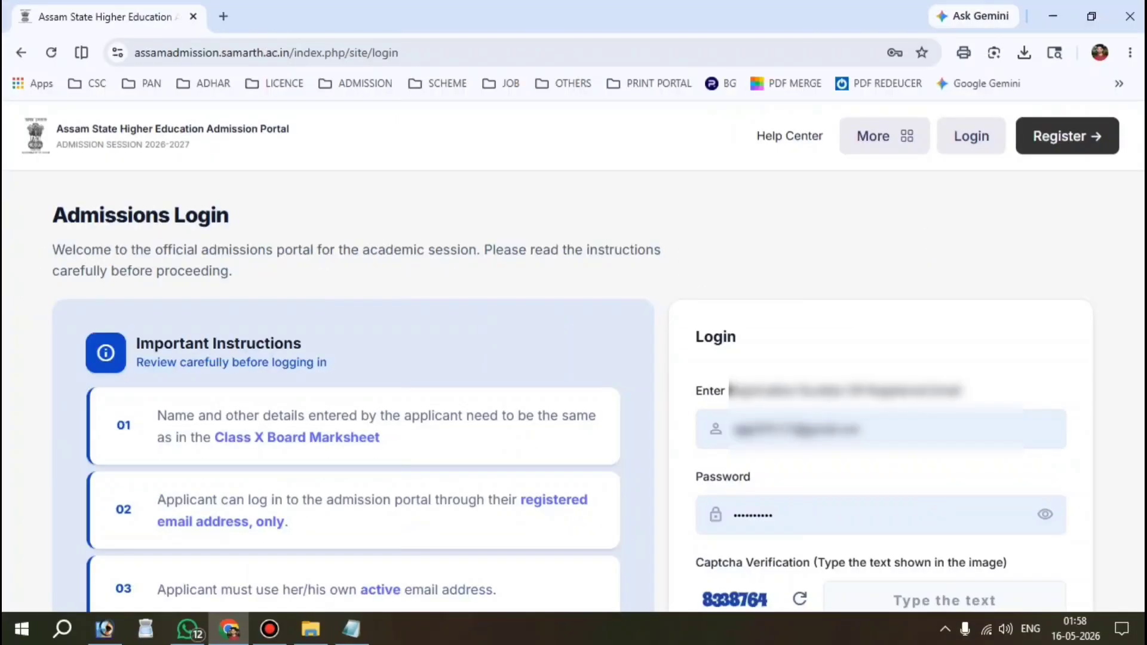
# Step: Open the new-account registration form and enter the applicant's full name
pyautogui.scroll(-2, 572, 394)
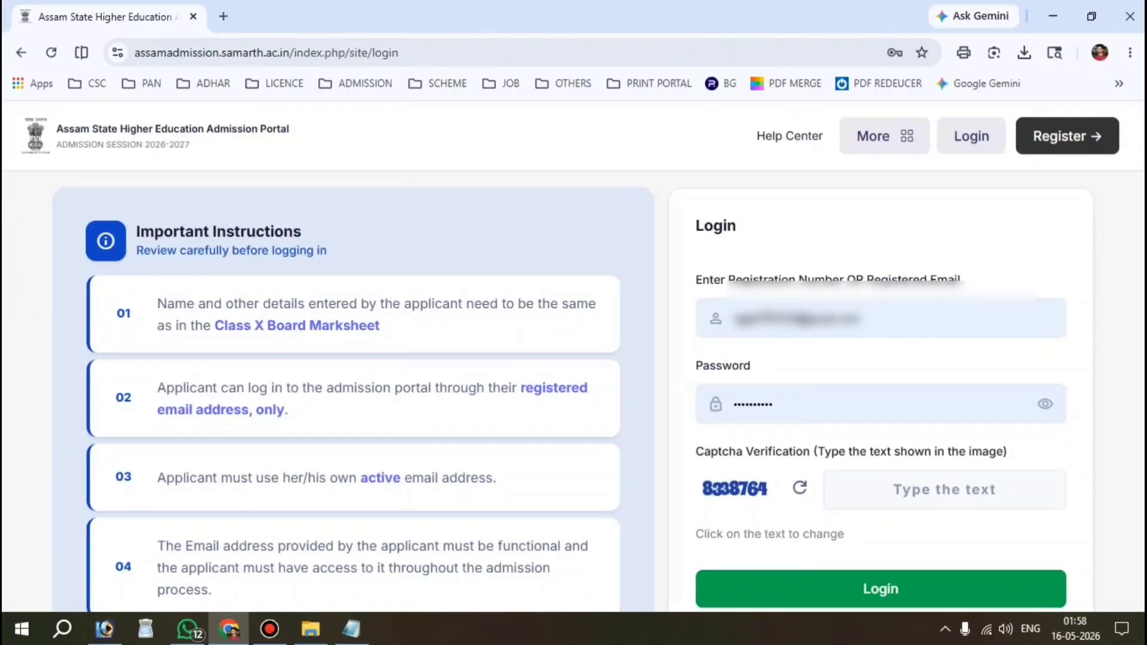
pyautogui.scroll(2, 572, 394)
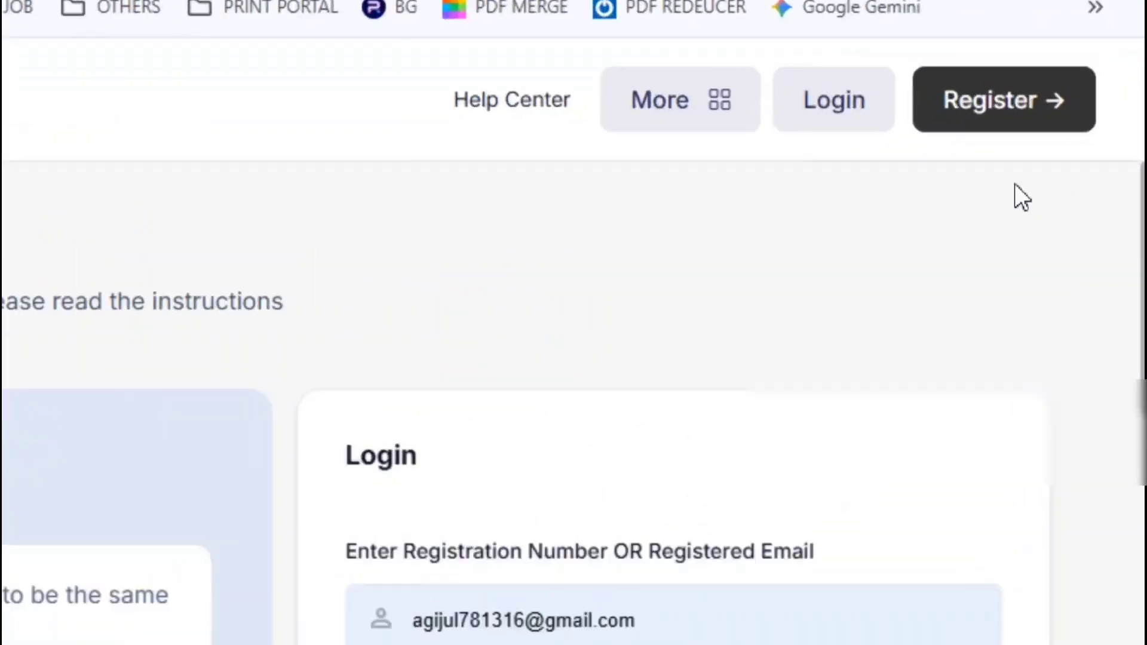
pyautogui.click(1032, 137)
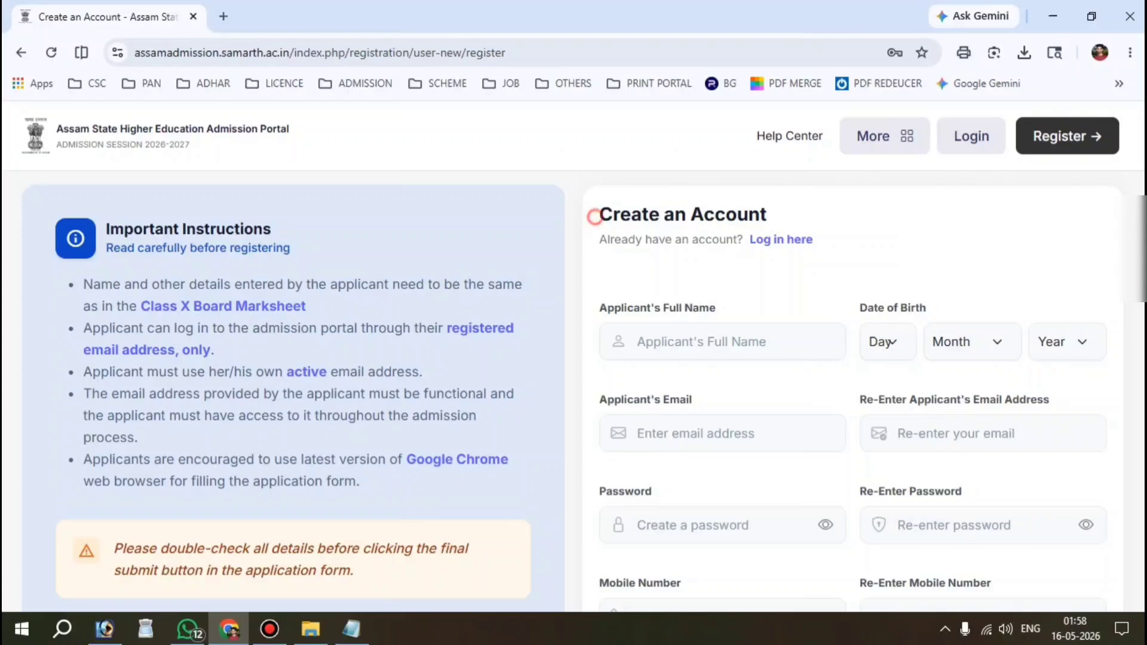
pyautogui.moveTo(594, 216); pyautogui.dragTo(767, 215)
pyautogui.scroll(-2, 767, 215)
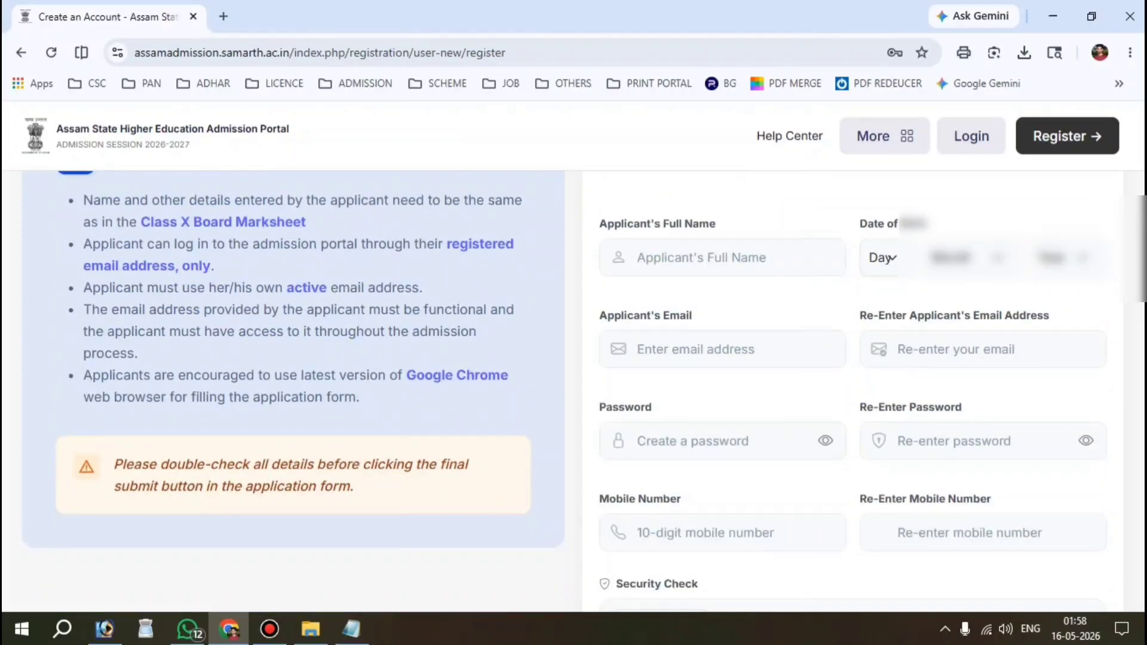
pyautogui.moveTo(594, 227); pyautogui.dragTo(715, 225)
pyautogui.click(685, 224)
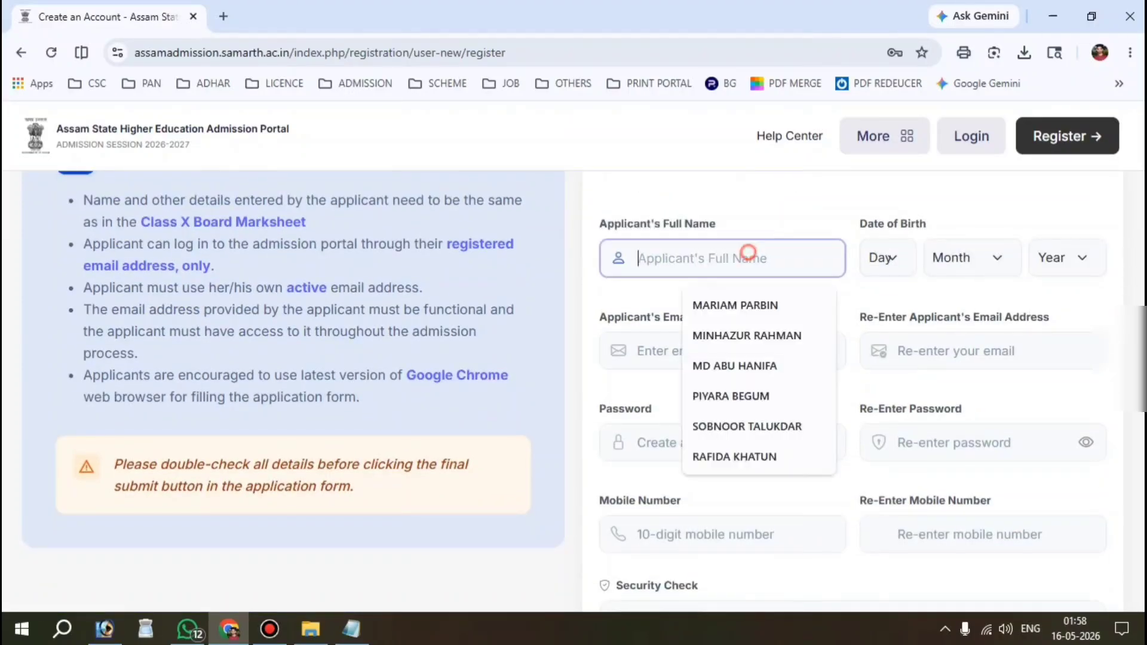
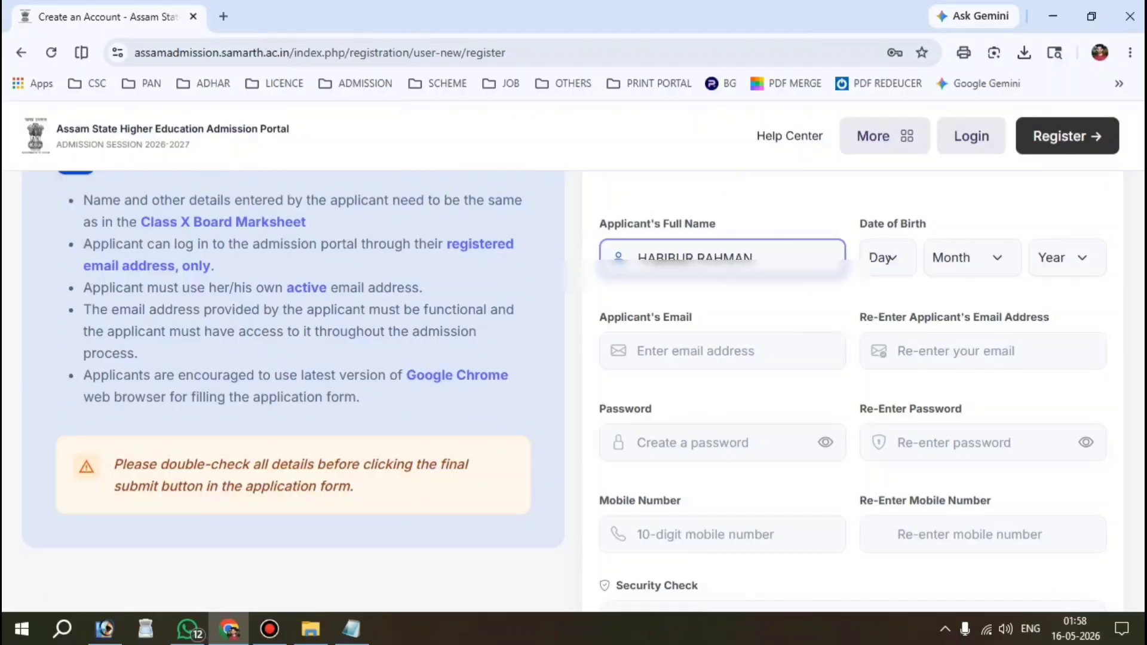
# Step: Set the date of birth to 01 January 1997
pyautogui.click(895, 261)
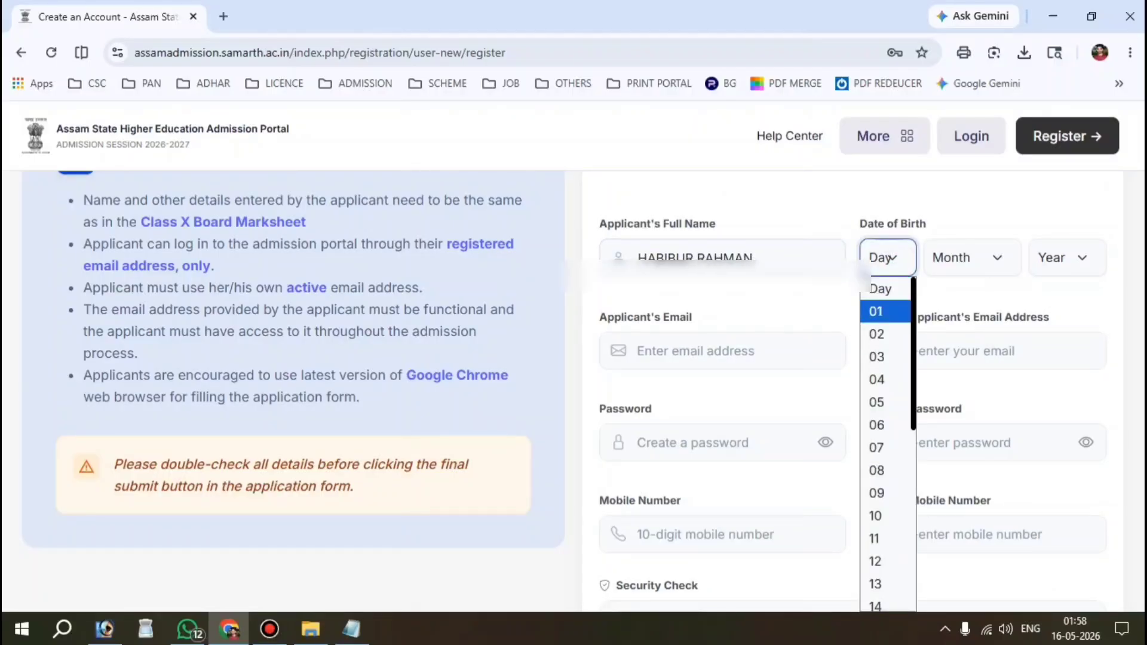
pyautogui.click(883, 312)
pyautogui.click(959, 267)
pyautogui.click(957, 312)
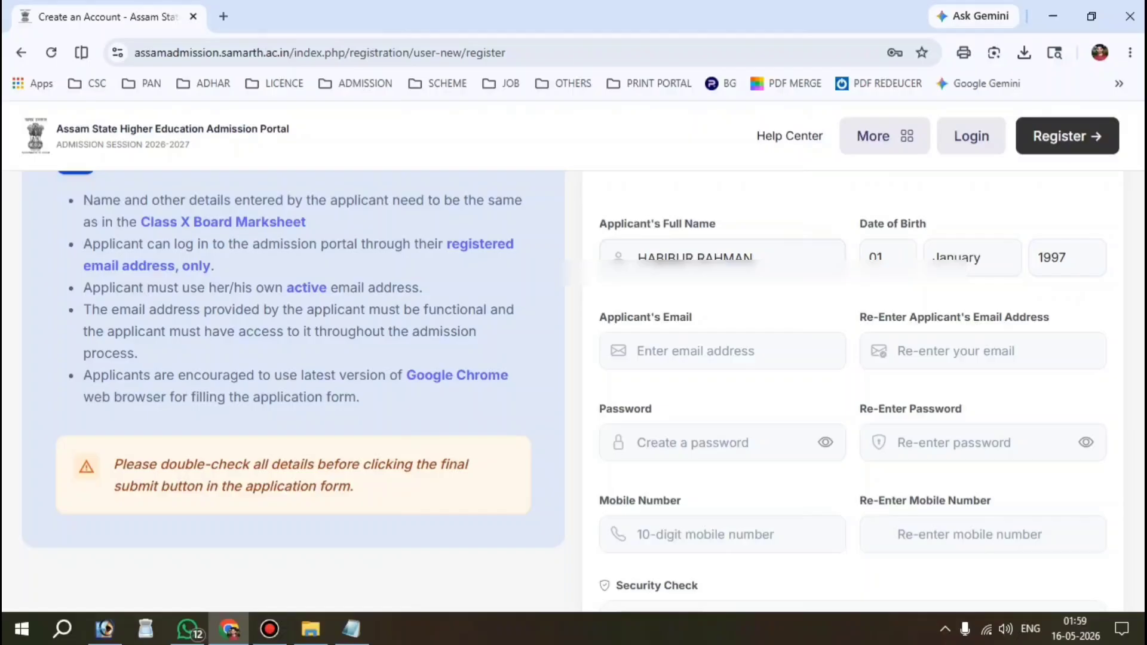
pyautogui.click(726, 344)
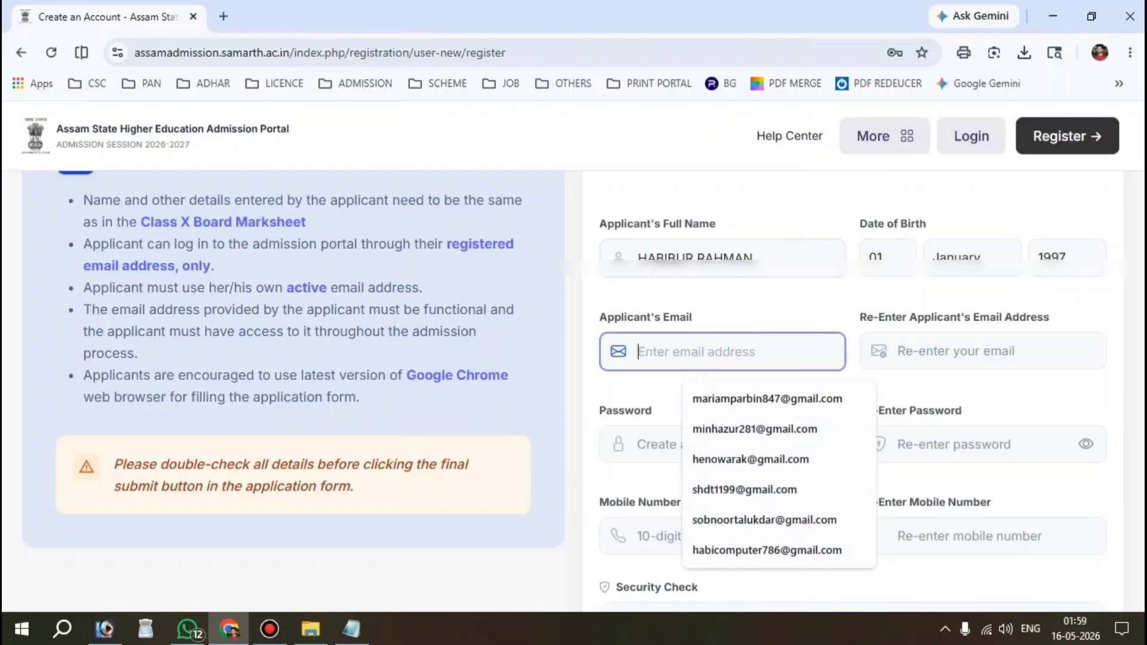
# Step: Enter the applicant's email address and confirm it in the second field
pyautogui.write('alhab')
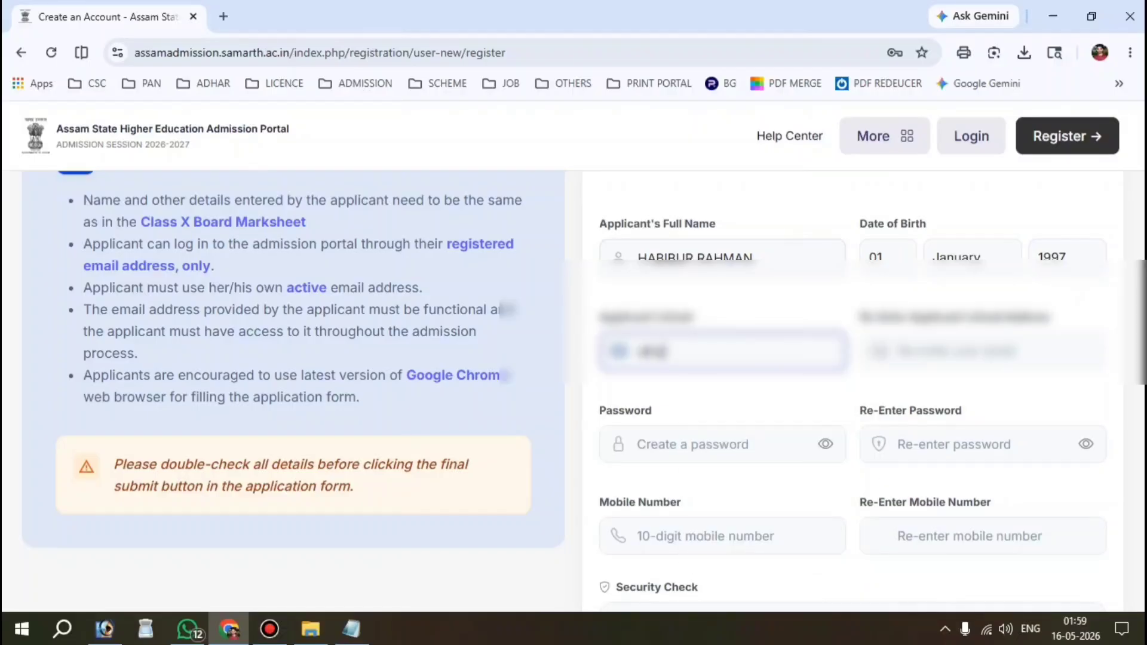
pyautogui.click(983, 351)
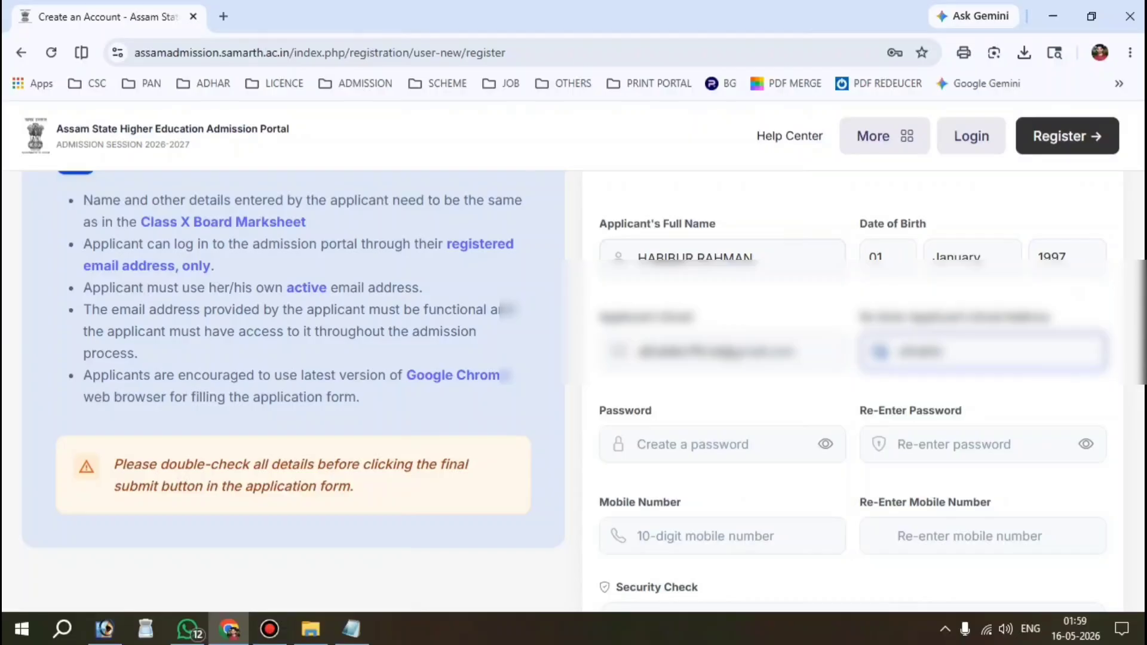
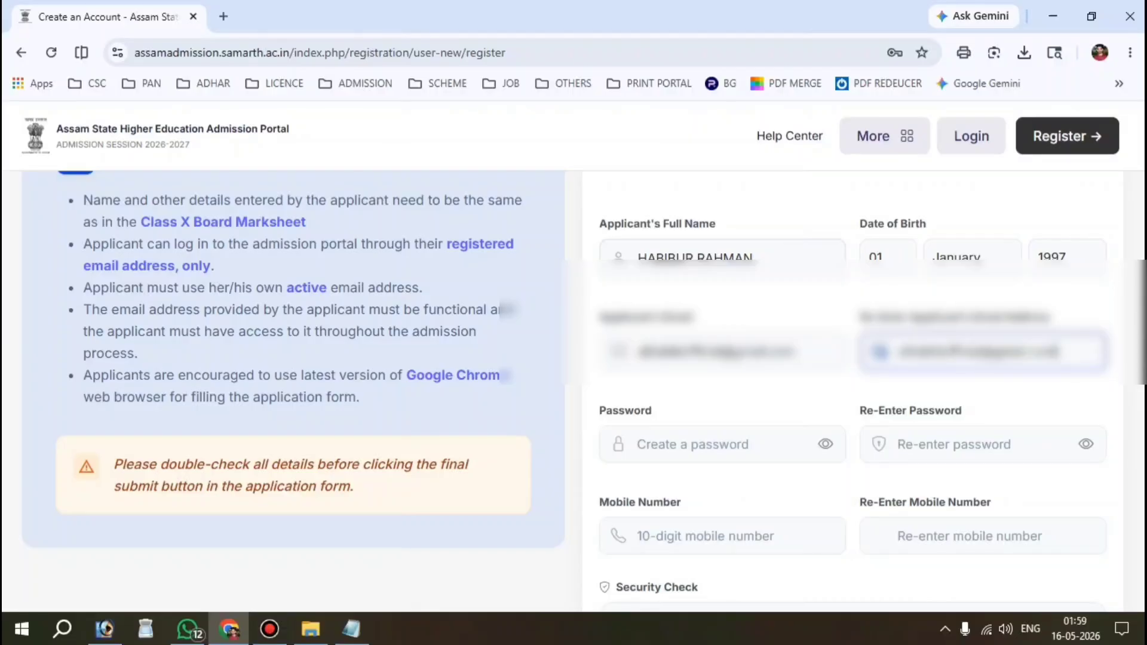
pyautogui.moveTo(605, 403); pyautogui.dragTo(653, 414)
# Step: Enter the account password and re-enter it to confirm
pyautogui.click(698, 448)
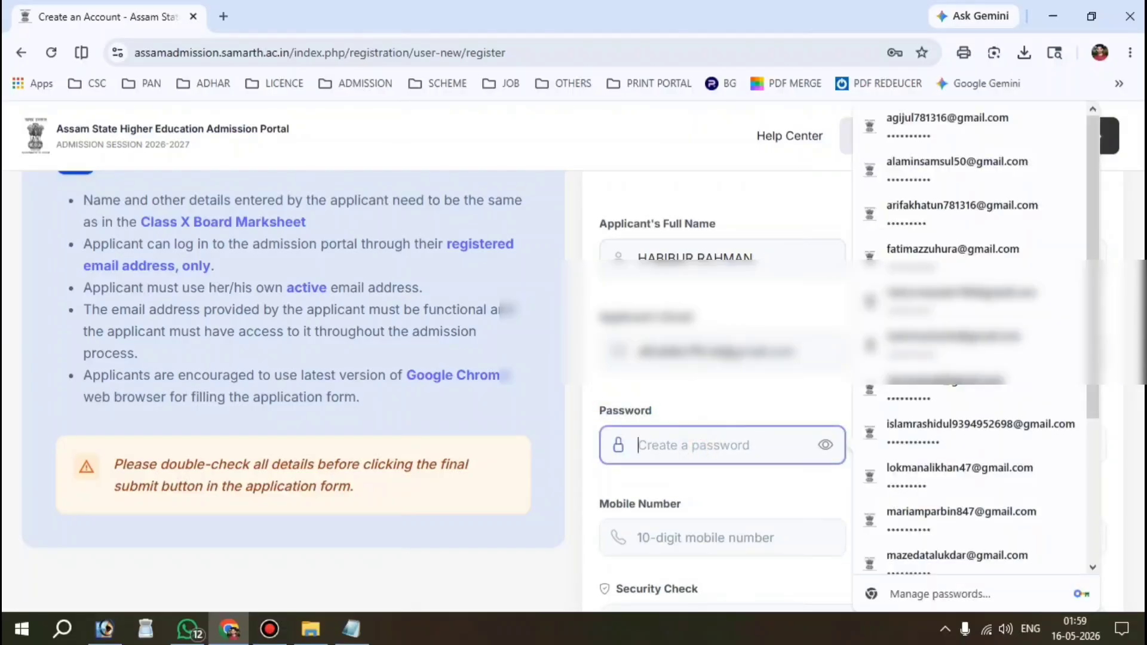
pyautogui.write('****')
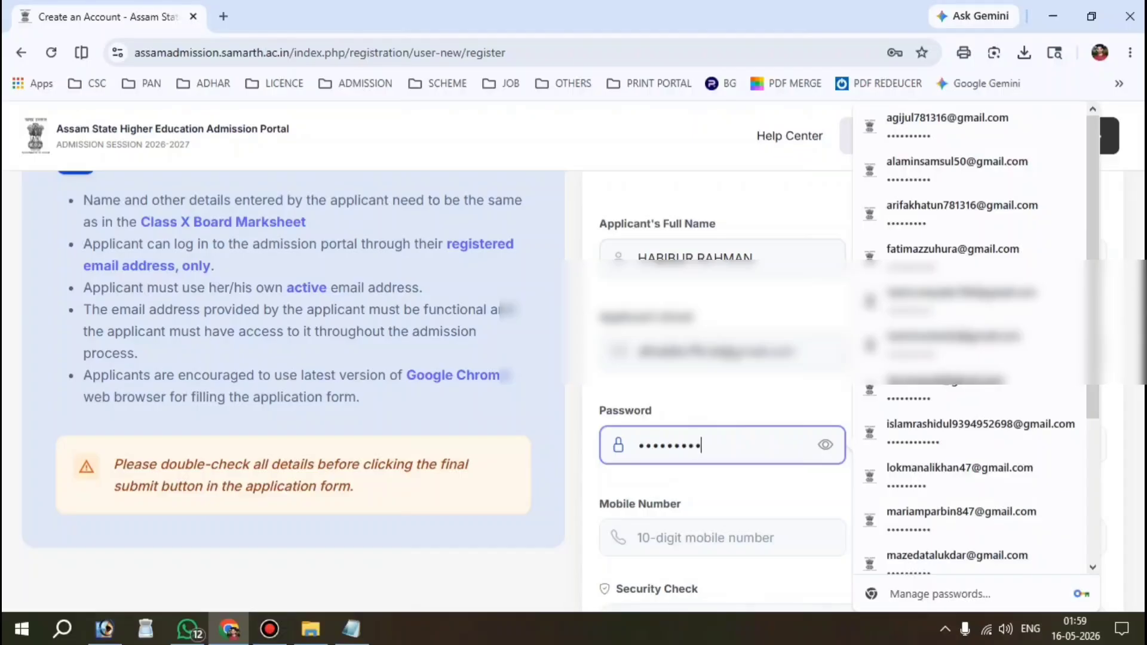
pyautogui.click(934, 436)
pyautogui.write('**')
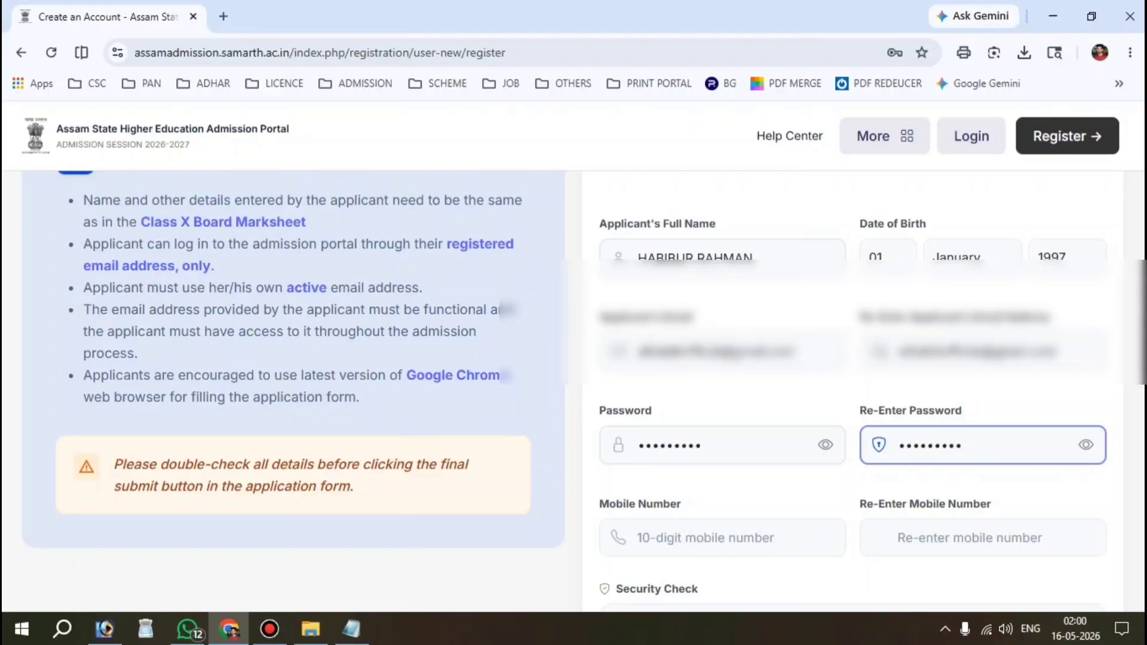
# Step: Enter the applicant's mobile number in both mobile number fields
pyautogui.scroll(-2, 572, 323)
pyautogui.moveTo(705, 320); pyautogui.dragTo(572, 323)
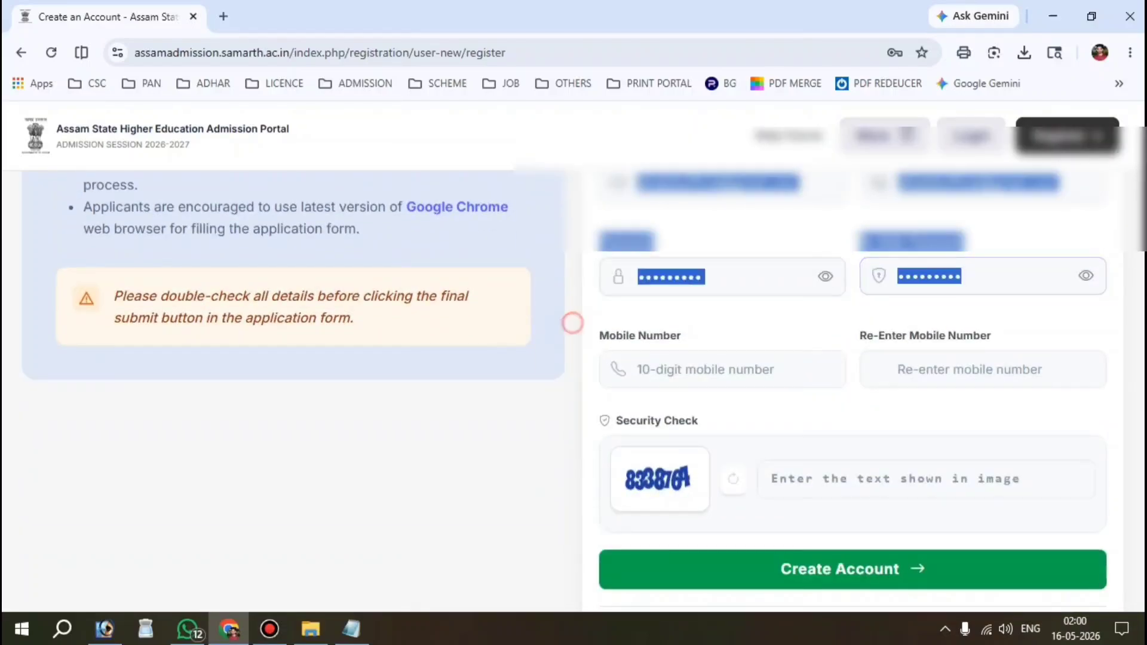
pyautogui.click(709, 376)
pyautogui.write('600**')
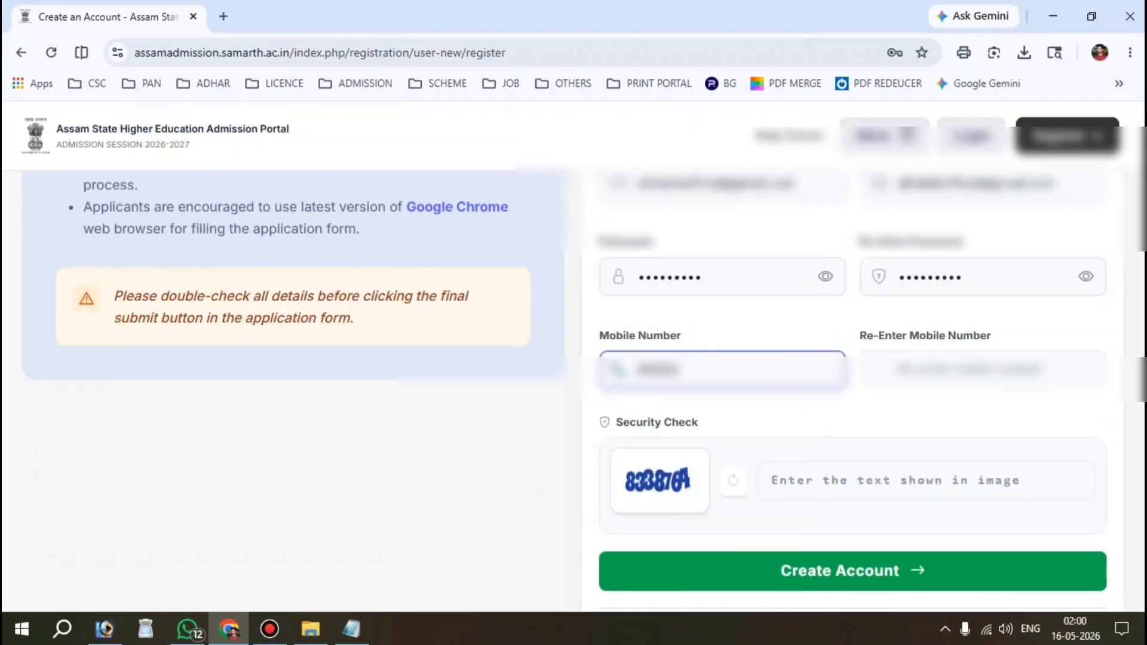
pyautogui.write('****')
pyautogui.click(986, 361)
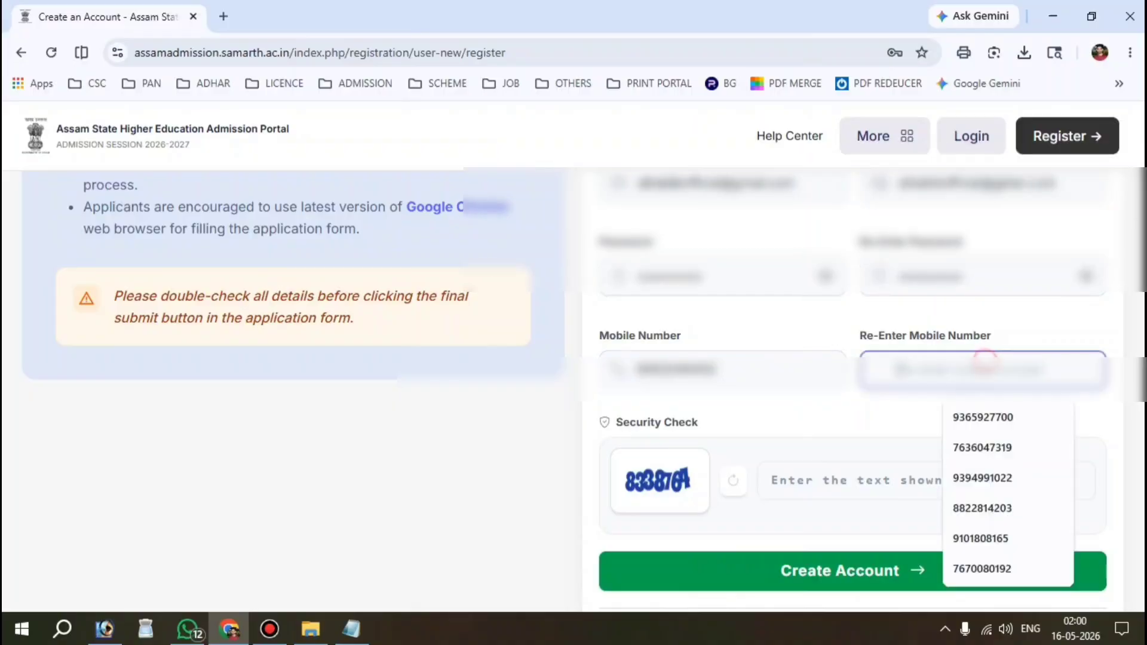
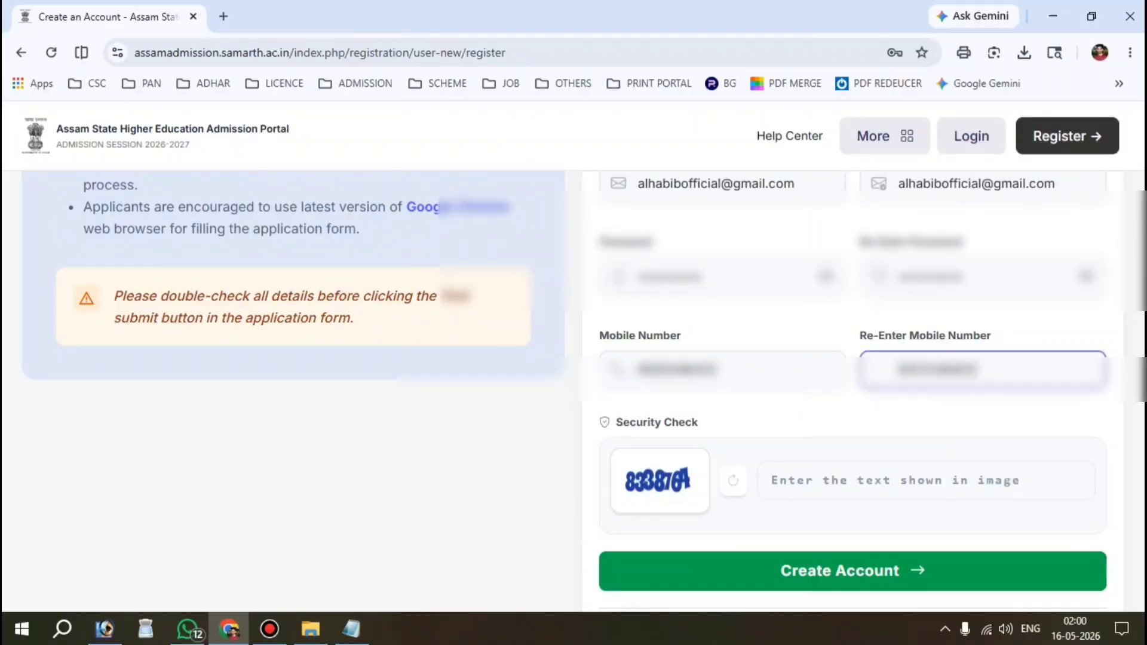
pyautogui.click(854, 415)
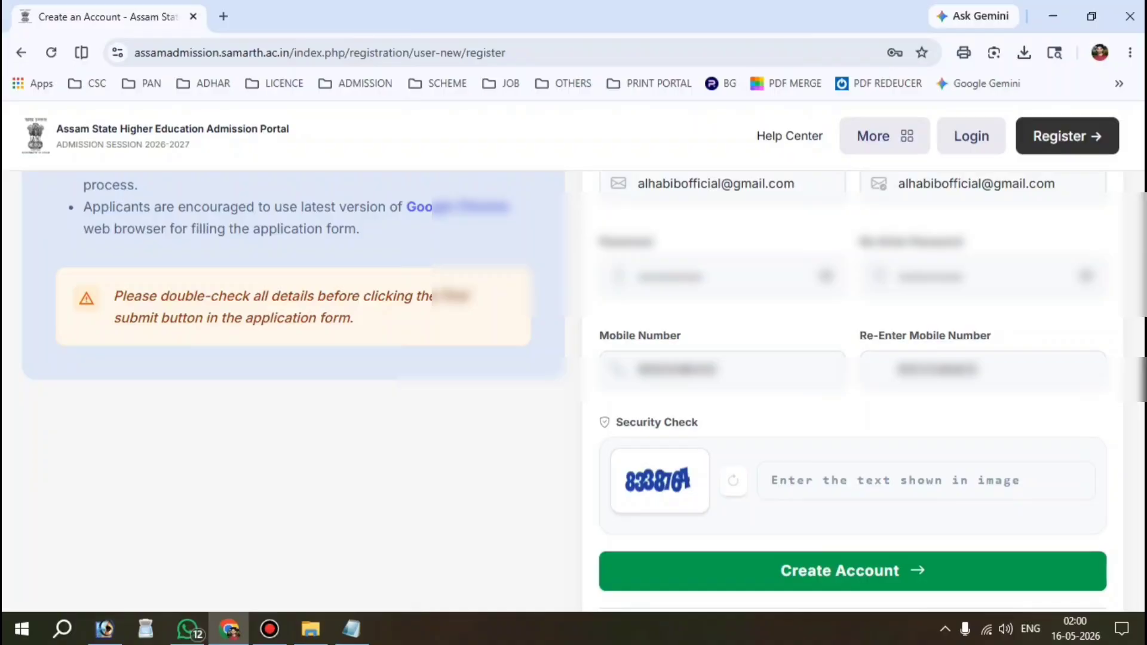
# Step: Answer the security check captcha and submit the form to create the account
pyautogui.click(830, 493)
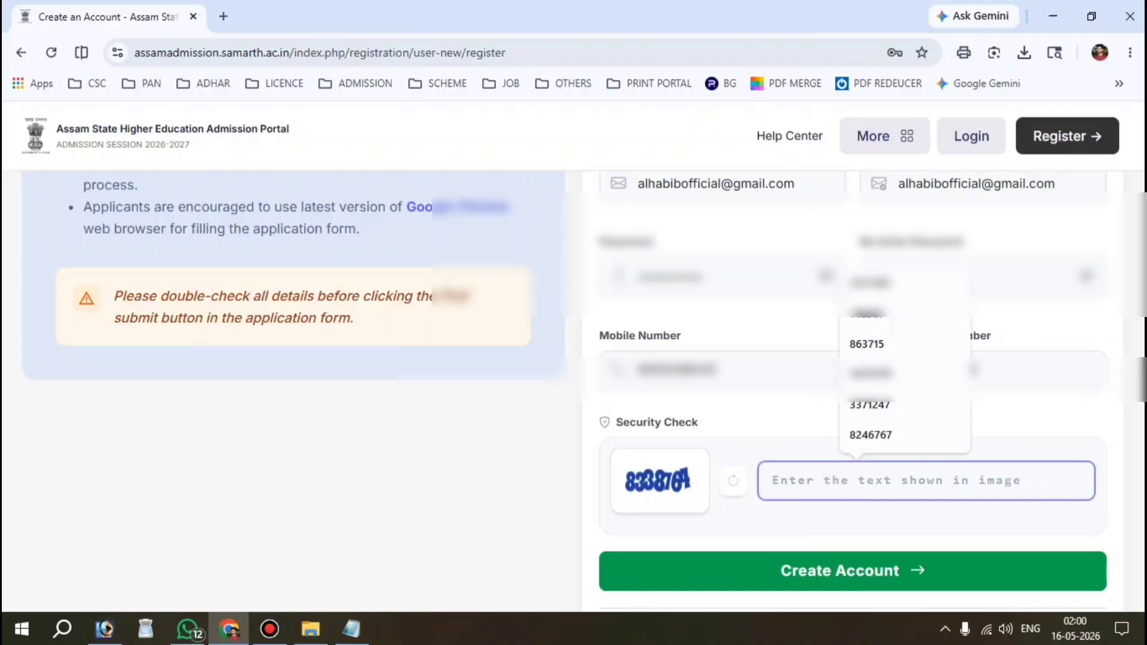
pyautogui.write('833')
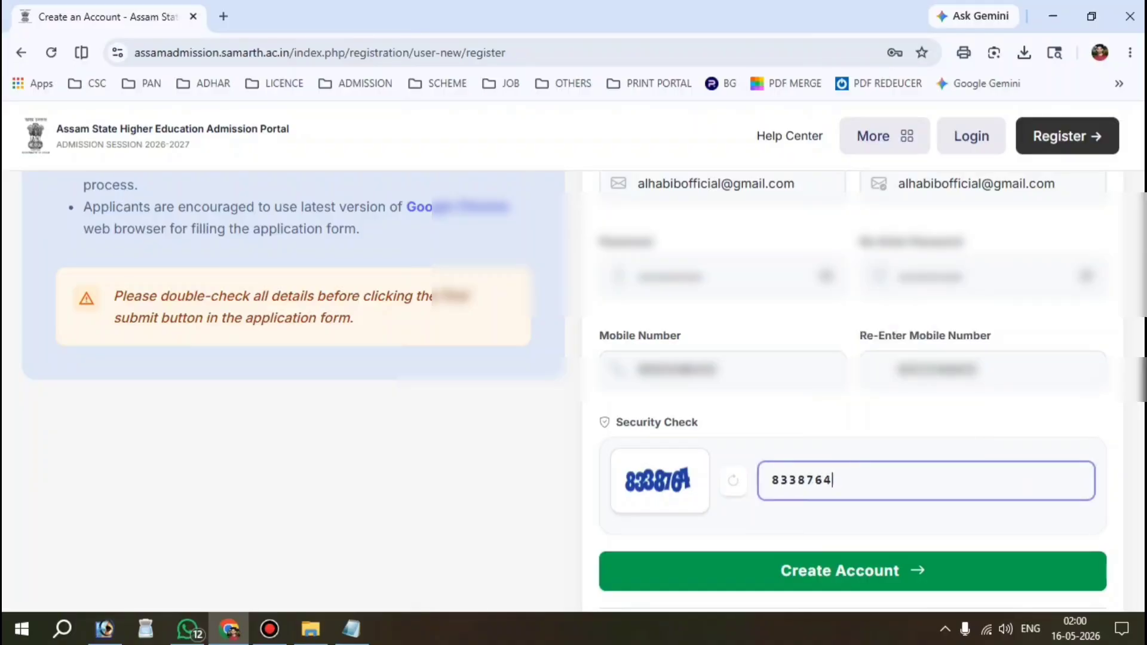
pyautogui.write('8764')
pyautogui.scroll(3, 574, 389)
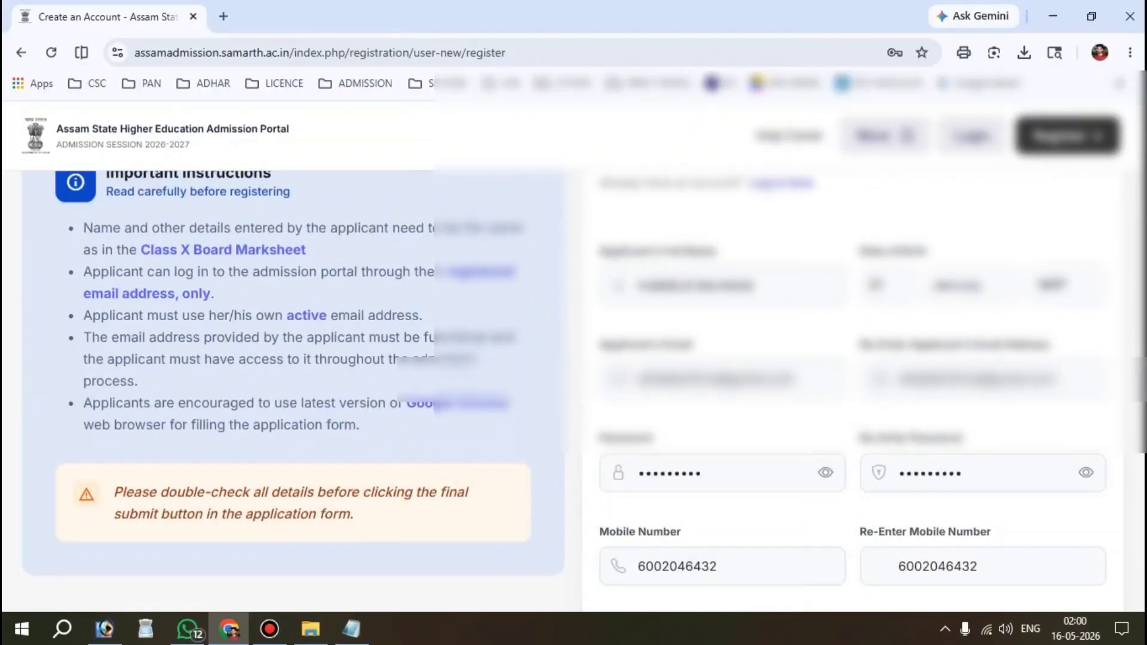
pyautogui.scroll(-6, 573, 389)
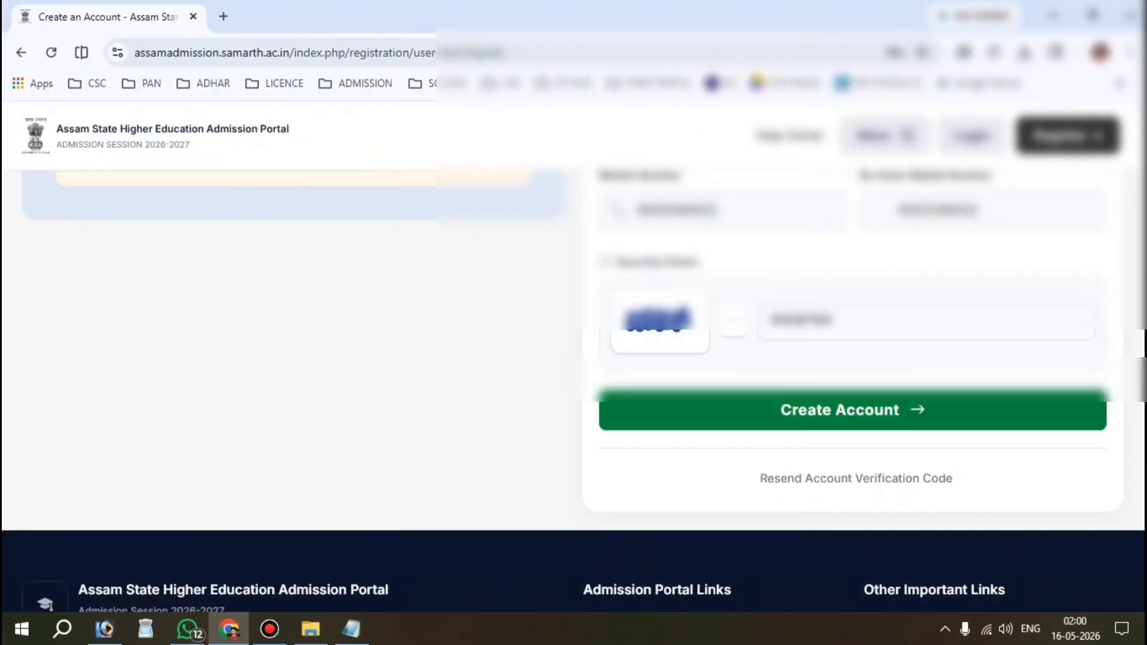
pyautogui.click(853, 418)
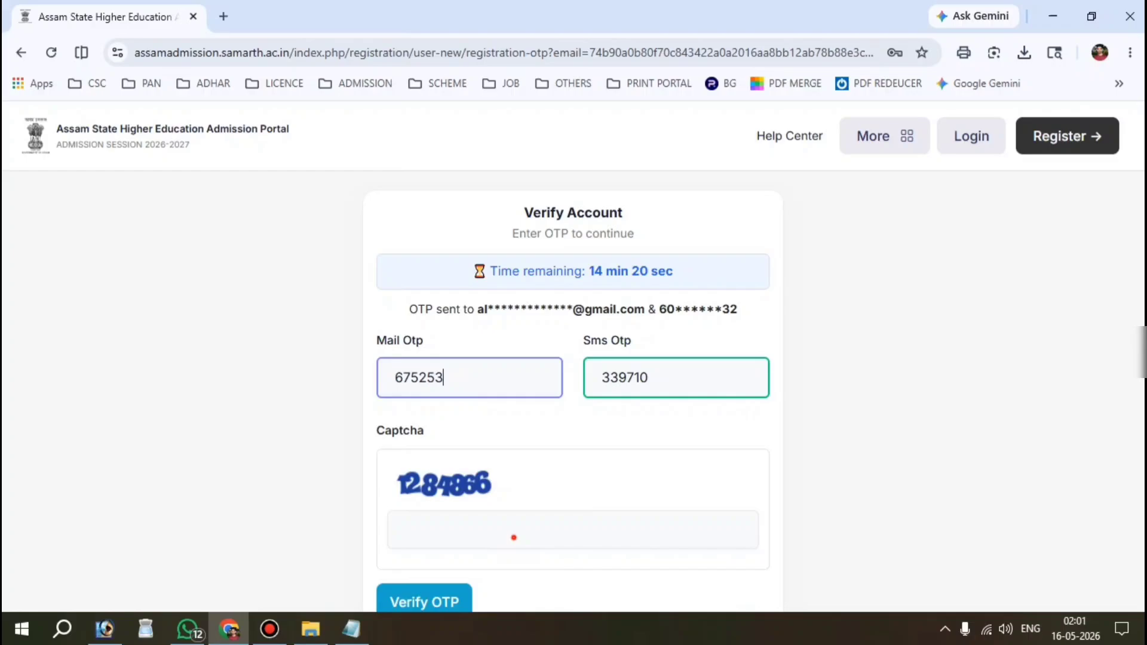
# Step: Enter the verification page captcha and submit the OTPs to verify the account
pyautogui.click(512, 535)
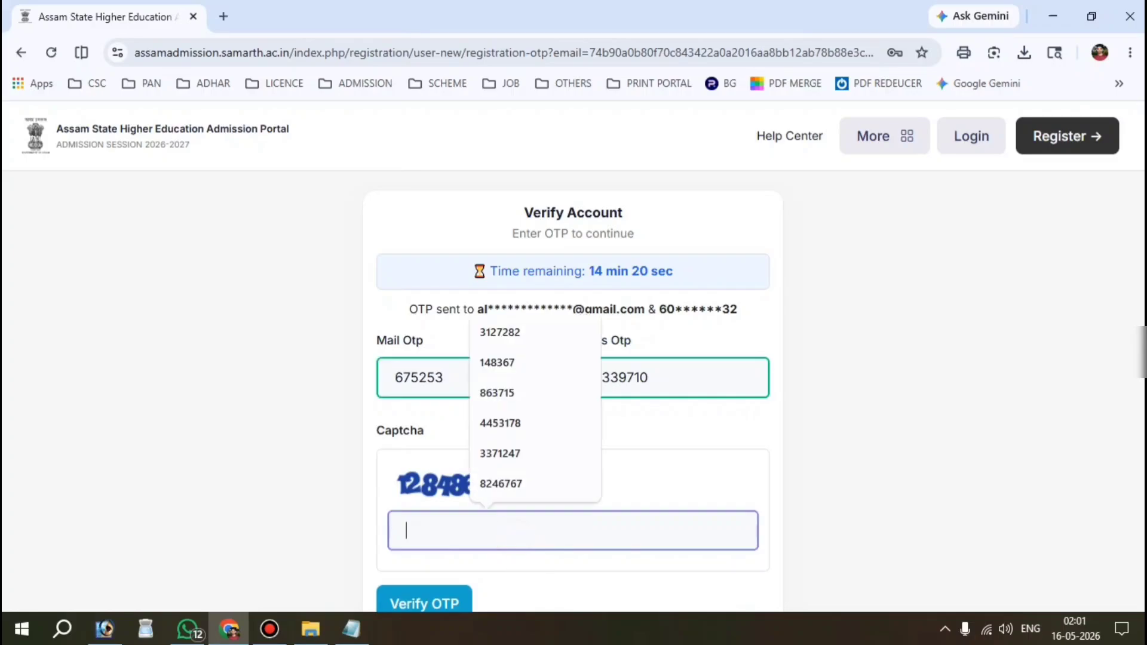
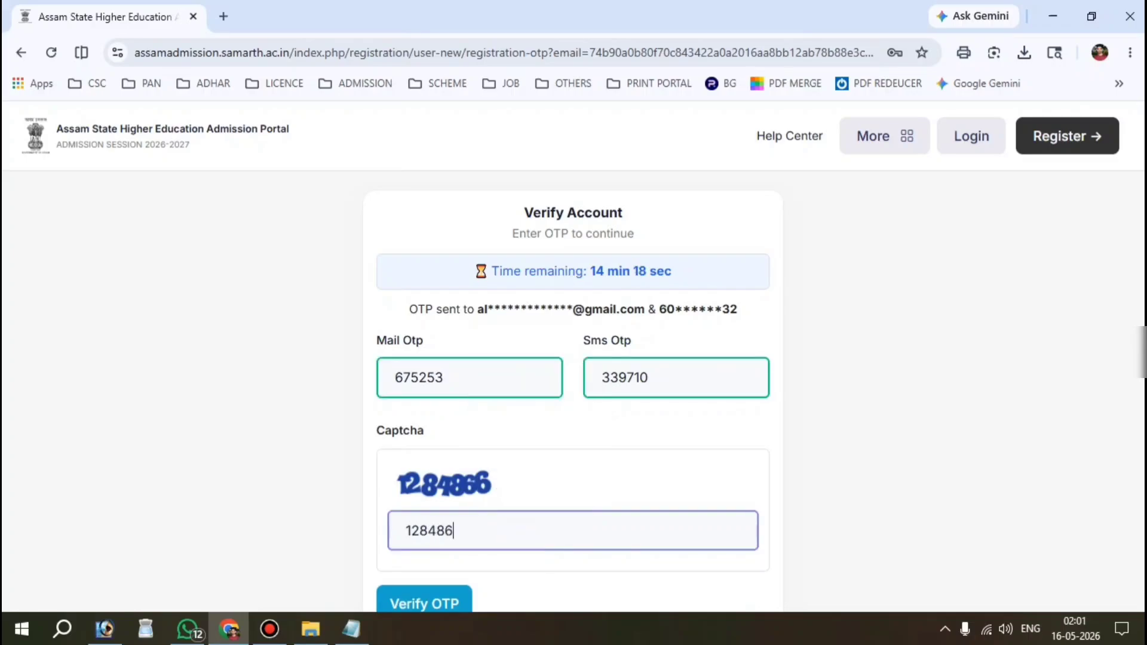
pyautogui.scroll(-1, 574, 358)
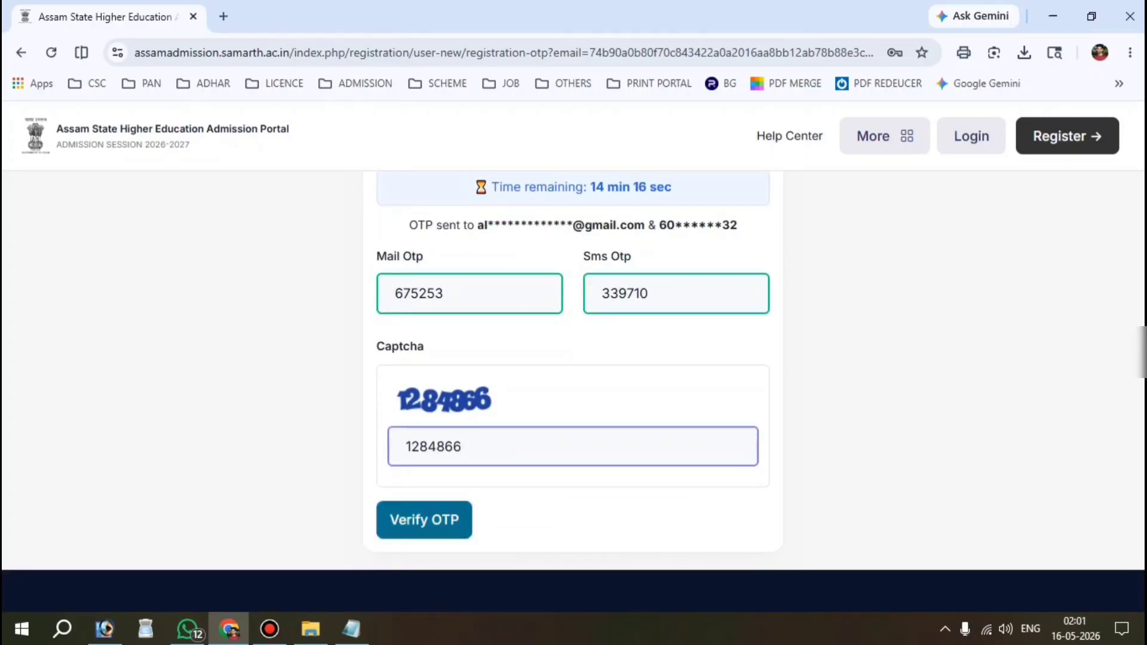
pyautogui.click(435, 521)
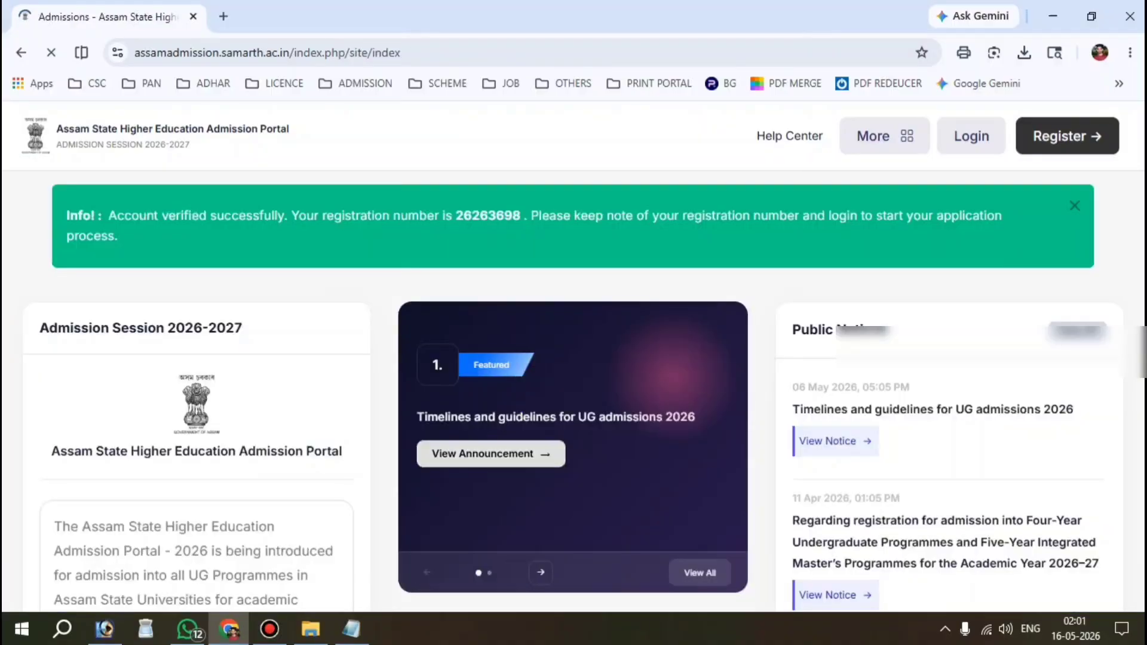
# Step: Copy the assigned registration number into the Notepad note and return to the portal
pyautogui.moveTo(107, 216); pyautogui.dragTo(446, 216)
pyautogui.doubleClick(475, 215)
pyautogui.hotkey('ctrl', 'c')
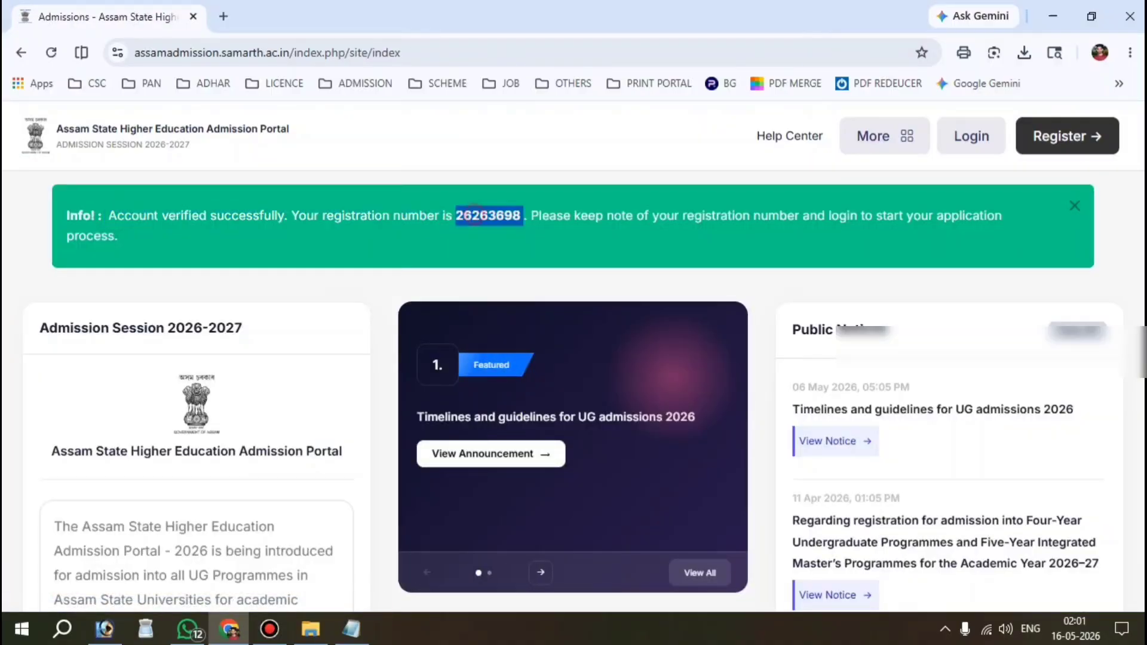
pyautogui.click(351, 629)
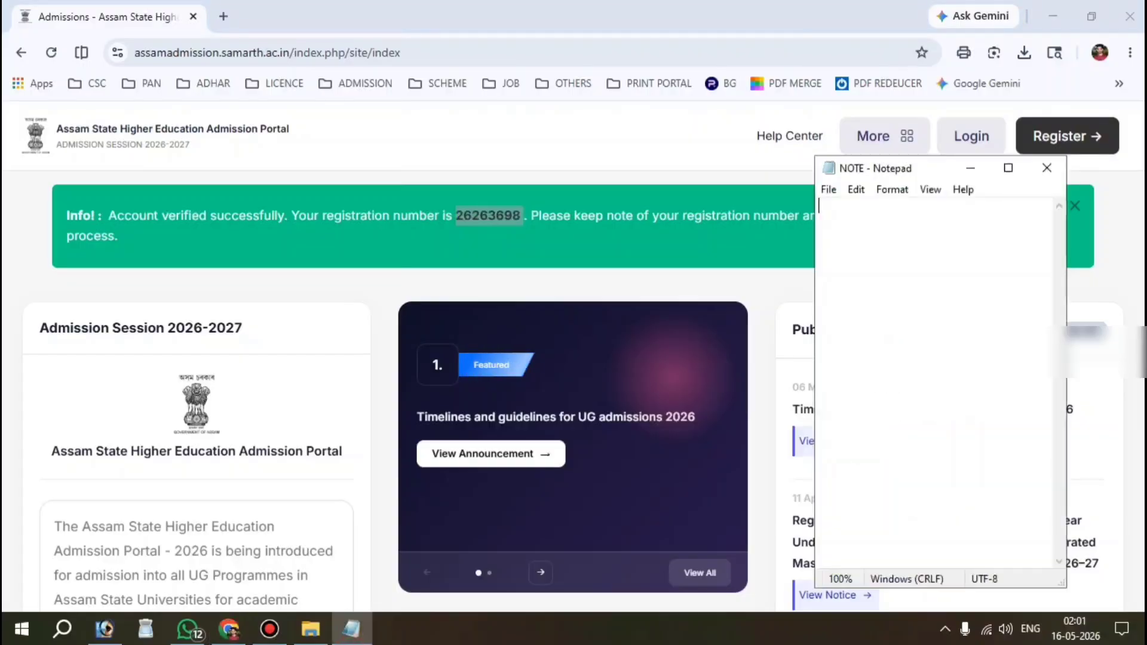
pyautogui.hotkey('ctrl', 'v')
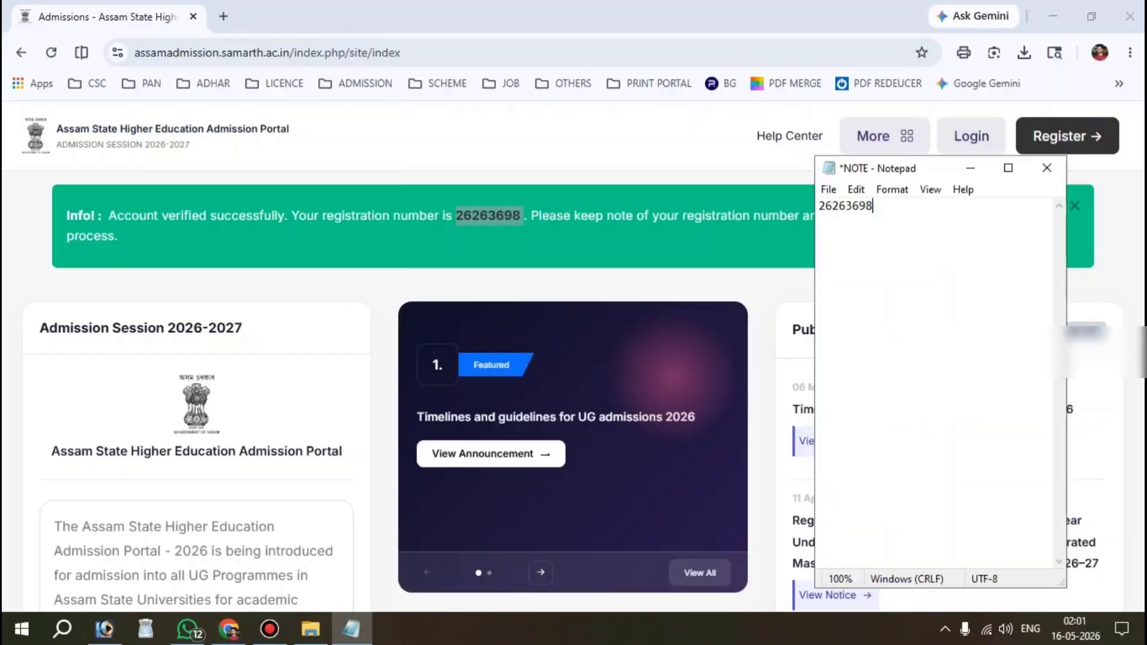
pyautogui.click(705, 259)
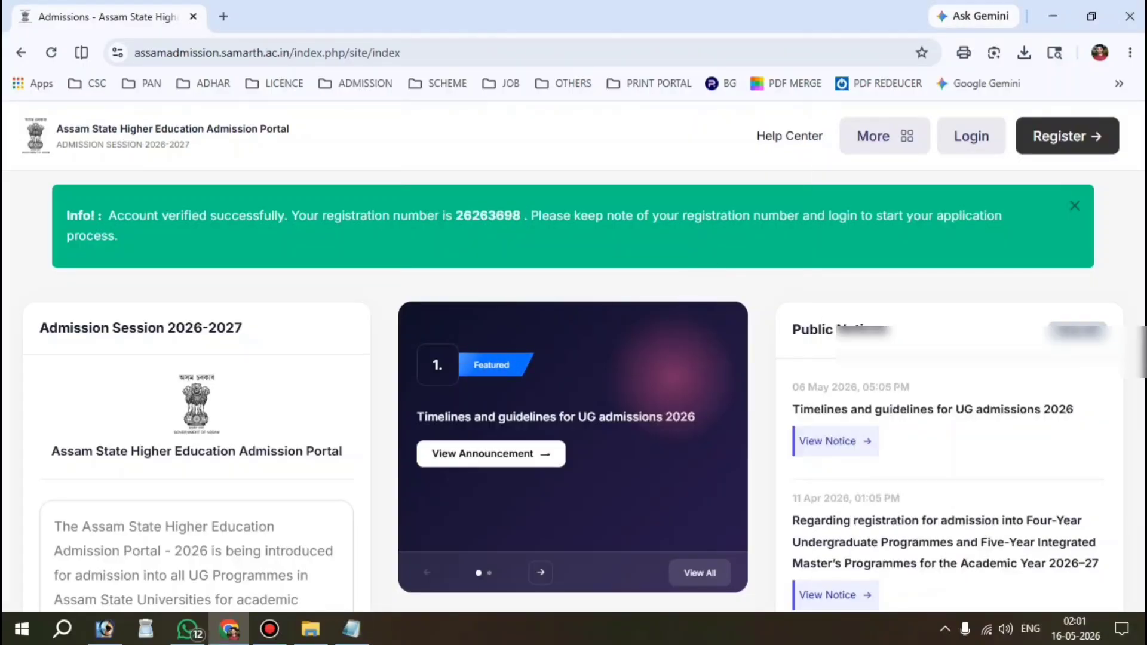
# Step: Log in with the autofilled email and password plus the captcha text
pyautogui.click(972, 136)
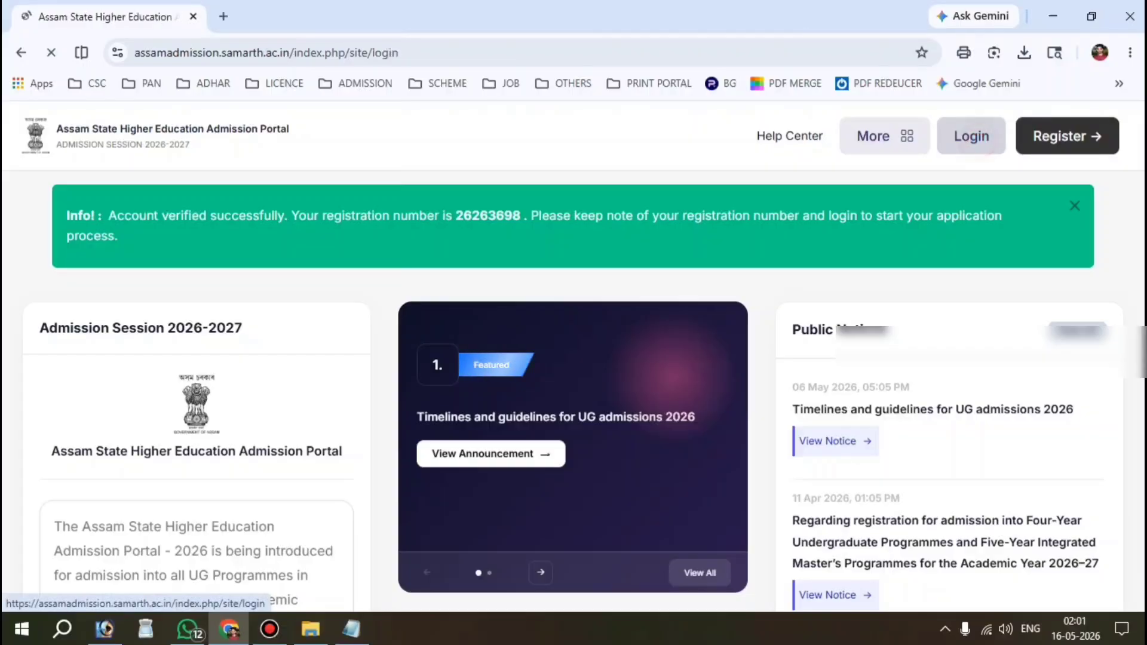
pyautogui.scroll(-1, 932, 239)
pyautogui.moveTo(696, 364); pyautogui.dragTo(961, 364)
pyautogui.click(990, 315)
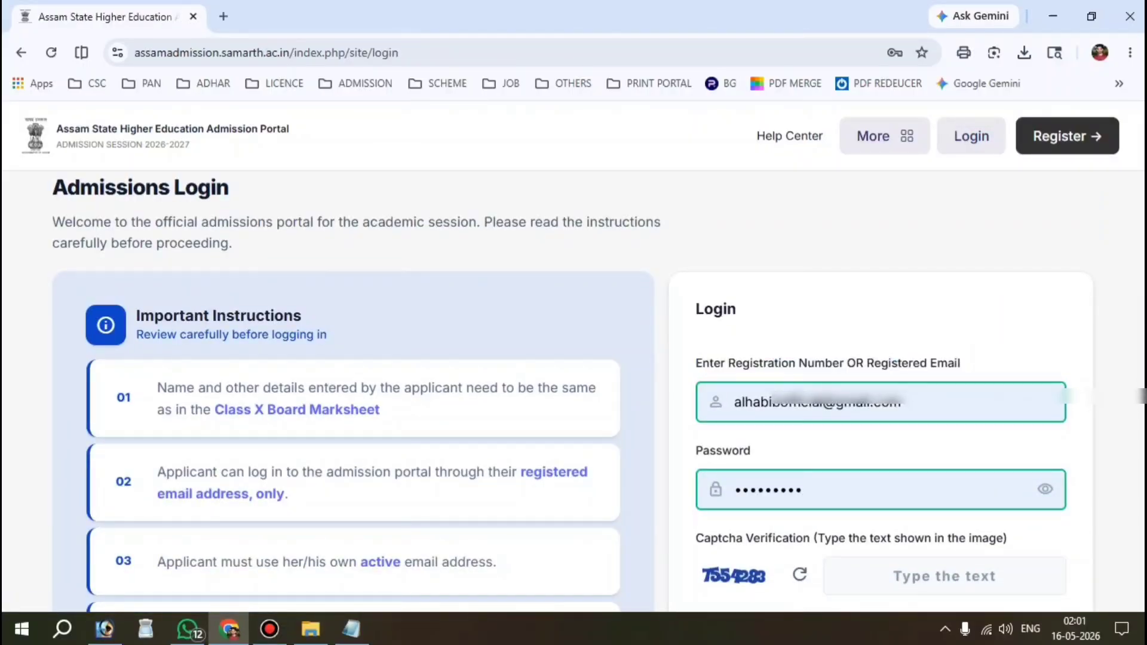
pyautogui.scroll(-1, 572, 395)
pyautogui.moveTo(710, 394); pyautogui.dragTo(722, 394)
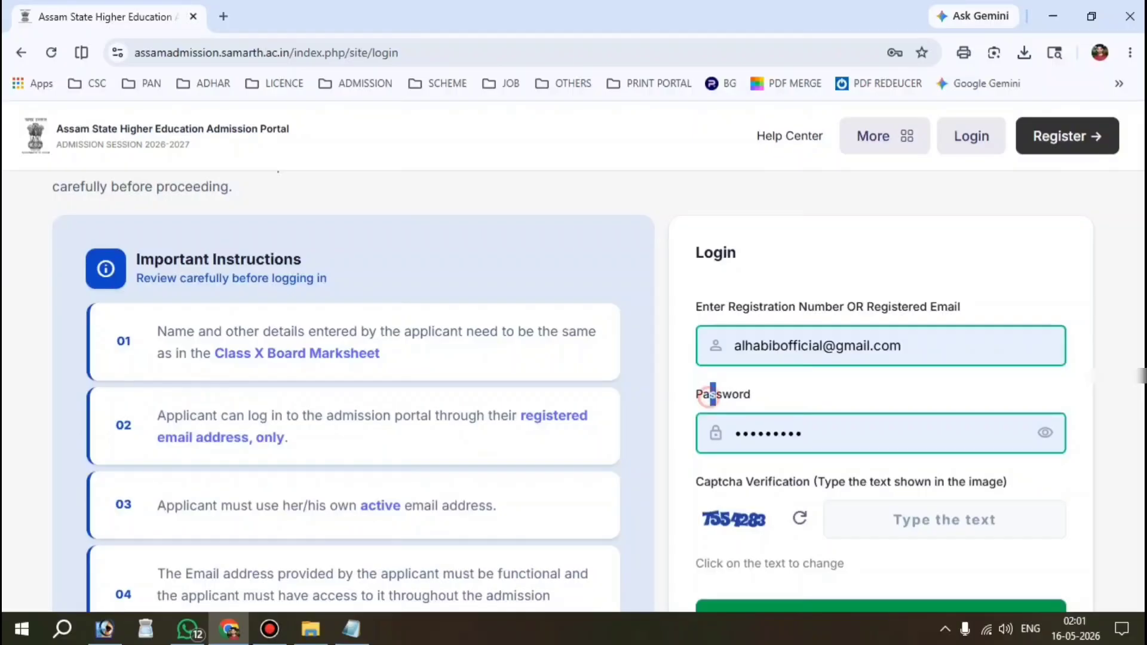
pyautogui.click(822, 432)
pyautogui.scroll(-2, 822, 431)
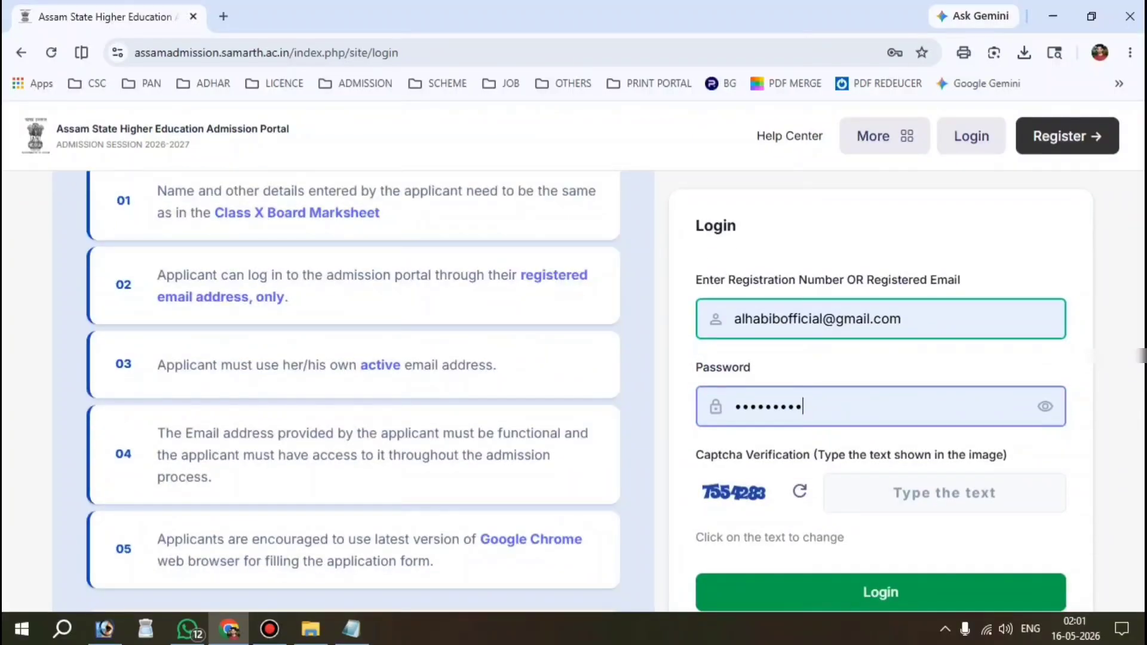
pyautogui.click(961, 502)
pyautogui.write('755')
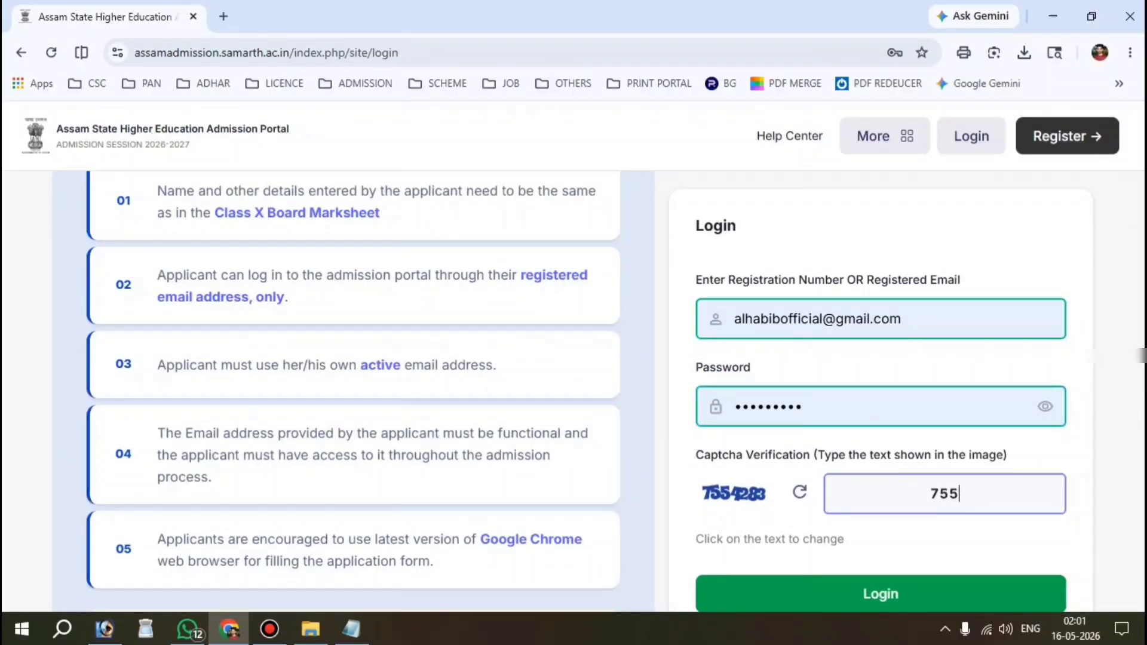
pyautogui.write('4283')
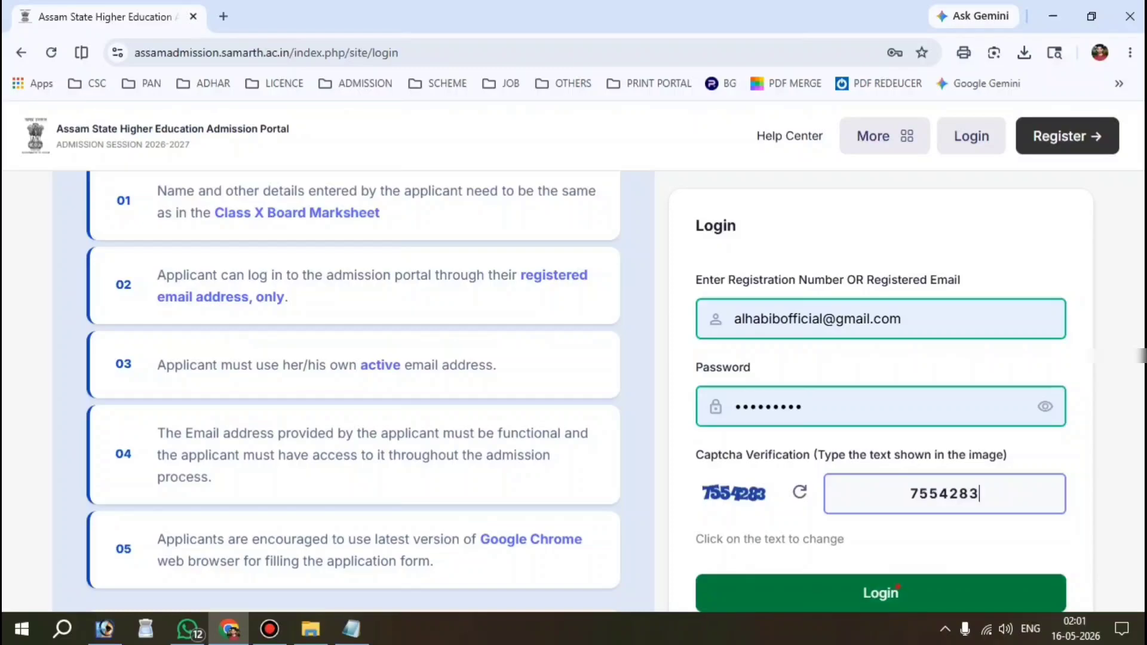
pyautogui.click(898, 572)
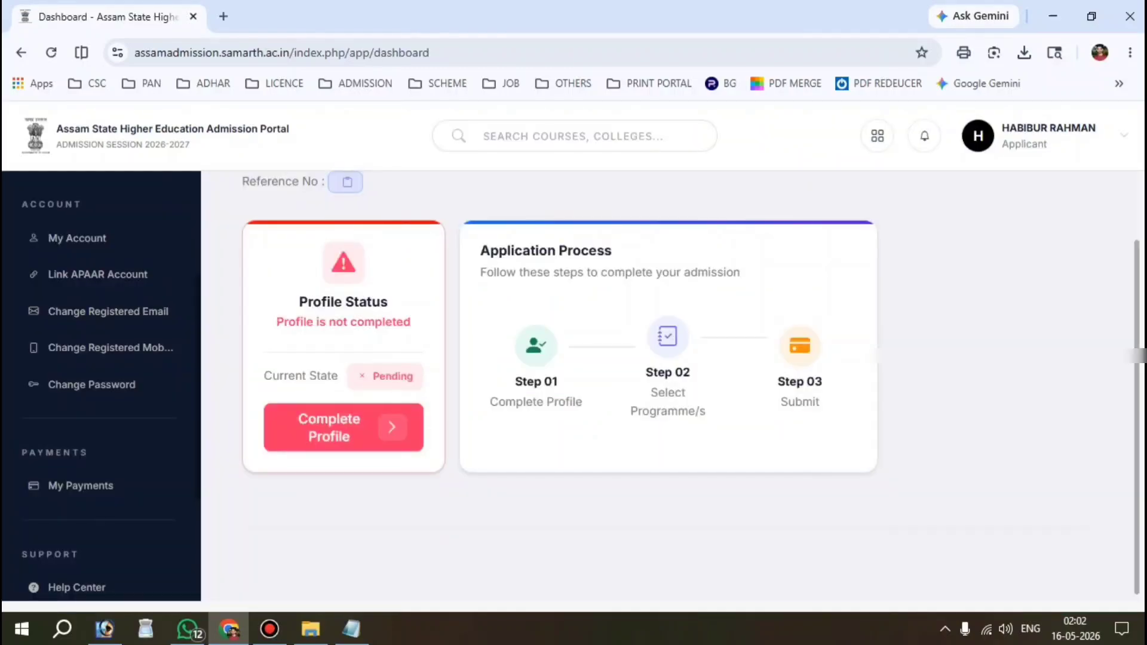
pyautogui.hotkey('ctrl', 'alt', 'd')
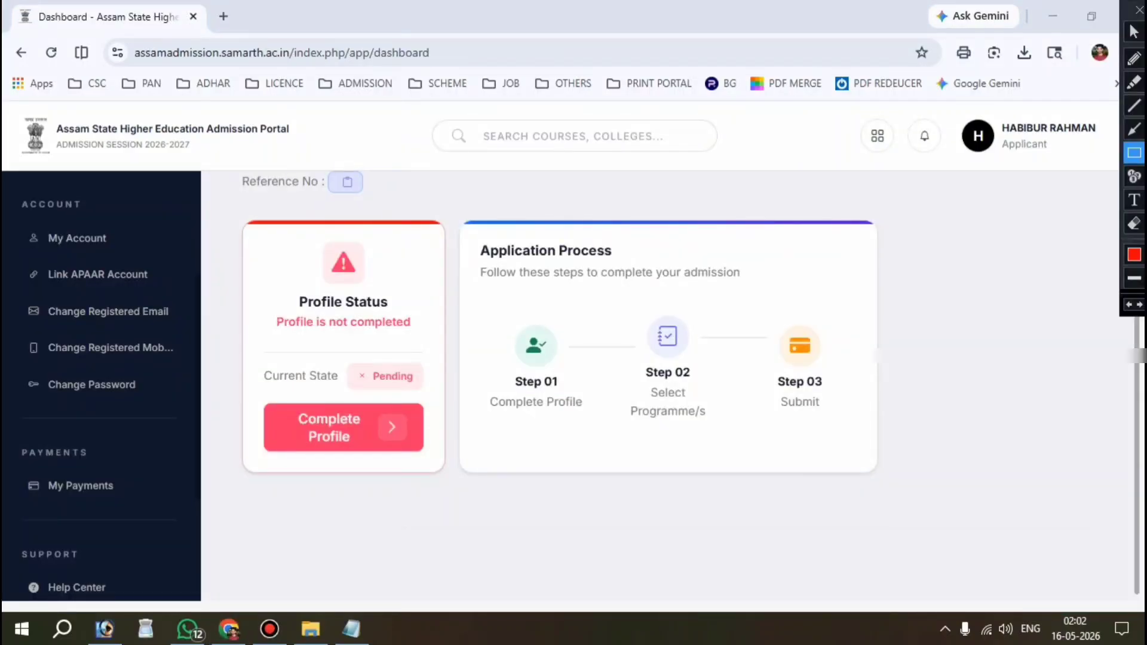
pyautogui.moveTo(244, 346)
pyautogui.mouseDown()
pyautogui.moveTo(439, 437)
pyautogui.moveTo(441, 469)
pyautogui.mouseUp()
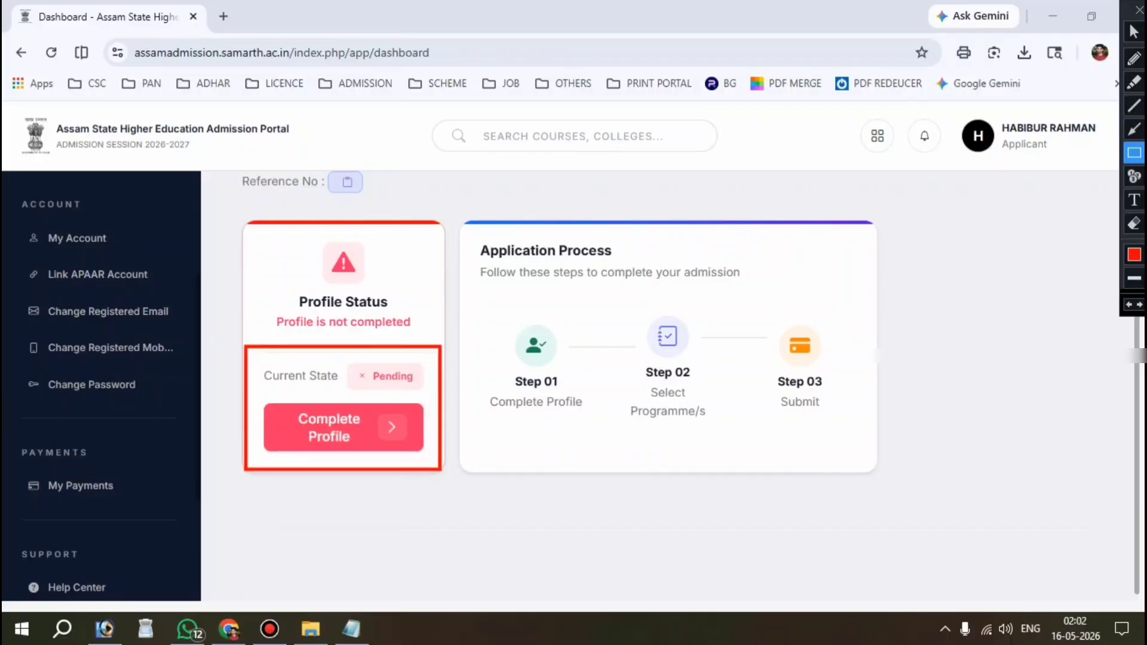
pyautogui.press('Escape')
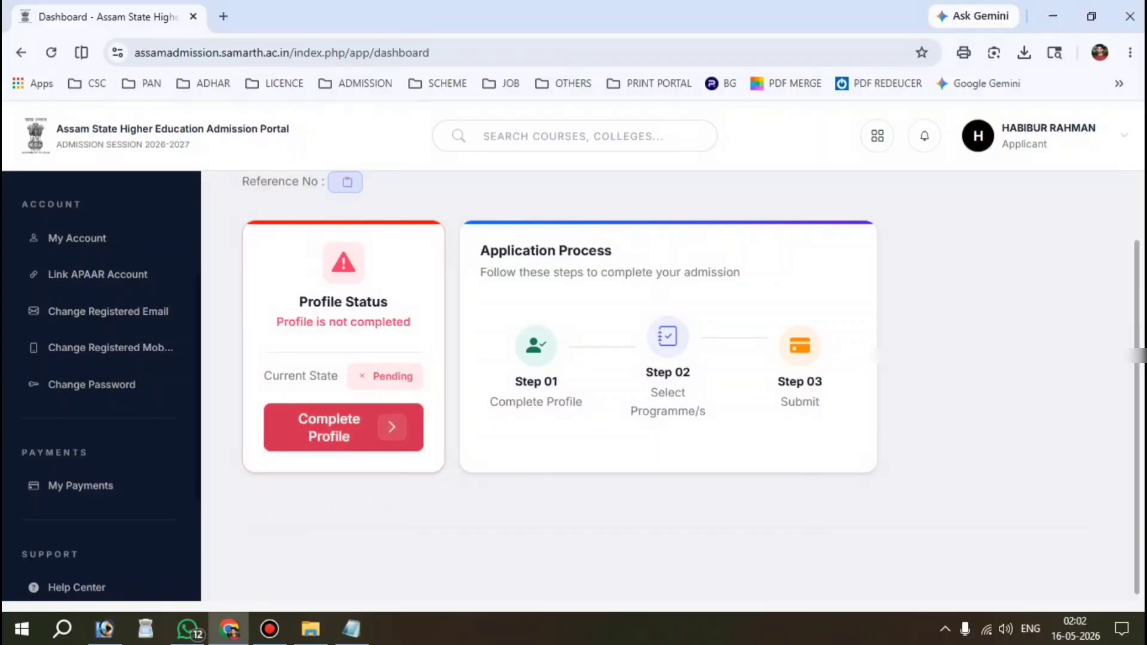
# Step: Start completing the profile, setting Gender to Male and Social Category to General
pyautogui.click(344, 428)
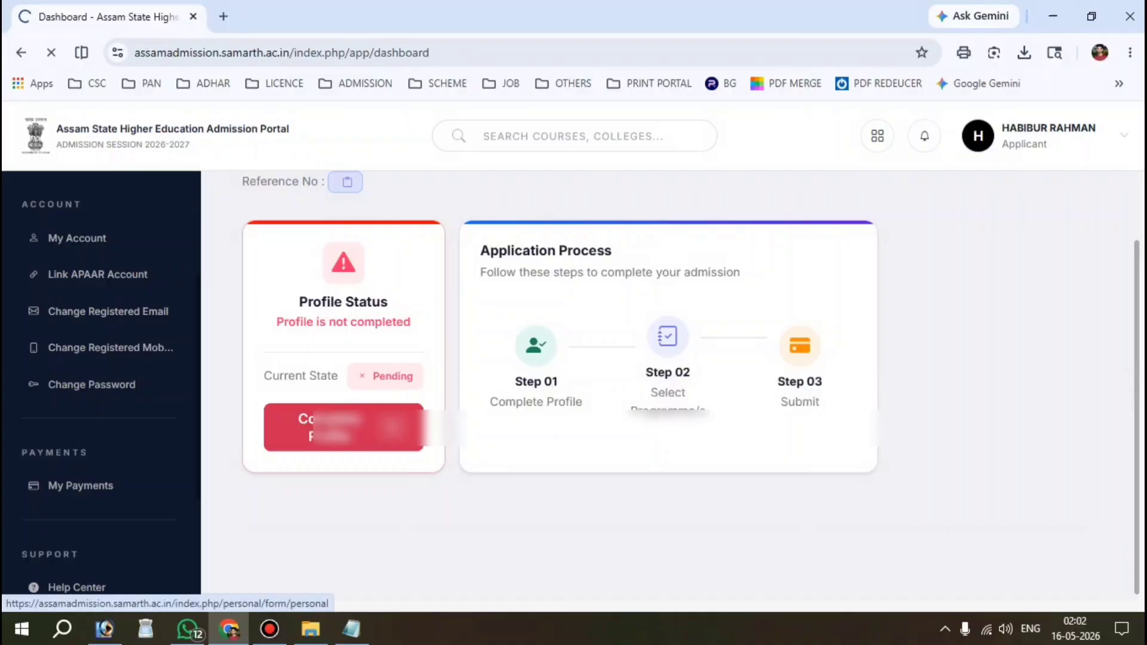
pyautogui.scroll(-1, 573, 389)
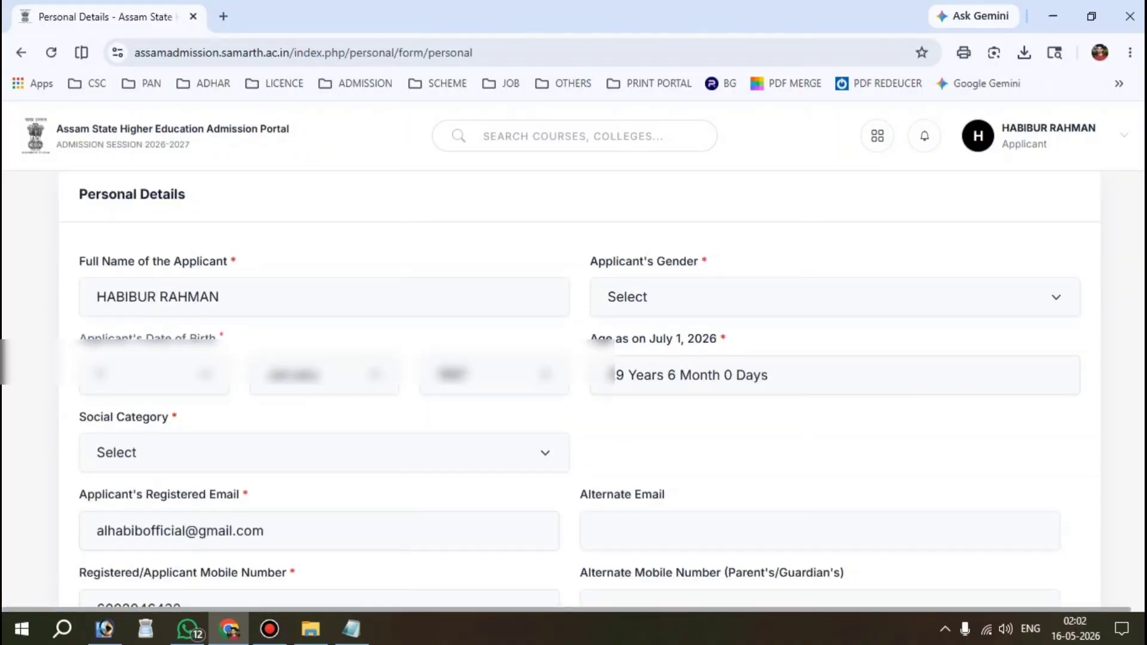
pyautogui.moveTo(586, 262); pyautogui.dragTo(701, 262)
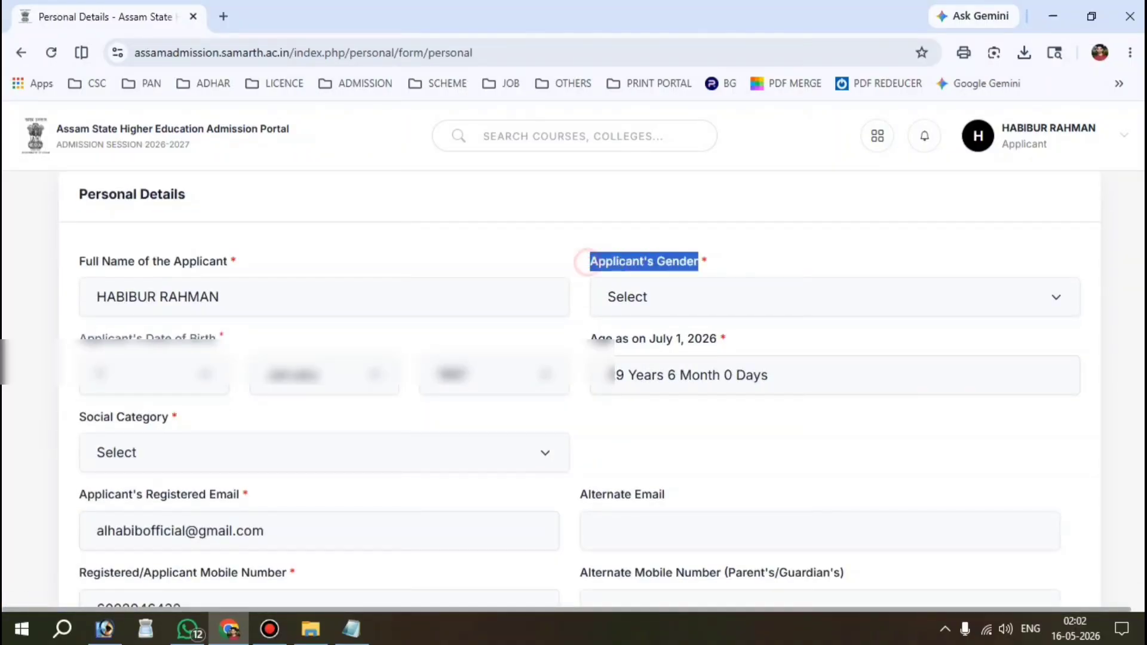
pyautogui.click(686, 289)
pyautogui.click(663, 354)
pyautogui.scroll(-1, 664, 359)
pyautogui.scroll(-3, 574, 358)
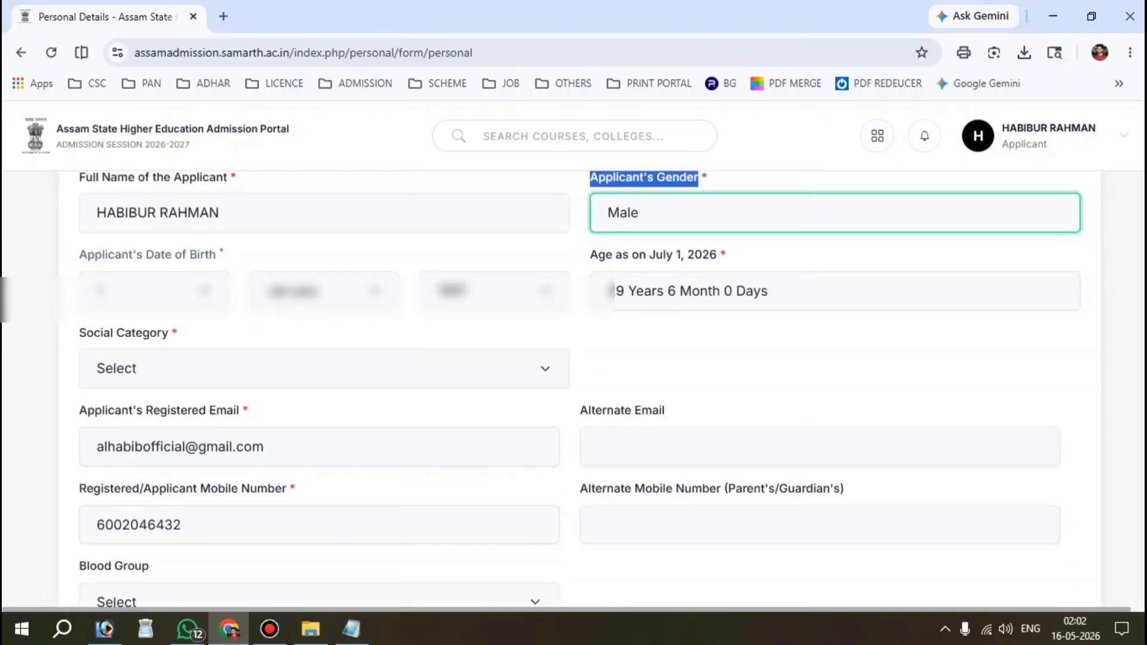
pyautogui.moveTo(74, 249); pyautogui.dragTo(168, 249)
pyautogui.click(221, 283)
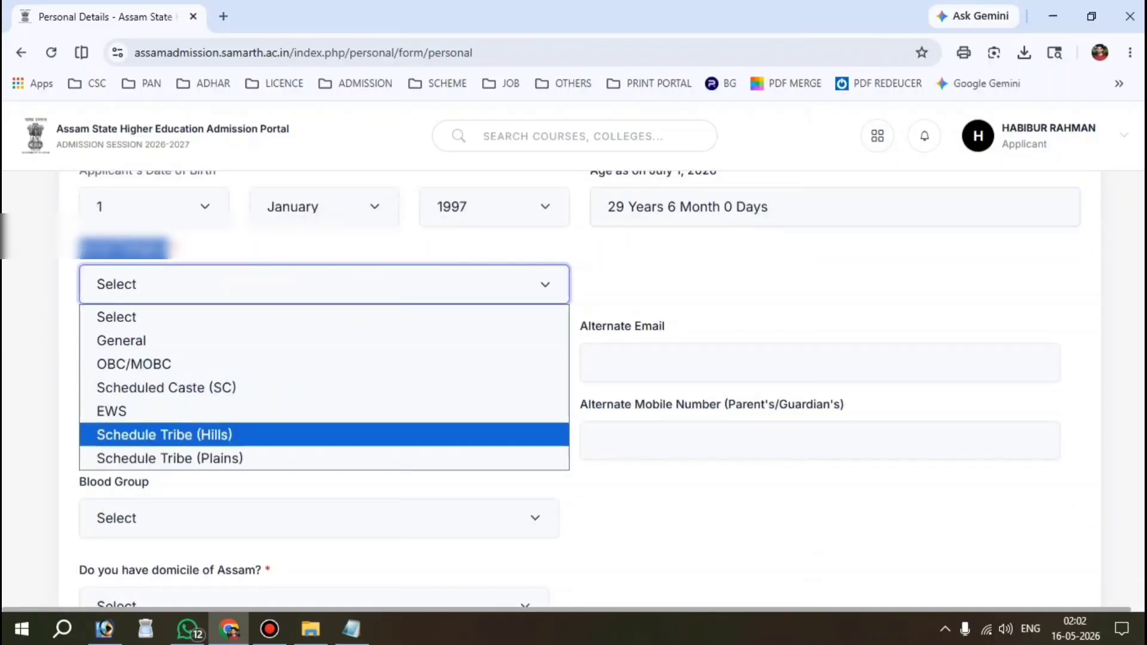
pyautogui.click(174, 341)
# Step: Answer Yes for domicile of Assam and Yes for citizen of India
pyautogui.scroll(-1, 83, 290)
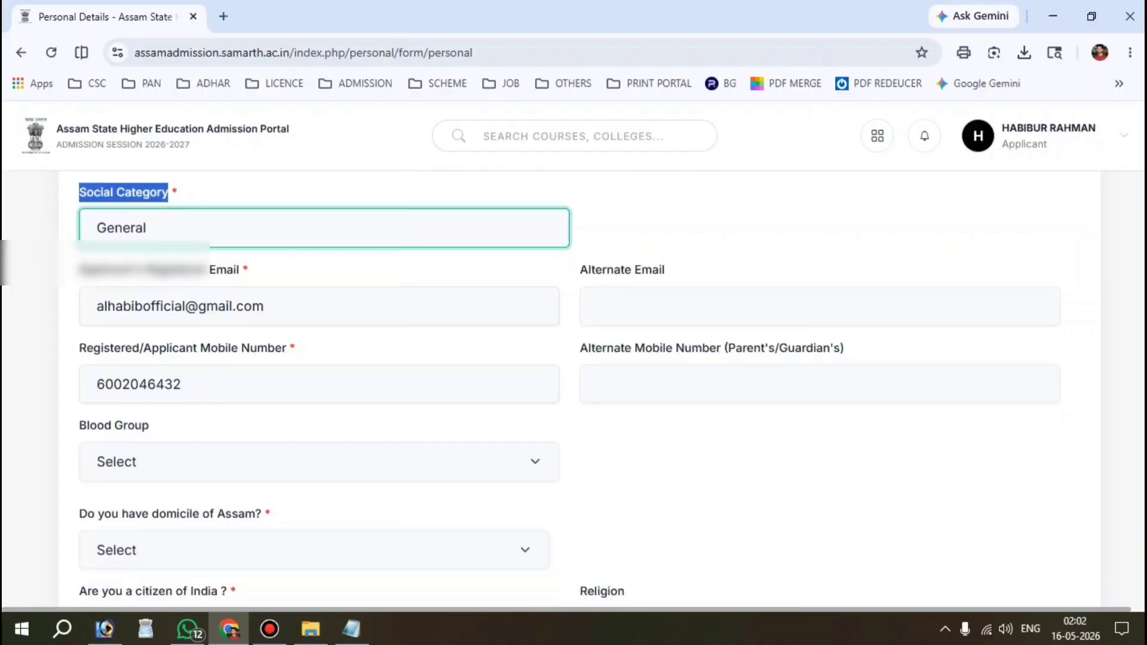
pyautogui.scroll(-4, 84, 290)
pyautogui.moveTo(79, 290); pyautogui.dragTo(261, 290)
pyautogui.click(261, 326)
pyautogui.click(261, 381)
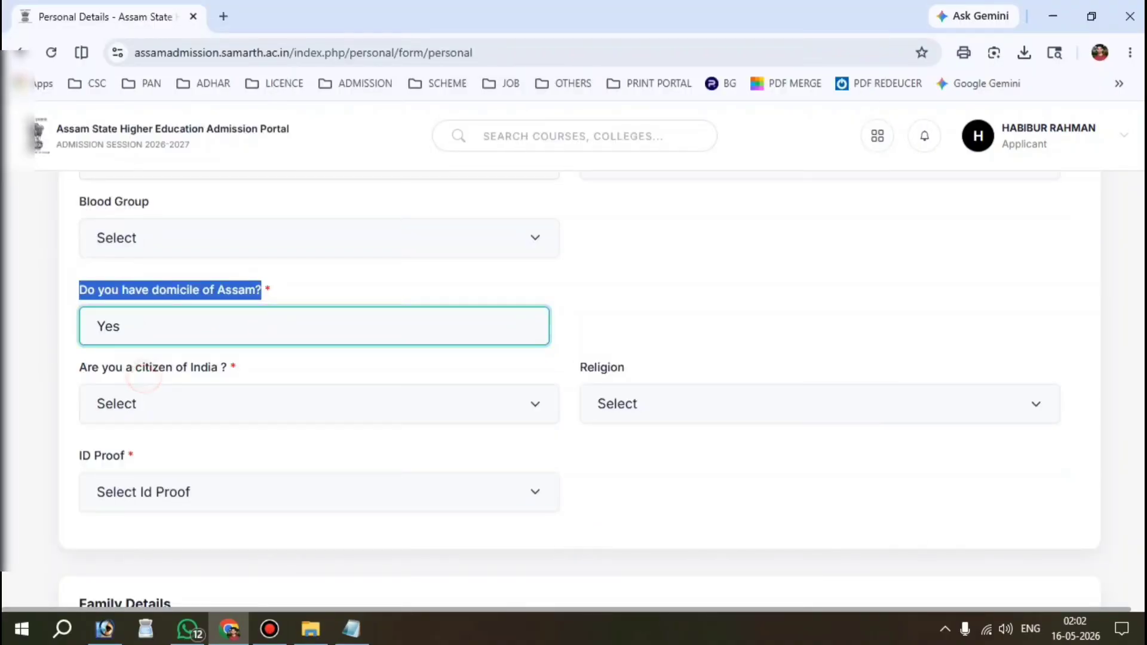
pyautogui.scroll(-2, 261, 381)
pyautogui.moveTo(79, 255); pyautogui.dragTo(227, 254)
pyautogui.click(205, 287)
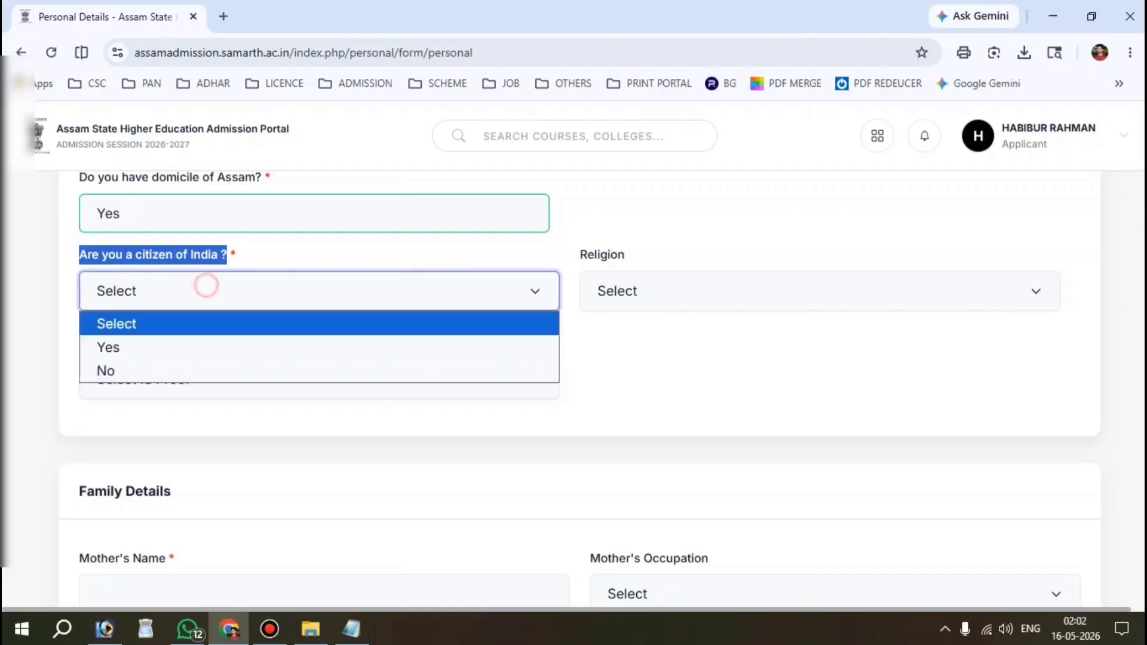
pyautogui.click(146, 346)
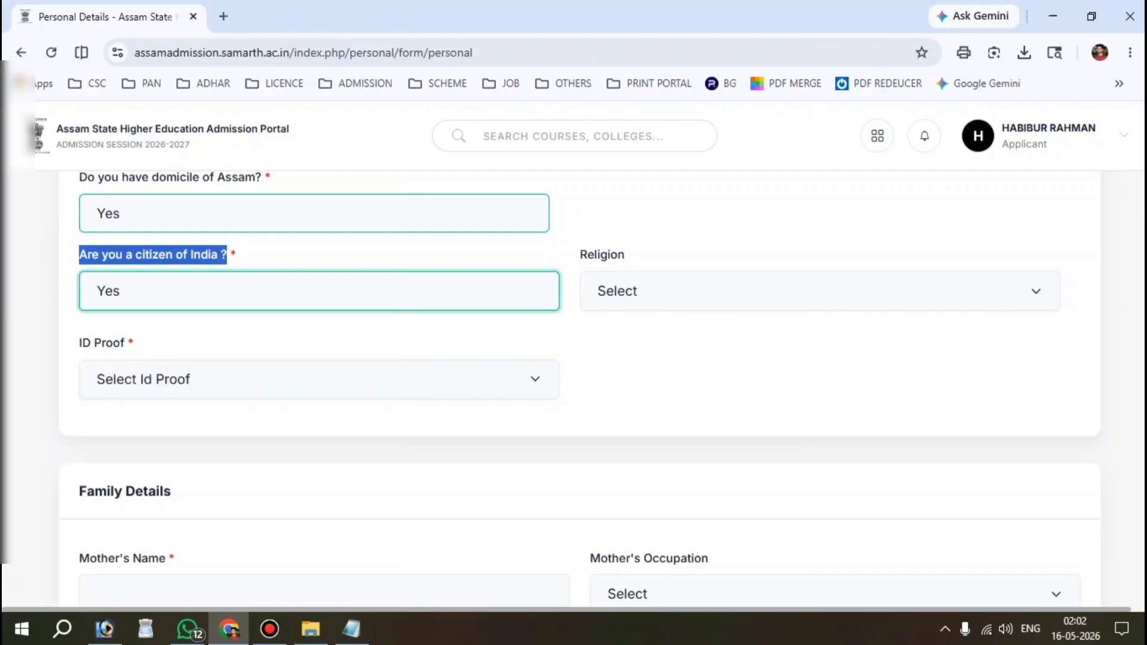
# Step: Set religion to Islam
pyautogui.moveTo(573, 256); pyautogui.dragTo(625, 254)
pyautogui.click(654, 291)
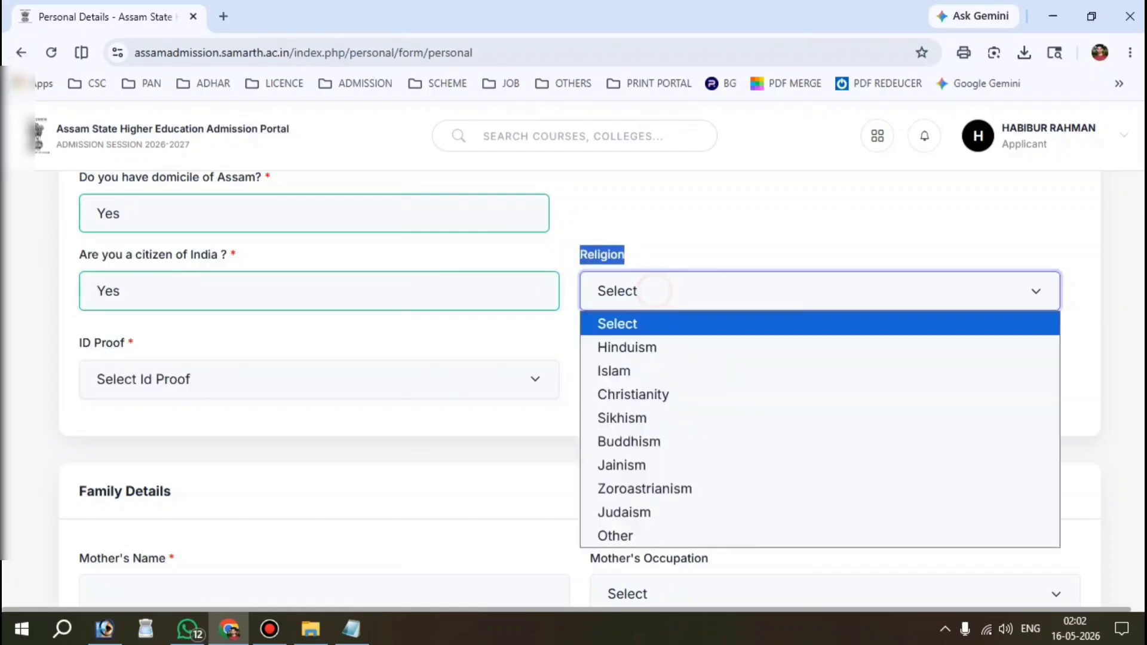
pyautogui.click(633, 371)
pyautogui.scroll(-1, 632, 371)
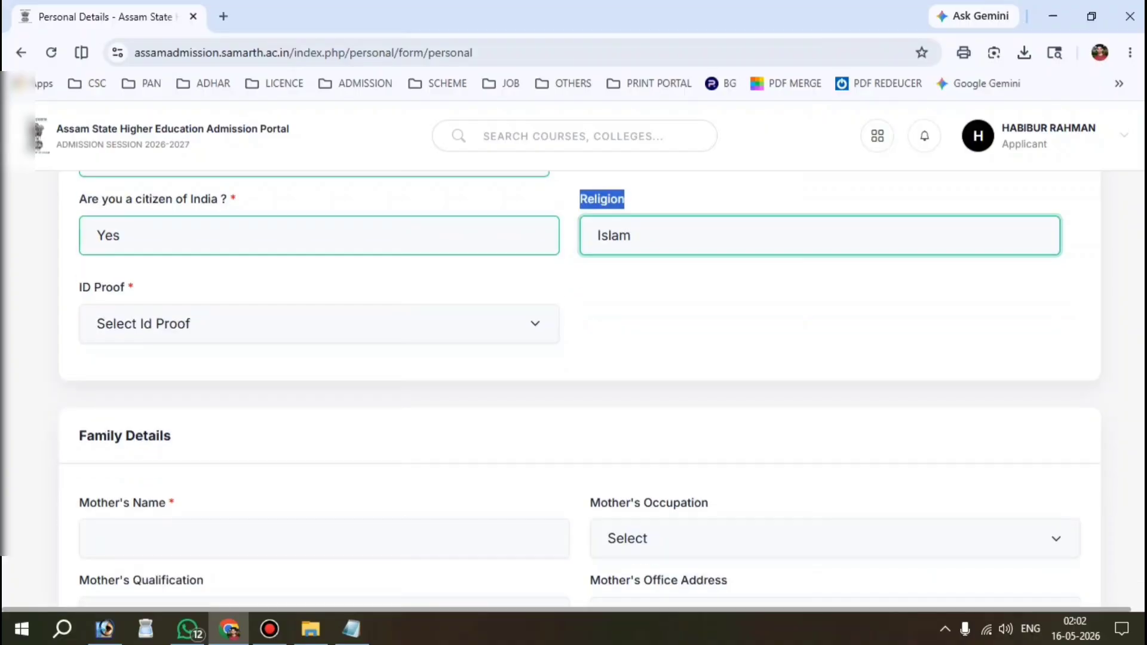
pyautogui.moveTo(78, 287); pyautogui.dragTo(124, 287)
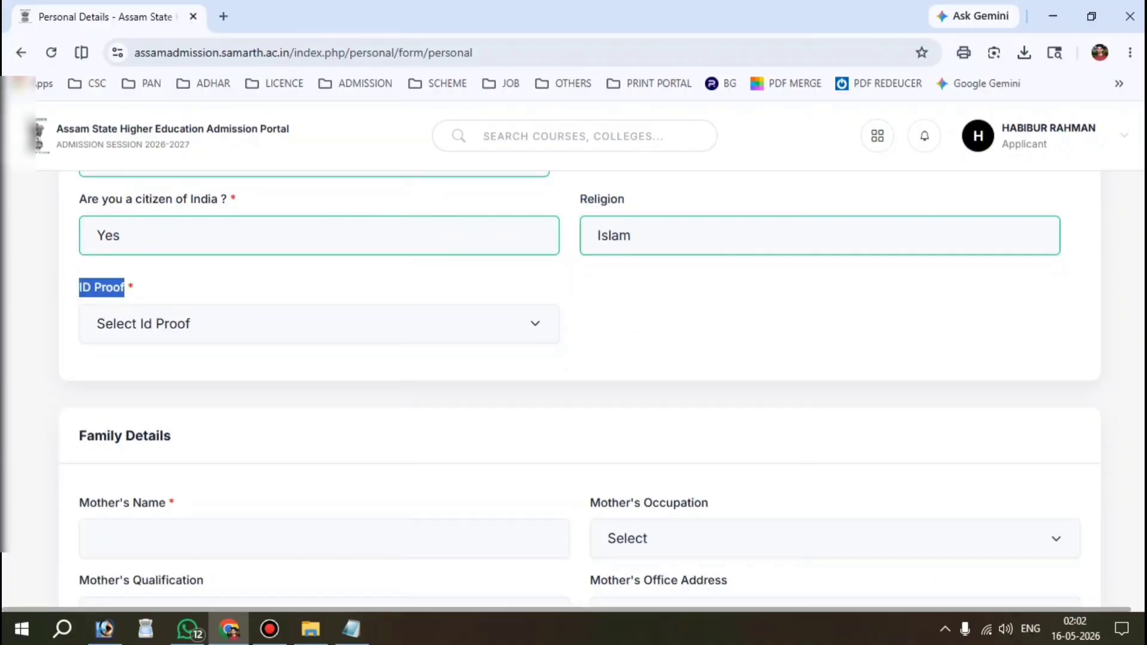
# Step: Choose 'Other Valid Govt Identity with photograph' as the ID Proof
pyautogui.click(200, 320)
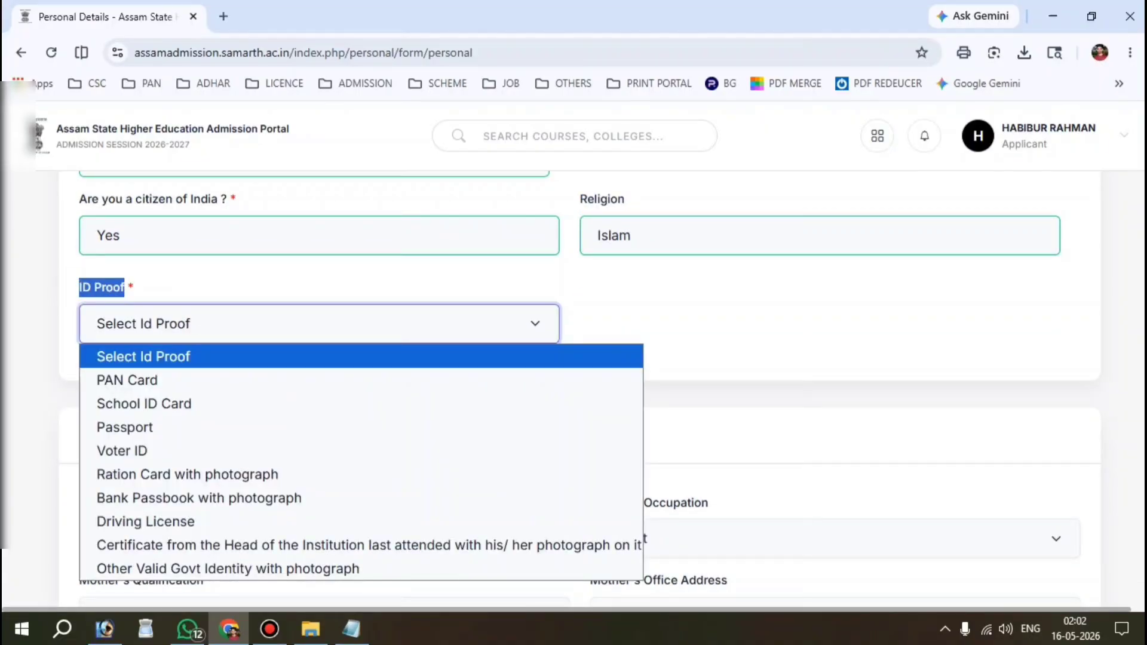
pyautogui.press('Down')
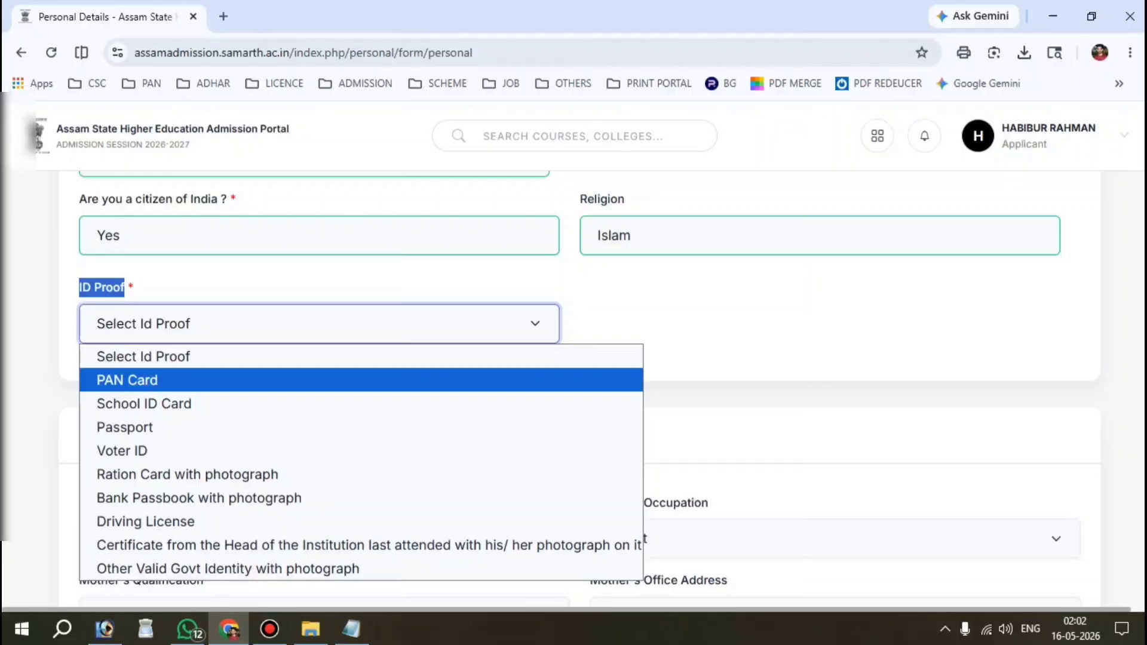
pyautogui.press('Down')
pyautogui.press('Down')
pyautogui.press('Down')
pyautogui.press('Down')
pyautogui.press('Down')
pyautogui.press('Down')
pyautogui.press('Down')
pyautogui.press('Down')
pyautogui.press('Up')
pyautogui.press('Up')
pyautogui.press('Up')
pyautogui.press('Up')
pyautogui.press('Up')
pyautogui.press('Up')
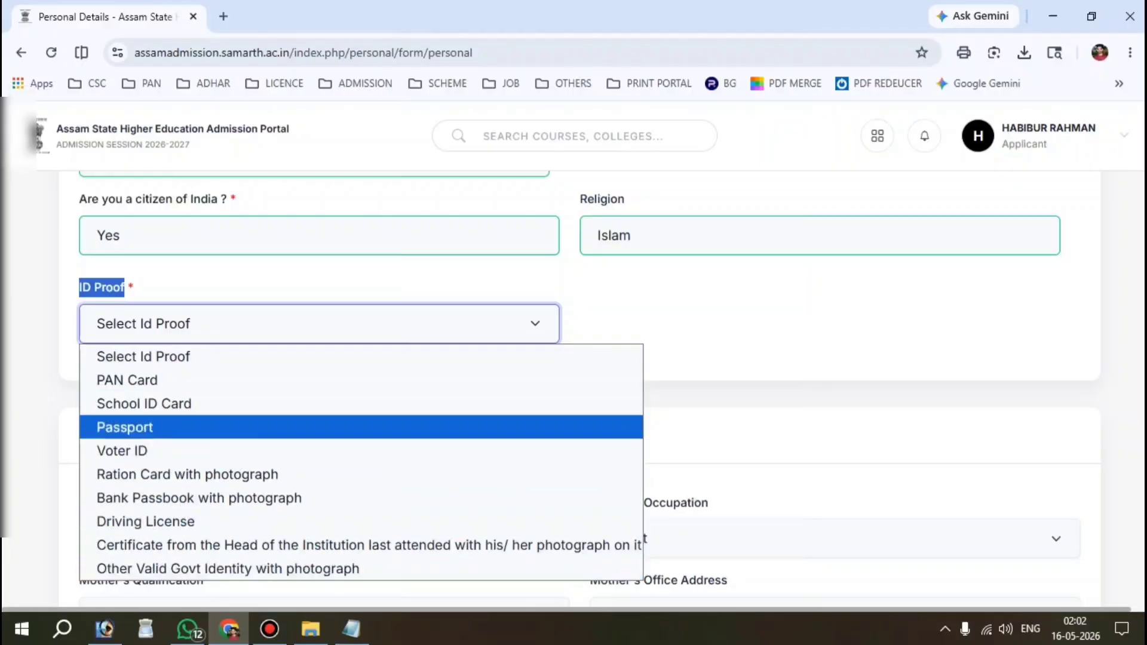
pyautogui.press('Down')
pyautogui.press('Down')
pyautogui.press('Up')
pyautogui.press('Up')
pyautogui.press('Down')
pyautogui.press('Down')
pyautogui.press('Down')
pyautogui.press('Down')
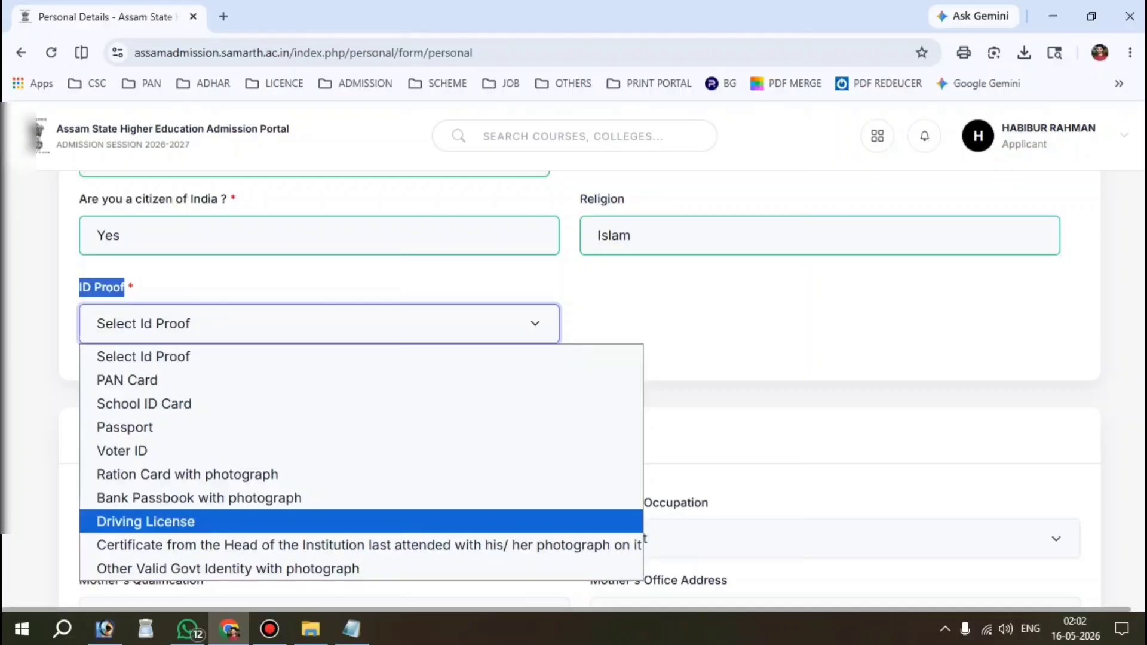
pyautogui.press('Down')
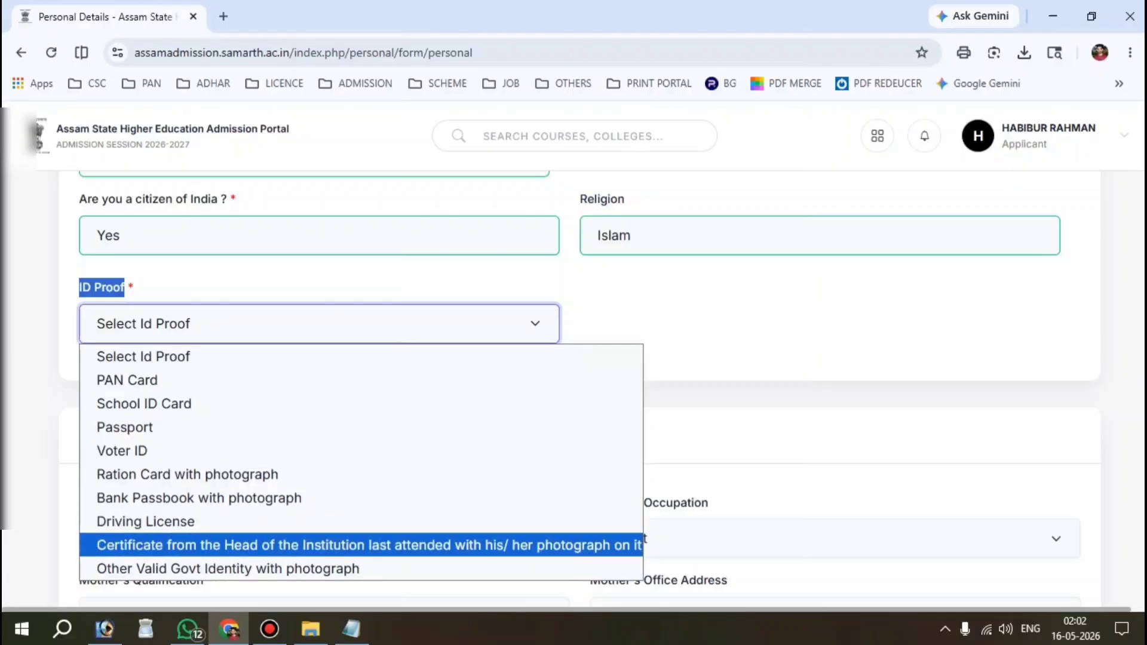
pyautogui.press('Up')
pyautogui.press('Up')
pyautogui.press('Up')
pyautogui.press('Up')
pyautogui.press('Up')
pyautogui.press('Down')
pyautogui.press('Down')
pyautogui.press('Down')
pyautogui.press('Up')
pyautogui.press('Down')
pyautogui.press('Down')
pyautogui.press('Down')
pyautogui.press('Down')
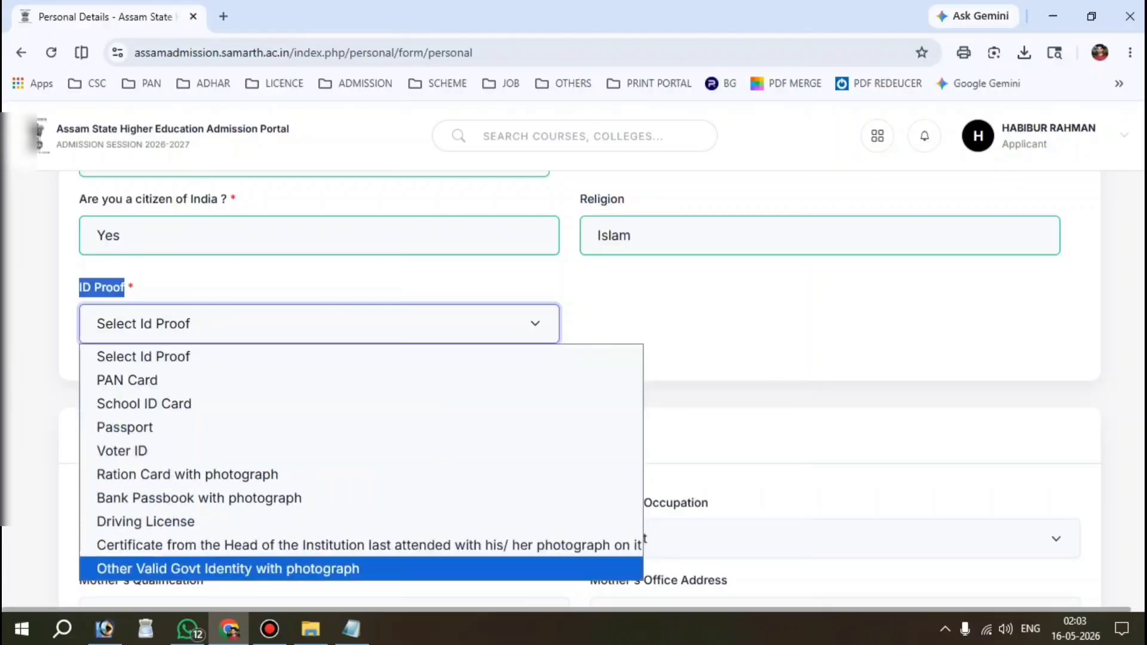
pyautogui.press('Return')
# Step: Fill Id Proof Other with AADHAAR CARD and move past the ID proof number
pyautogui.click(658, 325)
pyautogui.click(720, 369)
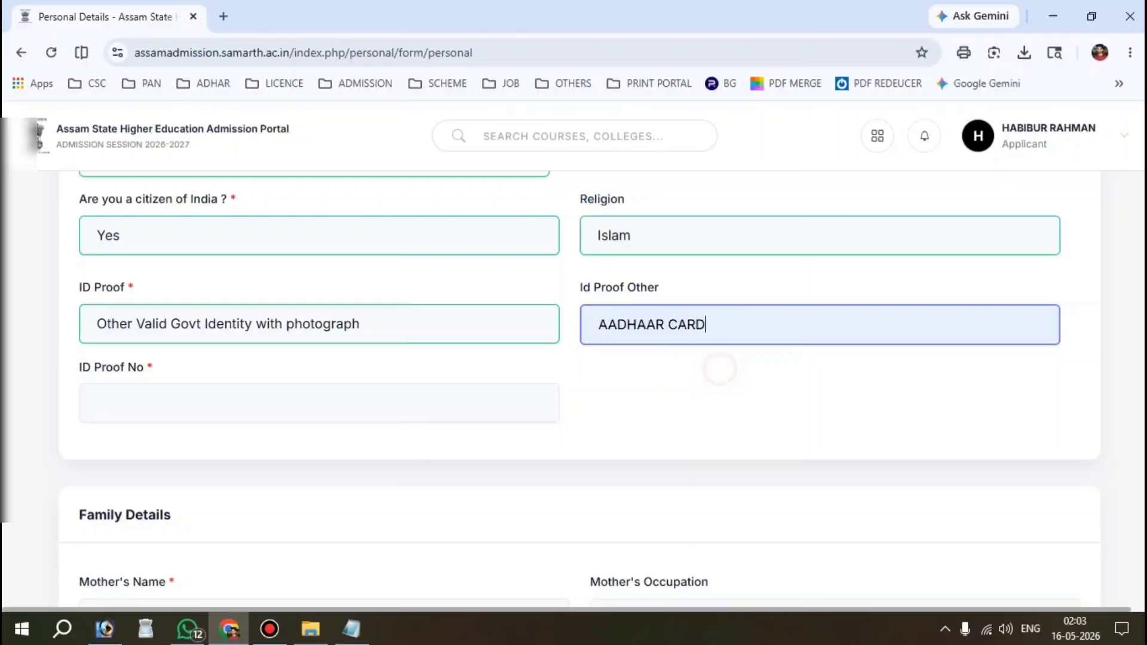
pyautogui.click(163, 407)
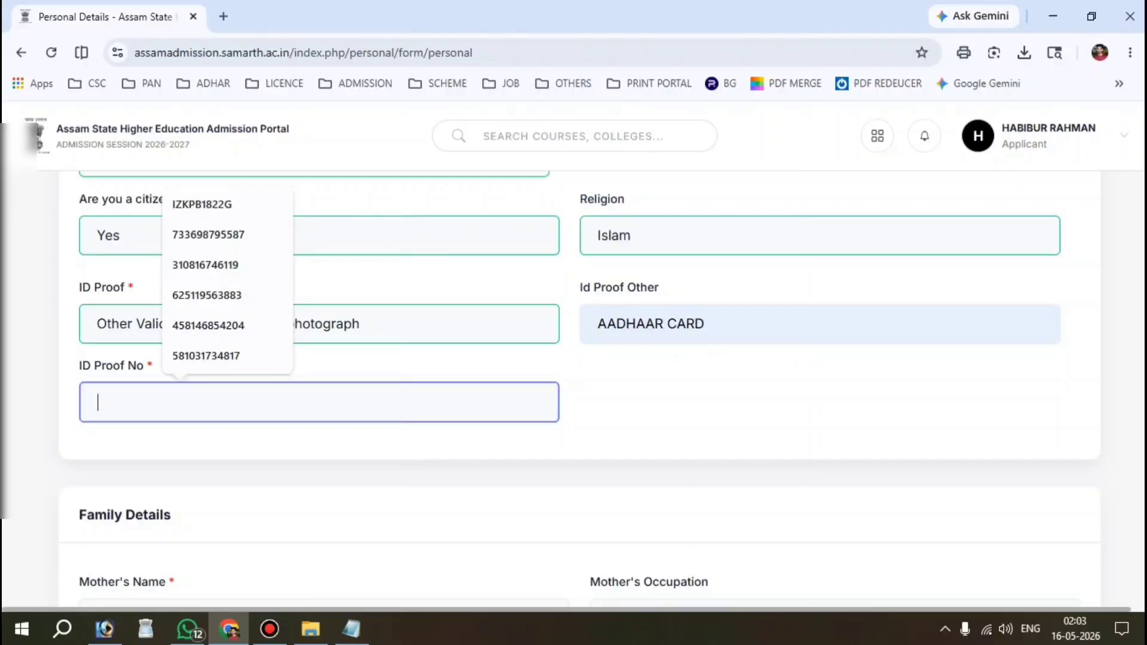
pyautogui.press('Tab')
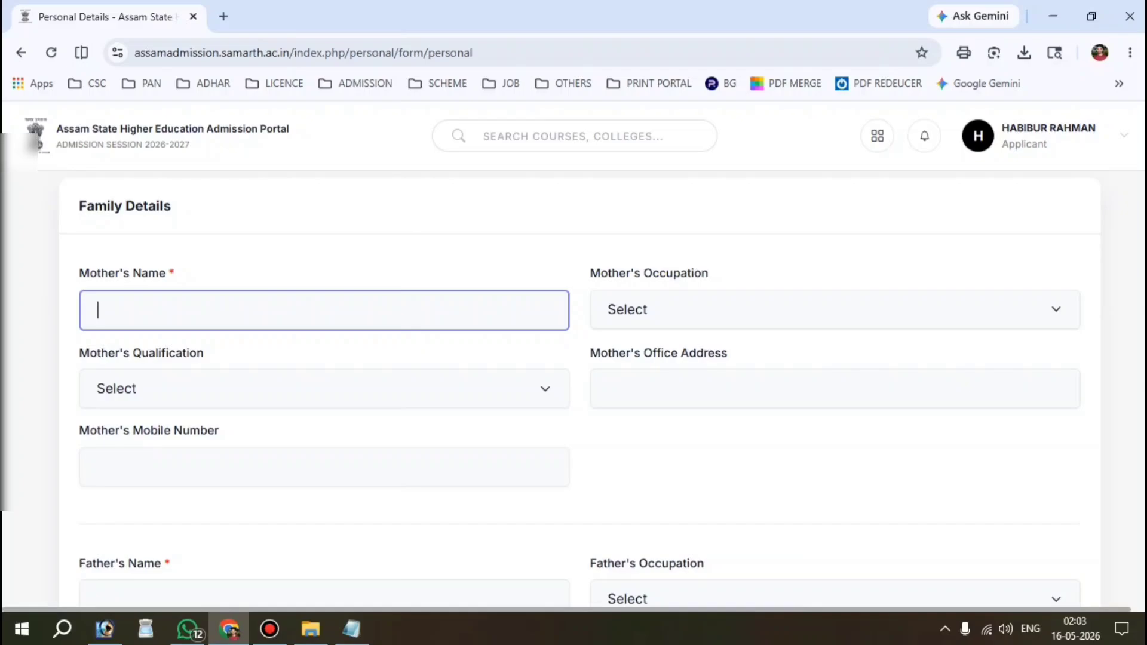
# Step: Enter the mother's name and set her occupation to Home Maker
pyautogui.click(131, 305)
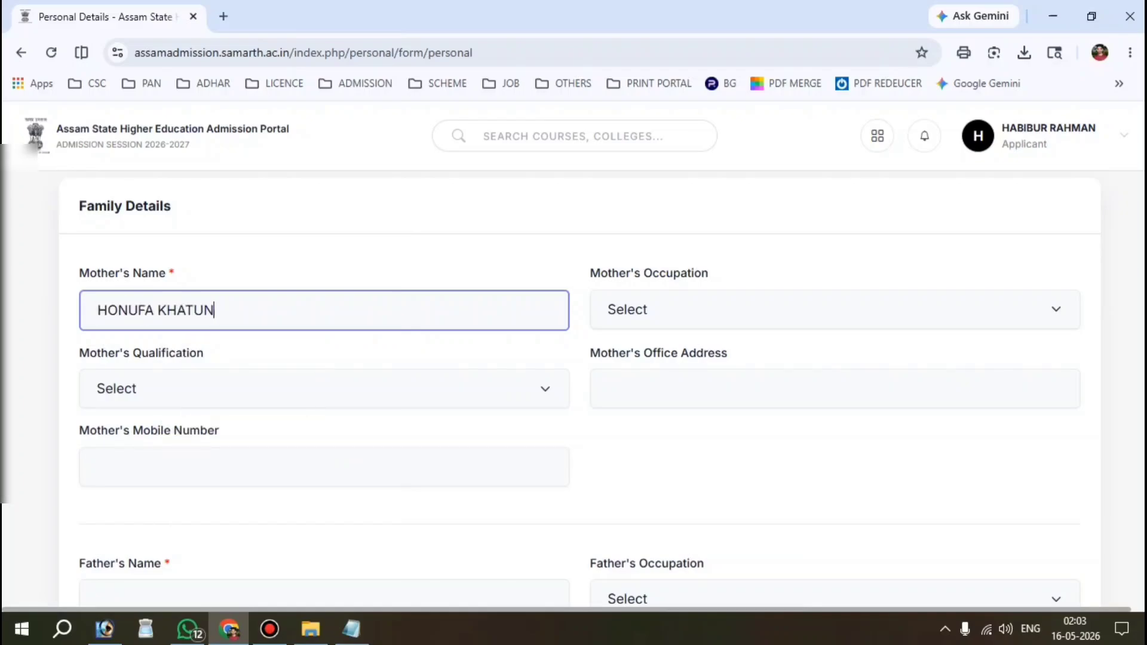
pyautogui.click(717, 307)
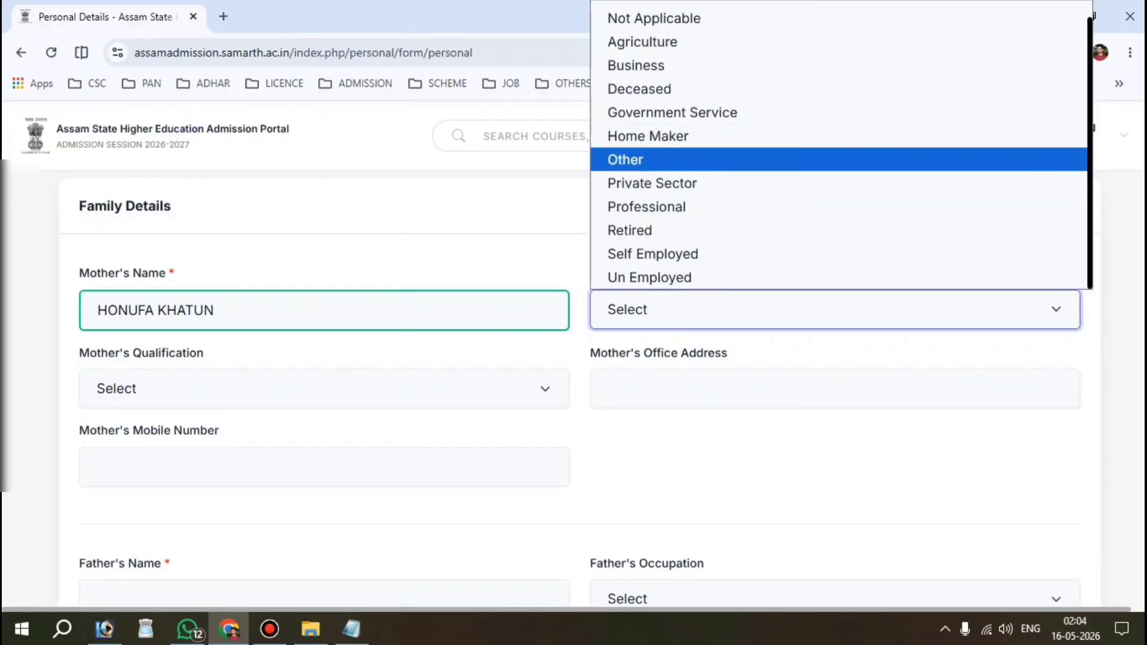
pyautogui.click(661, 137)
# Step: Scroll past the mother's qualification and office address fields to the father's section
pyautogui.scroll(-1, 580, 389)
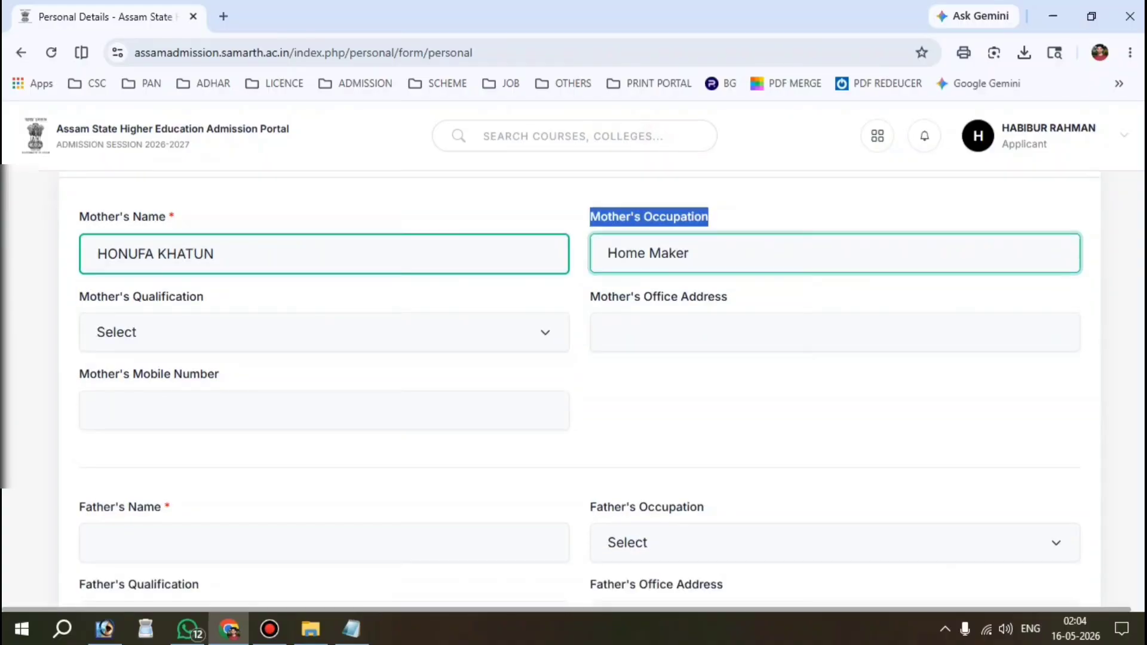
pyautogui.moveTo(89, 298); pyautogui.dragTo(206, 300)
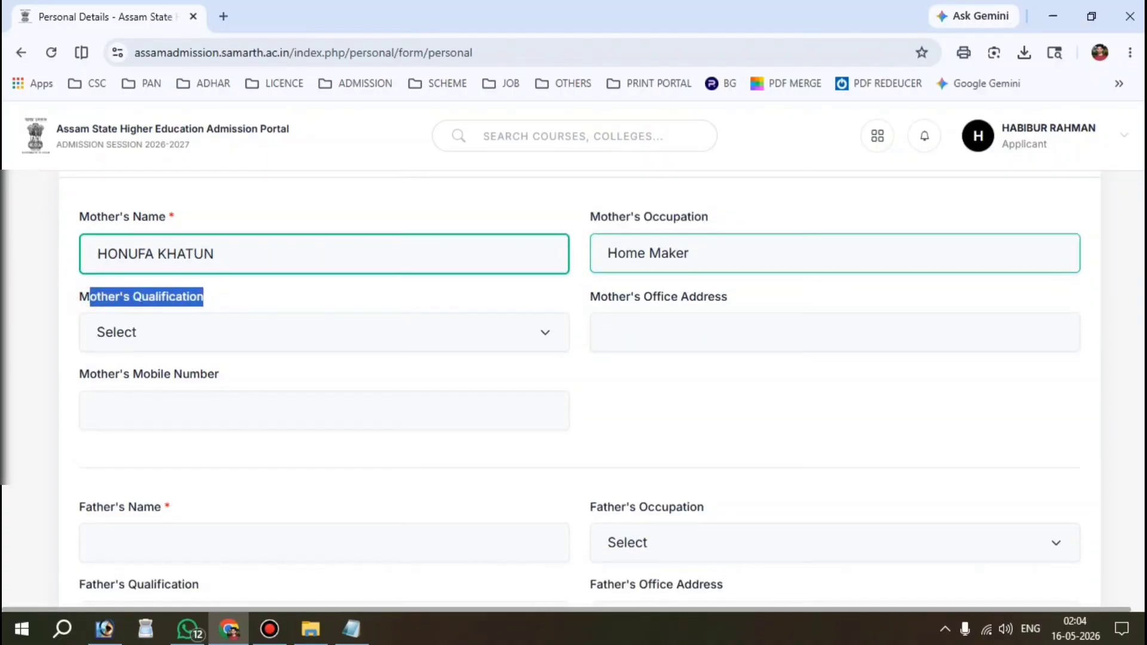
pyautogui.click(254, 307)
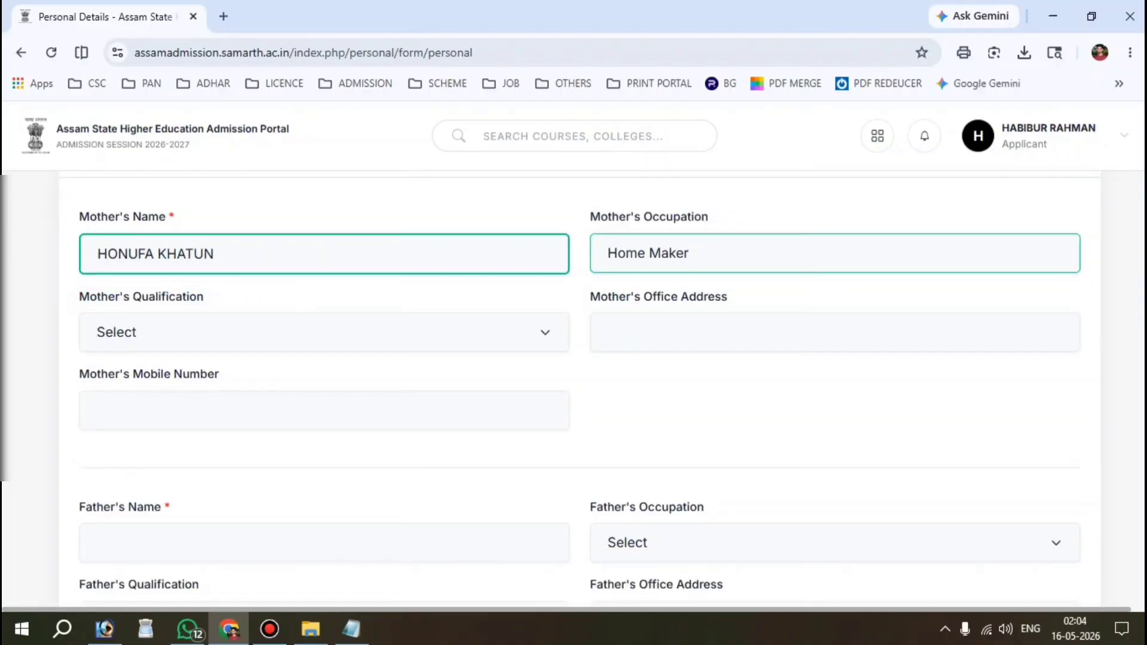
pyautogui.moveTo(590, 297); pyautogui.dragTo(727, 298)
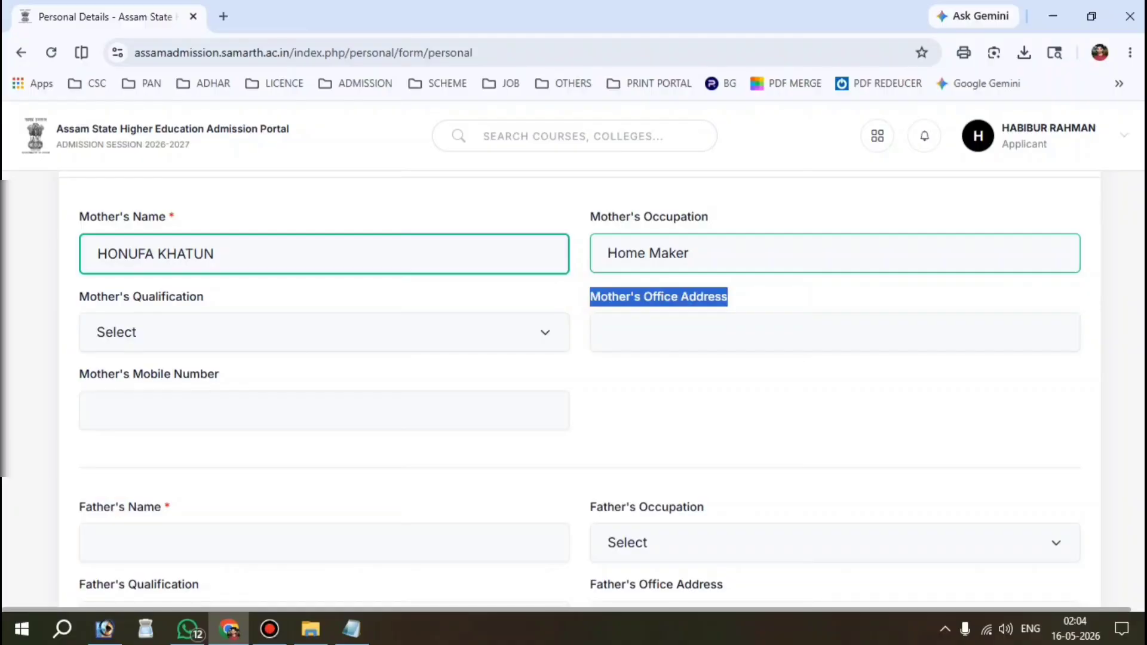
pyautogui.moveTo(89, 375); pyautogui.dragTo(219, 374)
pyautogui.scroll(-1, 218, 374)
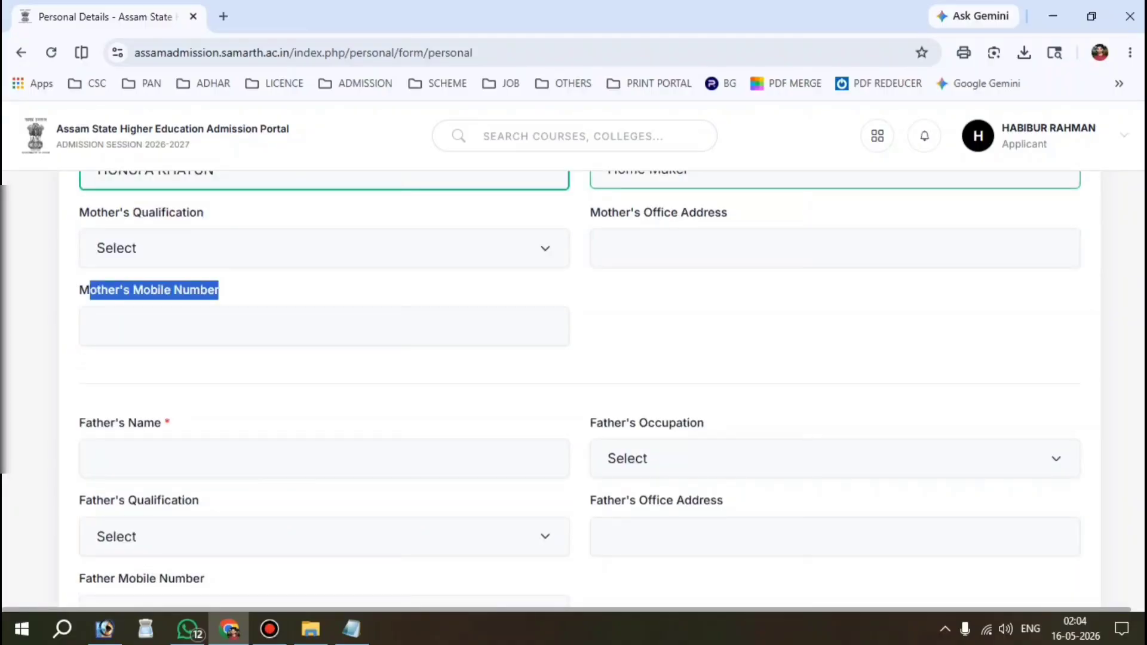
pyautogui.click(705, 292)
pyautogui.scroll(-1, 705, 292)
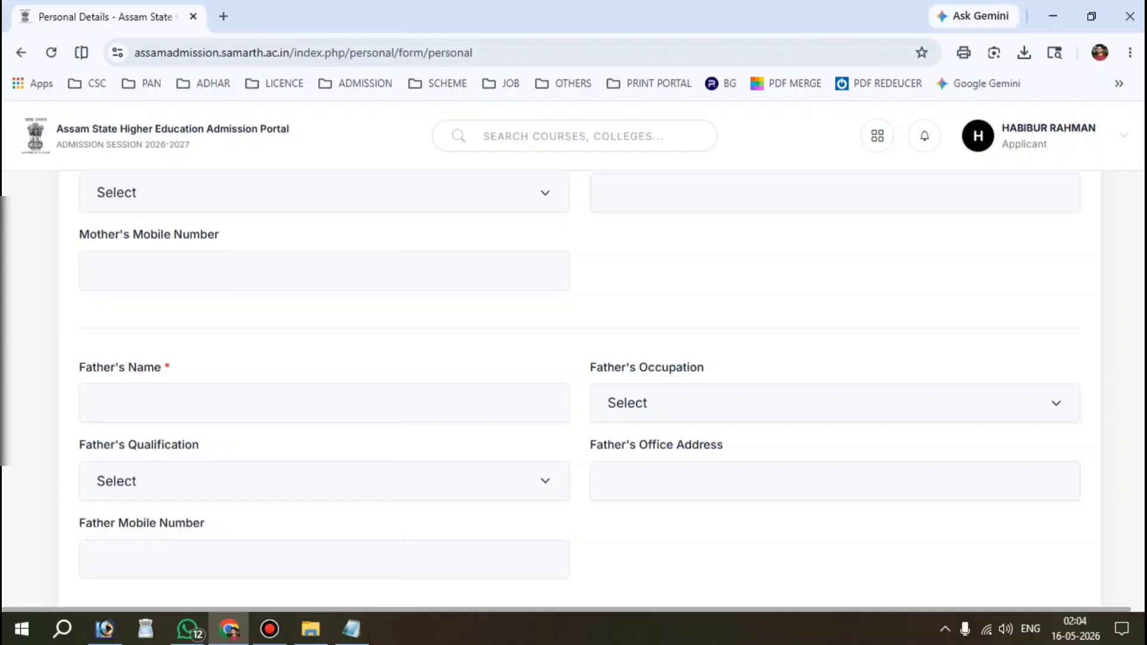
pyautogui.scroll(-2, 583, 393)
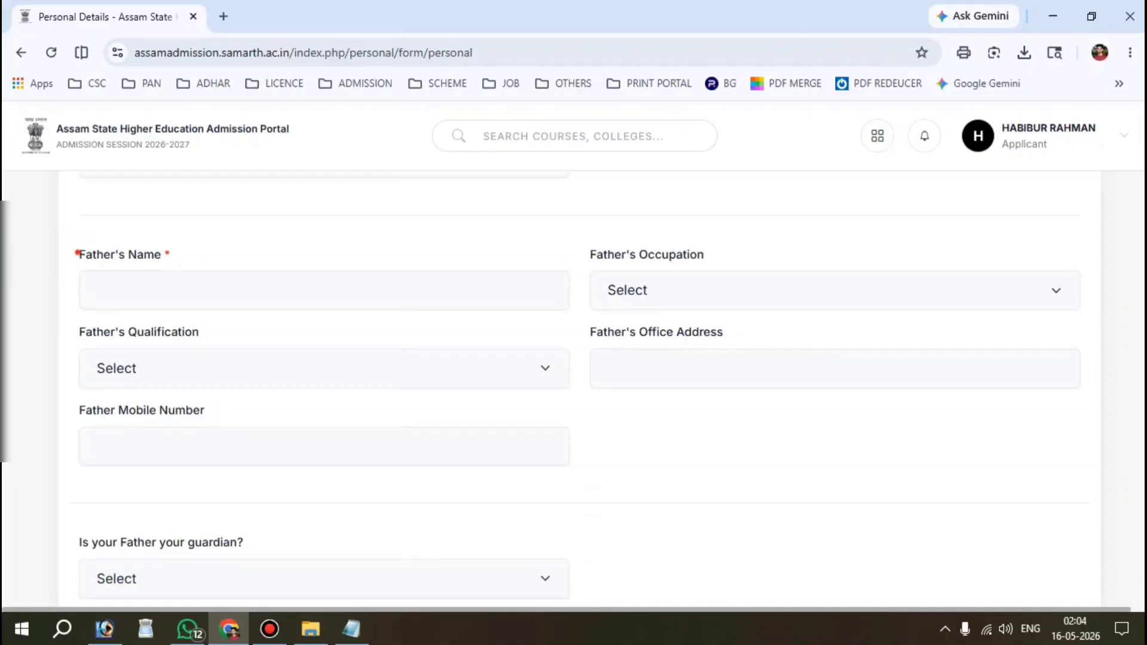
# Step: Enter the father's name
pyautogui.moveTo(78, 253); pyautogui.dragTo(163, 255)
pyautogui.click(192, 291)
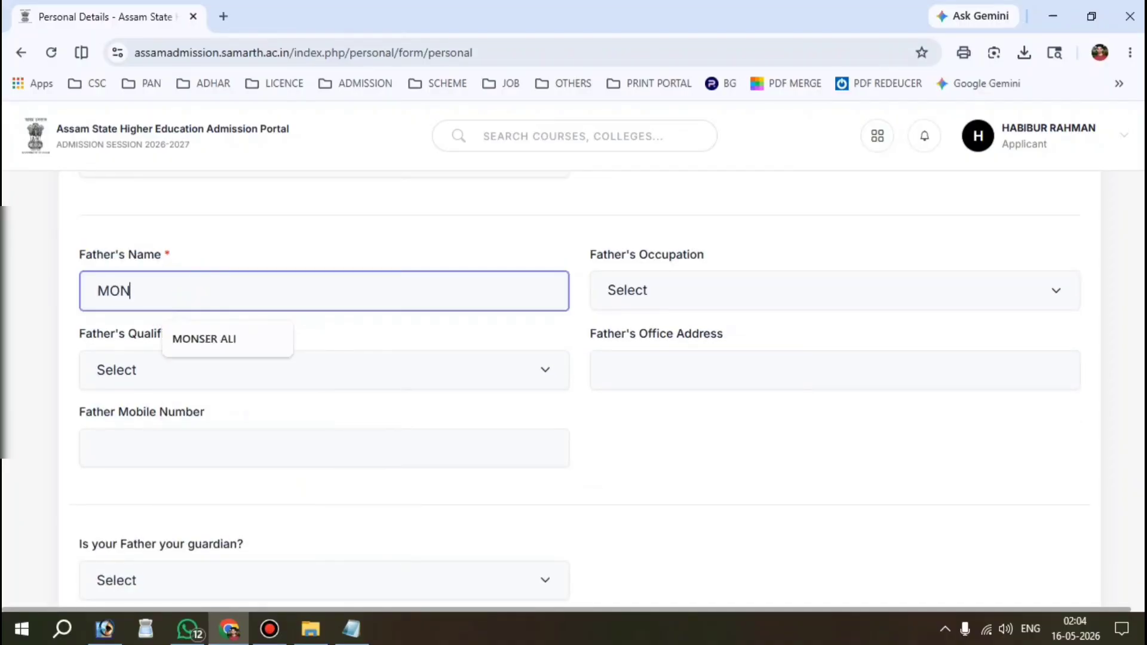
pyautogui.press('Tab')
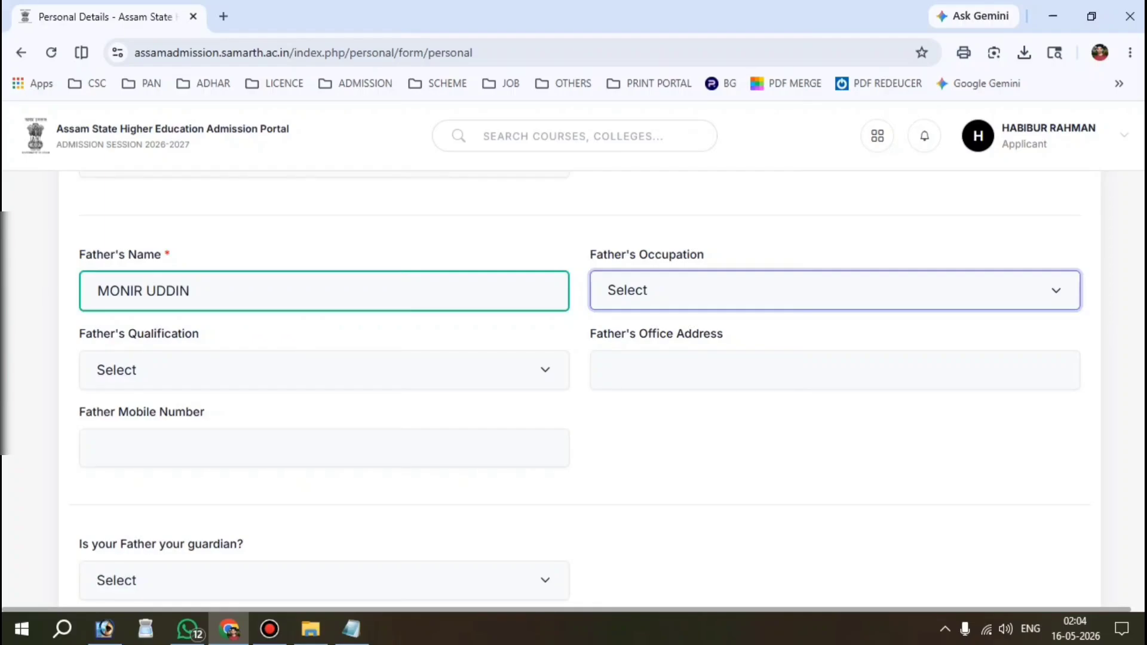
# Step: Leave the father's occupation unchanged and set his qualification to None
pyautogui.click(727, 295)
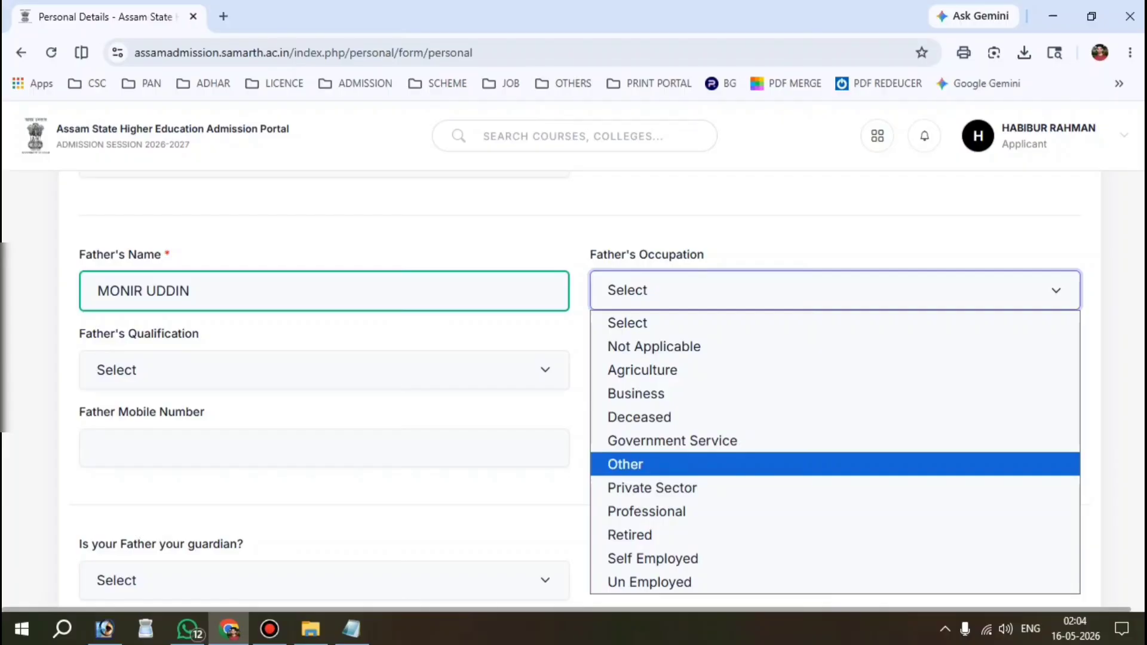
pyautogui.click(320, 320)
pyautogui.click(167, 358)
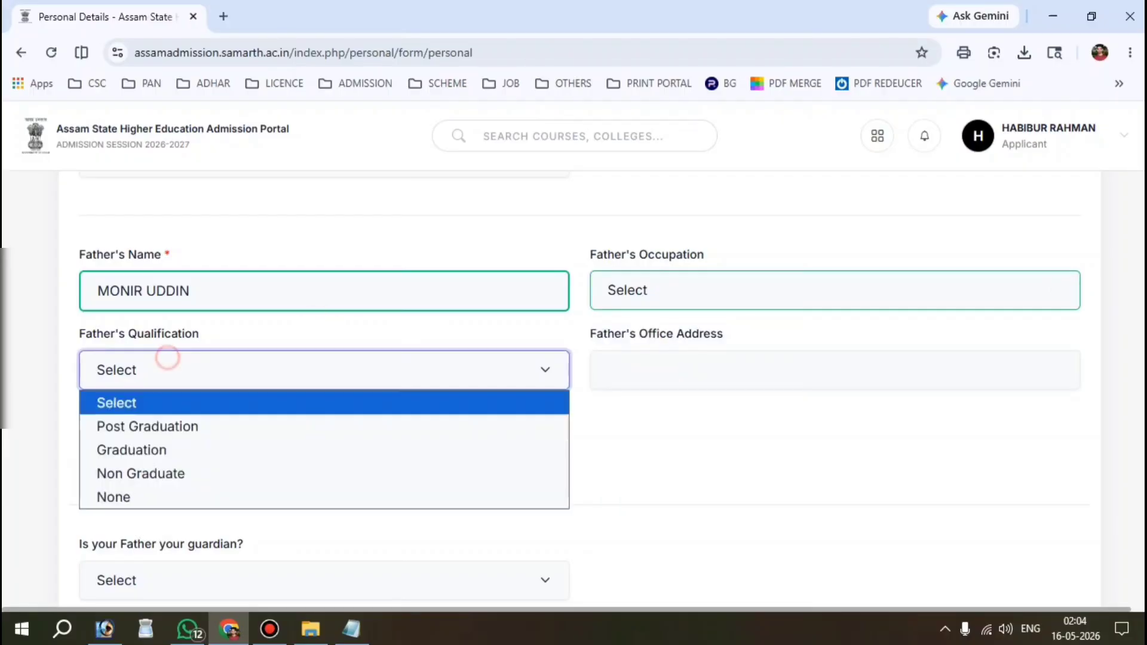
pyautogui.click(131, 490)
pyautogui.scroll(-1, 131, 490)
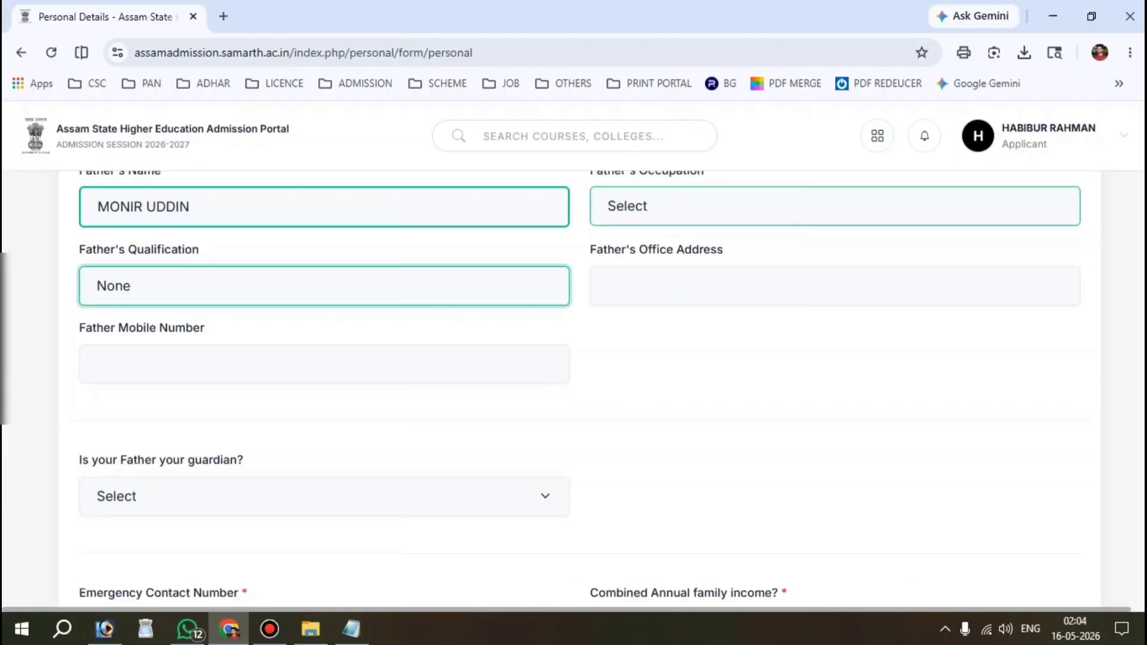
pyautogui.click(212, 366)
pyautogui.scroll(-2, 762, 280)
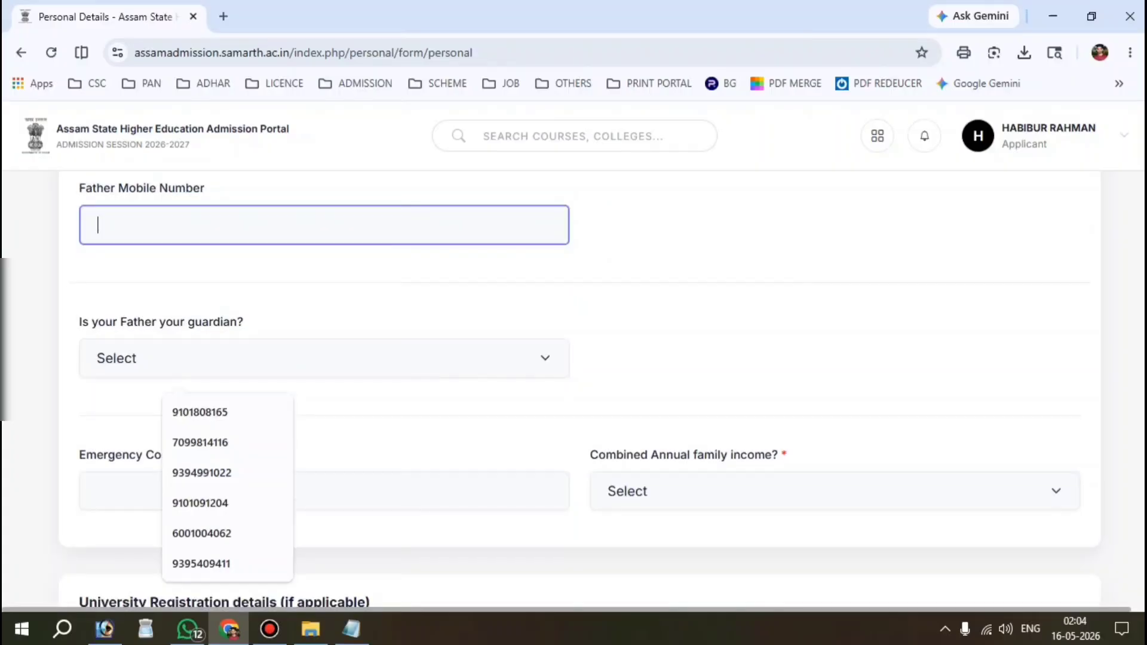
pyautogui.click(761, 279)
# Step: Answer the father-as-guardian question, settling on No to reveal the guardian fields
pyautogui.moveTo(77, 322); pyautogui.dragTo(242, 323)
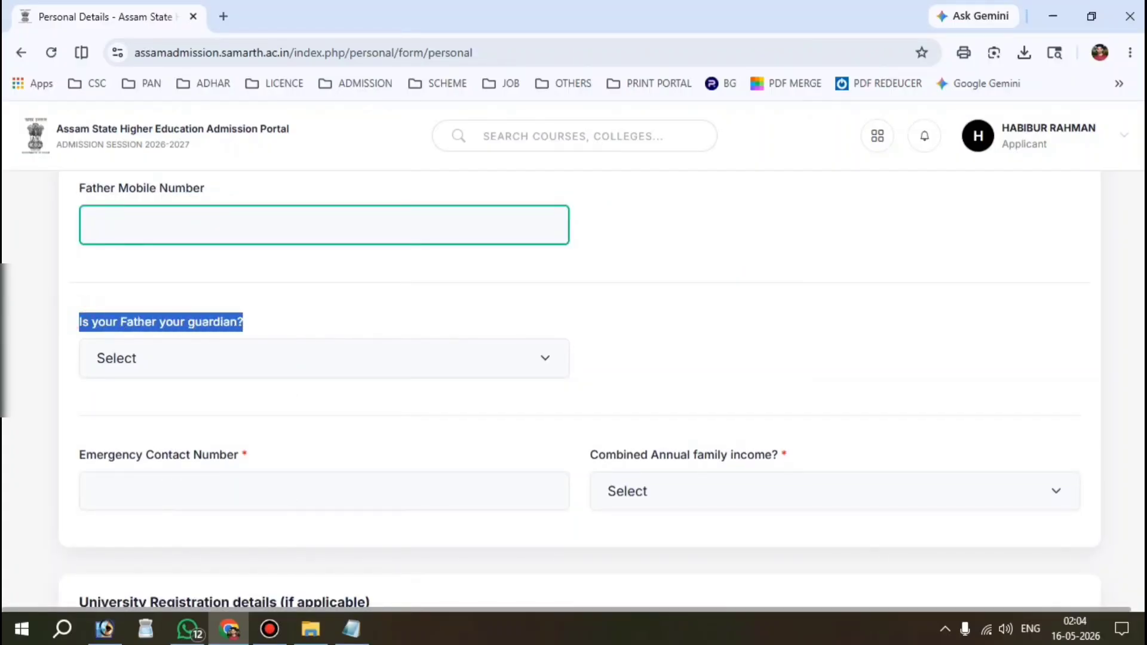
pyautogui.click(169, 357)
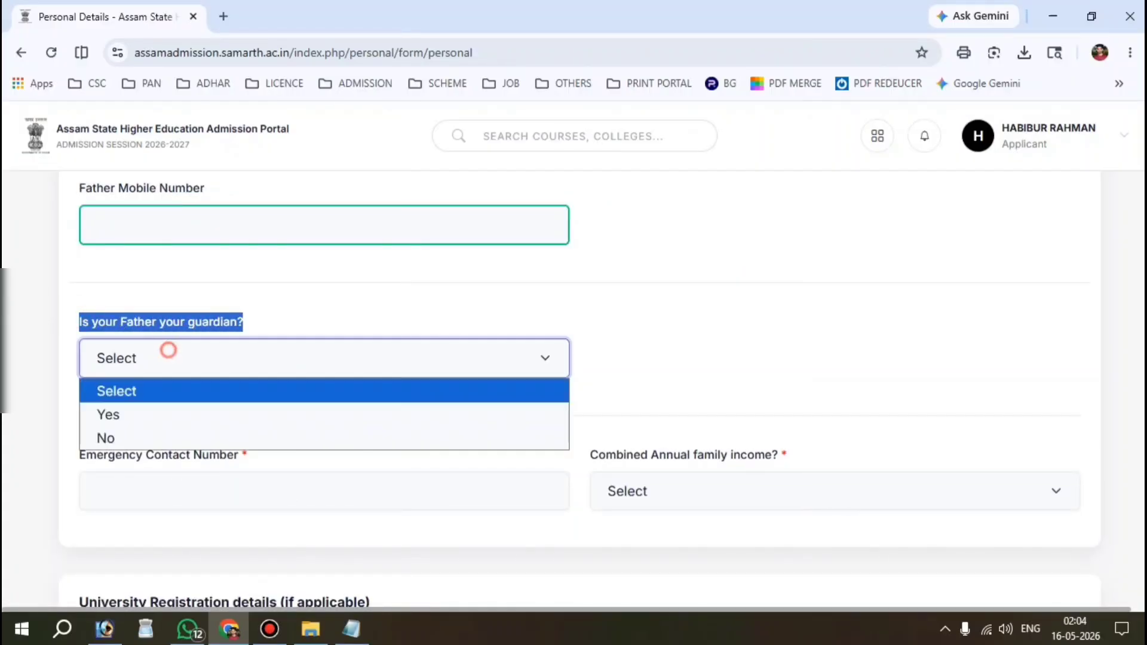
pyautogui.click(136, 414)
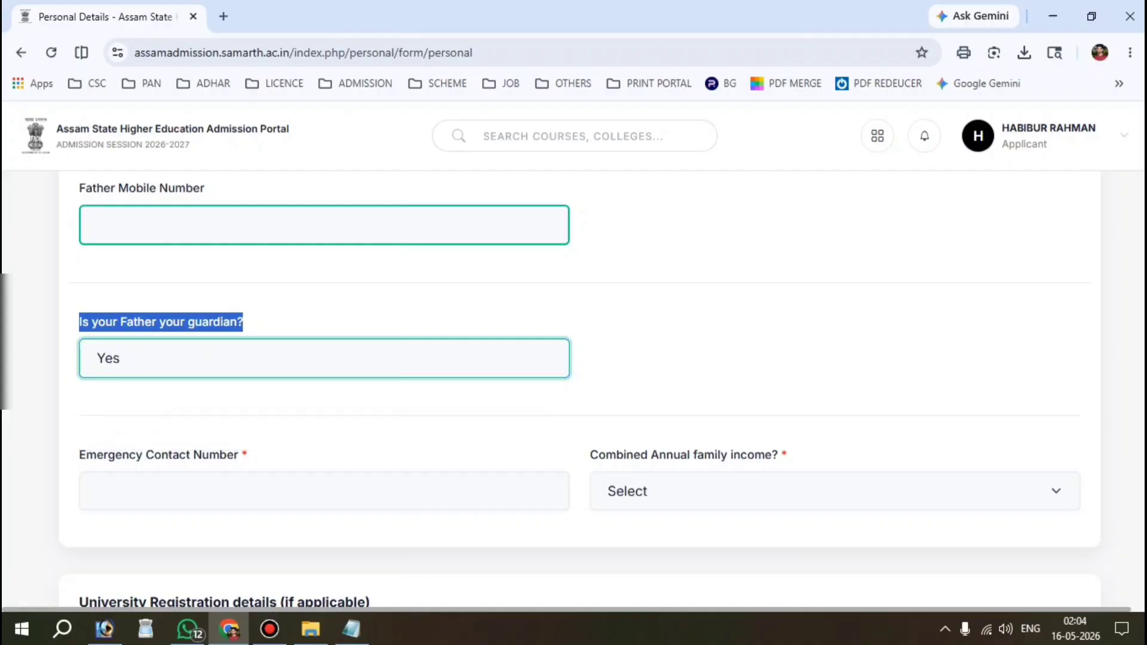
pyautogui.click(133, 389)
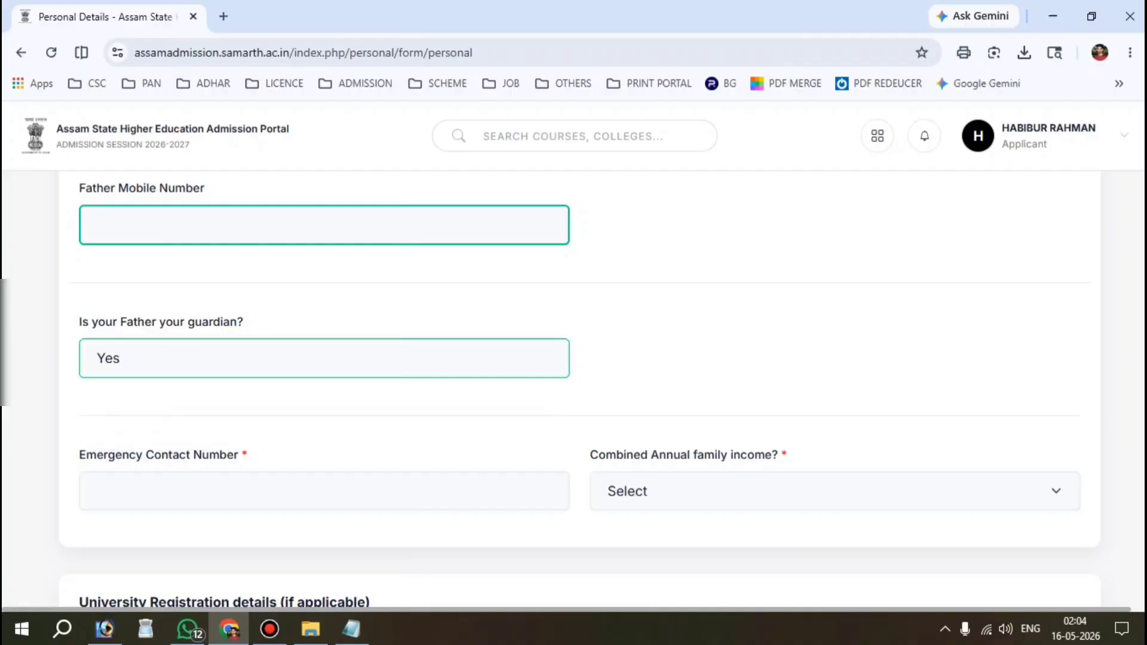
pyautogui.click(156, 355)
pyautogui.press('Down')
pyautogui.press('Return')
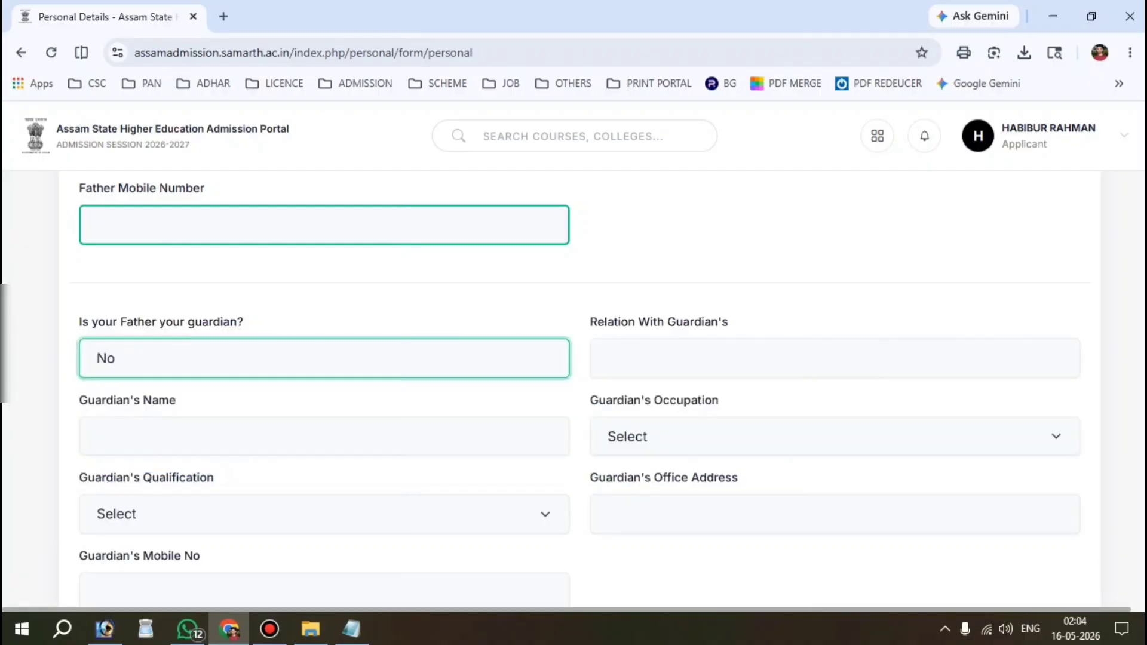
# Step: Set the guardian relation to MOTHER and start on the guardian's name
pyautogui.scroll(-1, 574, 389)
pyautogui.click(682, 289)
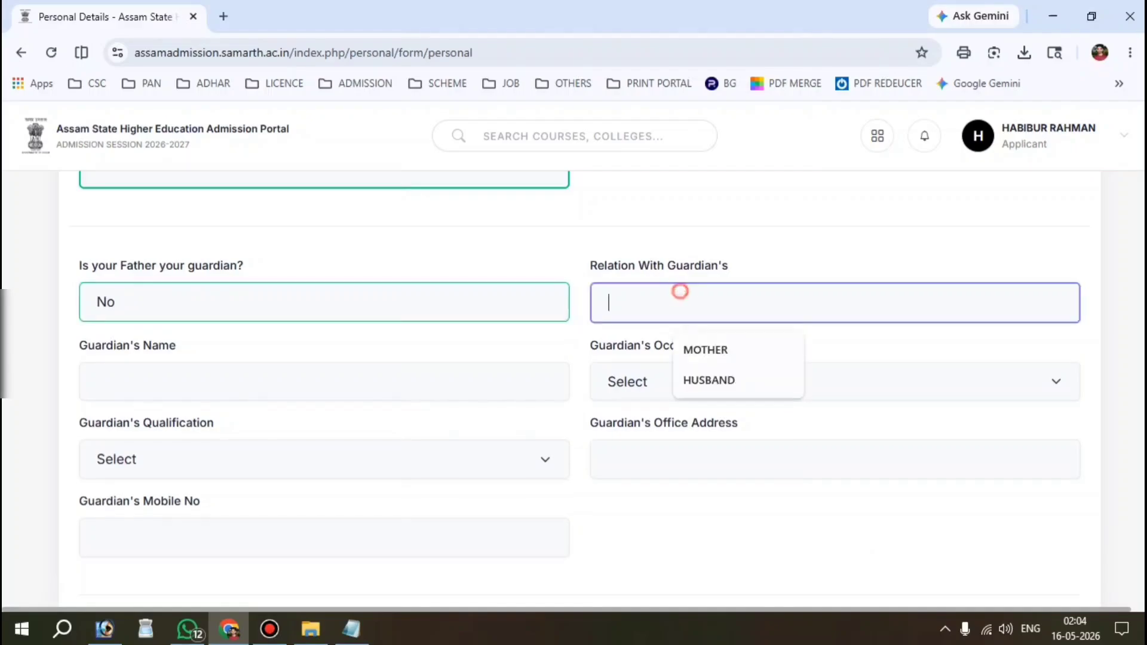
pyautogui.click(777, 346)
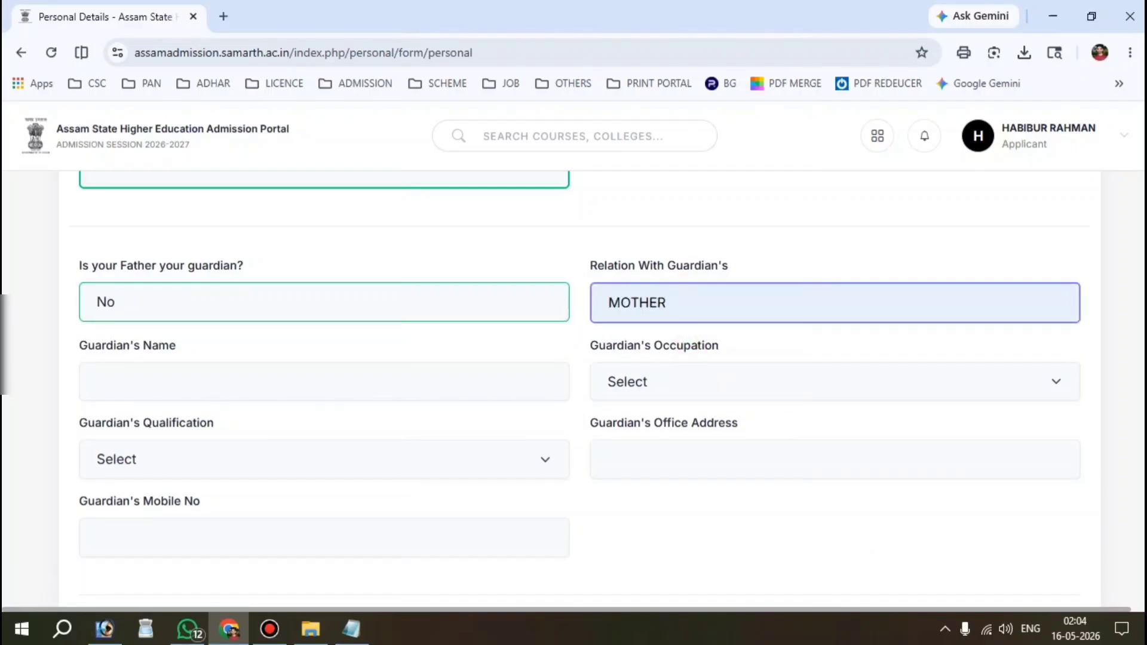
pyautogui.moveTo(182, 347); pyautogui.dragTo(84, 350)
pyautogui.click(216, 381)
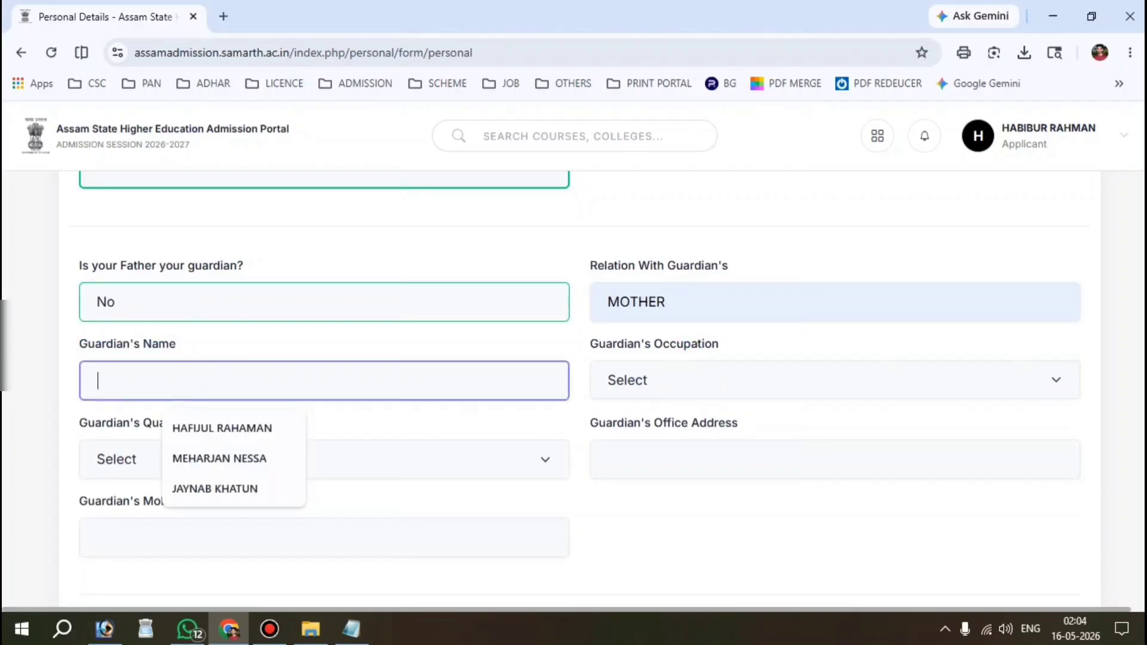
pyautogui.click(717, 381)
pyautogui.click(410, 394)
# Step: Switch the father-as-guardian answer back to Yes
pyautogui.click(166, 294)
pyautogui.click(123, 358)
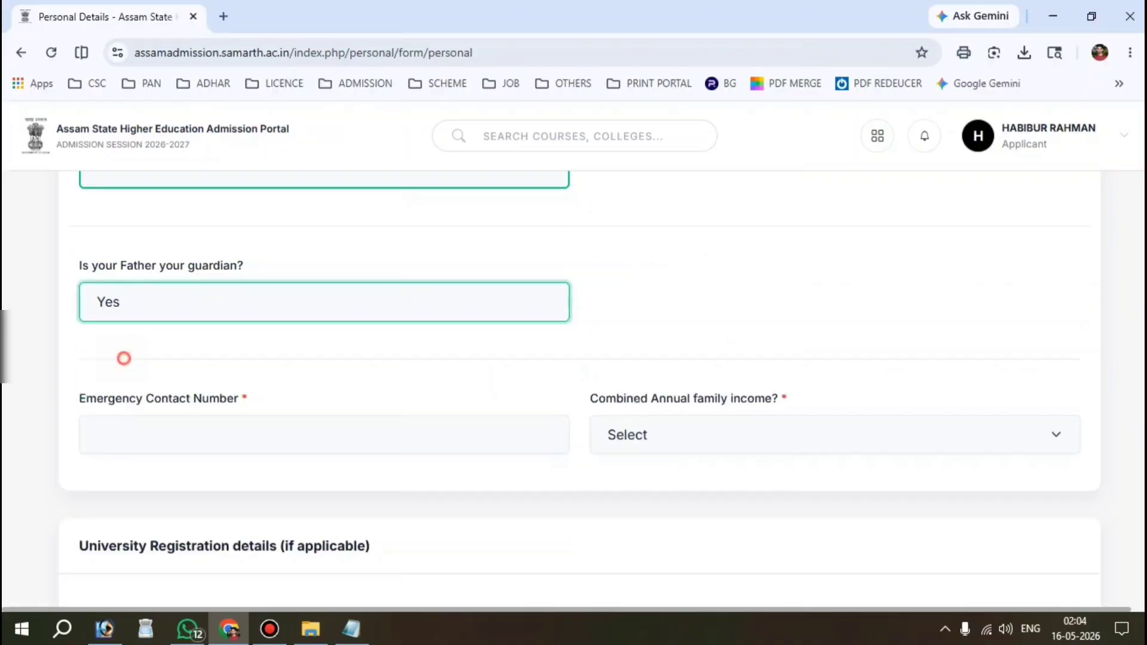
pyautogui.scroll(-2, 123, 359)
pyautogui.moveTo(129, 287); pyautogui.dragTo(239, 286)
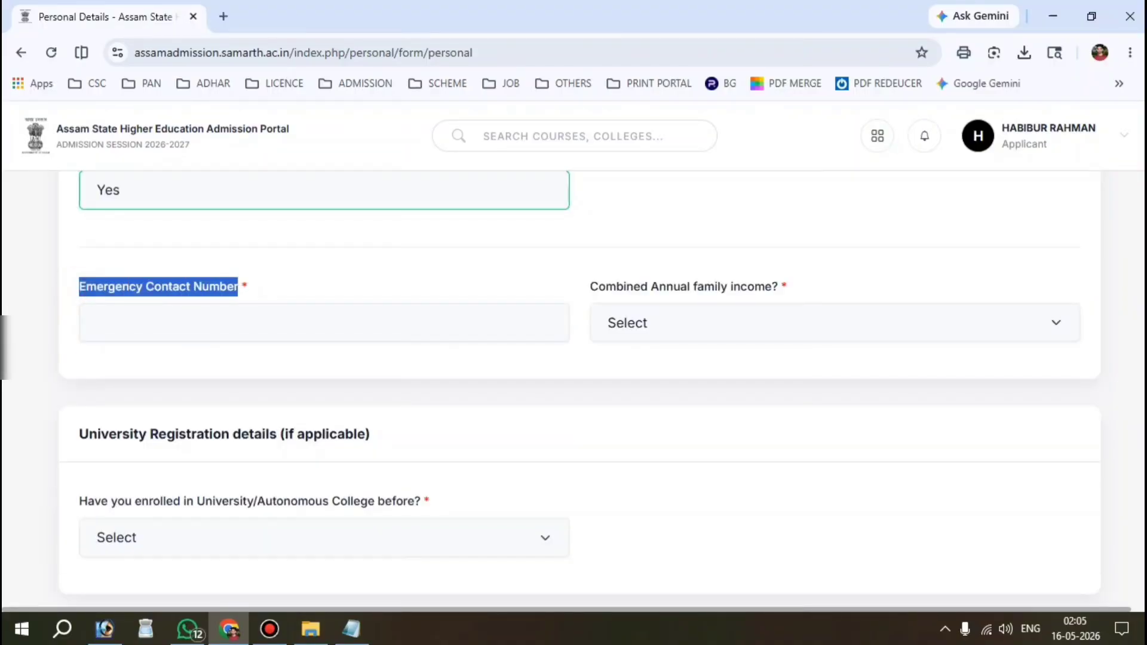
# Step: Enter the emergency contact number and set family income to Up to 2,00,000 after trying other brackets
pyautogui.click(236, 322)
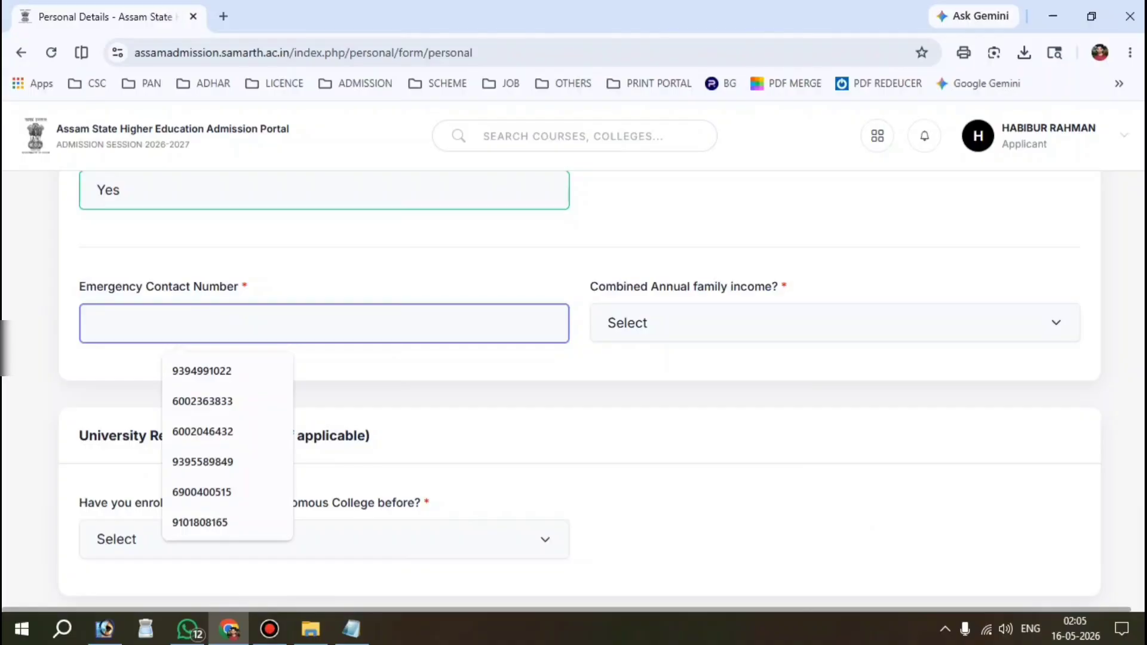
pyautogui.write('600')
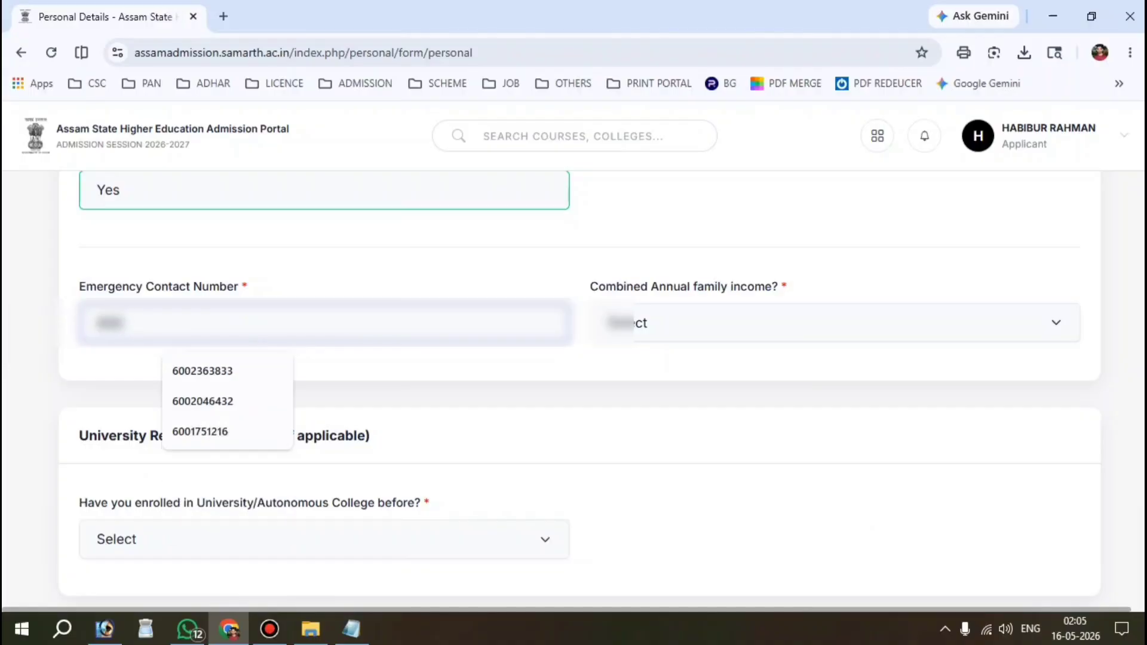
pyautogui.write('•••••••')
pyautogui.click(737, 311)
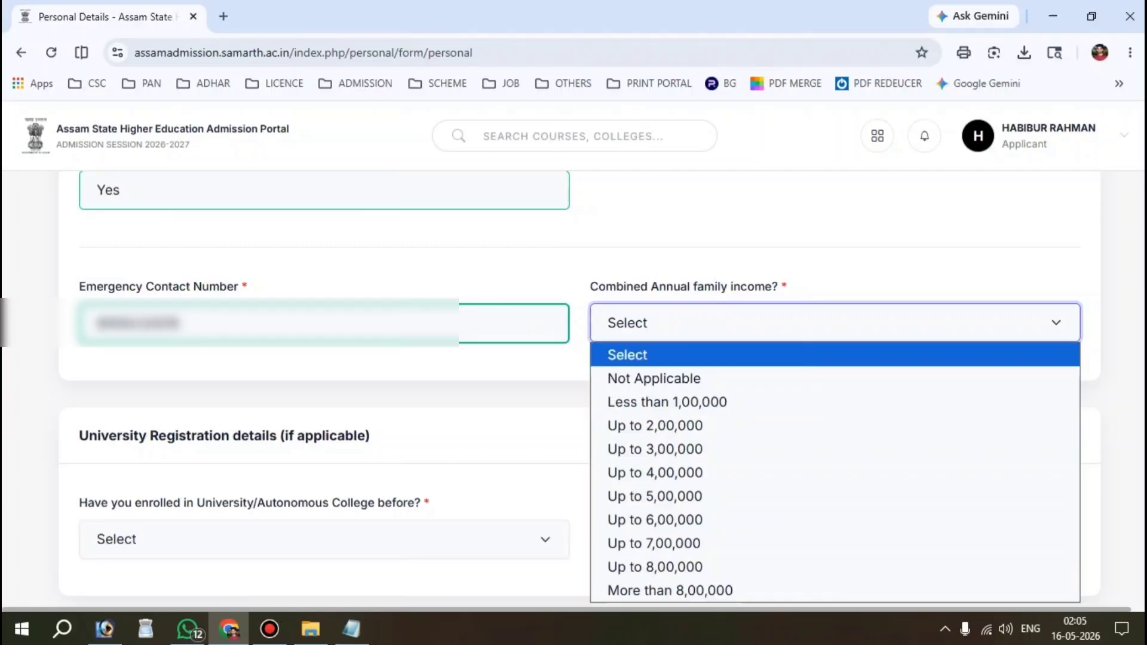
pyautogui.click(682, 426)
pyautogui.scroll(-1, 681, 427)
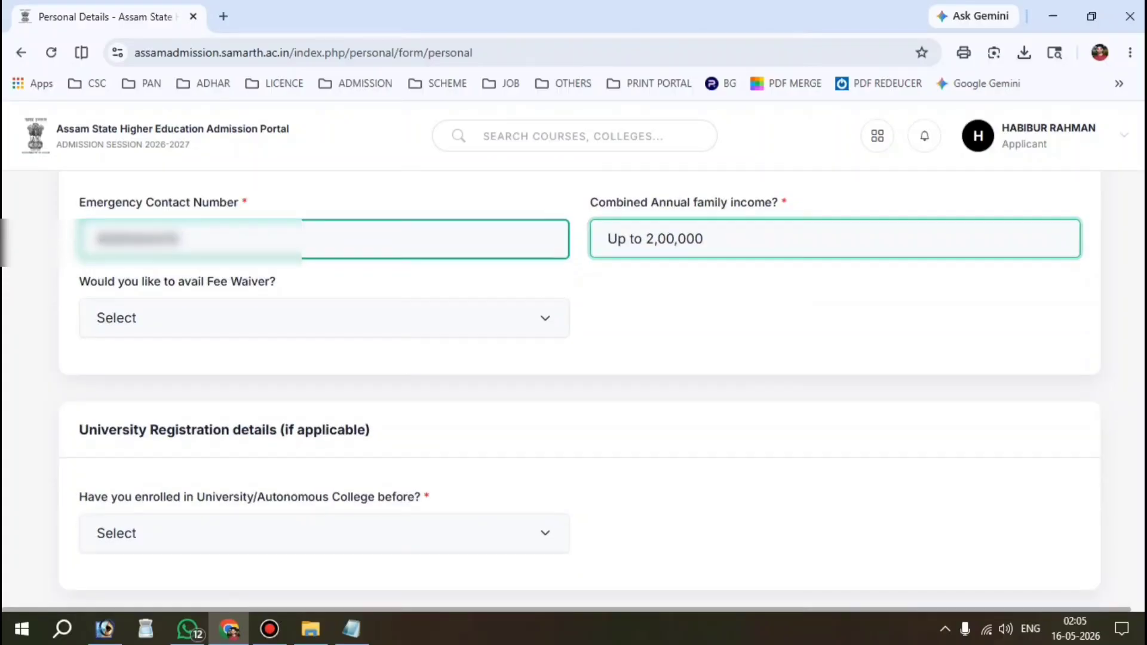
pyautogui.click(675, 239)
pyautogui.click(680, 411)
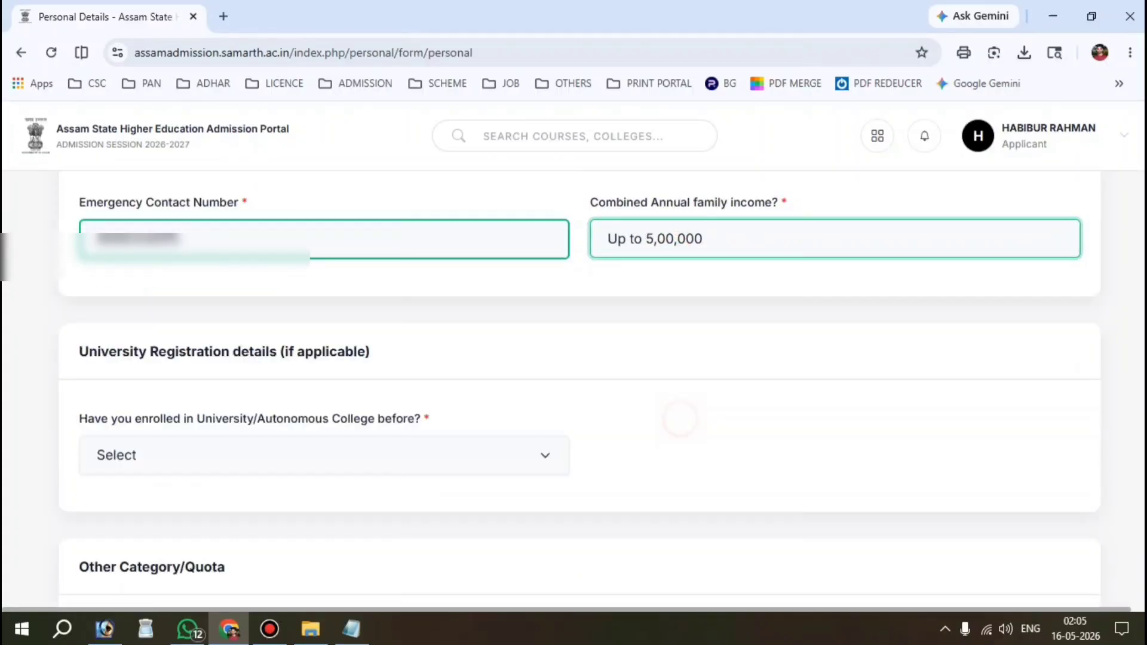
pyautogui.scroll(1, 580, 383)
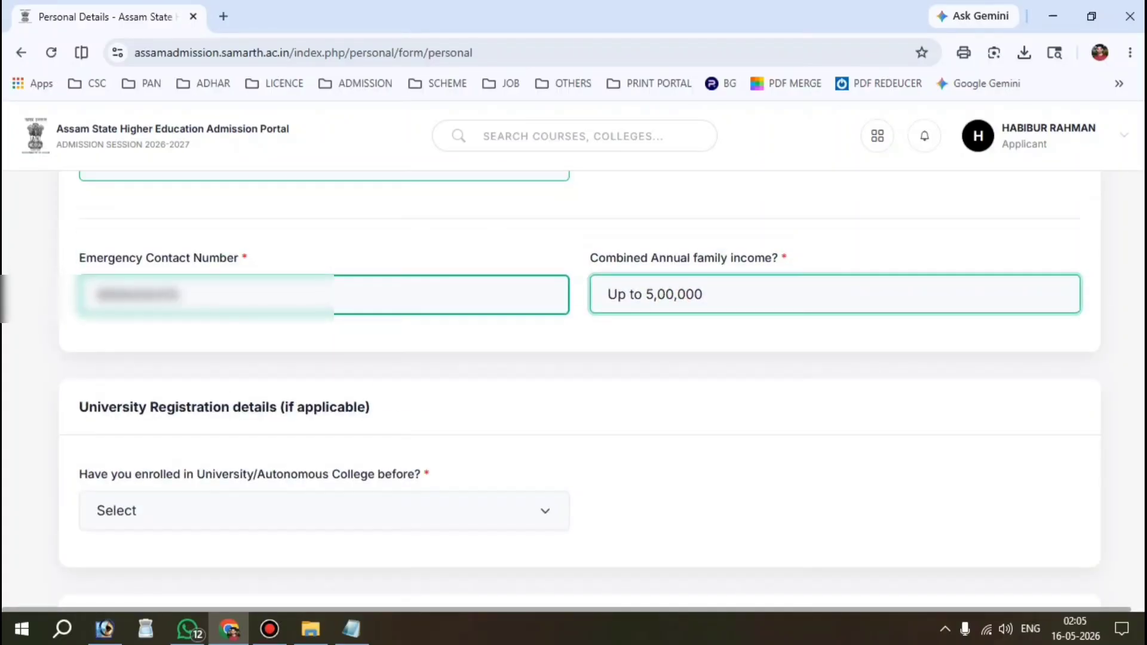
pyautogui.click(675, 294)
pyautogui.click(671, 442)
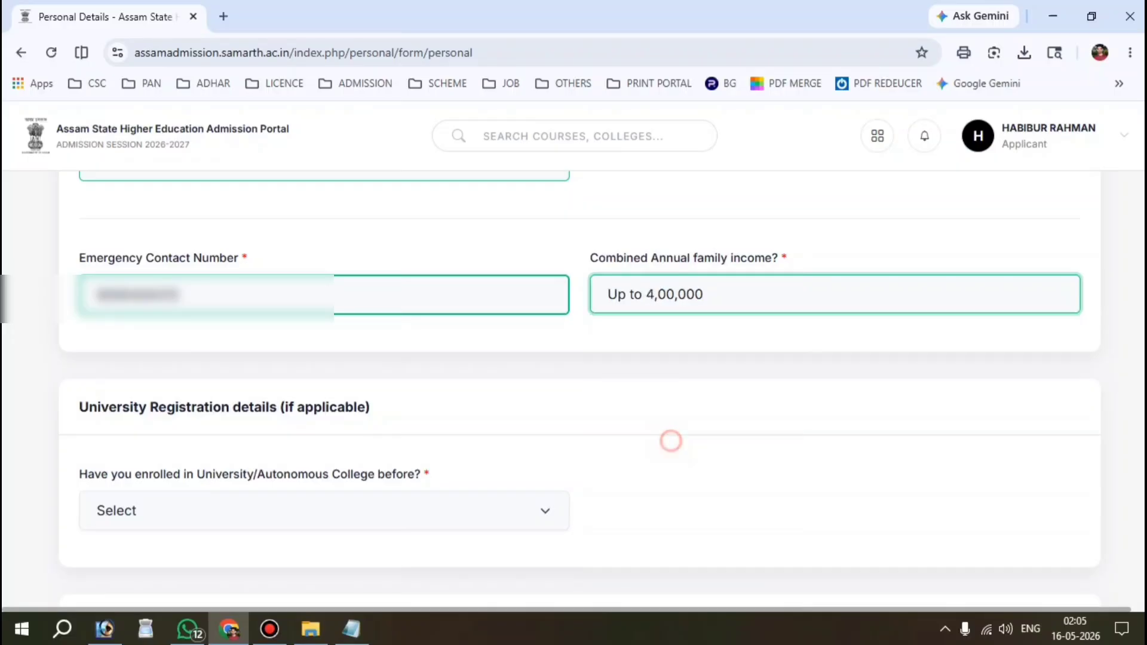
pyautogui.click(719, 295)
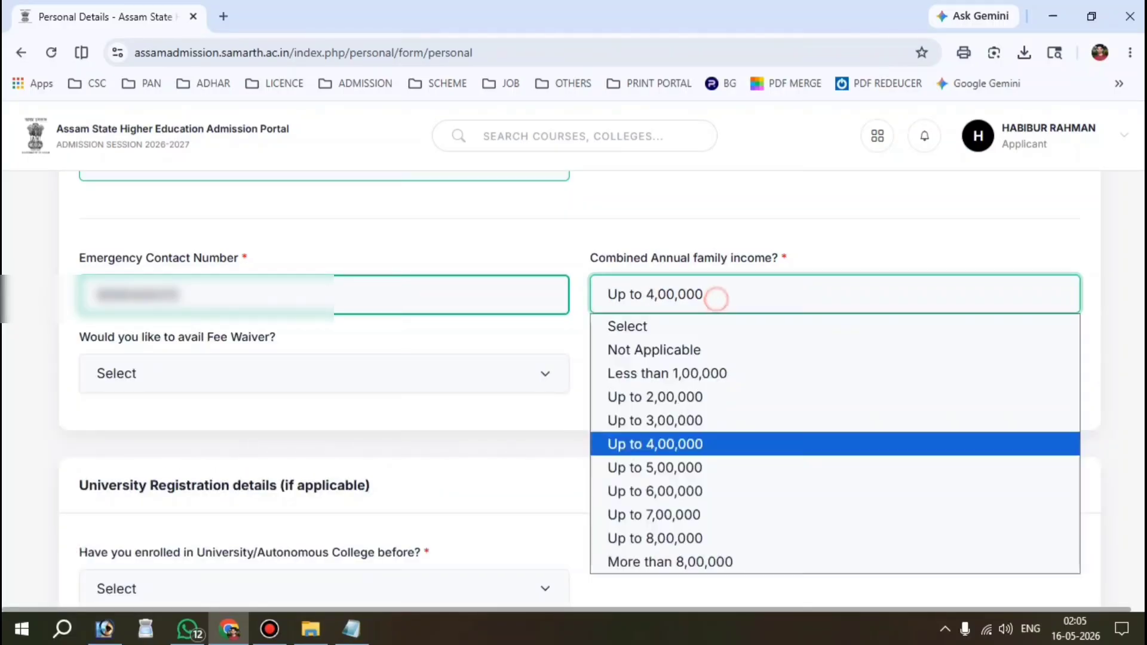
pyautogui.click(699, 397)
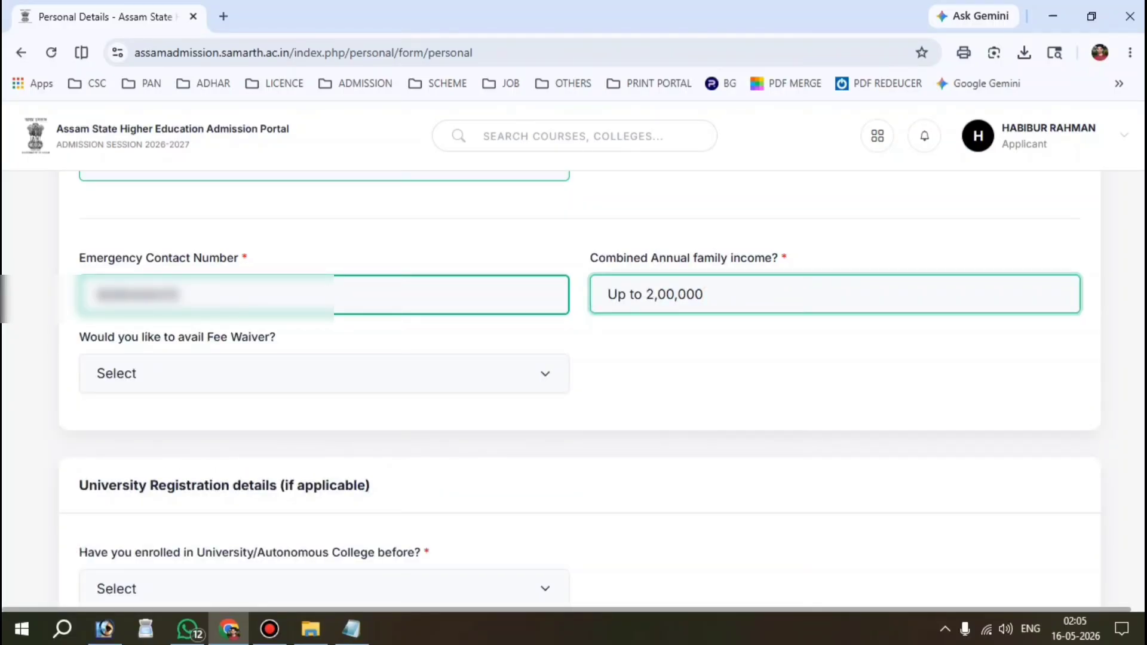
# Step: Answer YES to the Fee Waiver question
pyautogui.moveTo(80, 337); pyautogui.dragTo(275, 337)
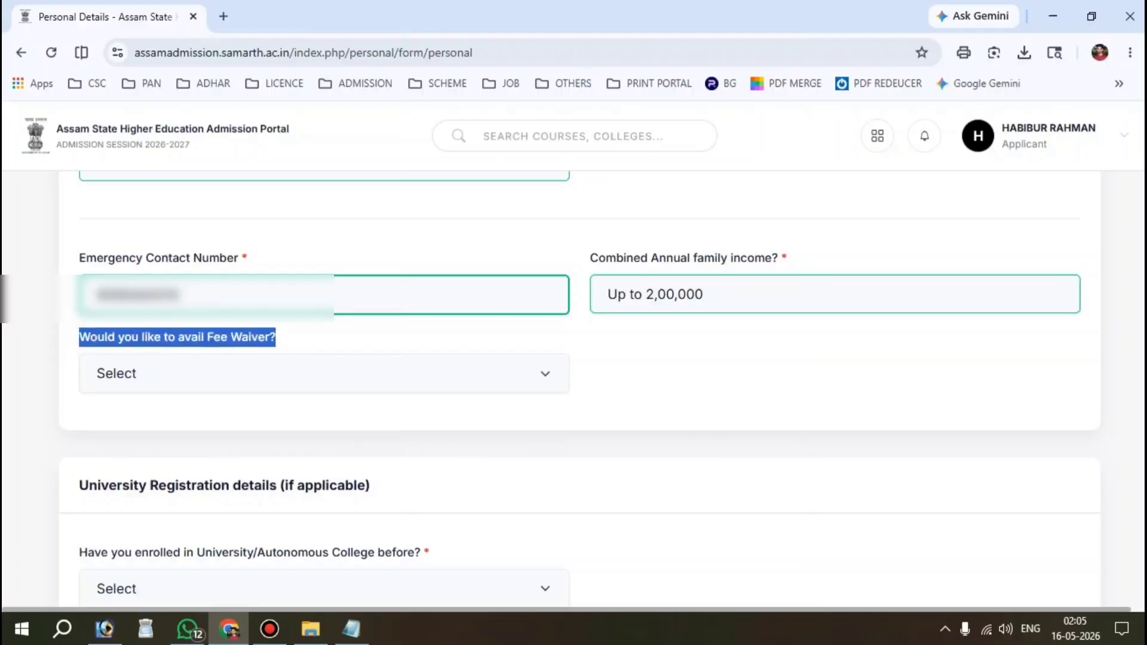
pyautogui.click(227, 371)
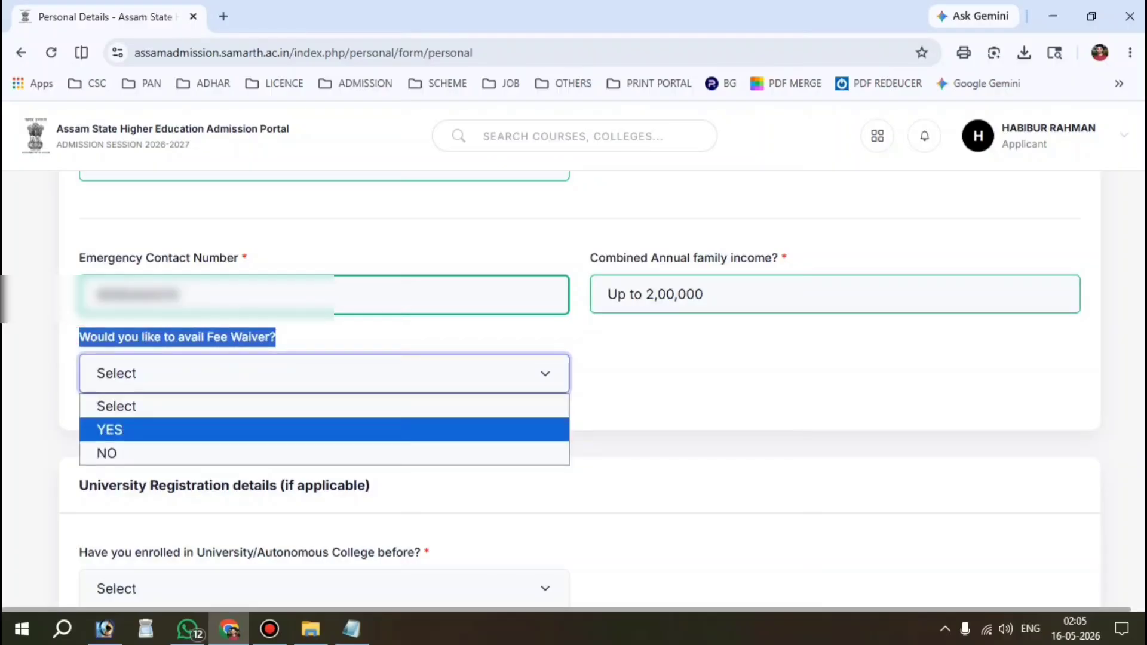
pyautogui.click(153, 428)
pyautogui.click(140, 402)
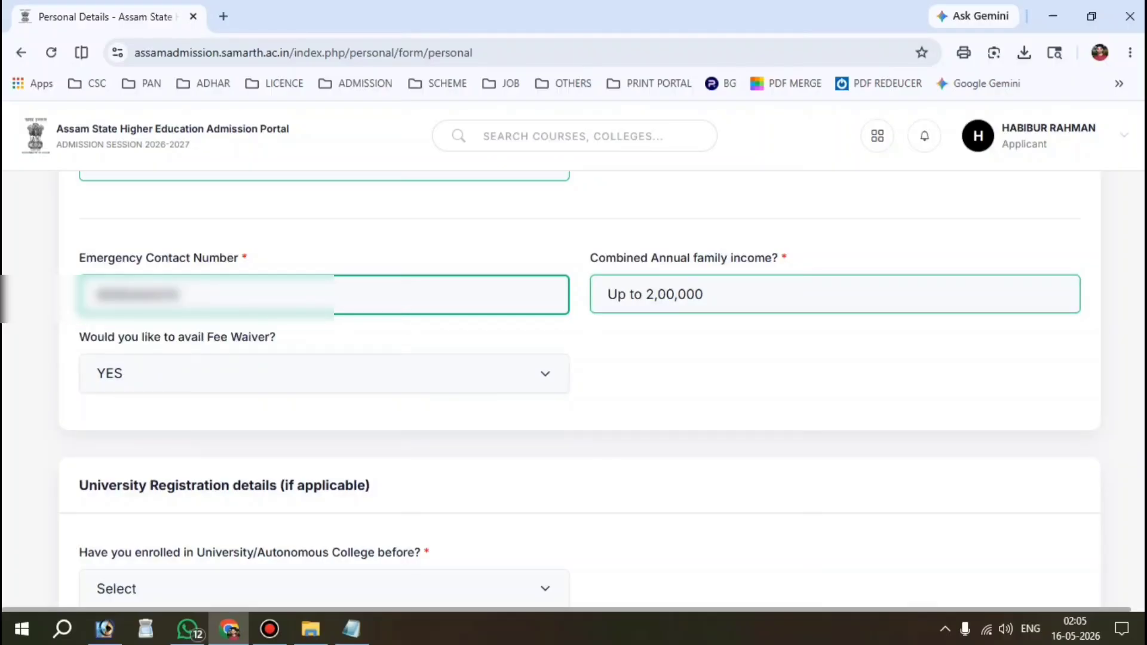
# Step: Answer No to prior university enrolment and set PwBD category to Not Applicable
pyautogui.scroll(-4, 327, 313)
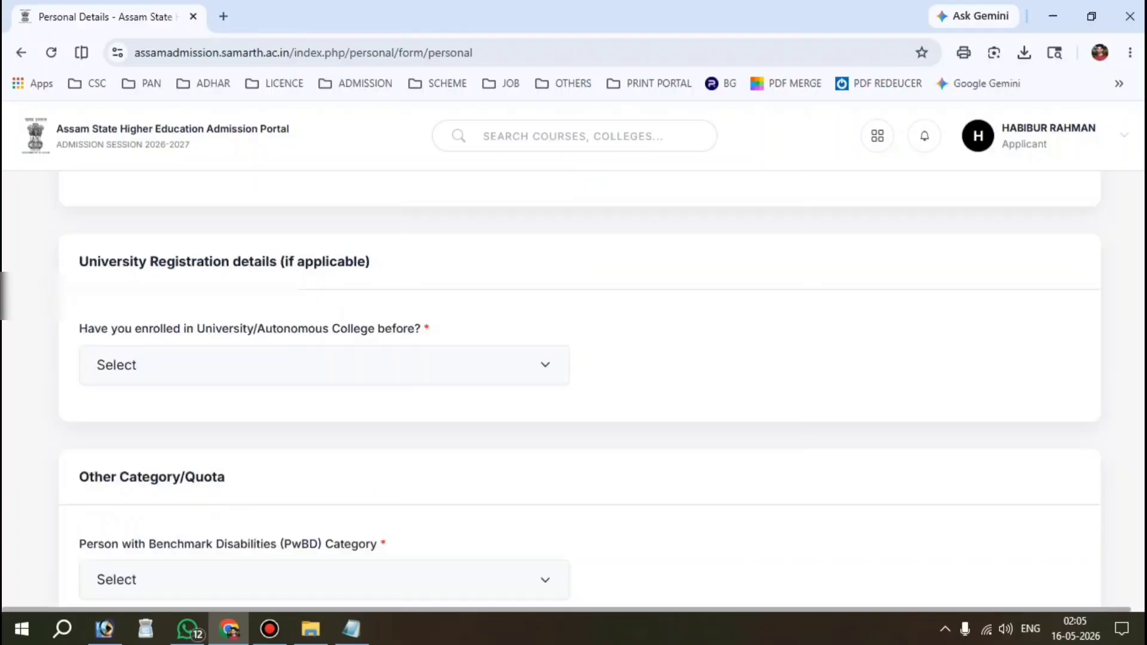
pyautogui.moveTo(82, 299); pyautogui.dragTo(420, 300)
pyautogui.click(222, 337)
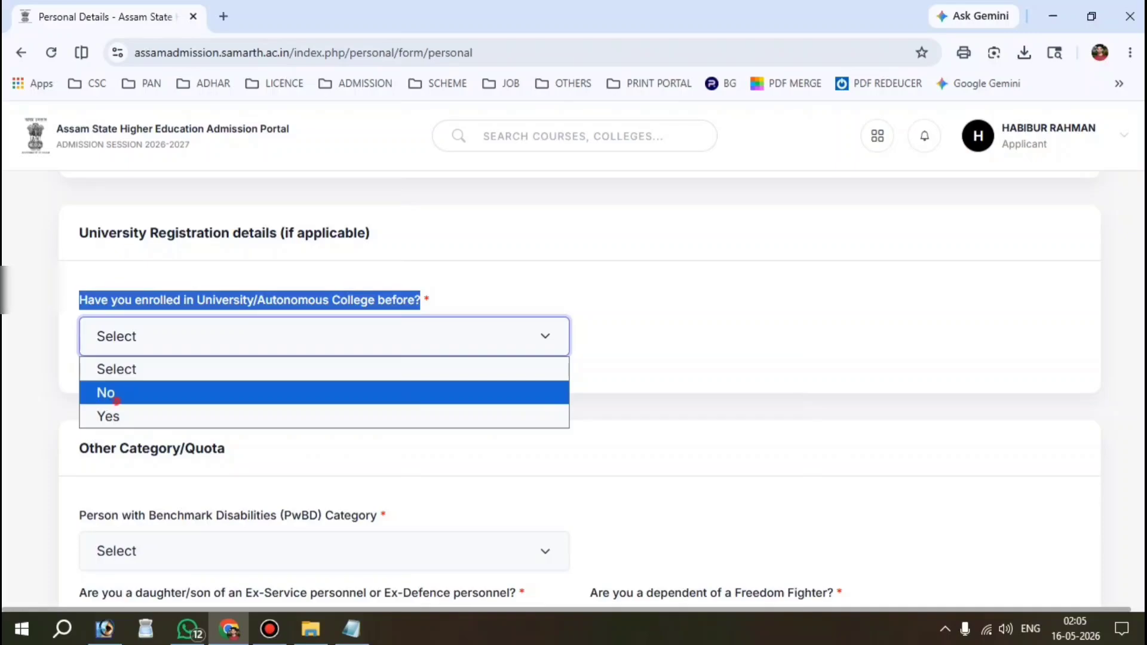
pyautogui.click(109, 393)
pyautogui.scroll(-3, 113, 397)
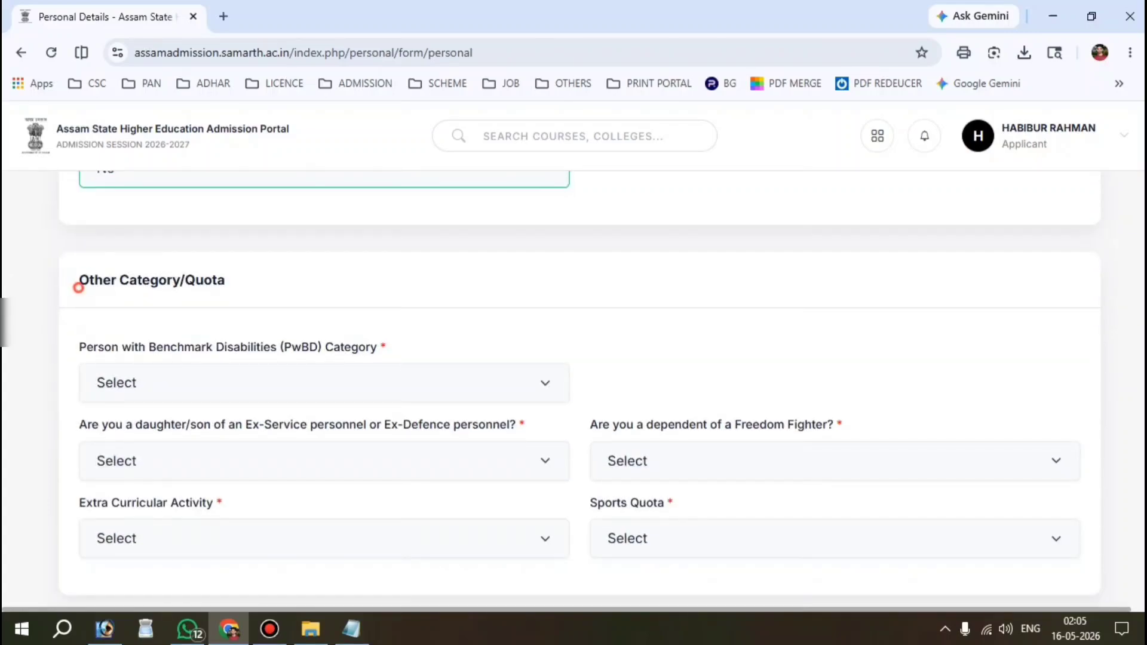
pyautogui.moveTo(77, 281); pyautogui.dragTo(225, 280)
pyautogui.scroll(-2, 225, 280)
pyautogui.moveTo(77, 264); pyautogui.dragTo(377, 263)
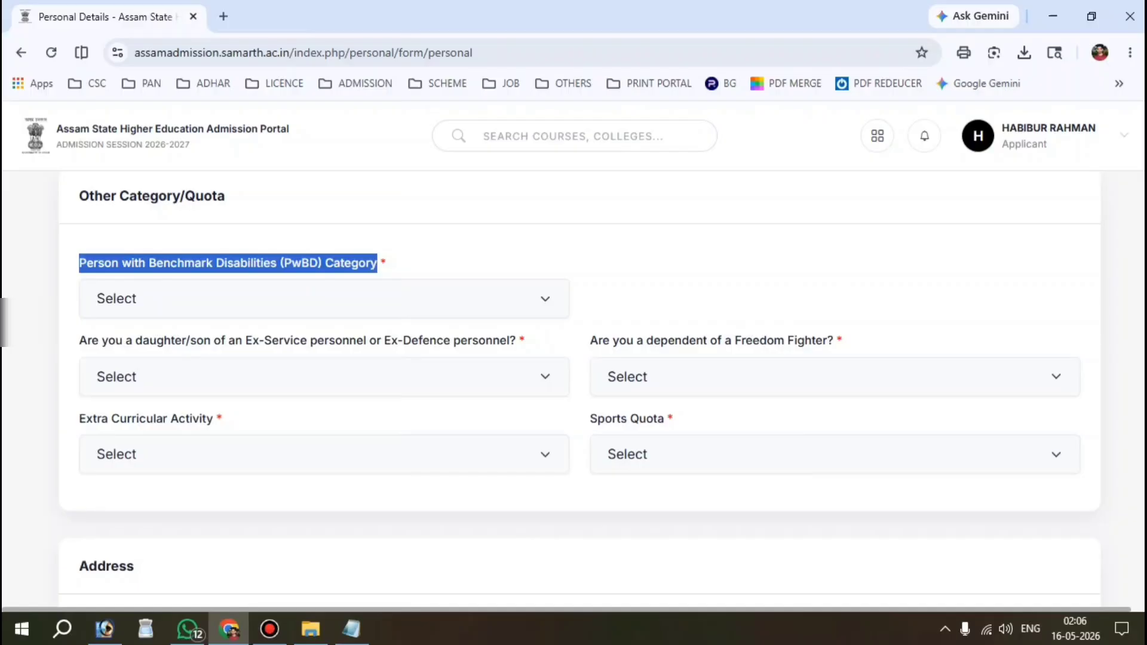
pyautogui.click(433, 255)
pyautogui.click(153, 298)
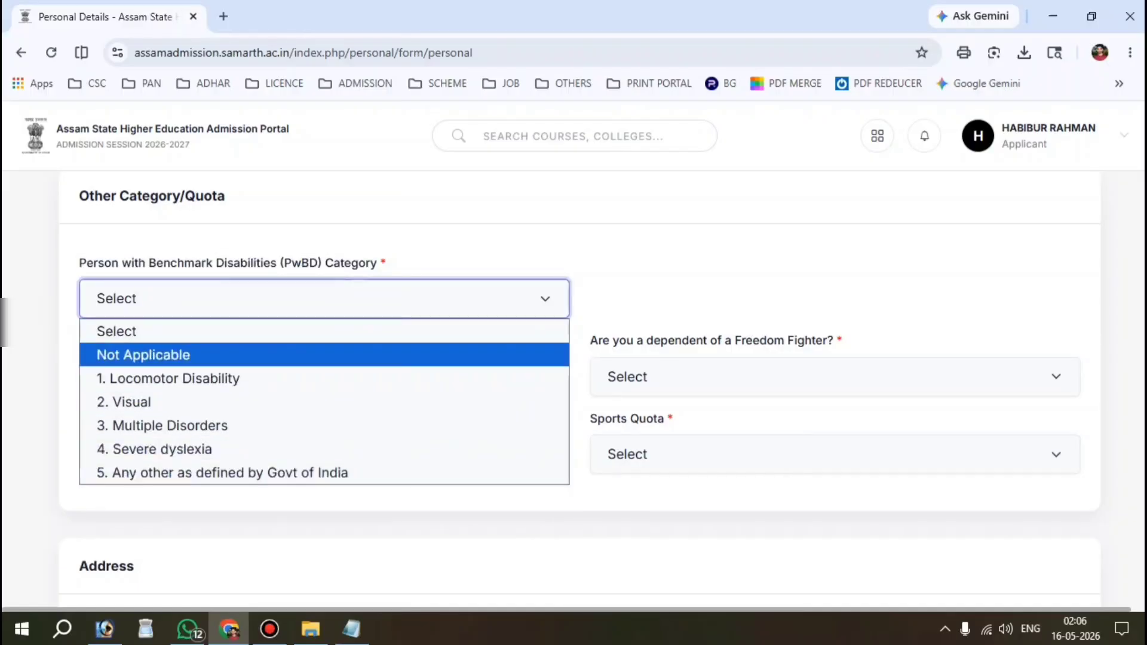
pyautogui.click(143, 355)
# Step: Answer No for Ex-Service, Freedom Fighter and Sports Quota; Extra Curricular Not Applicable
pyautogui.scroll(-1, 143, 355)
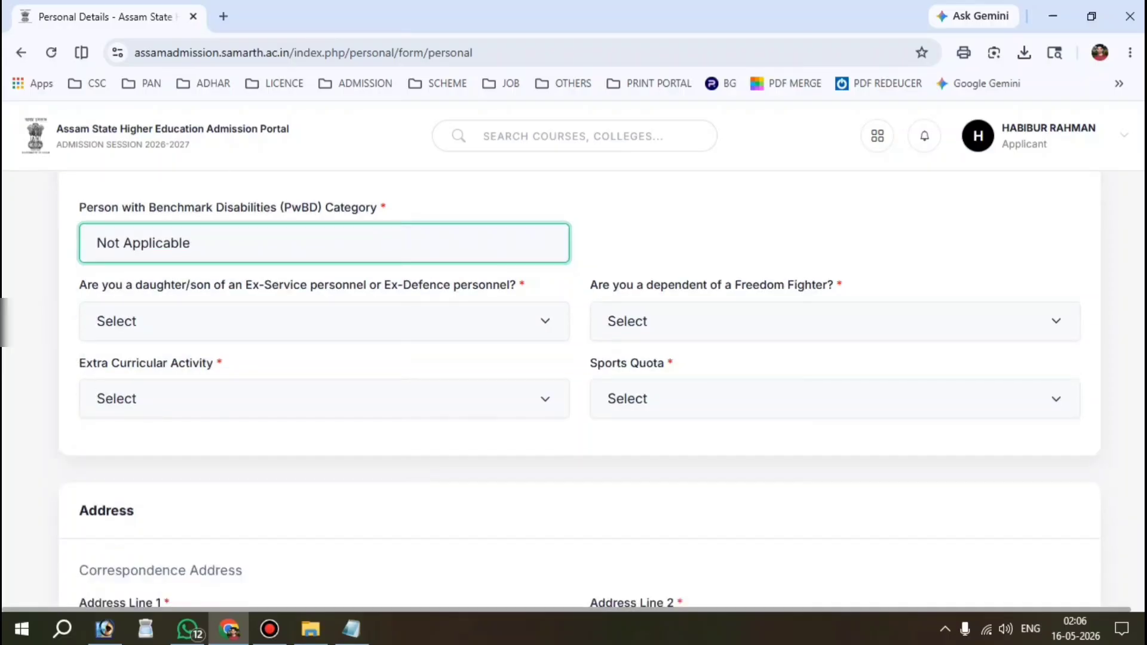
pyautogui.click(263, 321)
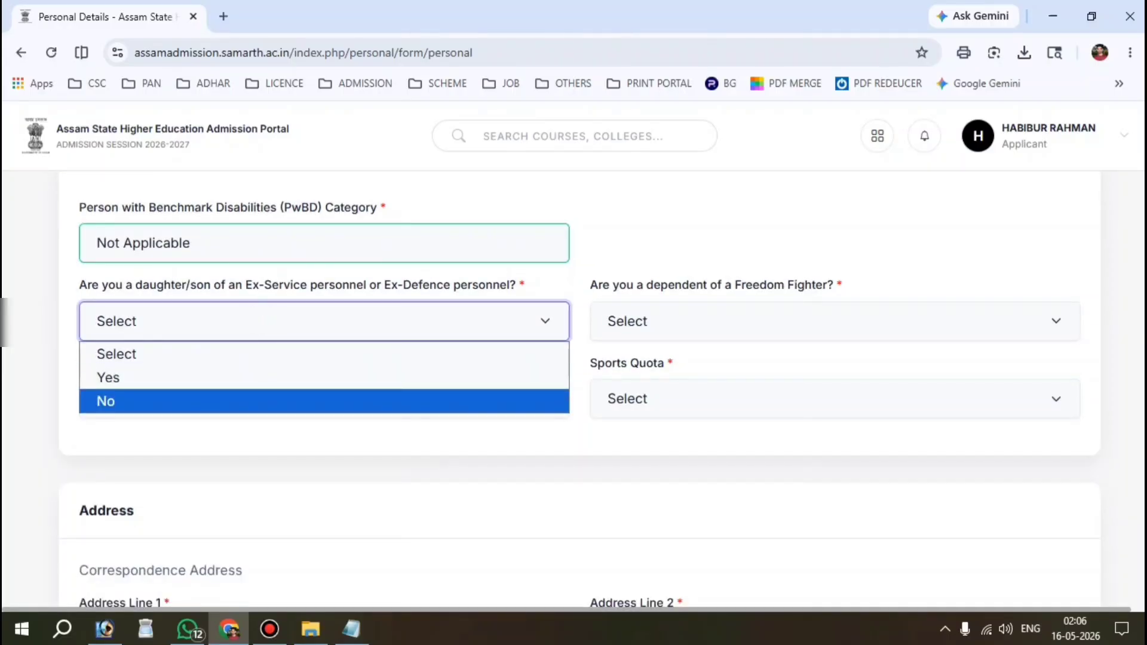
pyautogui.click(134, 401)
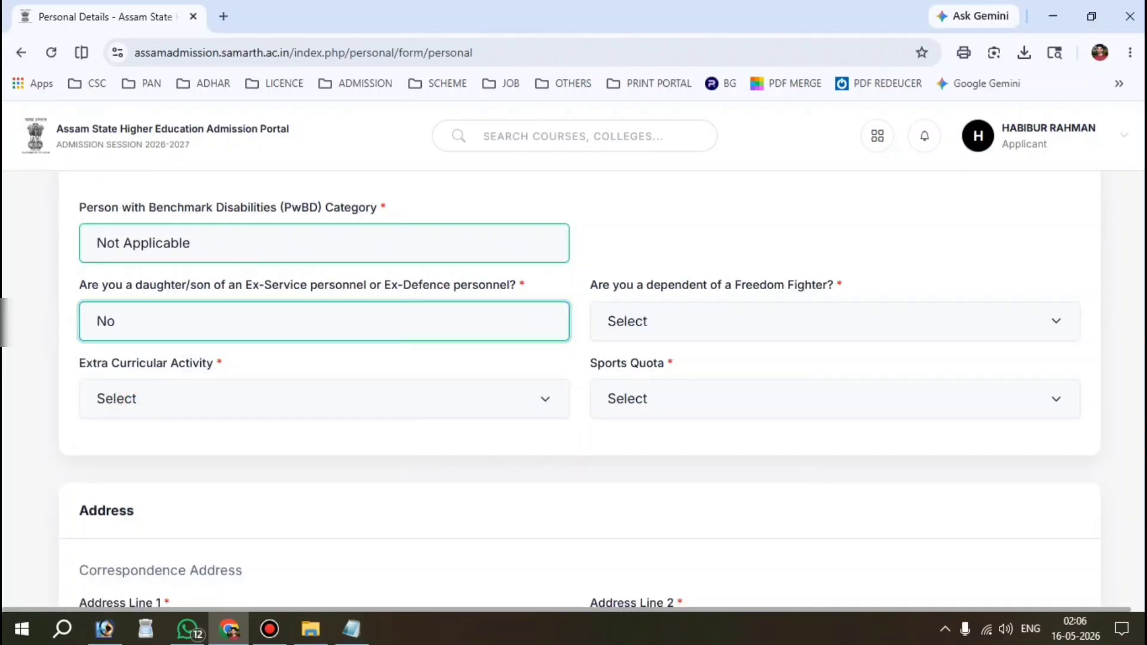
pyautogui.click(660, 321)
pyautogui.click(636, 400)
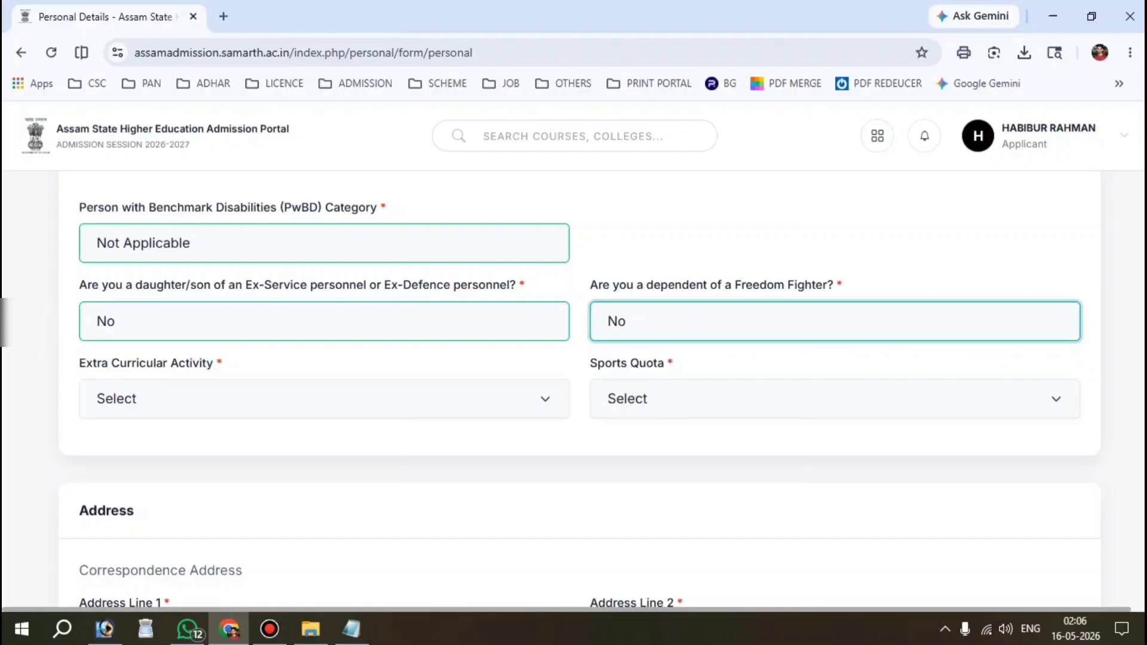
pyautogui.click(172, 386)
pyautogui.click(144, 366)
pyautogui.click(635, 399)
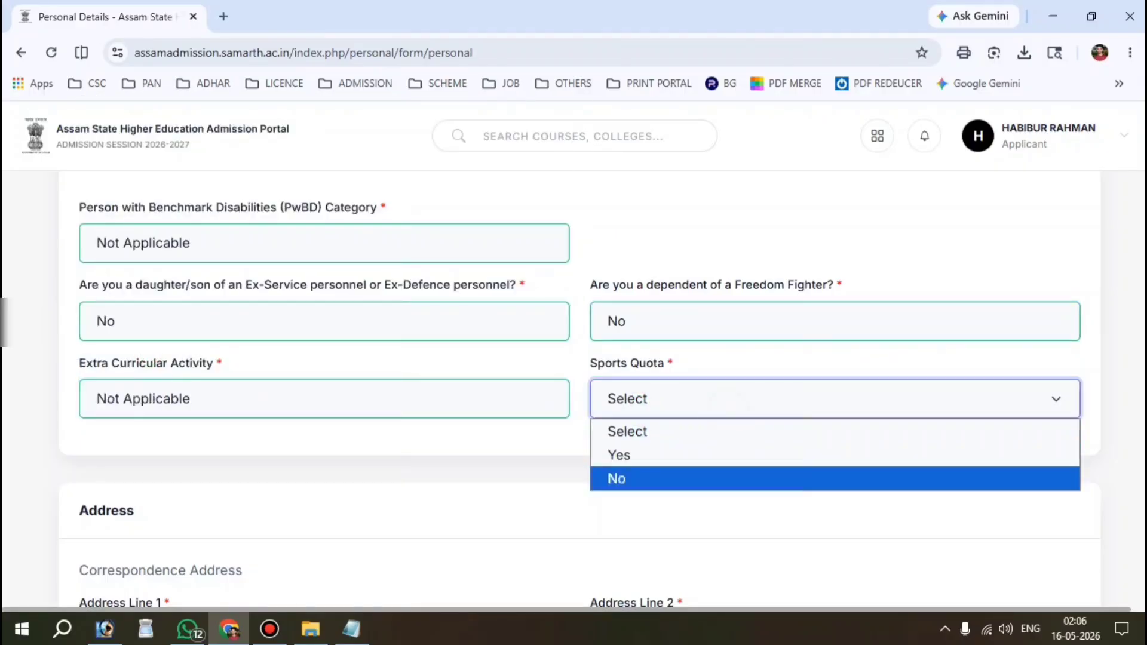
pyautogui.click(633, 477)
pyautogui.scroll(-2, 634, 476)
# Step: Review the correspondence address fields, removing a stray 'V' typed into Address Line 1
pyautogui.scroll(-3, 67, 260)
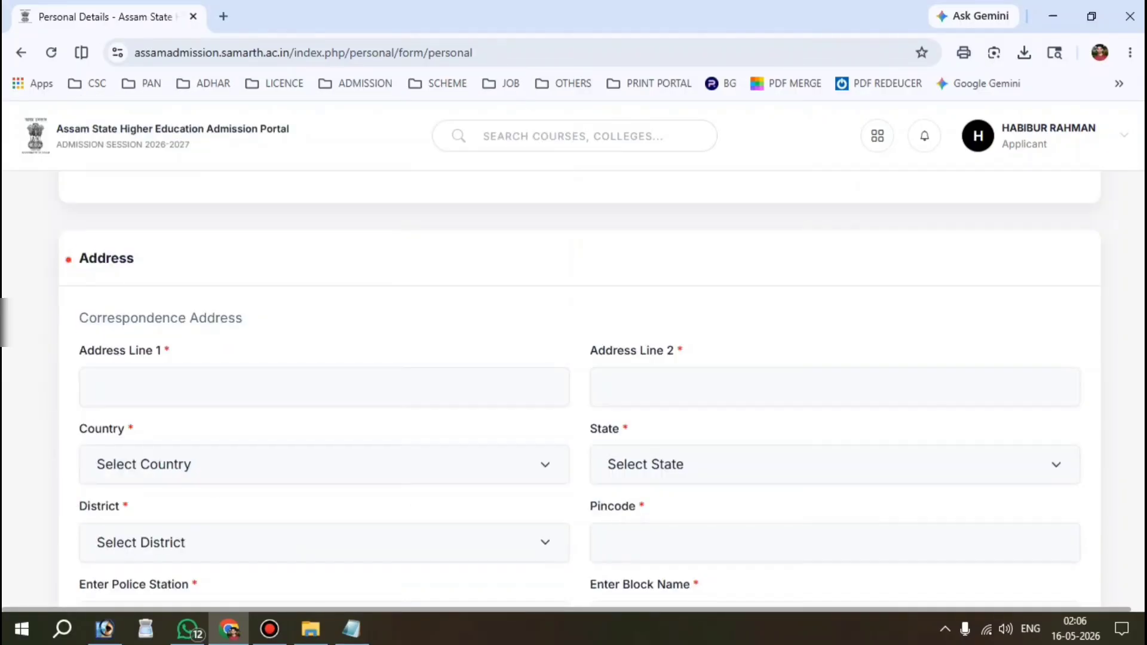
pyautogui.moveTo(67, 257); pyautogui.dragTo(135, 257)
pyautogui.scroll(-1, 134, 257)
pyautogui.click(180, 327)
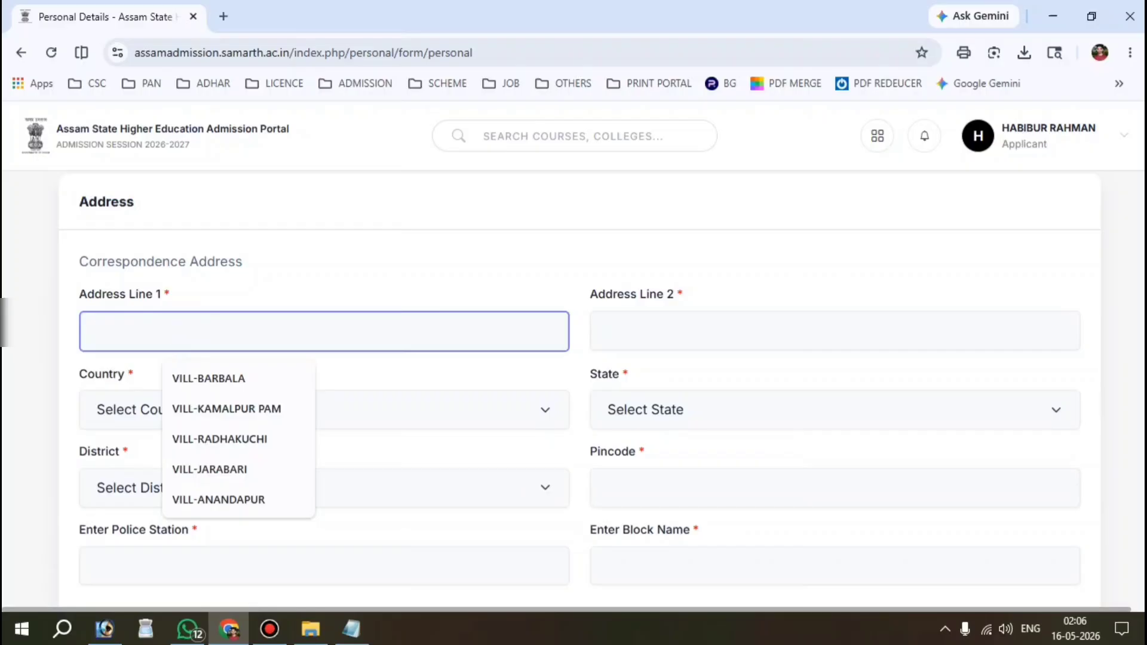
pyautogui.write('V')
pyautogui.press('BackSpace')
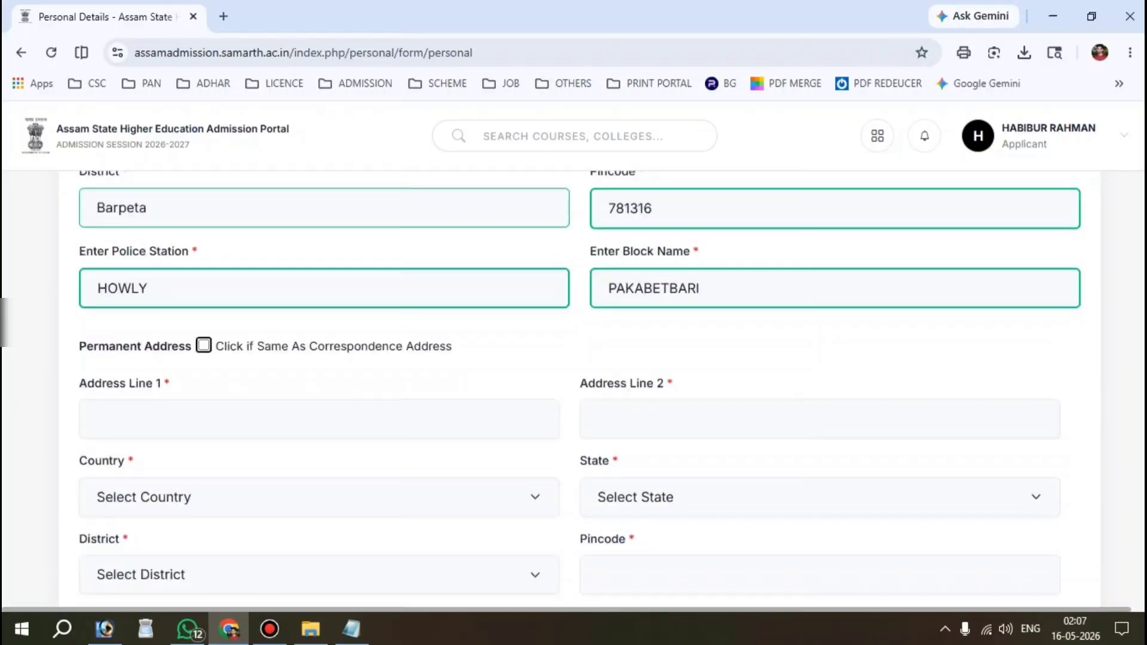
pyautogui.scroll(-1, 579, 389)
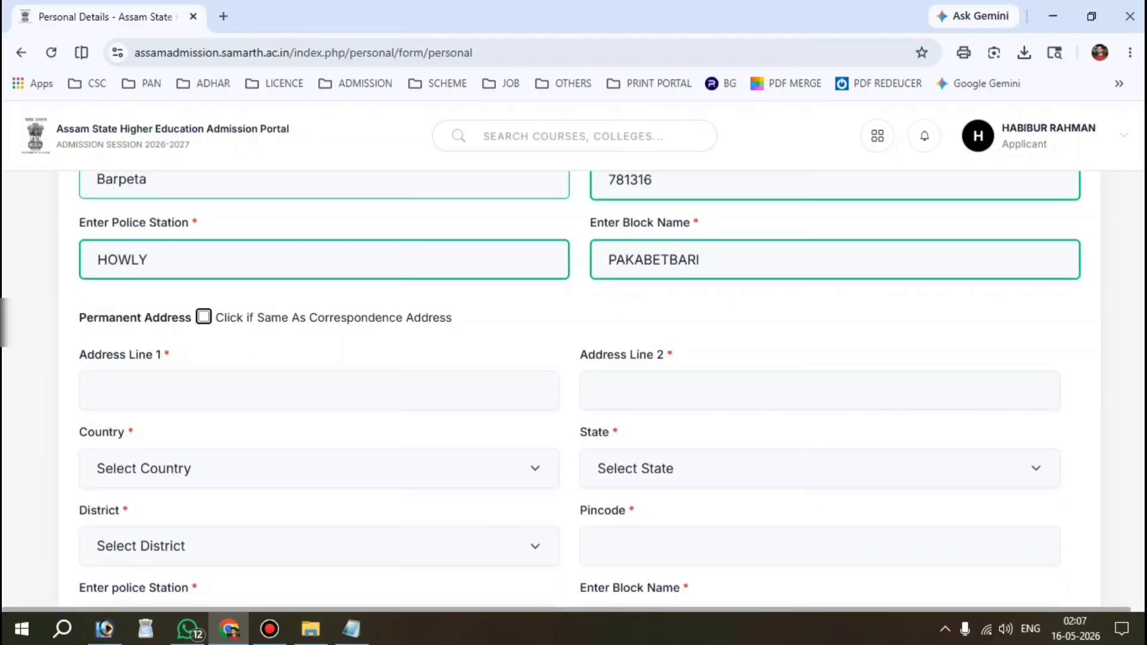
pyautogui.scroll(2, 580, 389)
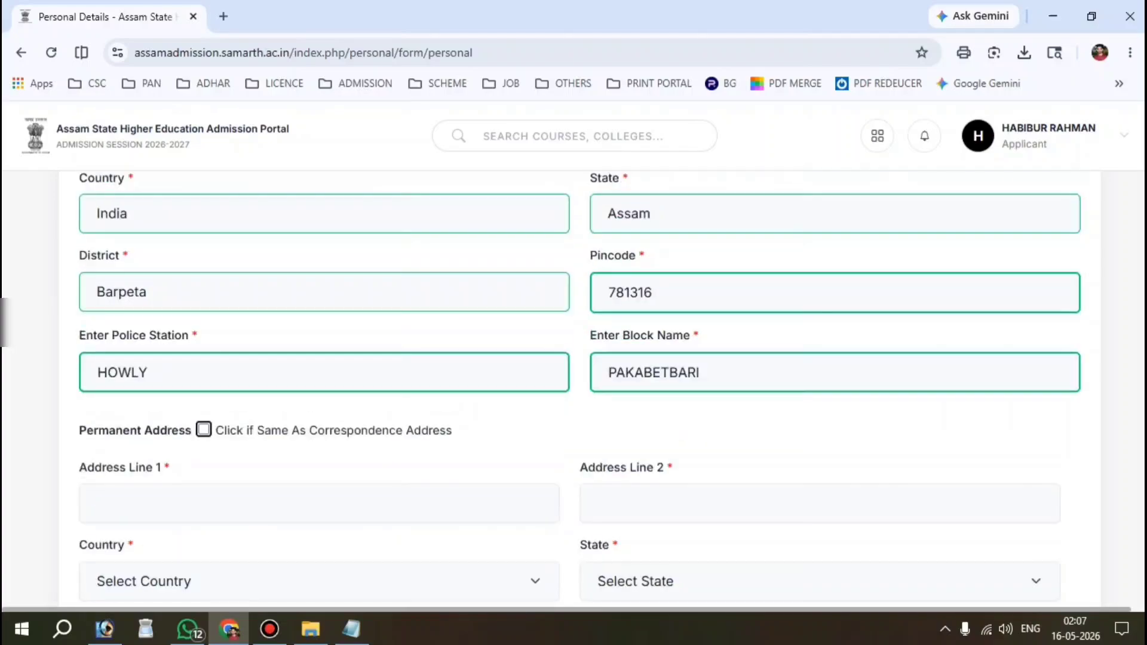
# Step: Use the 'Same As Correspondence Address' checkbox for the permanent address and scroll to Save and Next
pyautogui.click(204, 429)
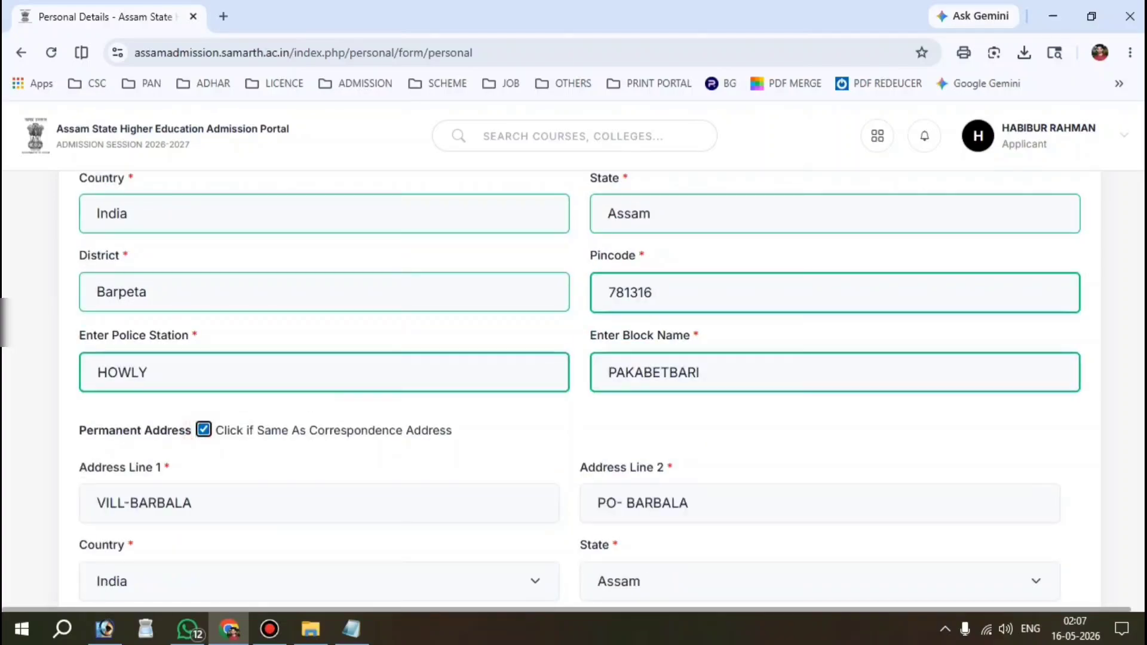
pyautogui.scroll(-3, 580, 388)
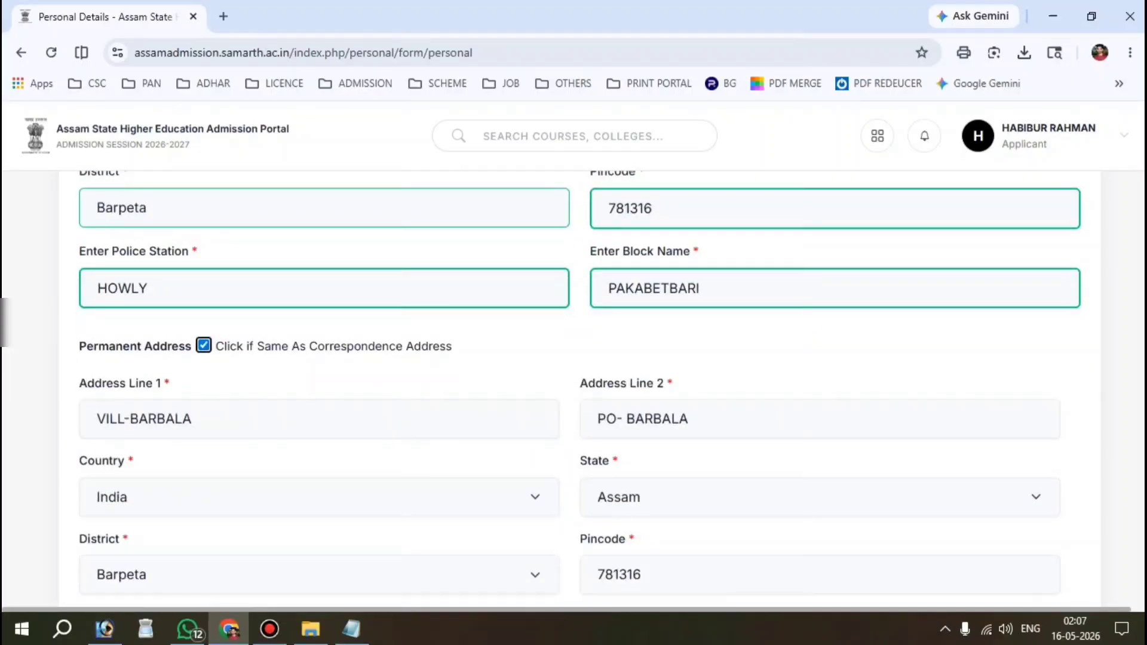
pyautogui.click(203, 346)
pyautogui.scroll(-2, 574, 388)
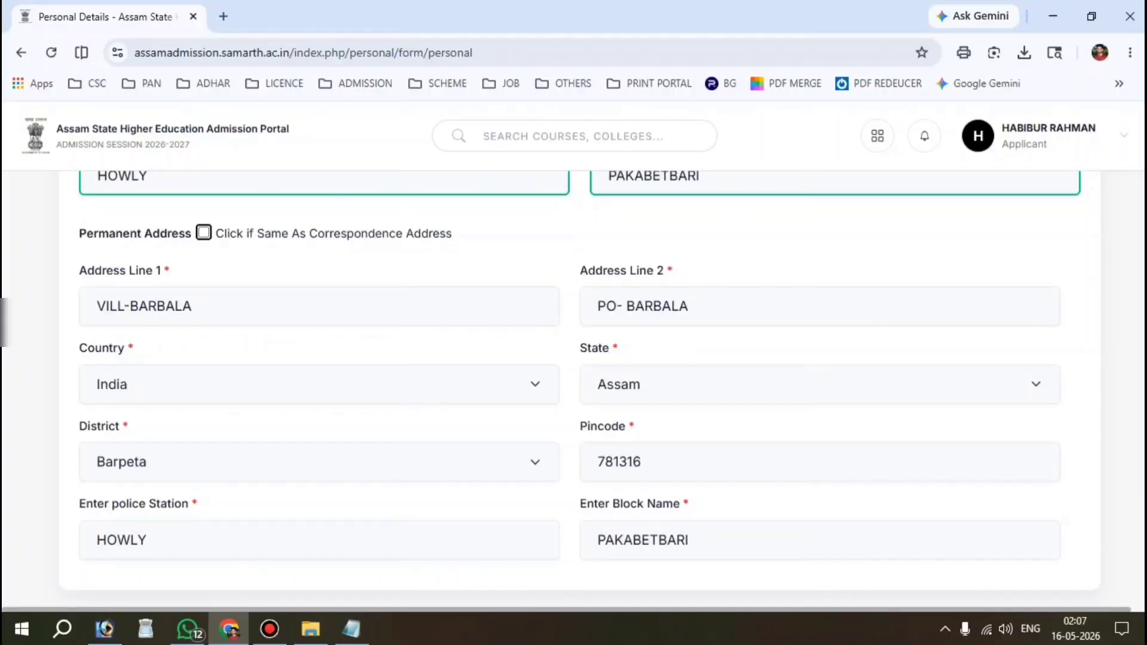
pyautogui.scroll(1, 579, 389)
pyautogui.scroll(-4, 580, 389)
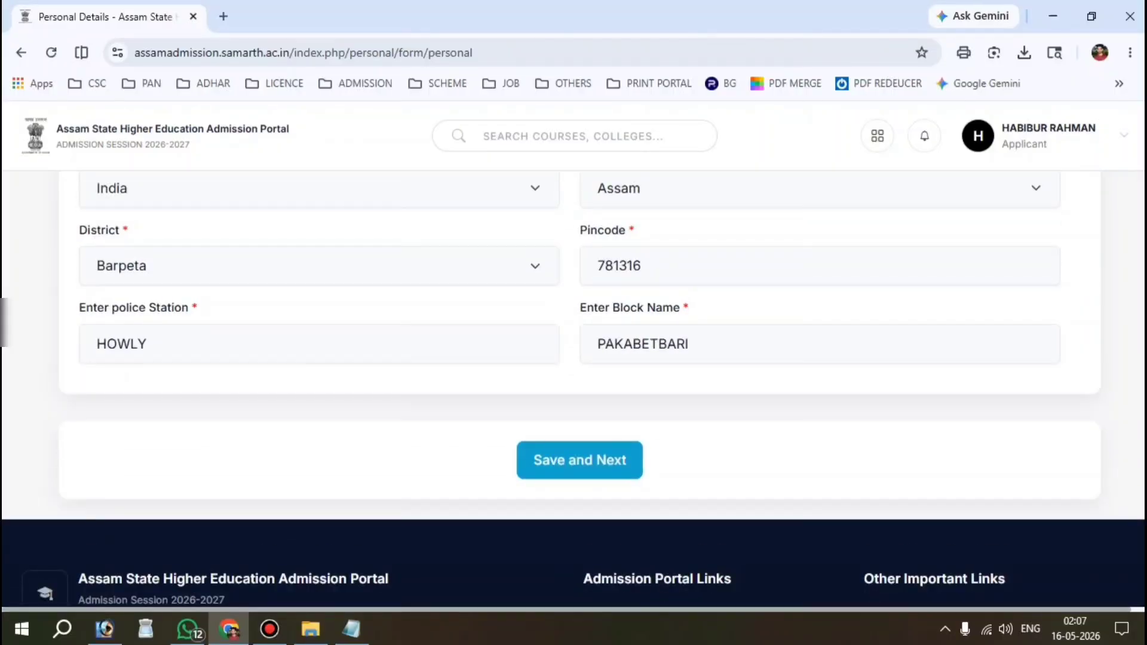
# Step: Save the personal details, confirm with OK, and proceed from the preview to Other Details
pyautogui.click(589, 466)
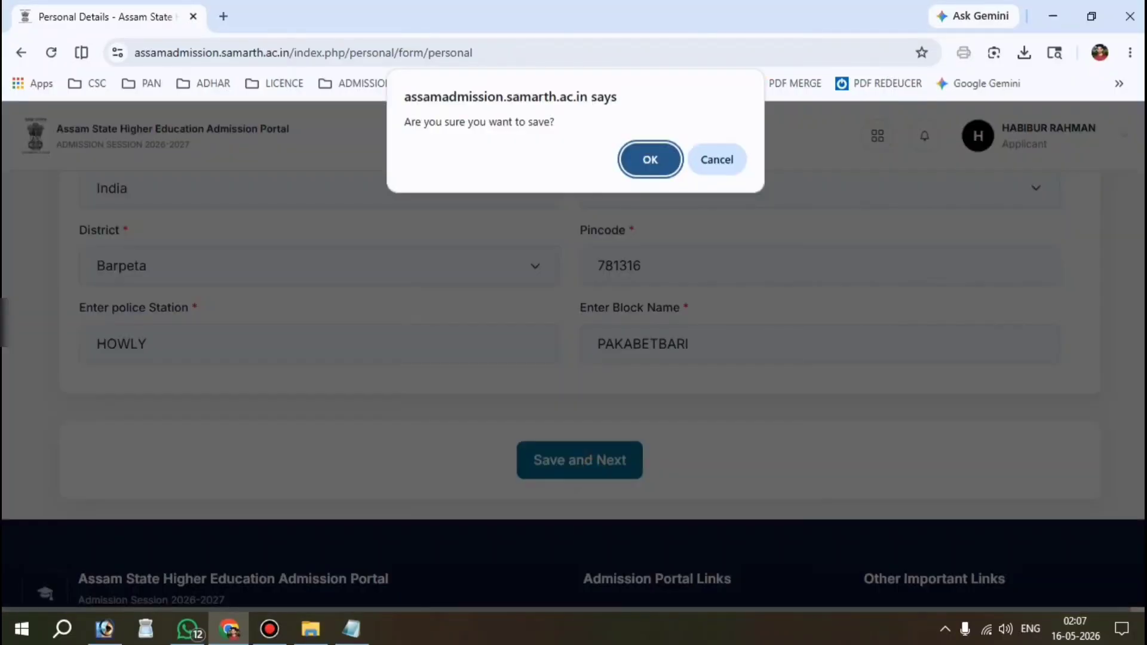
pyautogui.press('Return')
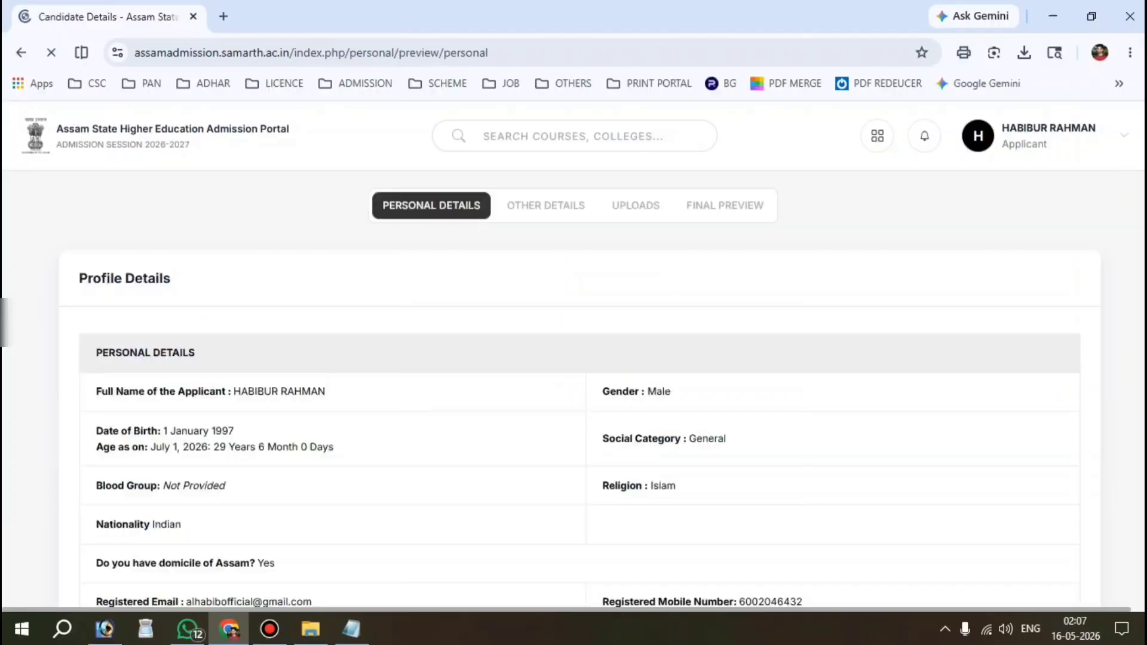
pyautogui.scroll(-4, 574, 382)
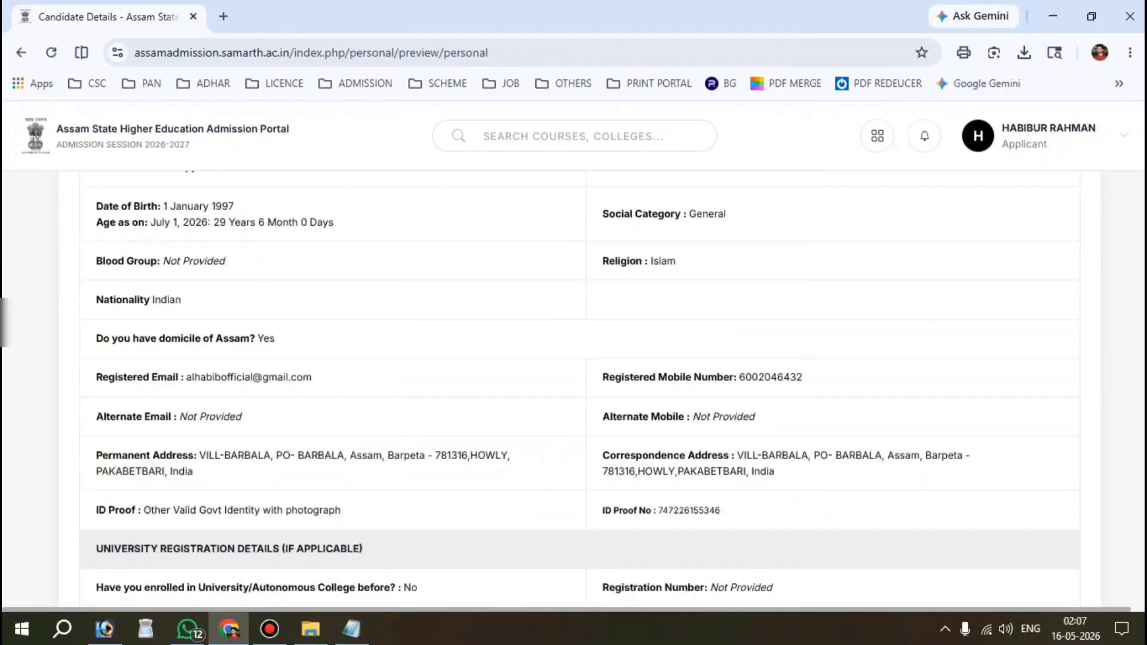
pyautogui.scroll(-10, 573, 382)
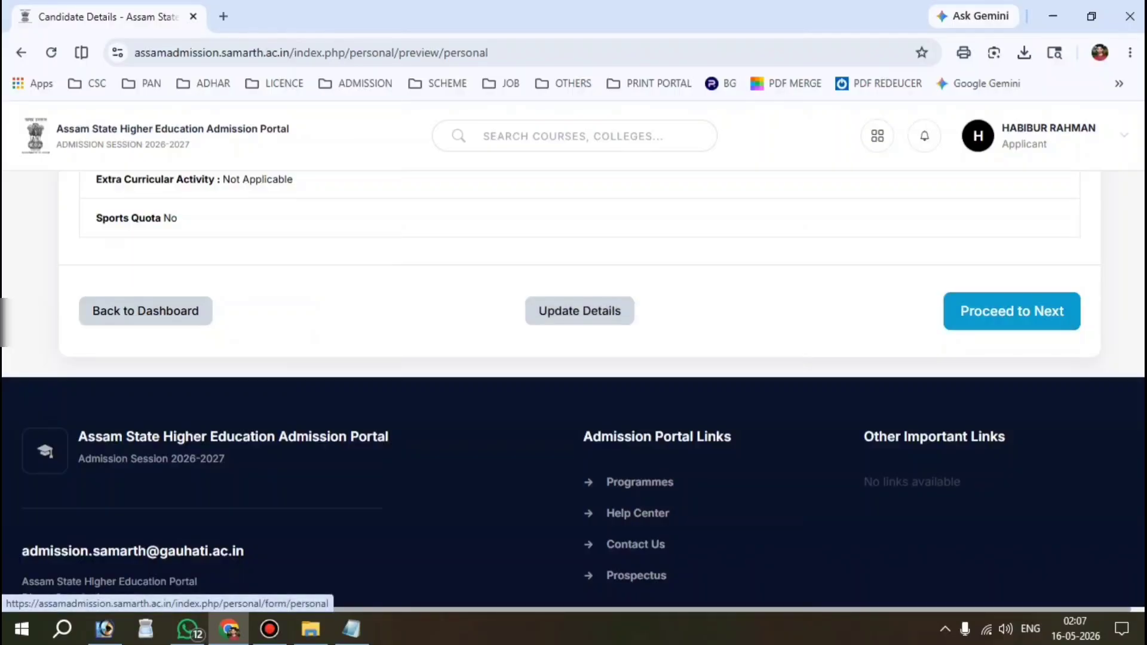
pyautogui.click(1040, 312)
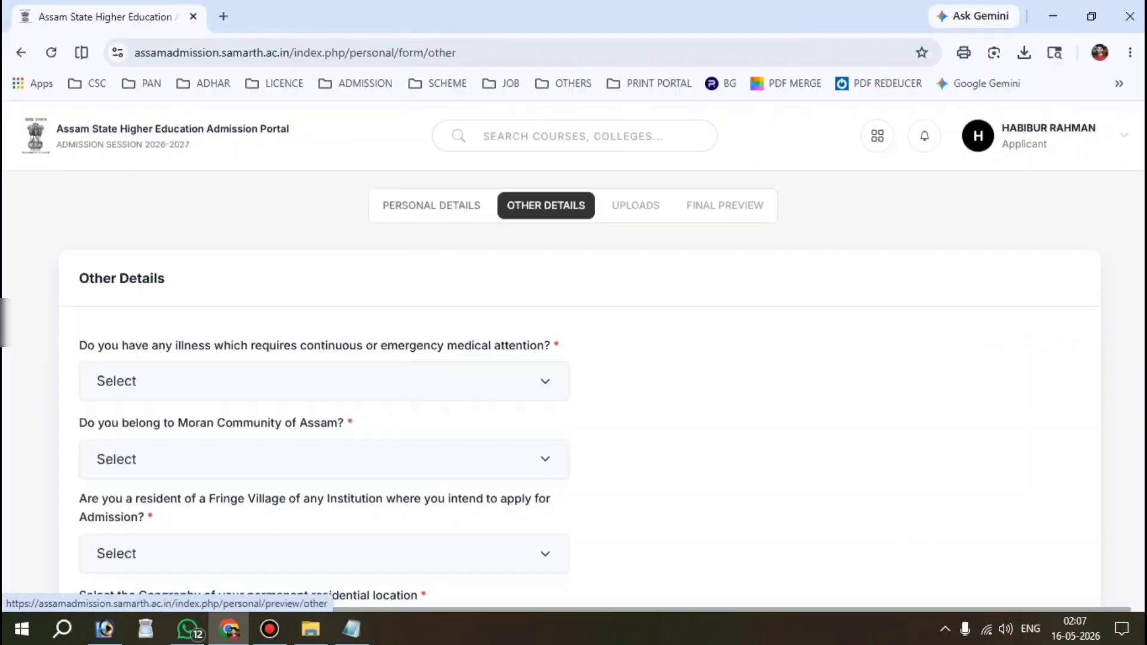
# Step: Answer No to the medical illness and Moran Community questions
pyautogui.scroll(-1, 574, 388)
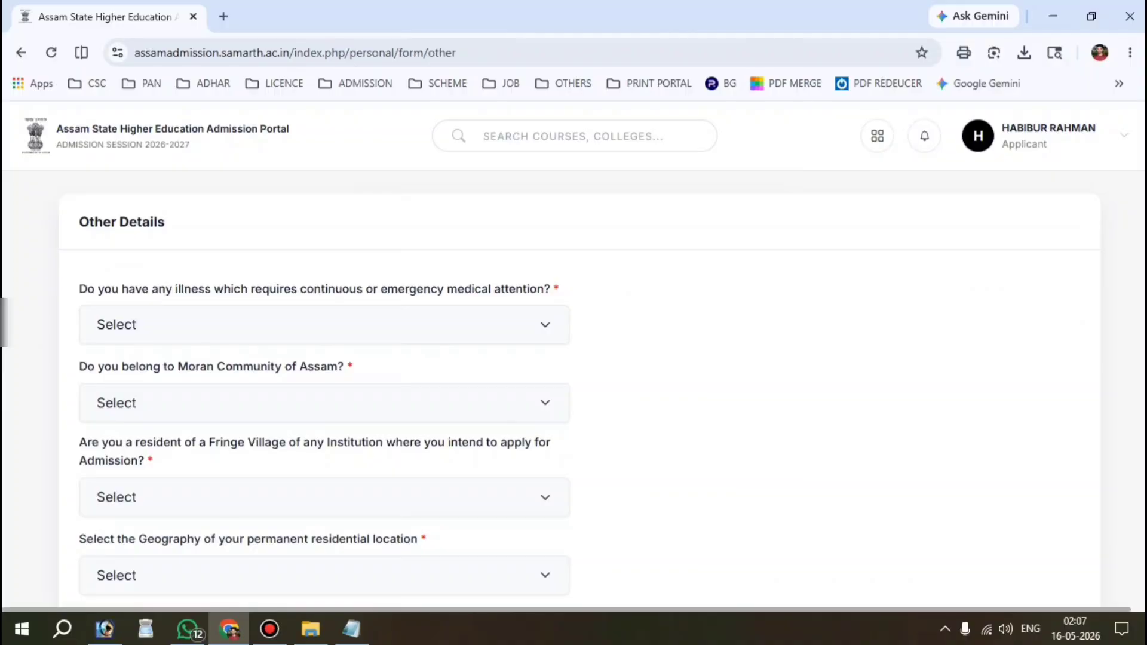
pyautogui.moveTo(69, 223); pyautogui.dragTo(170, 223)
pyautogui.scroll(-1, 149, 239)
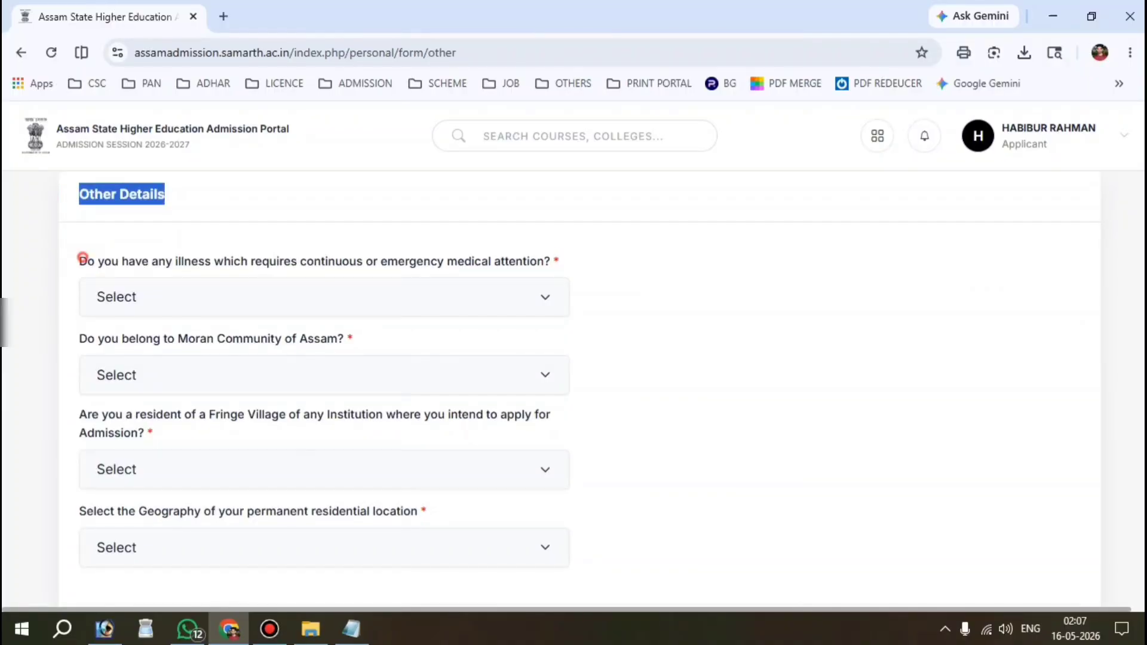
pyautogui.moveTo(82, 257); pyautogui.dragTo(550, 261)
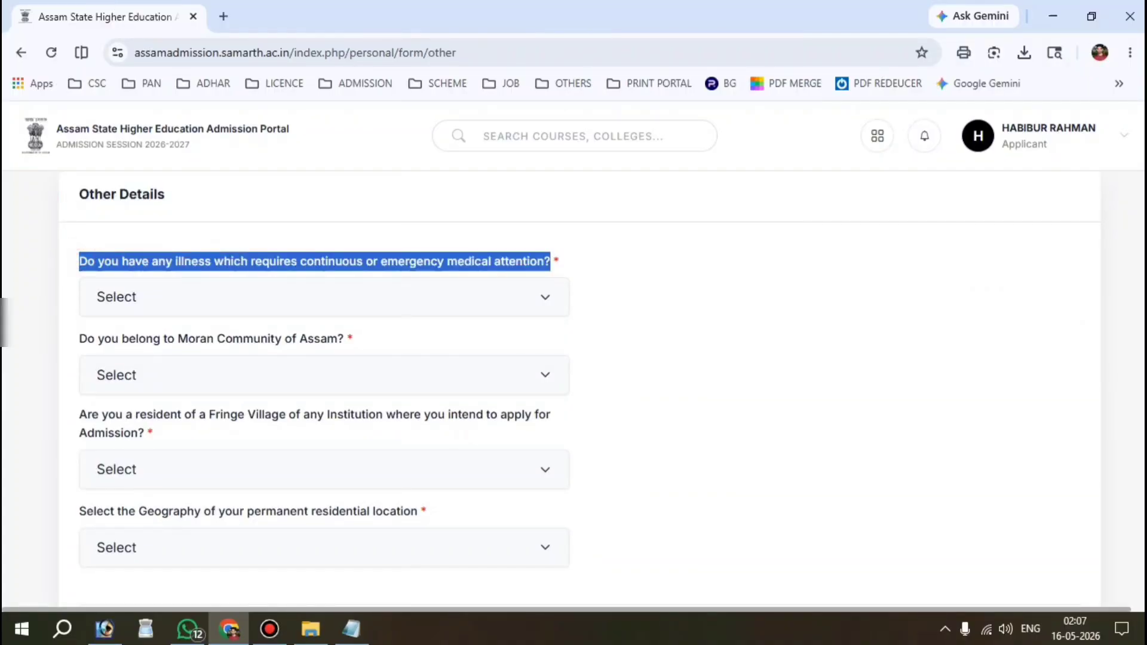
pyautogui.click(167, 304)
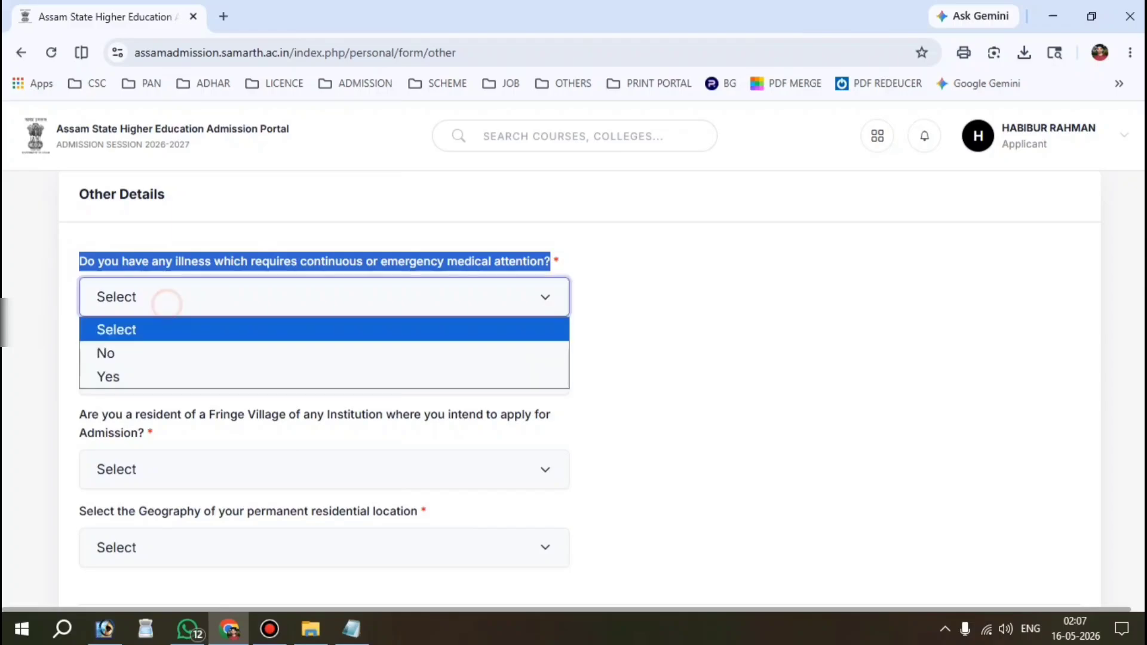
pyautogui.click(169, 356)
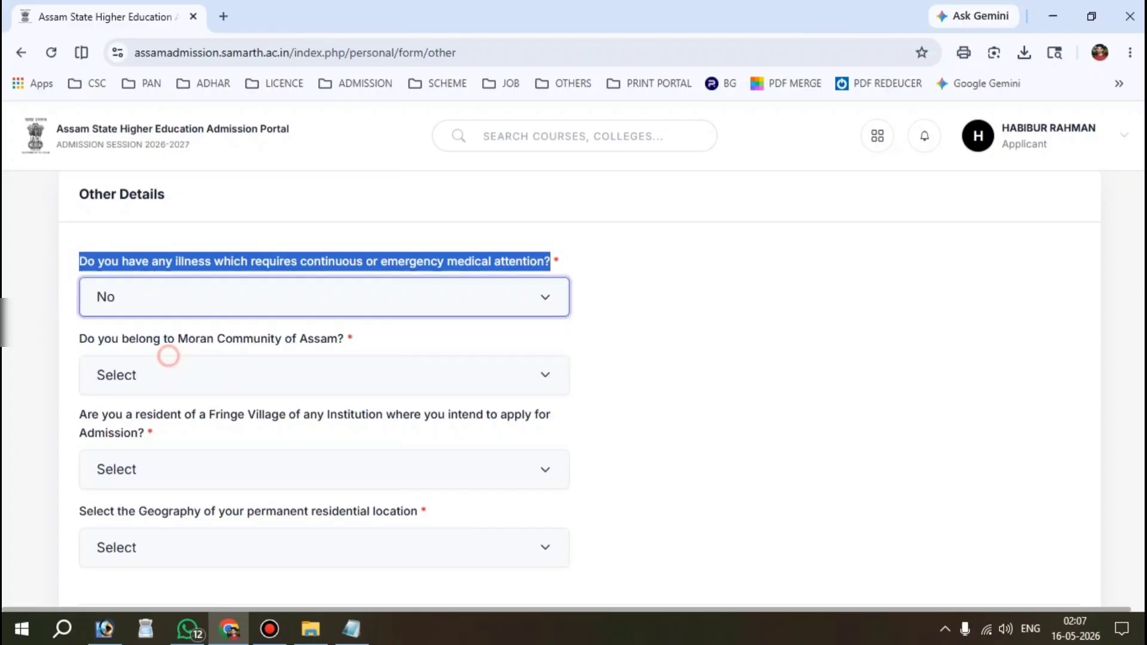
pyautogui.scroll(-1, 169, 356)
pyautogui.click(656, 225)
pyautogui.moveTo(80, 255); pyautogui.dragTo(345, 255)
pyautogui.click(153, 293)
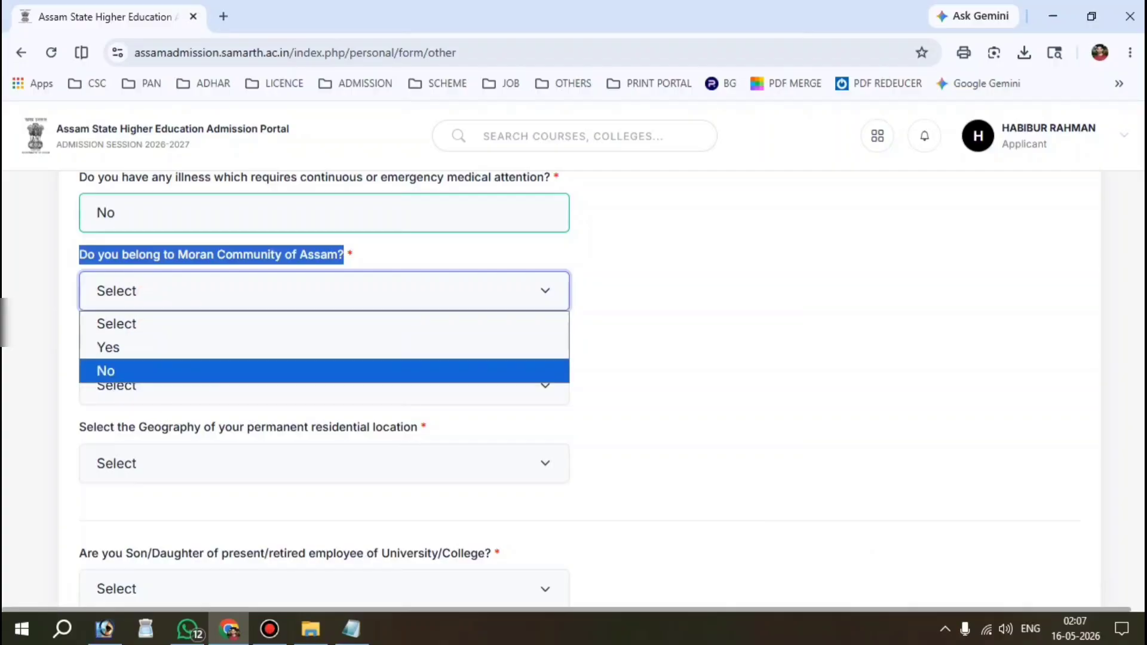
pyautogui.click(119, 366)
pyautogui.click(696, 309)
# Step: Answer No for Fringe Village and employee's child, and view the residential geography choices
pyautogui.scroll(-1, 696, 310)
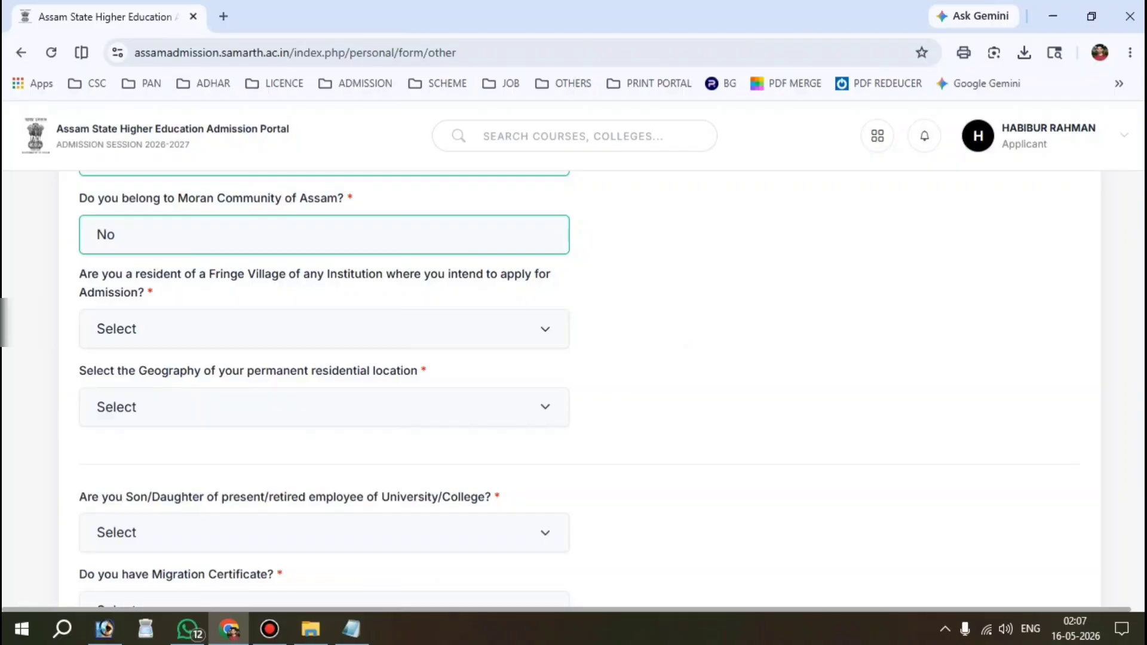
pyautogui.click(174, 325)
pyautogui.click(140, 410)
pyautogui.scroll(-2, 141, 410)
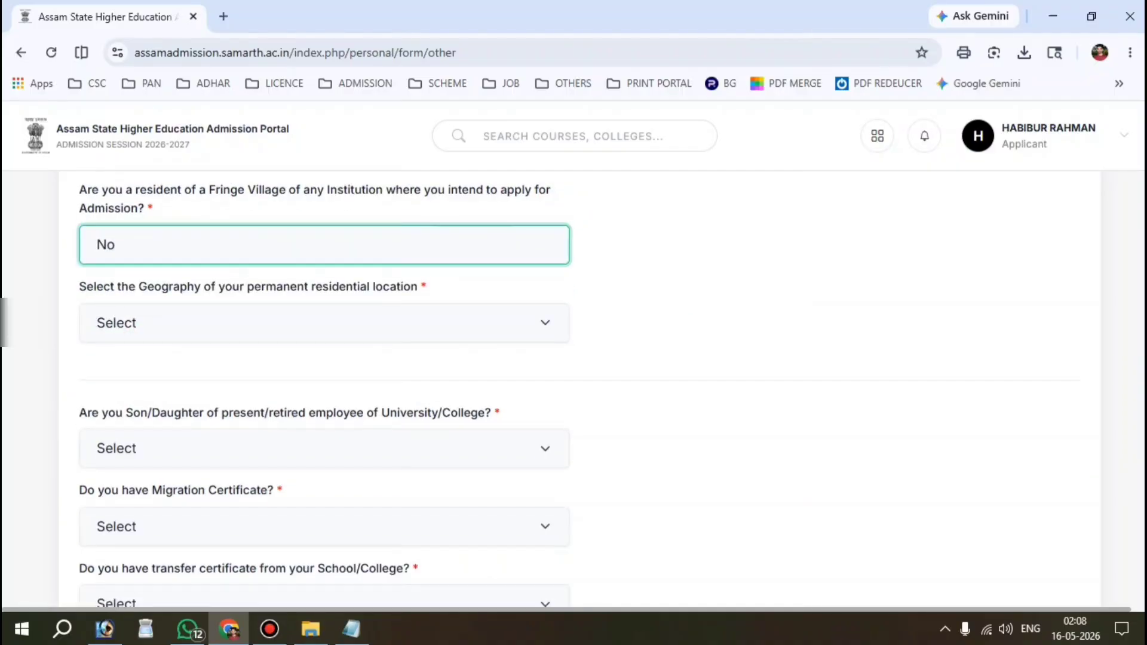
pyautogui.moveTo(72, 285); pyautogui.dragTo(418, 287)
pyautogui.click(311, 324)
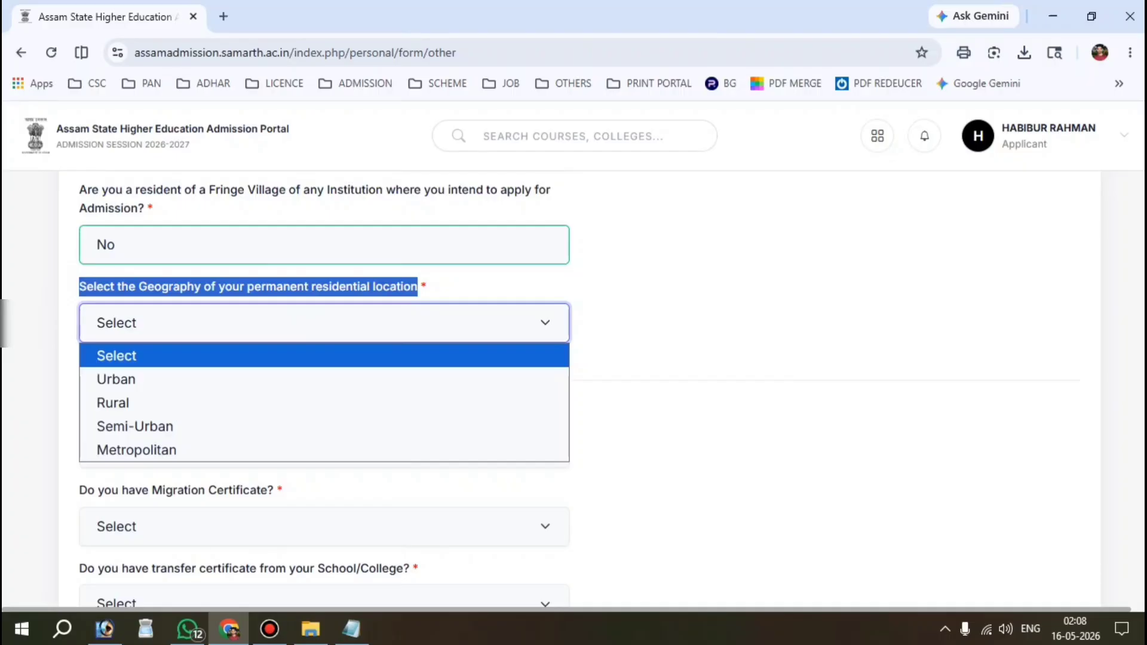
pyautogui.moveTo(69, 272); pyautogui.dragTo(493, 273)
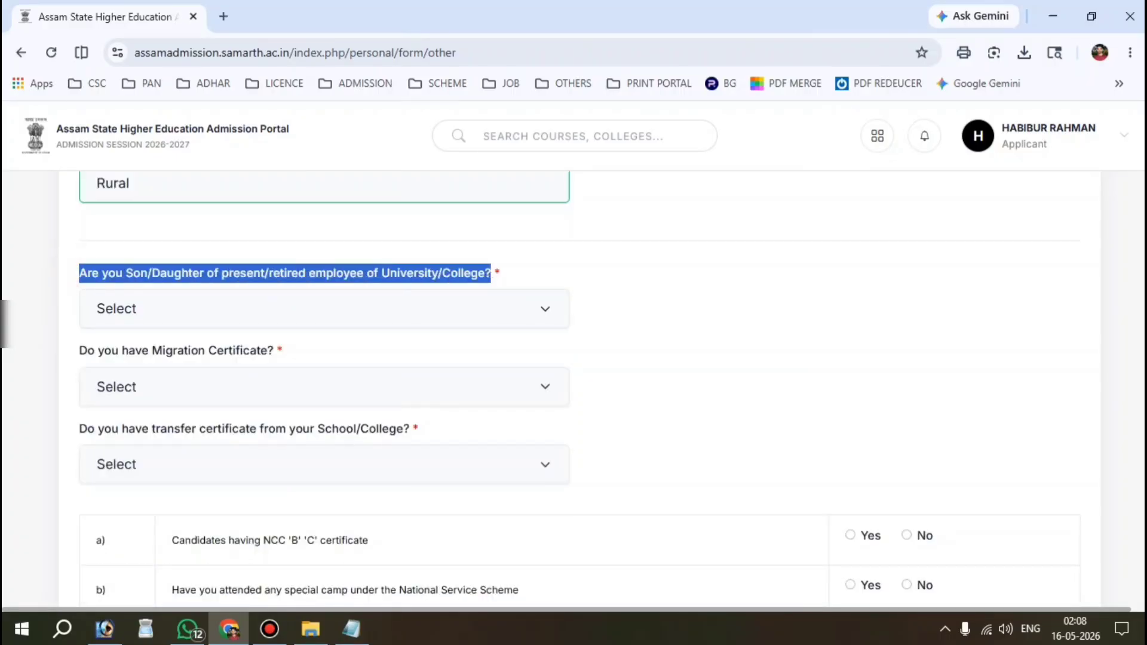
pyautogui.click(233, 315)
pyautogui.click(140, 395)
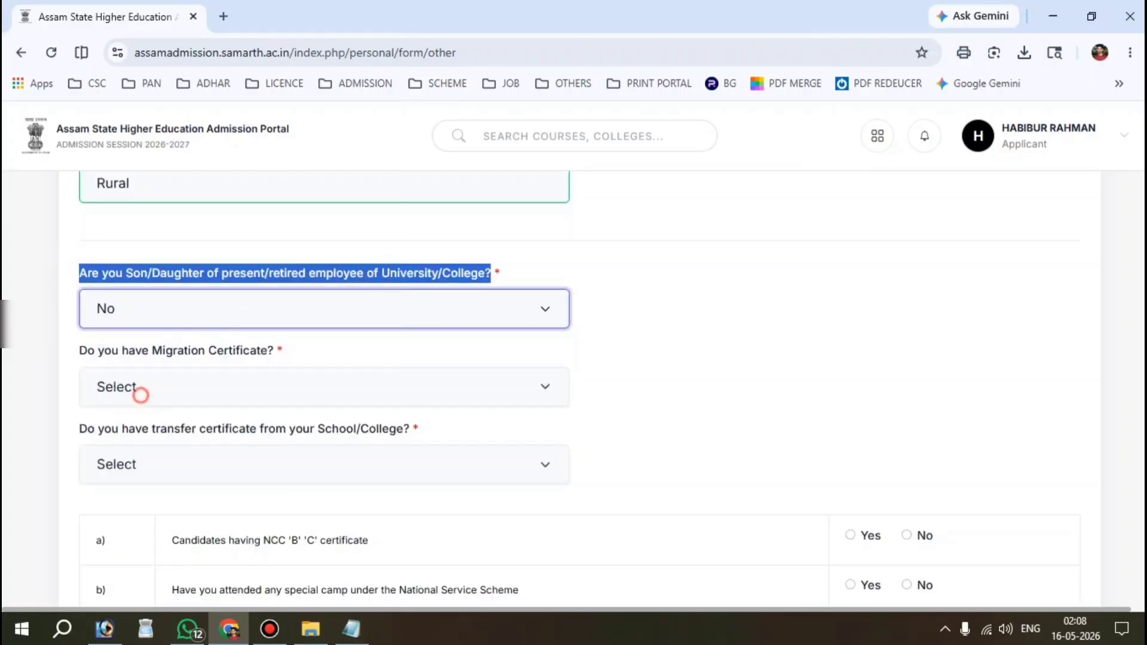
# Step: Answer No to the Migration Certificate and transfer certificate questions
pyautogui.scroll(-1, 141, 394)
pyautogui.moveTo(77, 293); pyautogui.dragTo(274, 294)
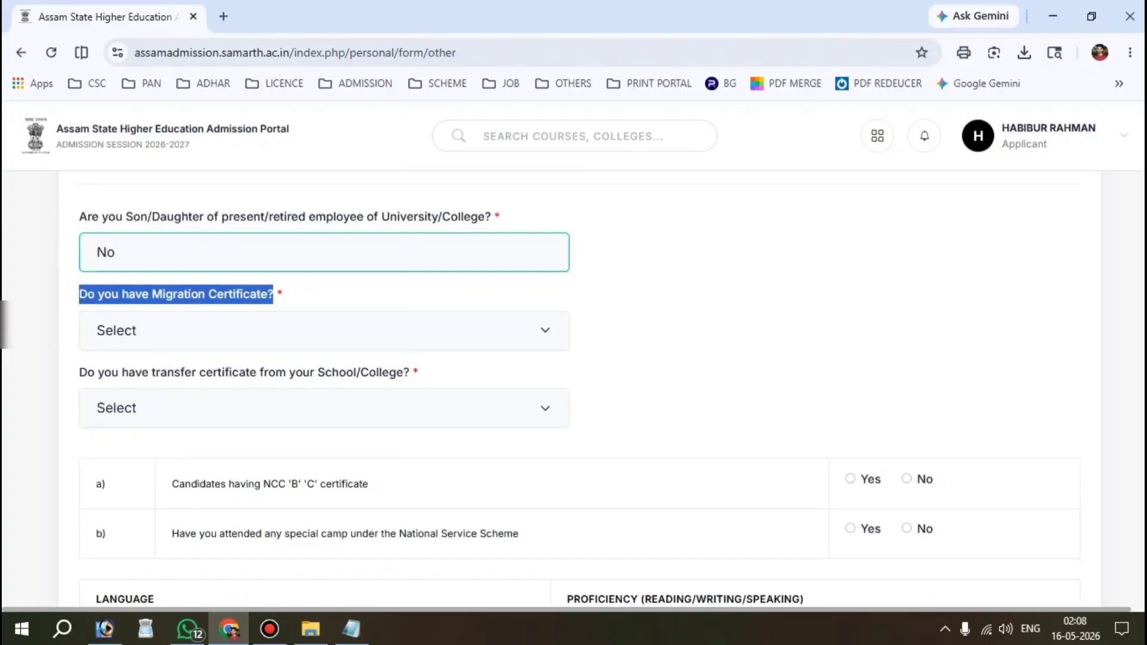
pyautogui.click(192, 330)
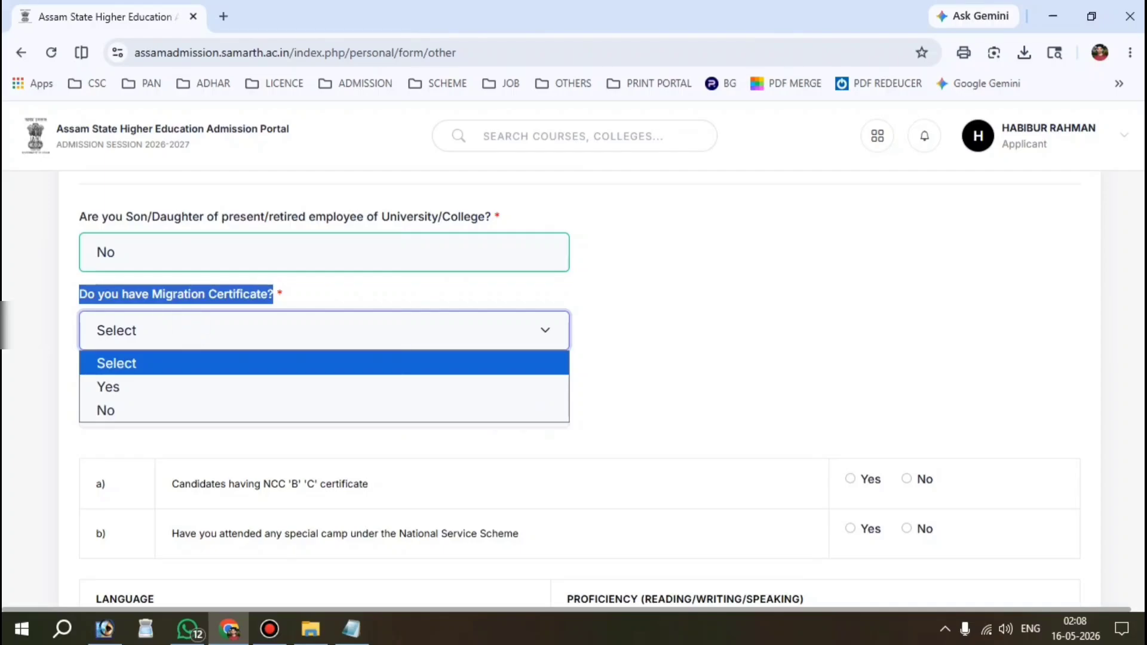
pyautogui.click(108, 407)
pyautogui.scroll(-1, 107, 407)
pyautogui.click(550, 285)
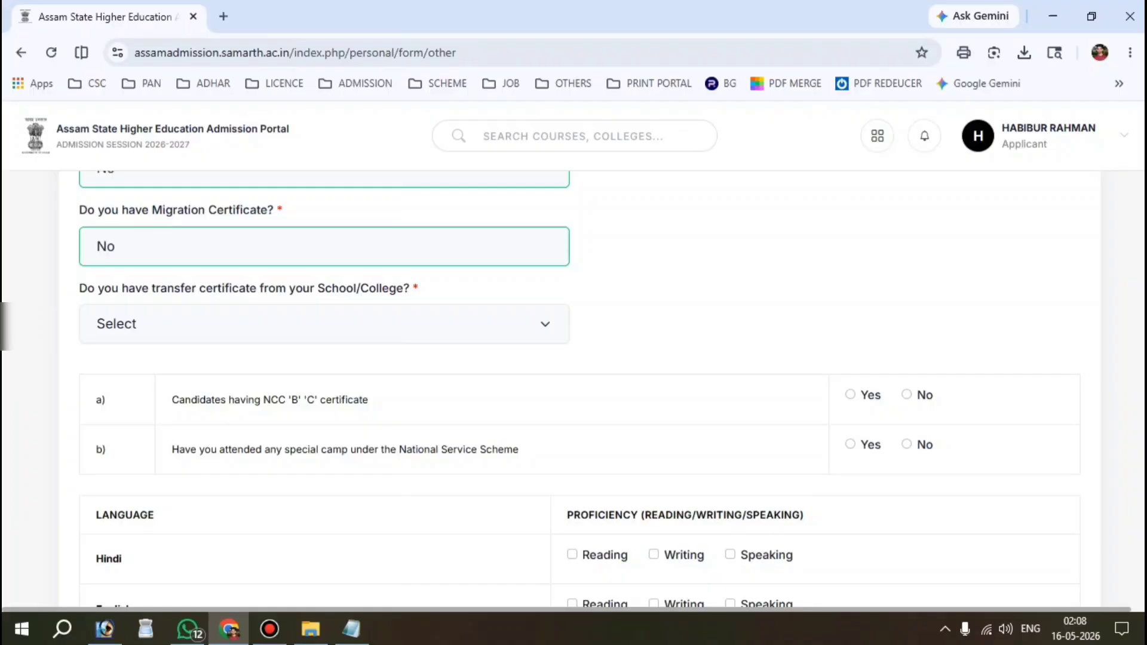
pyautogui.click(184, 320)
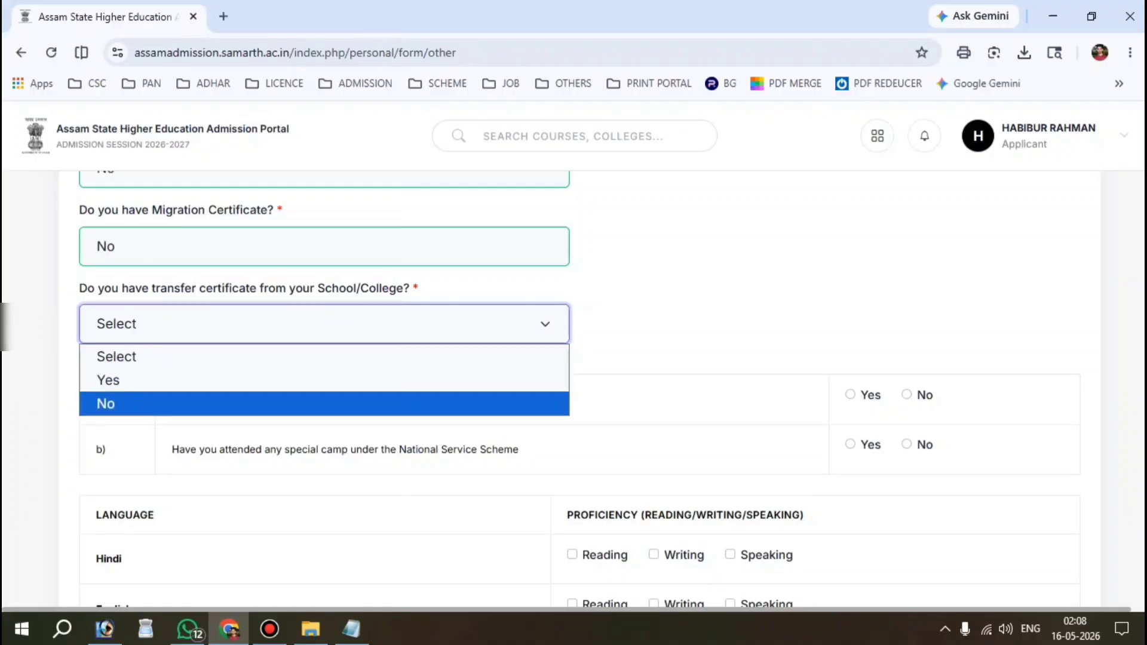
pyautogui.click(162, 403)
# Step: Answer No for the NCC certificate and National Service Scheme camp rows
pyautogui.scroll(-2, 163, 403)
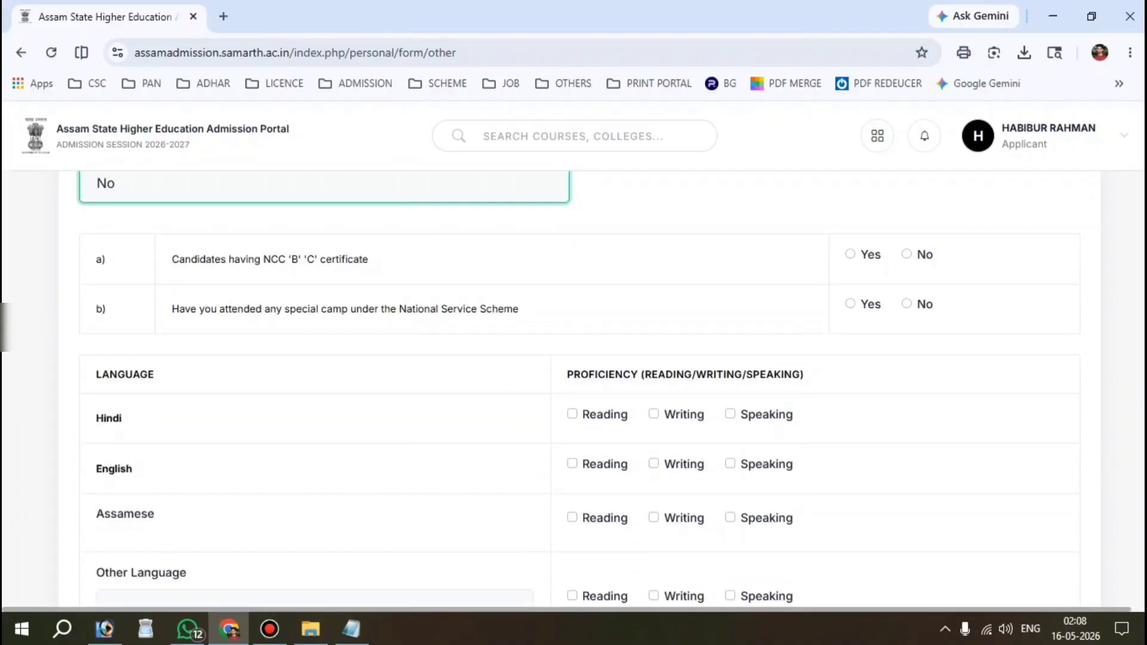
pyautogui.moveTo(161, 255); pyautogui.dragTo(372, 260)
pyautogui.click(907, 254)
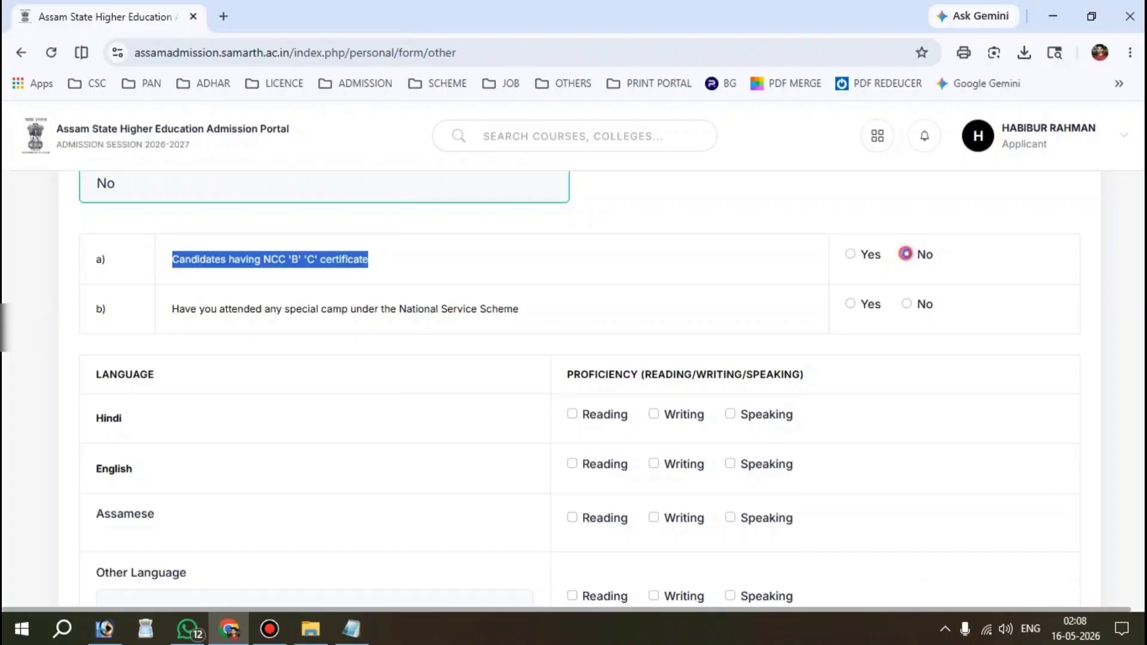
pyautogui.click(907, 303)
pyautogui.scroll(-1, 907, 303)
pyautogui.scroll(-1, 573, 359)
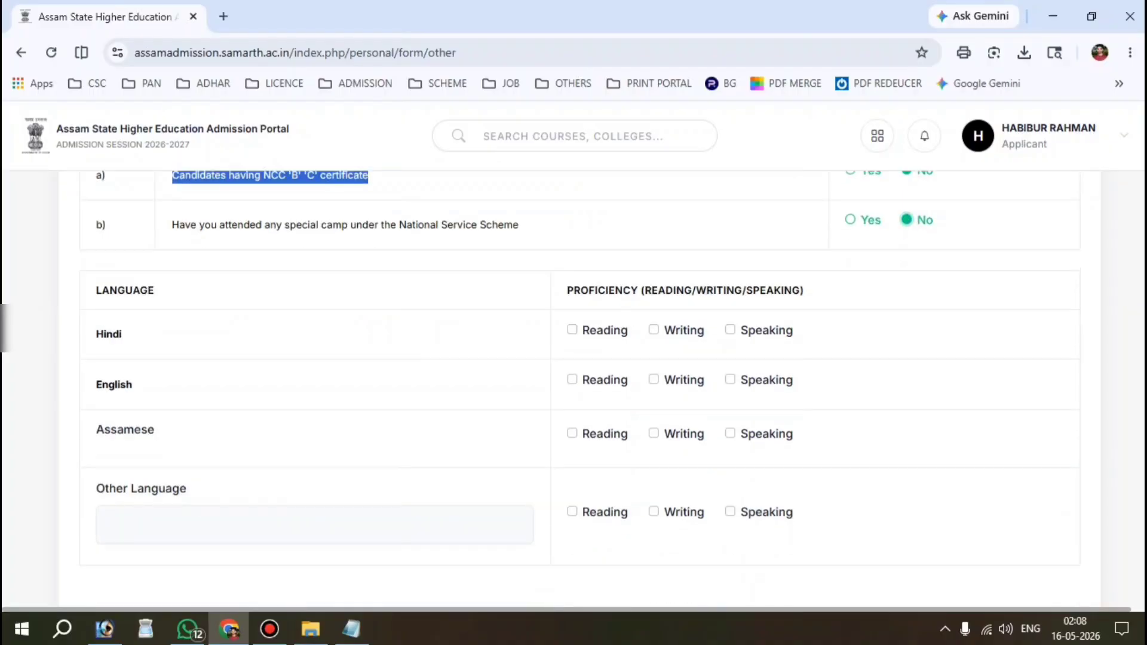
# Step: Tick Reading, Writing and Speaking proficiency for Hindi and English
pyautogui.moveTo(86, 292); pyautogui.dragTo(123, 336)
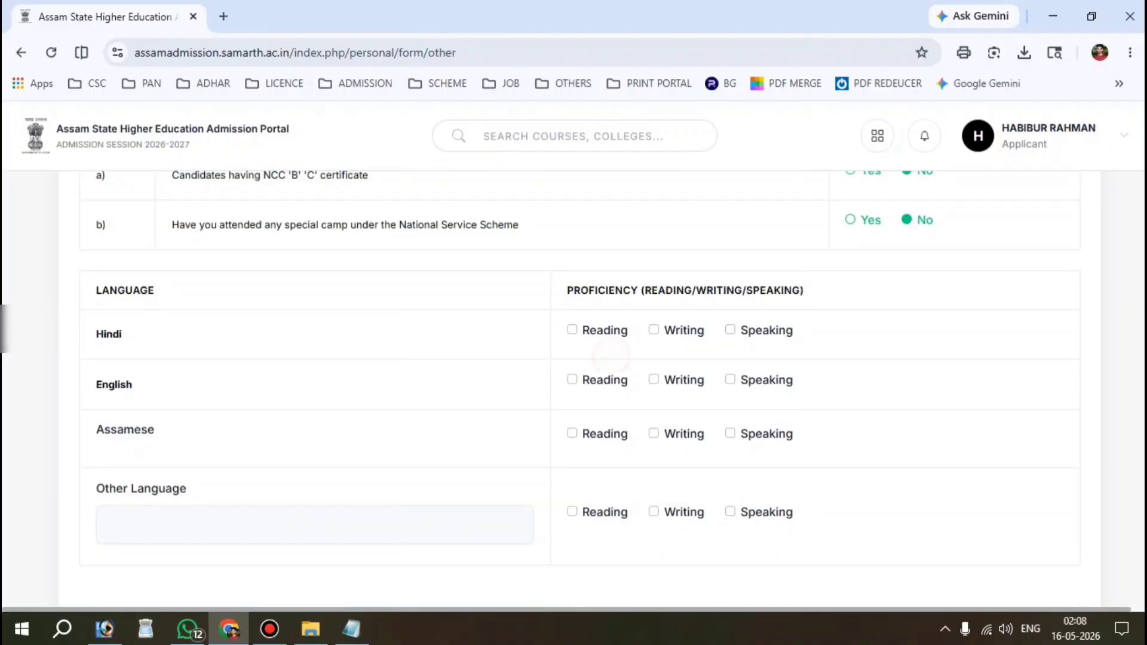
pyautogui.click(572, 330)
pyautogui.press('space')
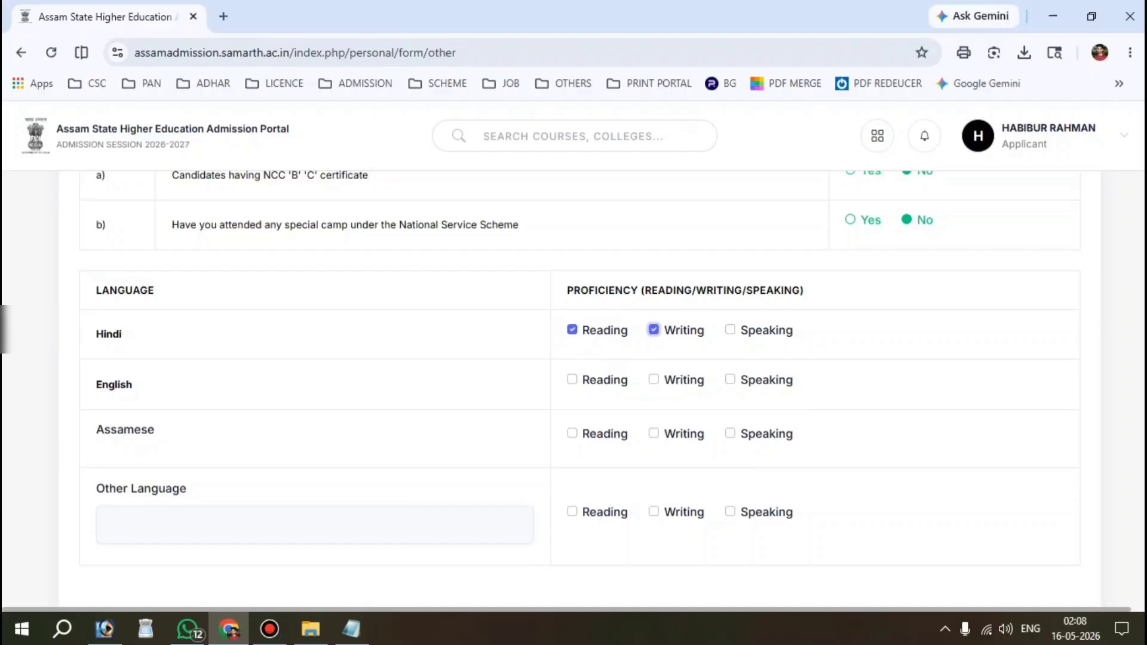
pyautogui.press('Tab')
pyautogui.press('space')
pyautogui.press('Tab')
pyautogui.press('space')
pyautogui.press('Tab')
pyautogui.press('Tab')
pyautogui.press('space')
pyautogui.hotkey('shift', 'Tab')
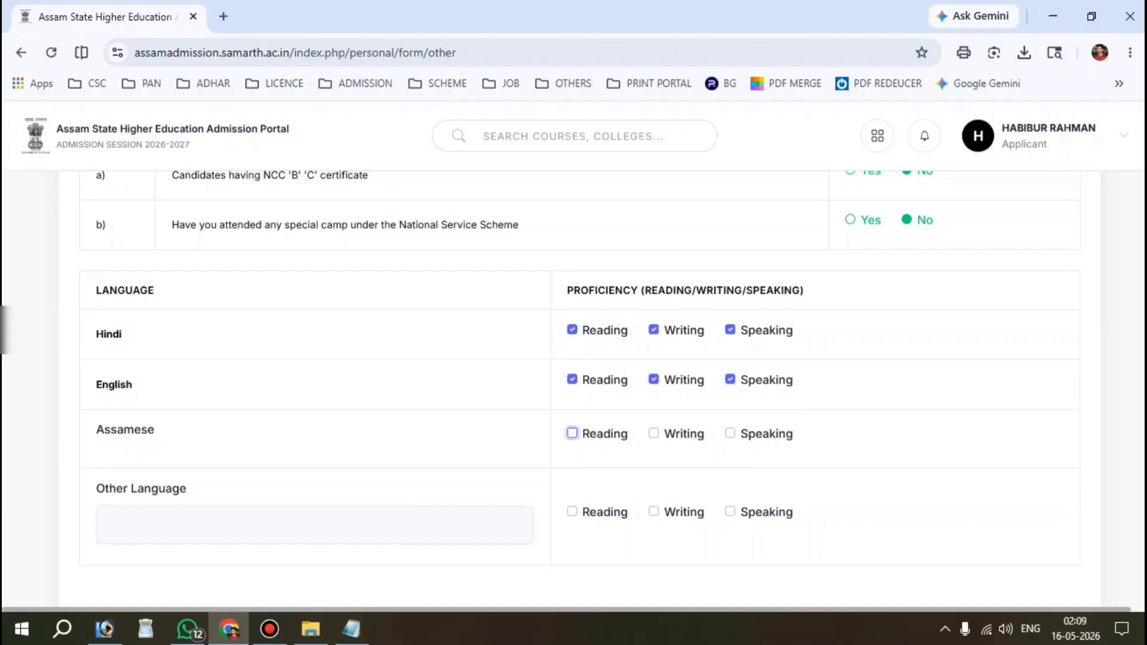
# Step: Tick Assamese Reading and Writing proficiency and save the Other Details form
pyautogui.click(572, 433)
pyautogui.click(654, 433)
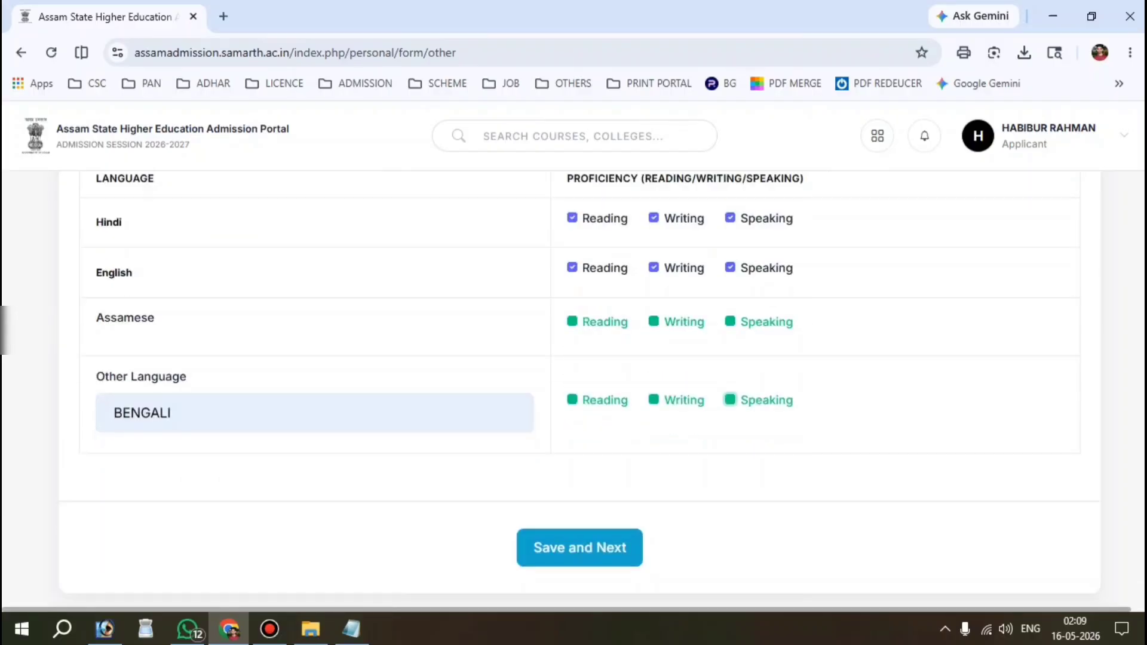
pyautogui.scroll(-1, 559, 504)
pyautogui.click(559, 504)
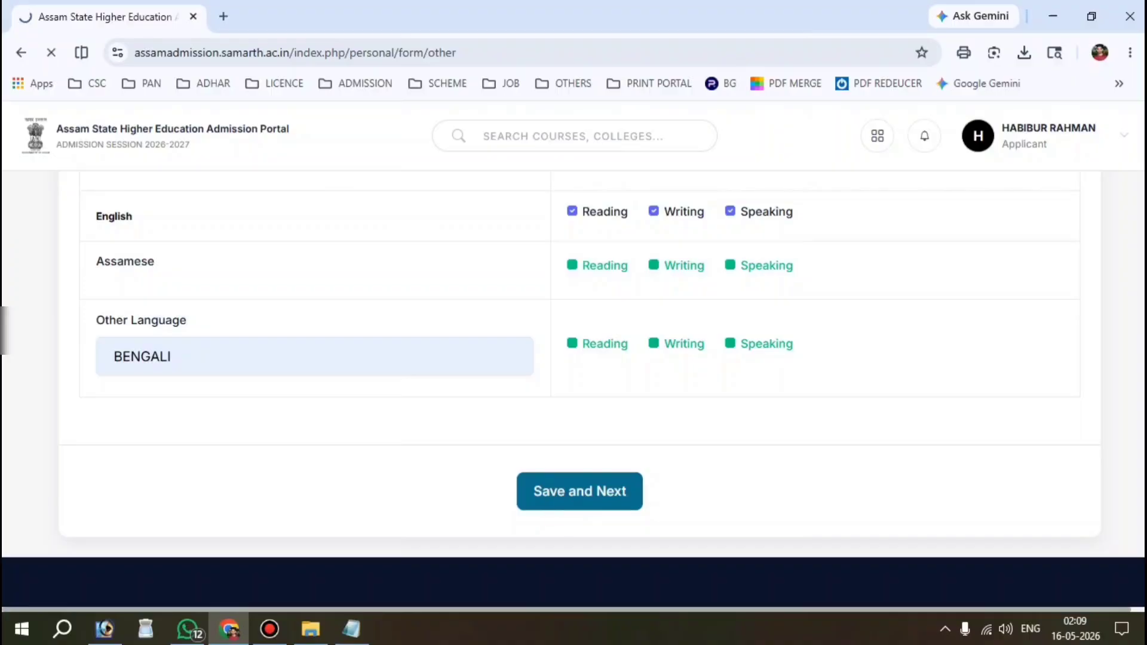
# Step: Continue from the preview to Uploads and review the photo's 10 KB - 1.00 MB size limit
pyautogui.scroll(-6, 580, 382)
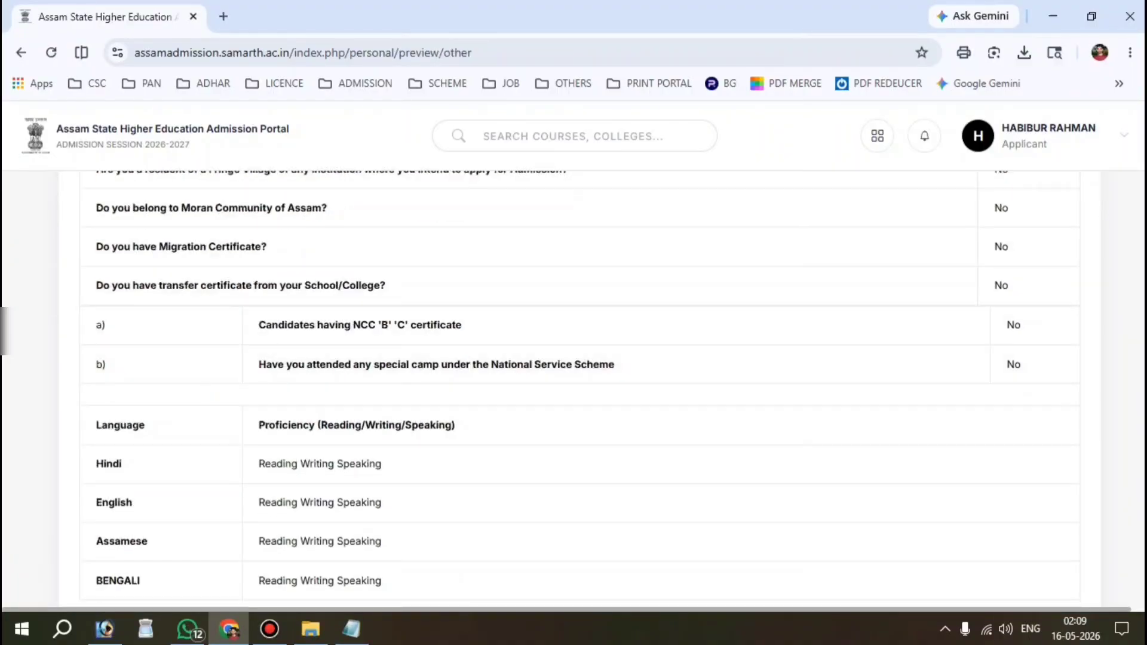
pyautogui.scroll(-5, 580, 383)
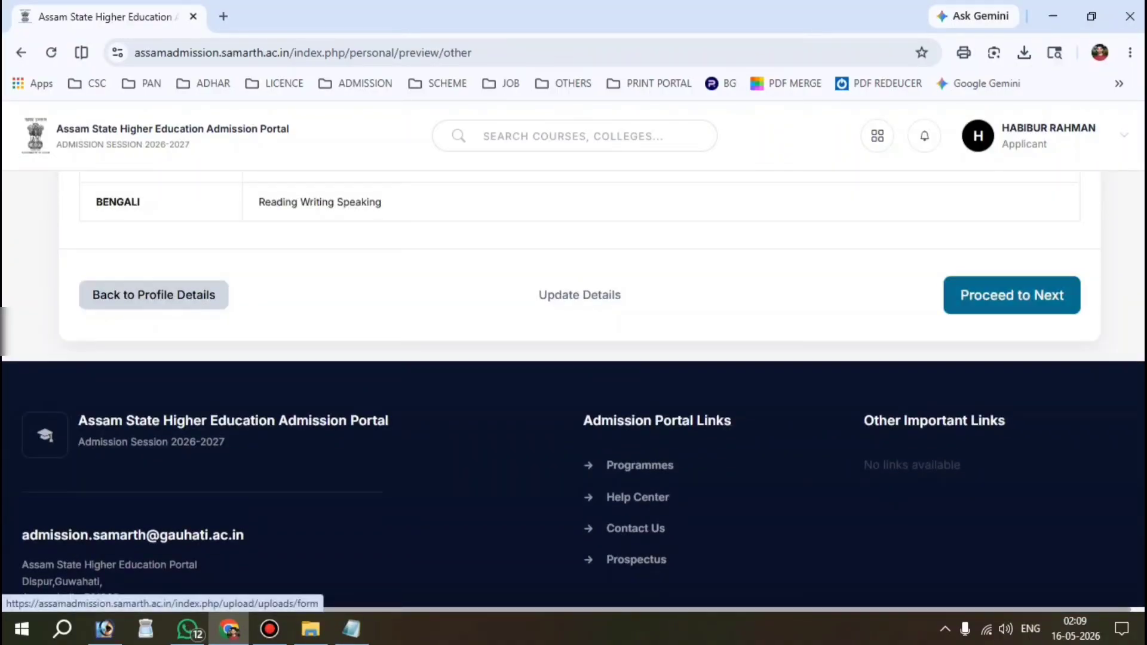
pyautogui.click(1012, 296)
pyautogui.scroll(-3, 579, 382)
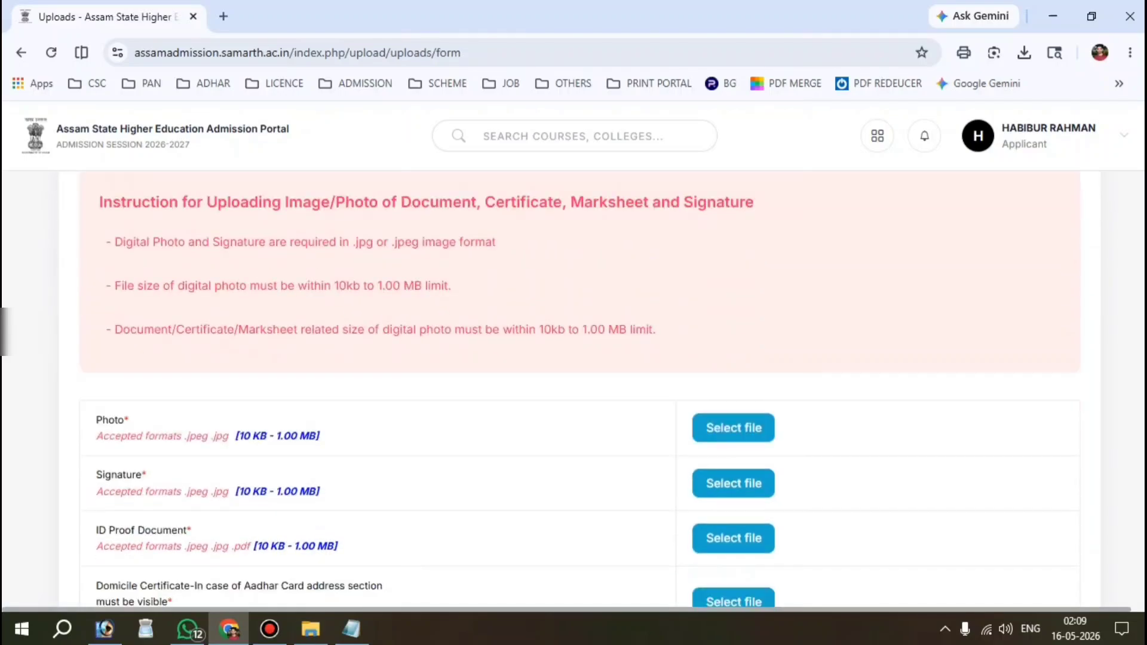
pyautogui.scroll(-2, 580, 383)
pyautogui.tripleClick(101, 307)
pyautogui.scroll(-1, 580, 382)
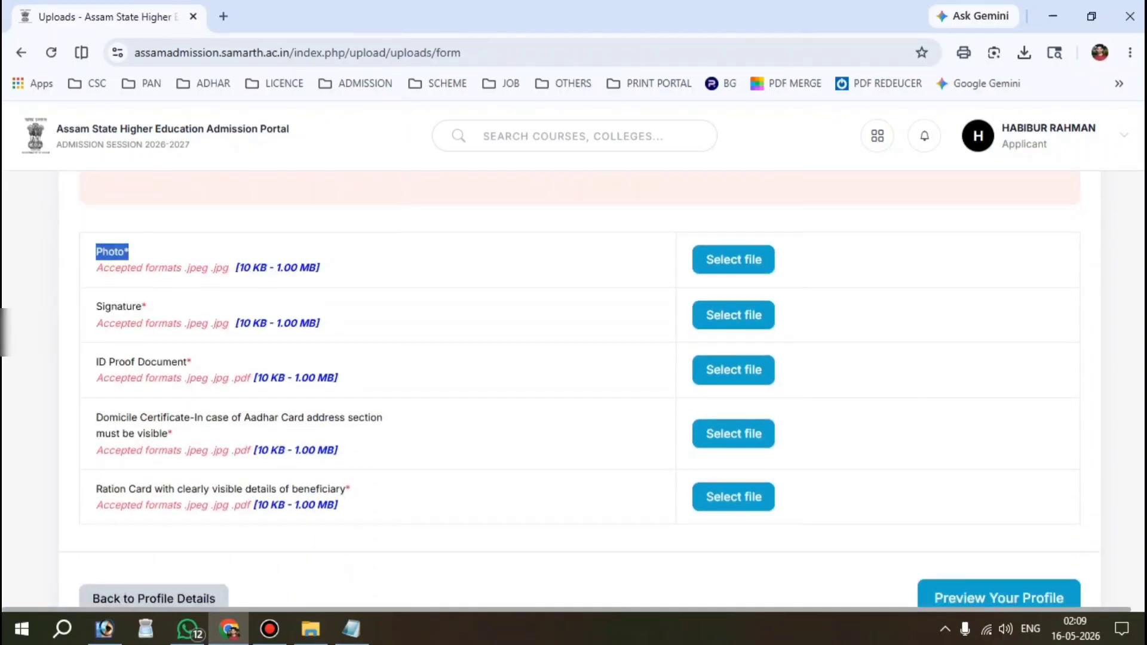
pyautogui.moveTo(237, 267); pyautogui.dragTo(319, 267)
pyautogui.scroll(-1, 580, 382)
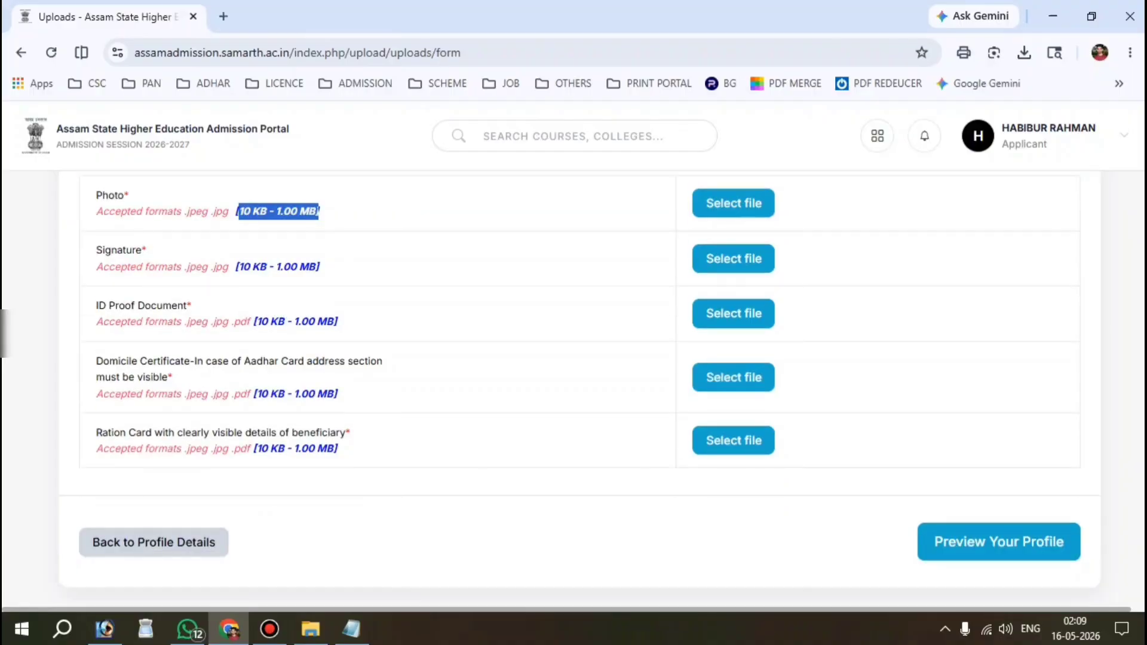
# Step: Review the signature, ID proof, domicile certificate and ration card upload requirements
pyautogui.moveTo(96, 250); pyautogui.dragTo(320, 267)
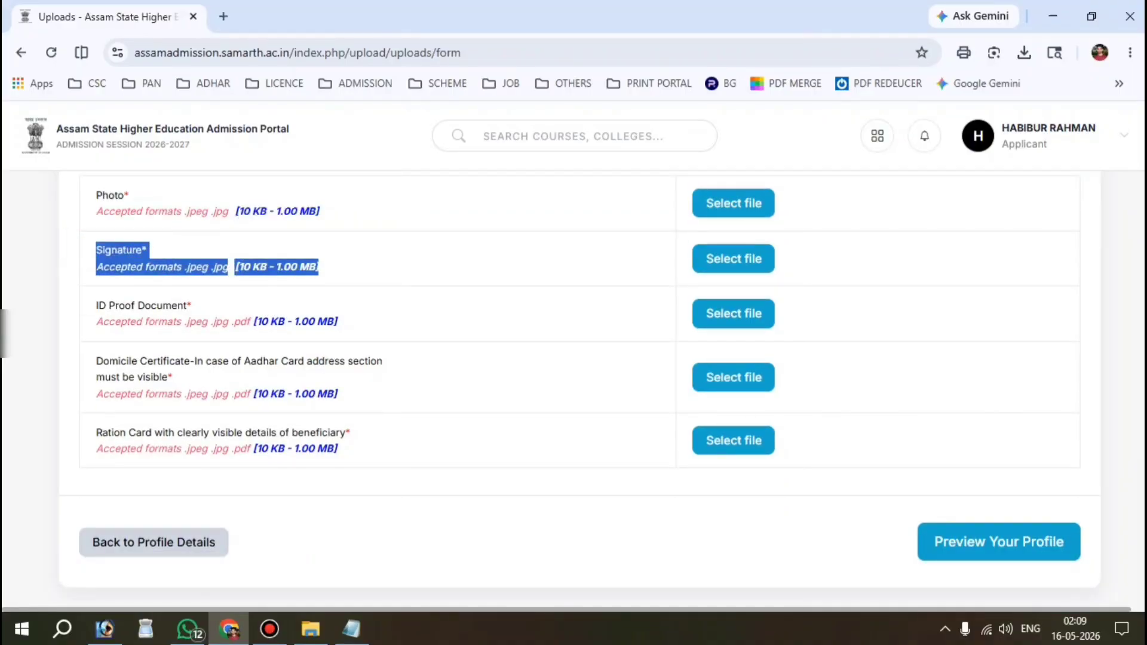
pyautogui.moveTo(94, 304); pyautogui.dragTo(338, 322)
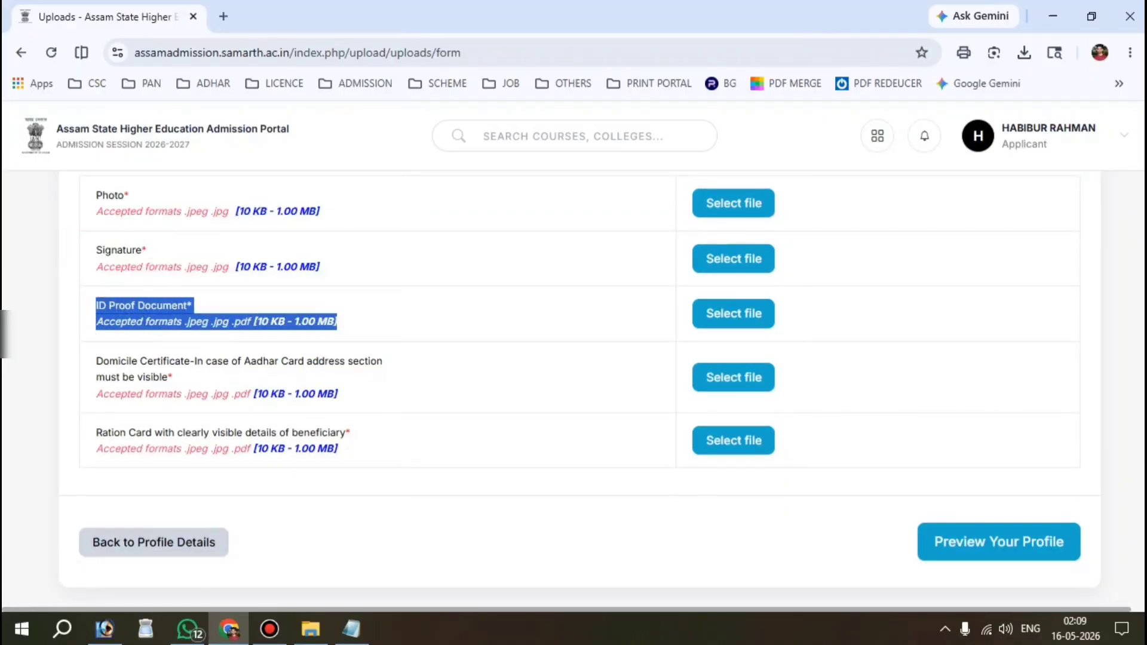
pyautogui.scroll(-1, 574, 389)
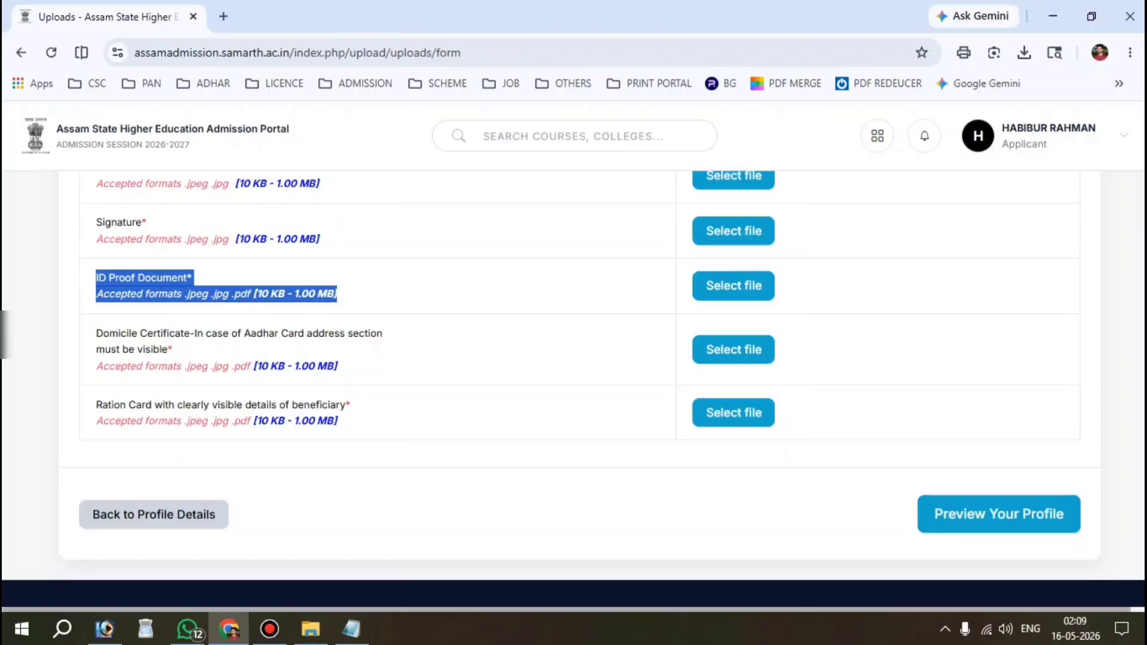
pyautogui.moveTo(103, 333); pyautogui.dragTo(173, 350)
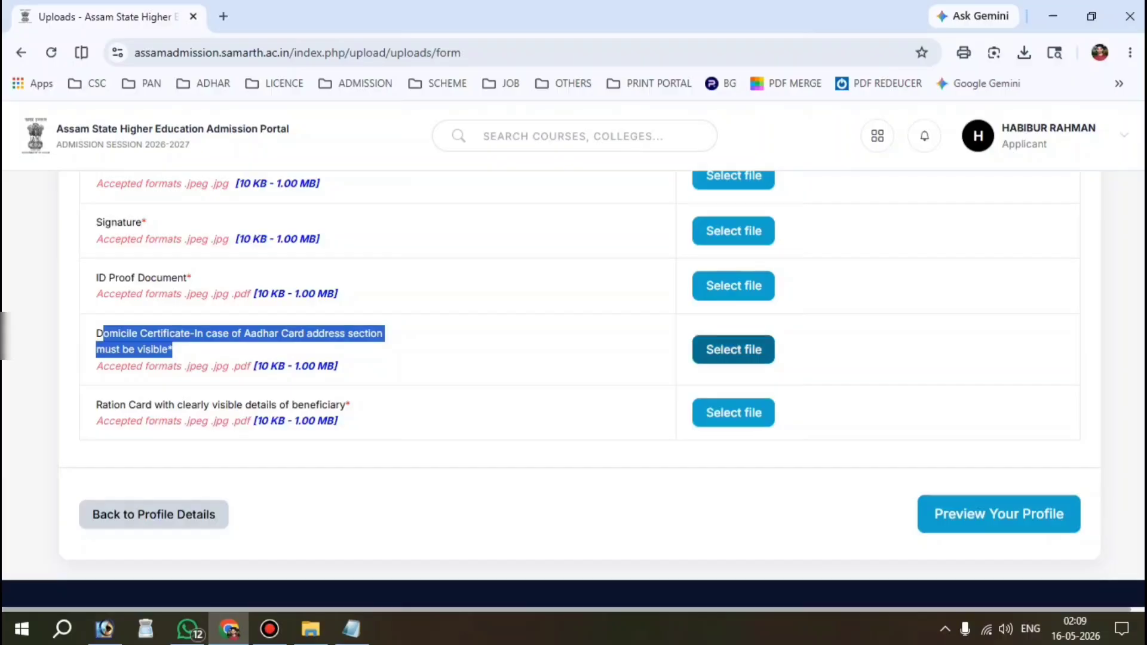
pyautogui.click(306, 358)
pyautogui.scroll(-1, 306, 359)
pyautogui.scroll(-1, 574, 389)
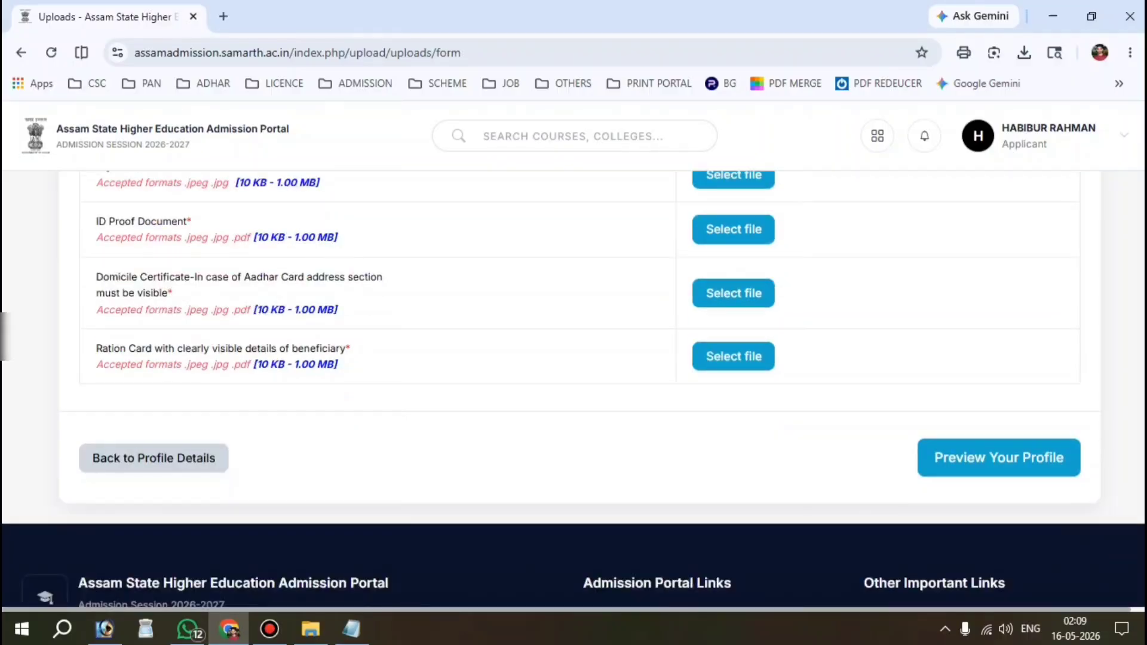
pyautogui.moveTo(96, 348); pyautogui.dragTo(351, 349)
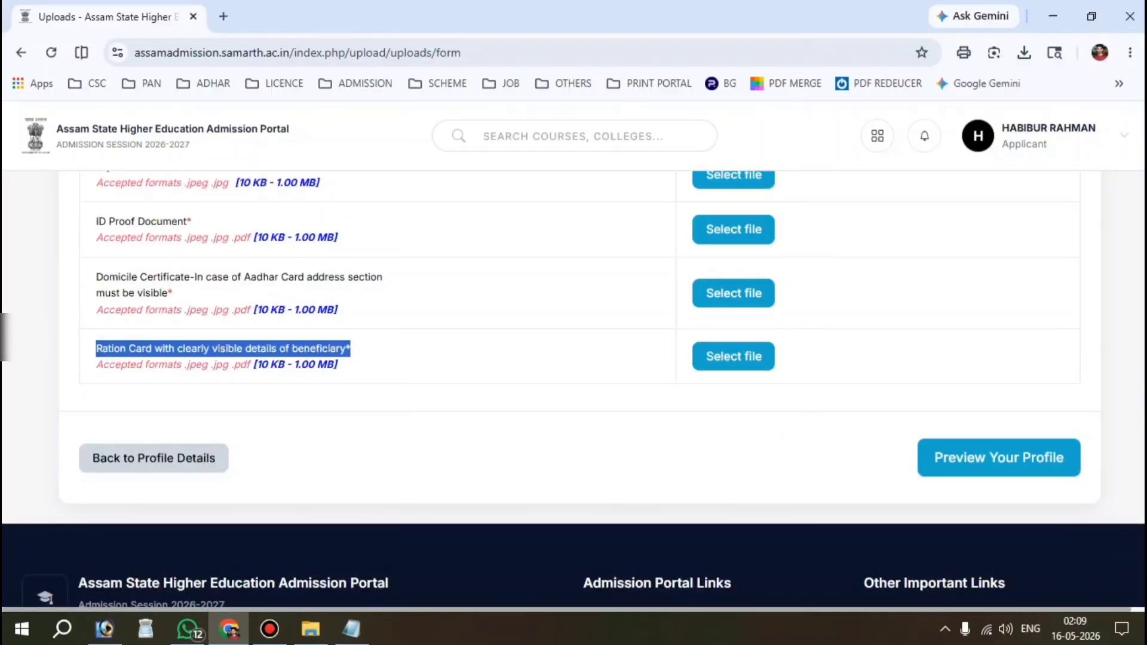
pyautogui.click(508, 369)
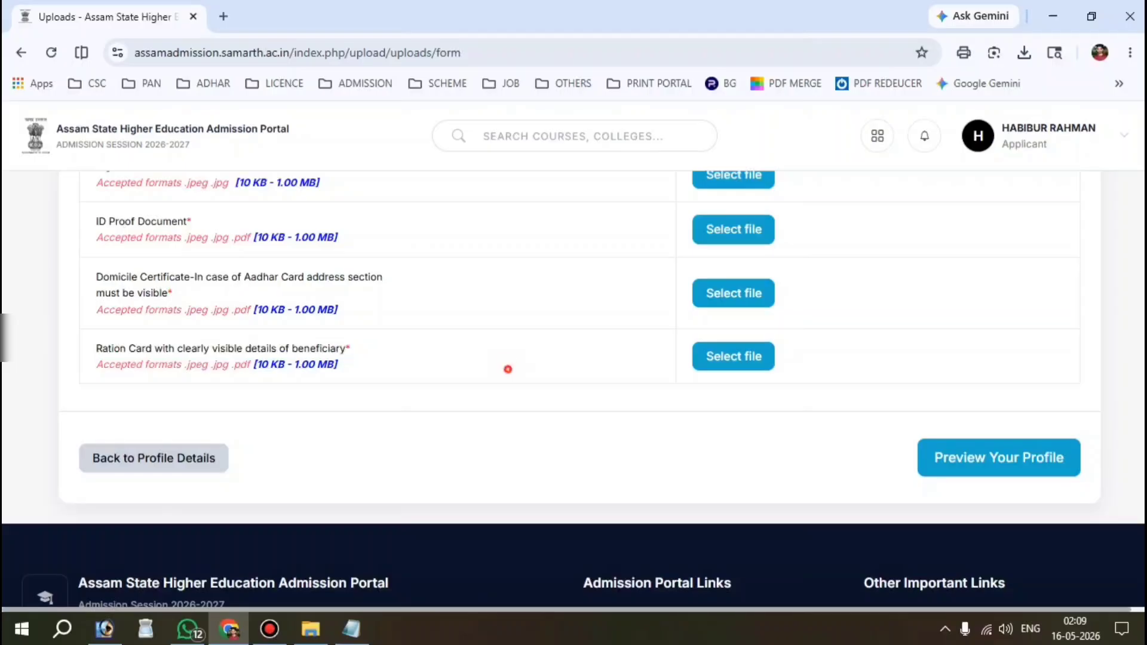
pyautogui.scroll(5, 508, 370)
pyautogui.scroll(2, 574, 388)
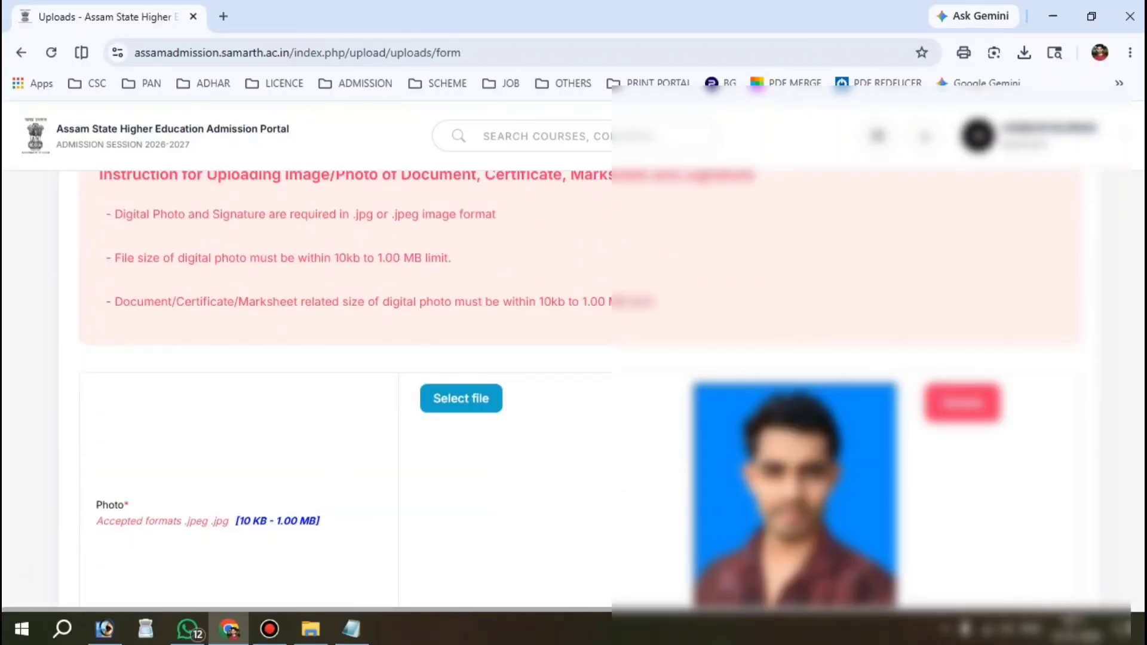
pyautogui.scroll(-2, 573, 389)
pyautogui.scroll(-12, 573, 389)
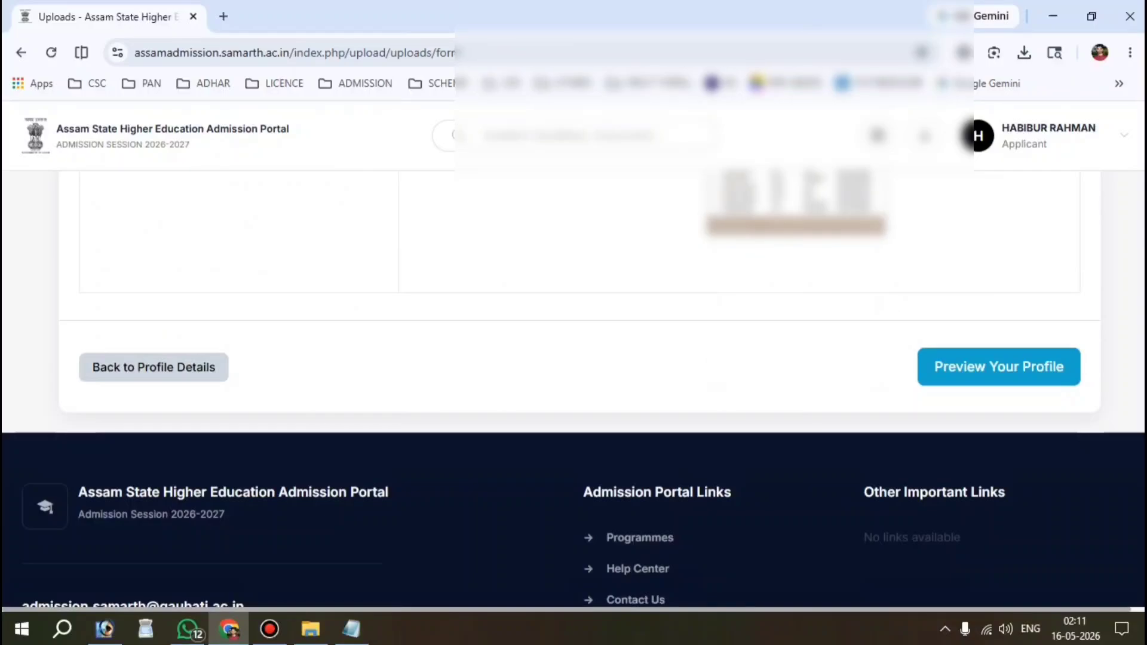
# Step: Open the full profile preview and scroll through the entered details
pyautogui.click(999, 366)
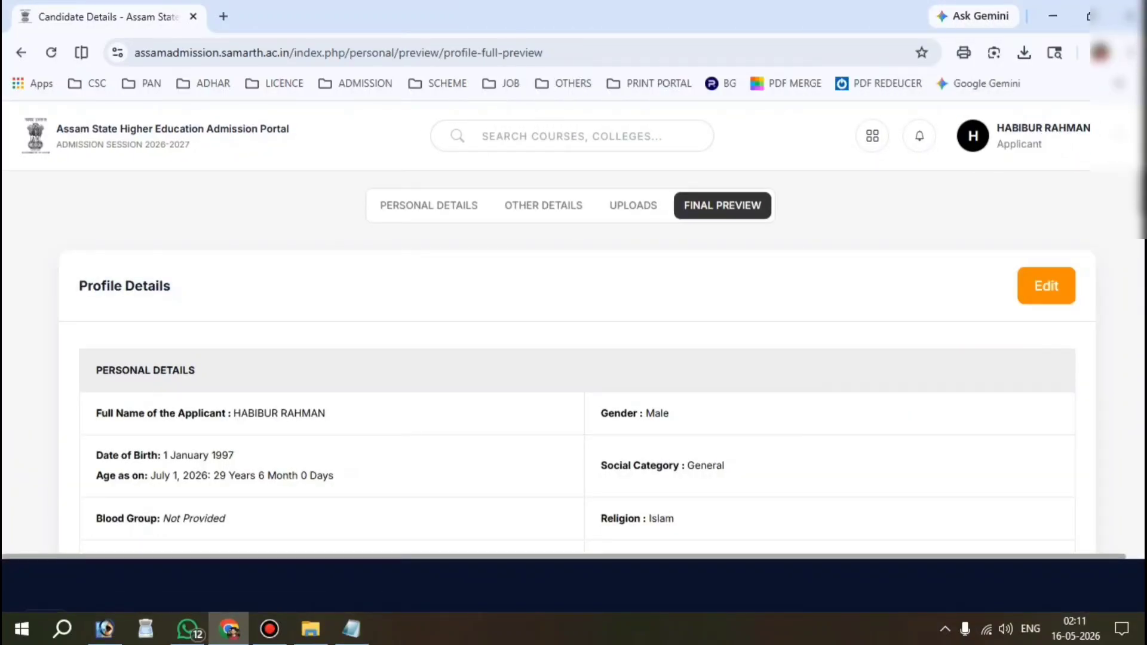
pyautogui.scroll(-2, 574, 358)
pyautogui.scroll(-10, 574, 268)
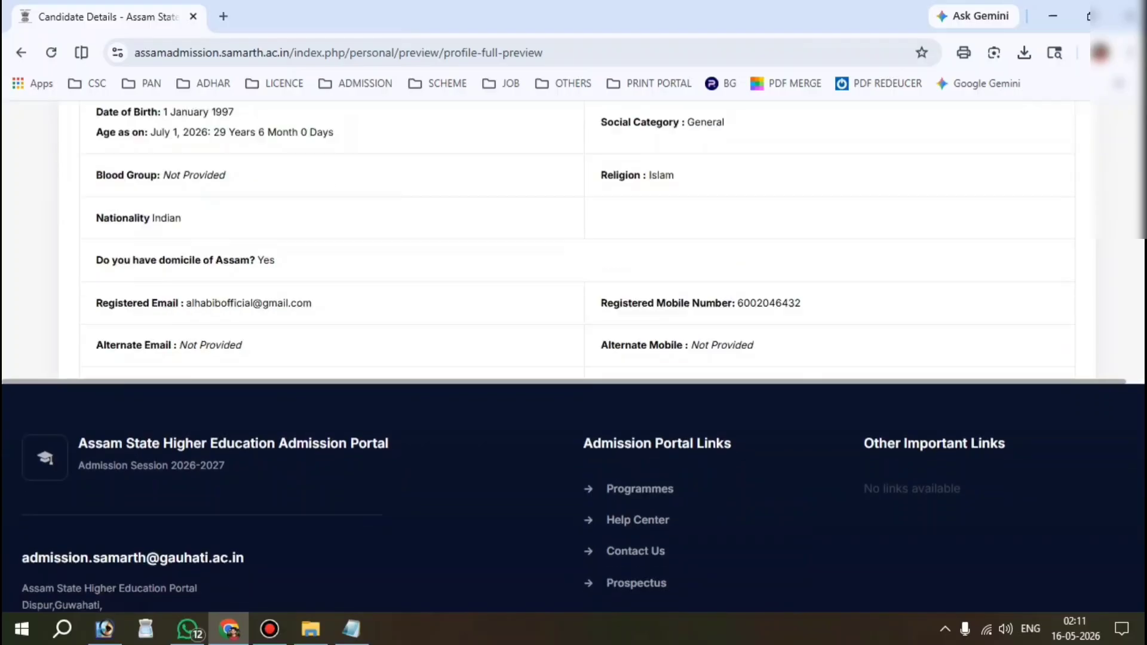
pyautogui.scroll(-15, 574, 239)
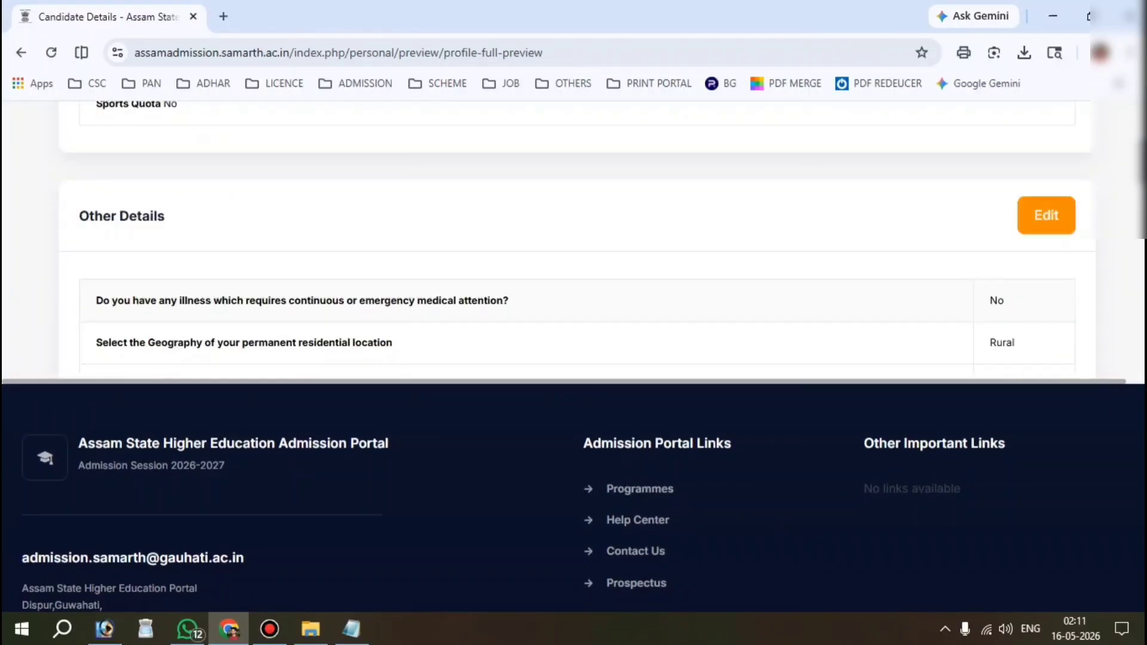
pyautogui.scroll(-15, 577, 244)
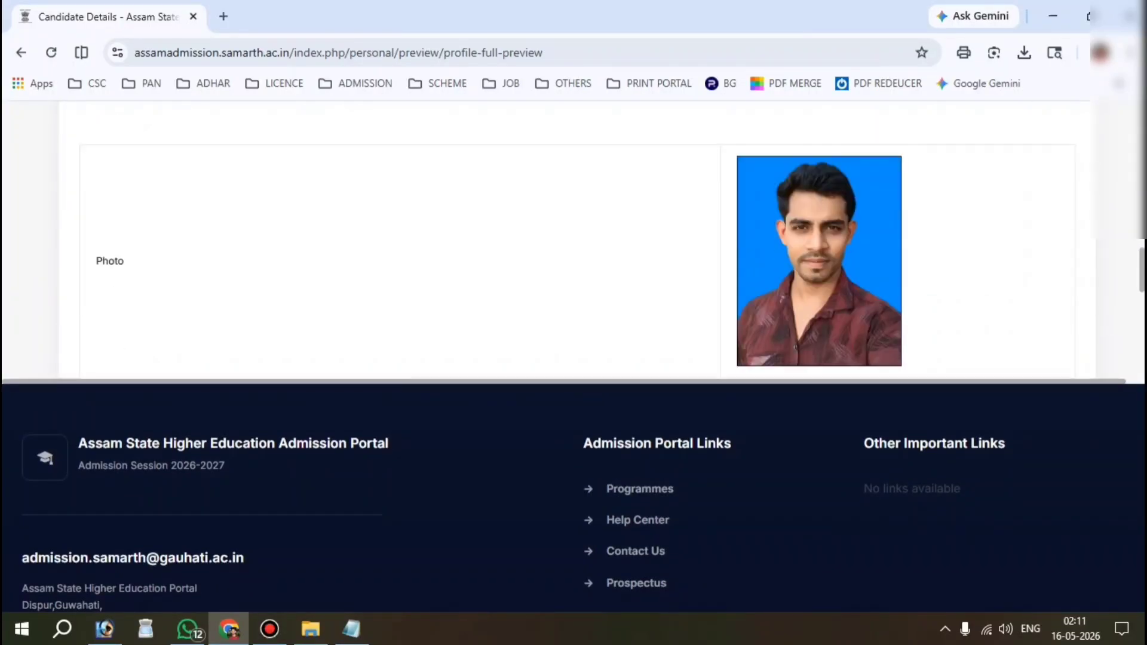
pyautogui.scroll(-2, 577, 244)
pyautogui.scroll(2, 577, 244)
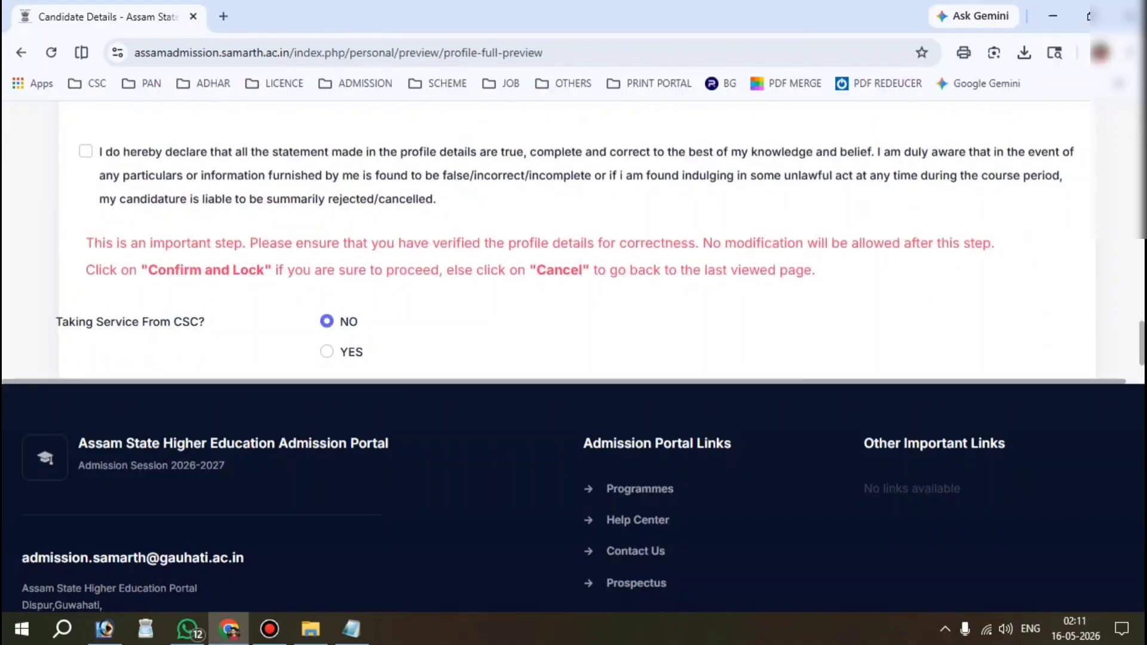
# Step: Accept the declaration, then Confirm and Lock the profile and confirm with OK
pyautogui.click(86, 151)
pyautogui.scroll(-2, 86, 151)
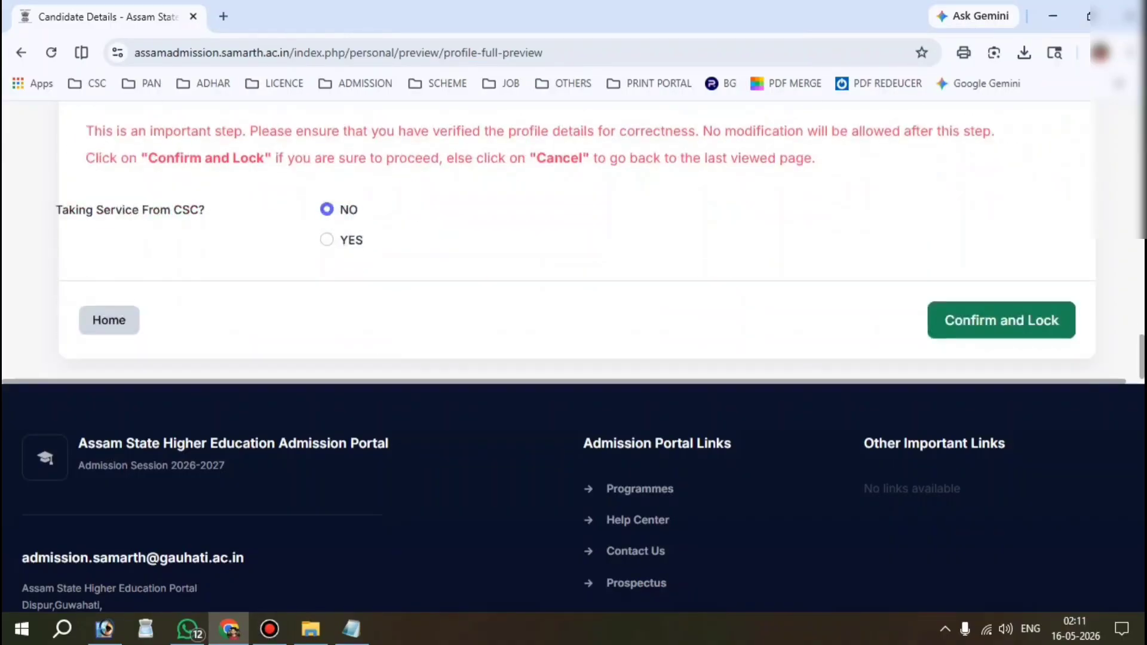
pyautogui.scroll(4, 86, 151)
pyautogui.scroll(-4, 577, 244)
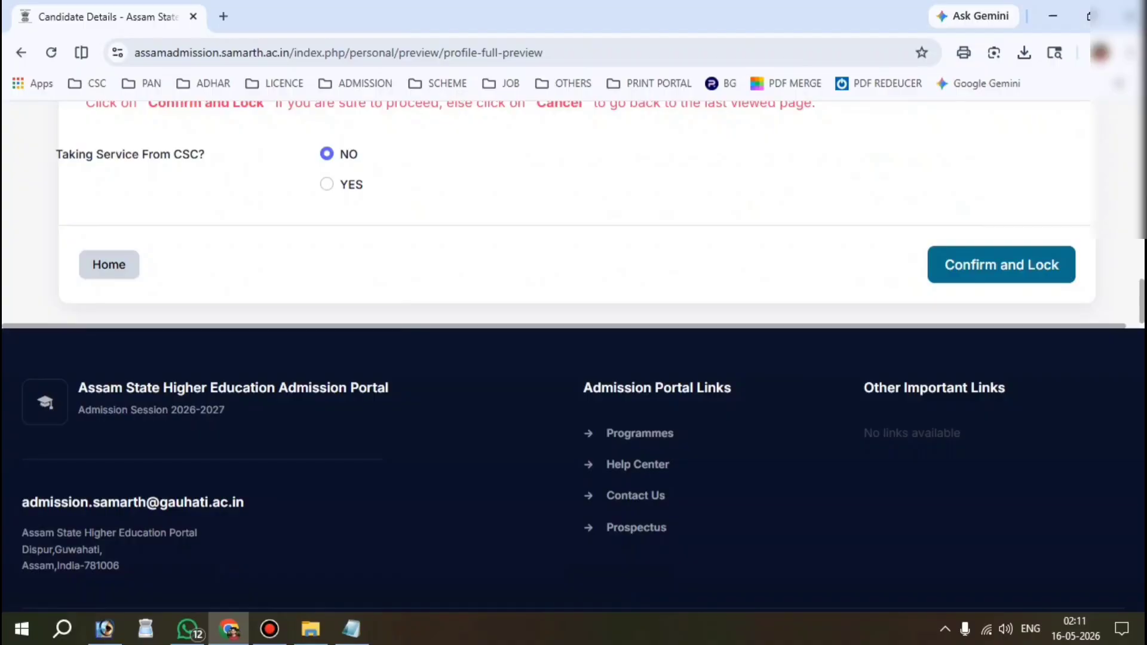
pyautogui.click(1001, 264)
pyautogui.click(648, 176)
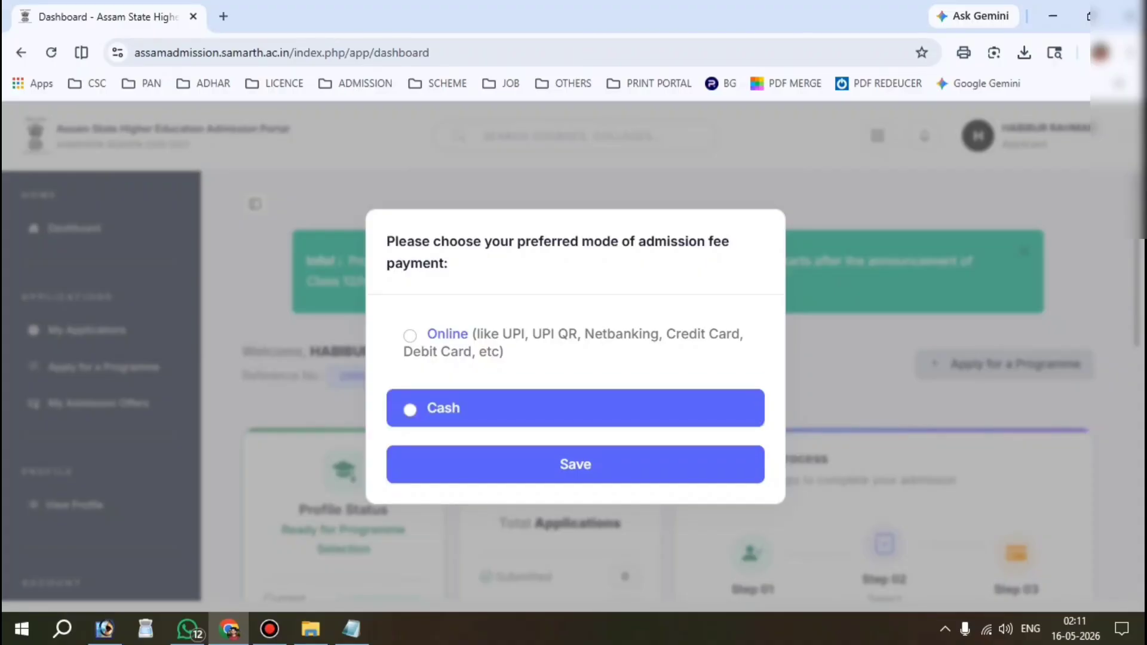
# Step: Pick Cash in the payment-mode dialog and save it, returning to the Submitted profile dashboard
pyautogui.click(444, 408)
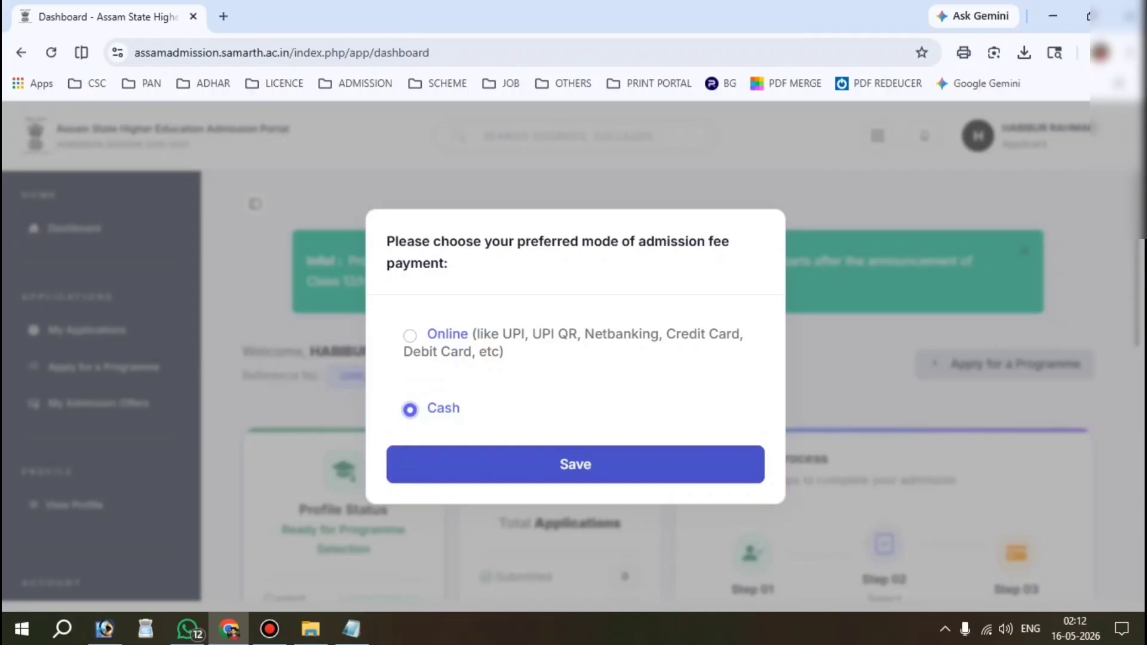
pyautogui.click(575, 464)
pyautogui.scroll(-2, 668, 385)
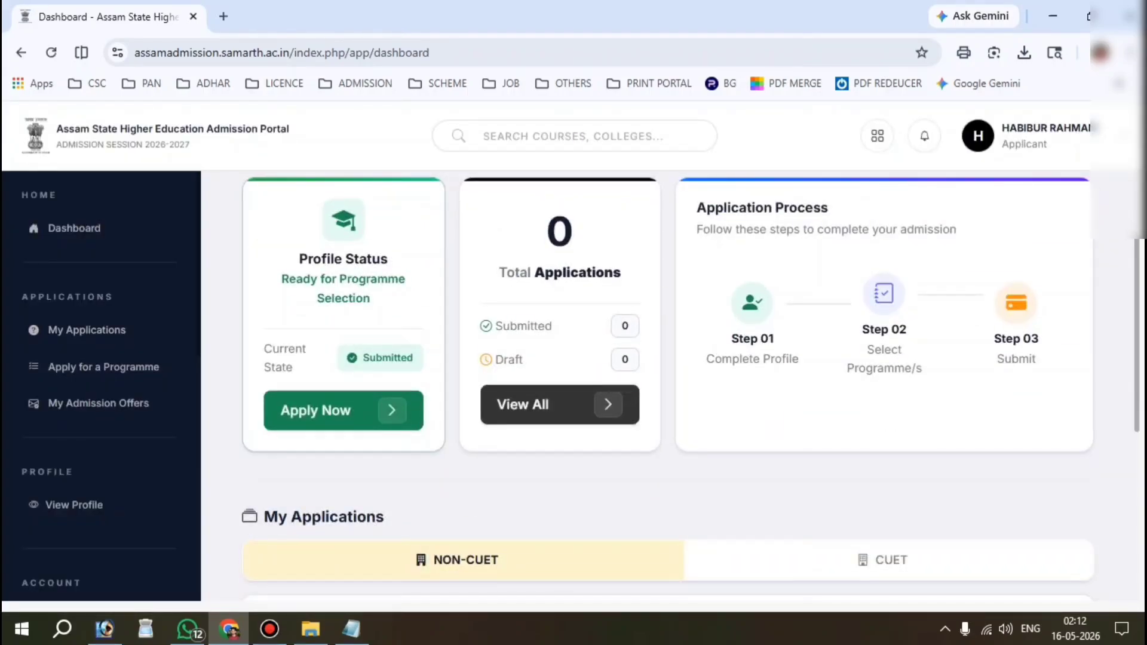
pyautogui.hotkey('ctrl', 'alt', 'd')
pyautogui.moveTo(261, 199); pyautogui.dragTo(434, 459)
pyautogui.hotkey('ctrl', 'alt', 'd')
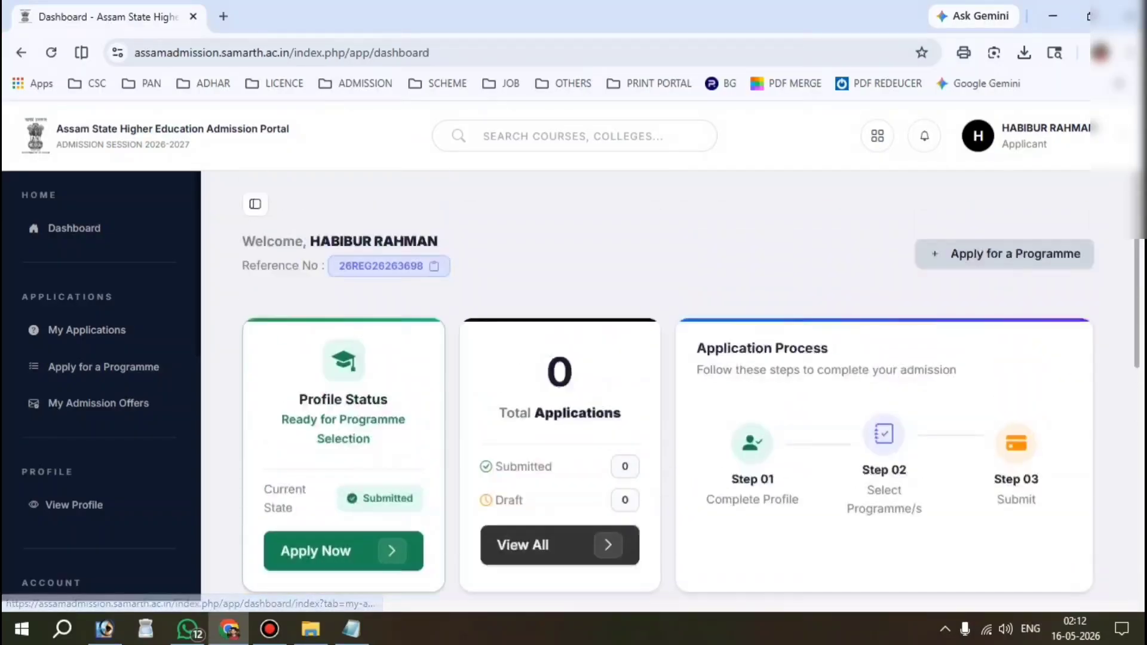
pyautogui.scroll(2, 344, 412)
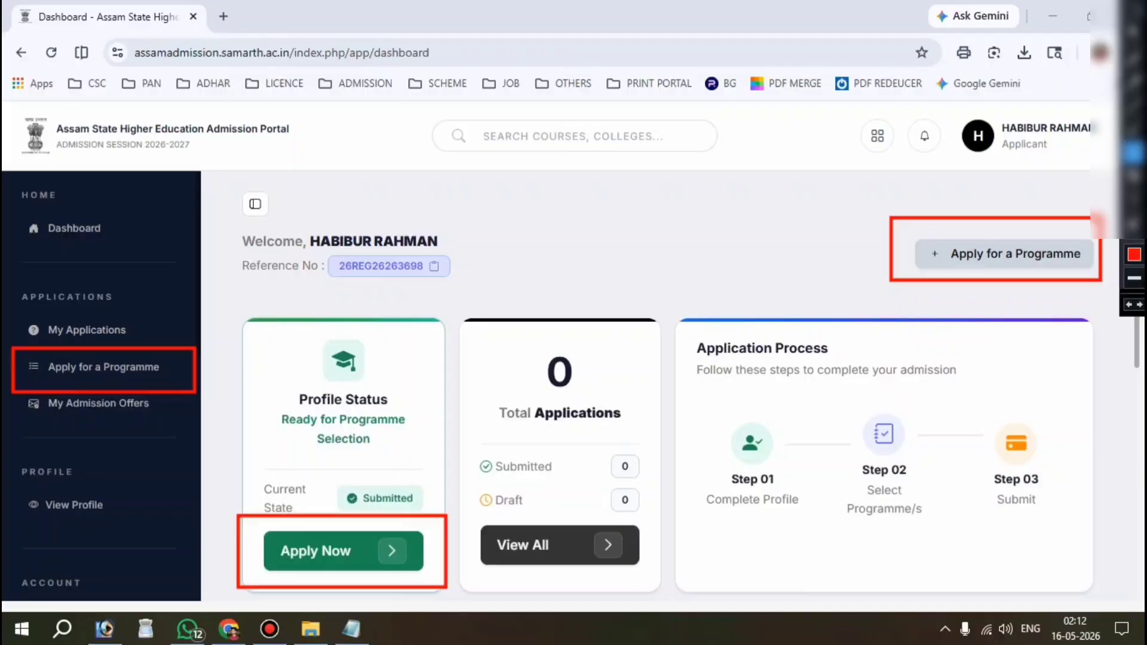
# Step: Start a new programme application with NON-CUET as the admission mode
pyautogui.click(335, 551)
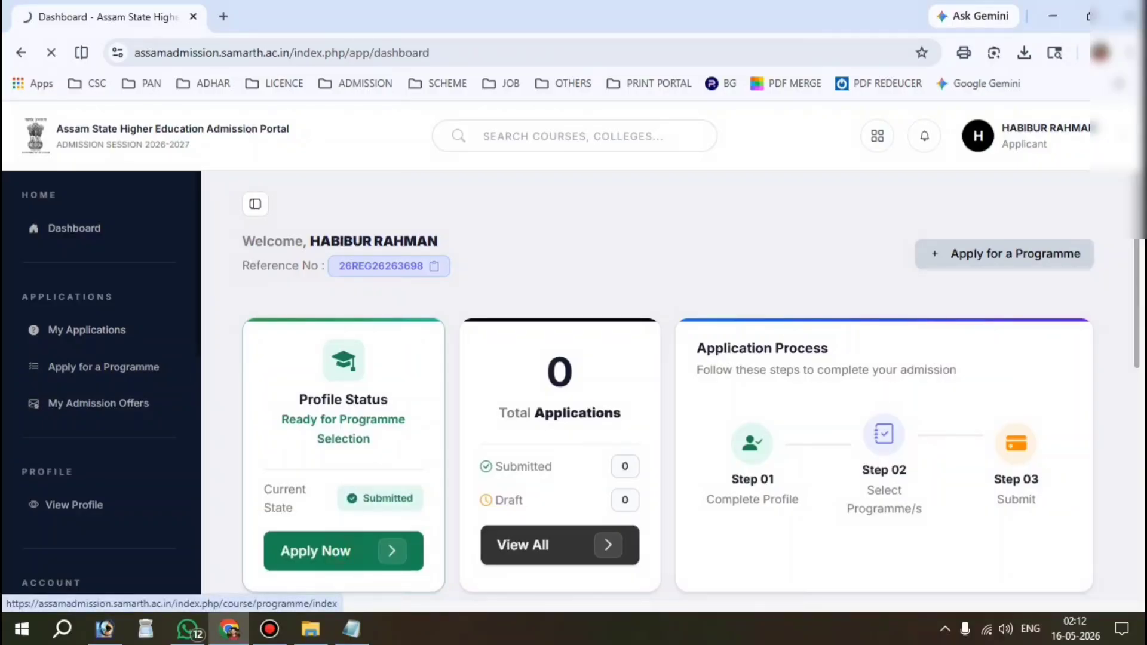
pyautogui.scroll(-1, 574, 388)
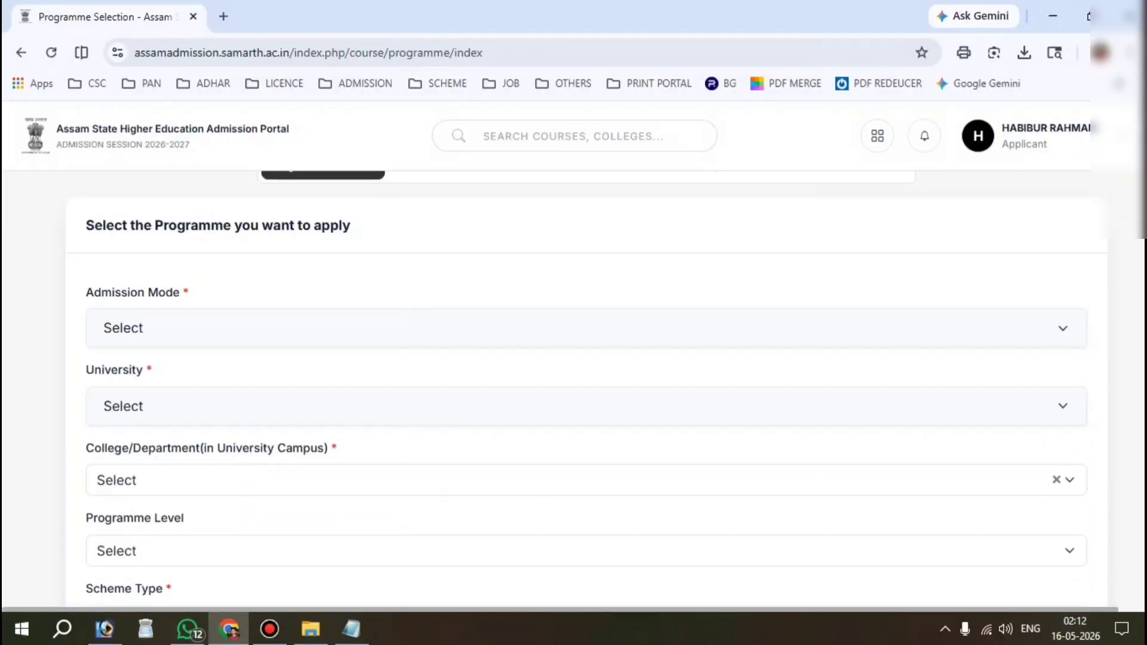
pyautogui.hotkey('ctrl', 'alt', 'd')
pyautogui.moveTo(60, 274)
pyautogui.mouseDown()
pyautogui.moveTo(270, 341)
pyautogui.moveTo(384, 345)
pyautogui.mouseUp()
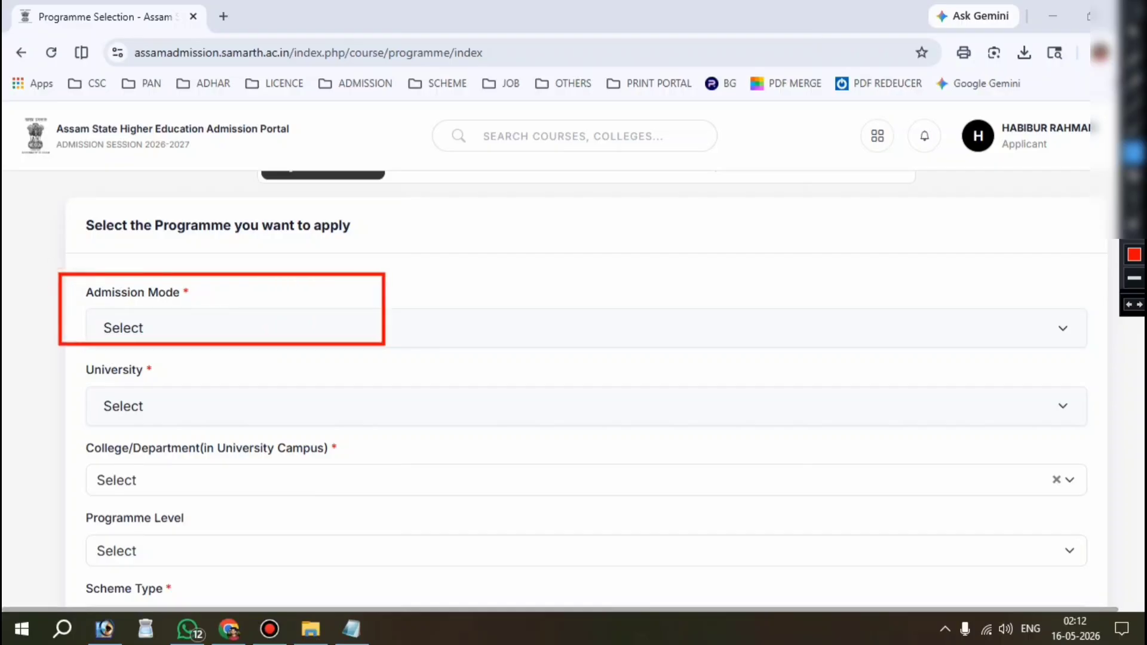
pyautogui.press('Escape')
pyautogui.click(147, 326)
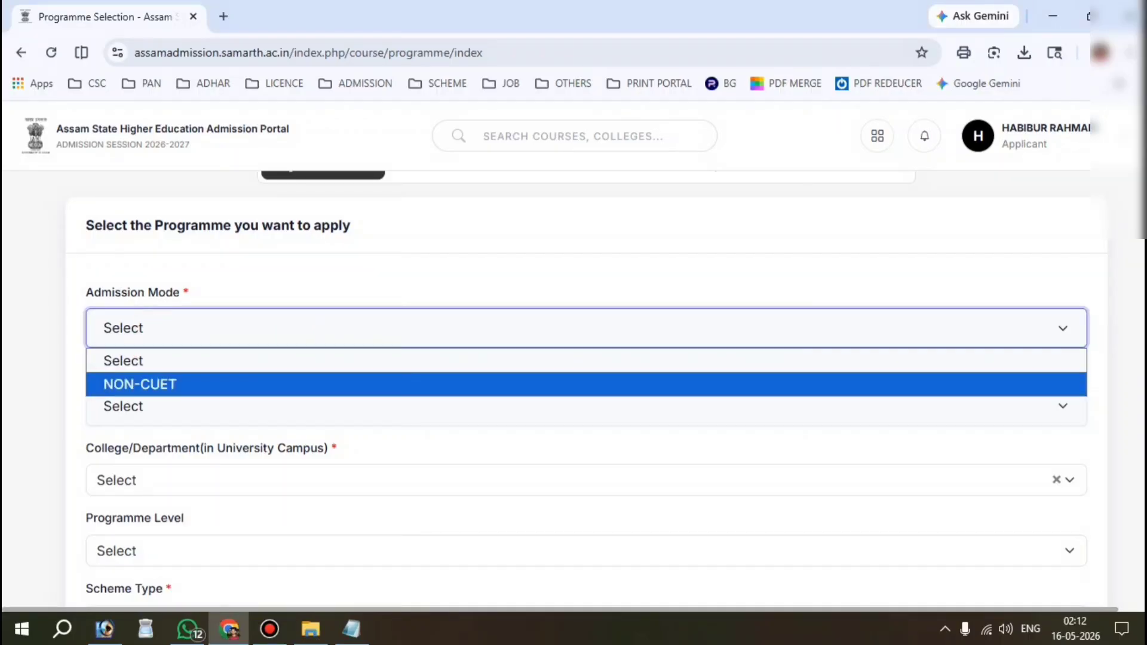
pyautogui.click(158, 385)
pyautogui.scroll(-1, 173, 386)
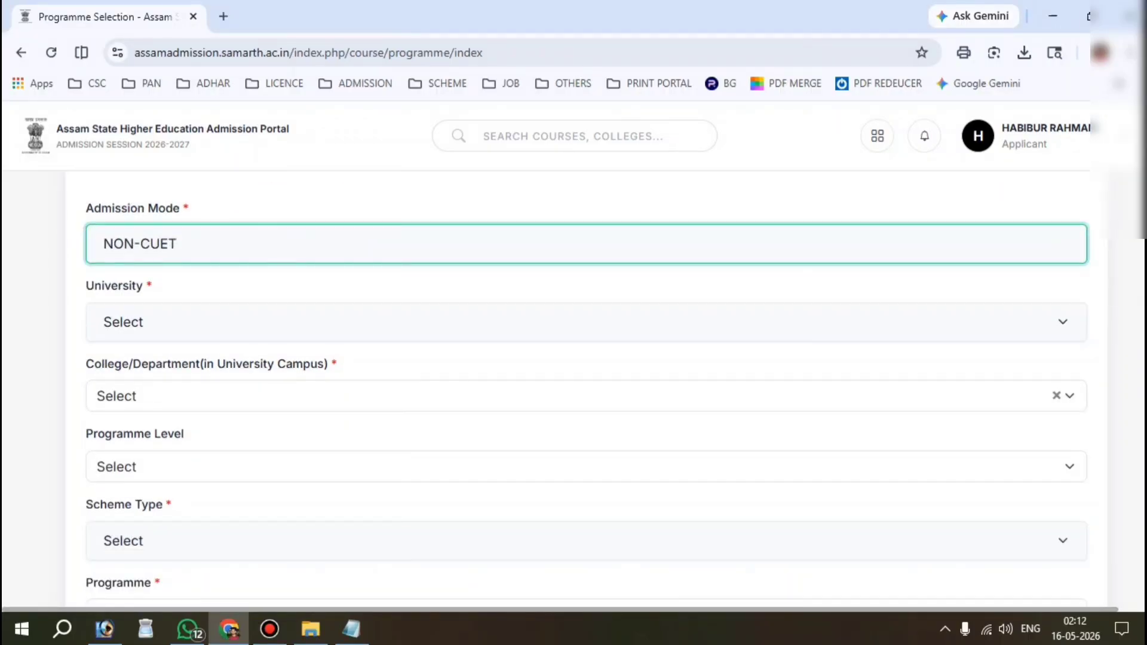
pyautogui.hotkey('ctrl', 'alt', 'd')
pyautogui.moveTo(70, 275); pyautogui.dragTo(300, 374)
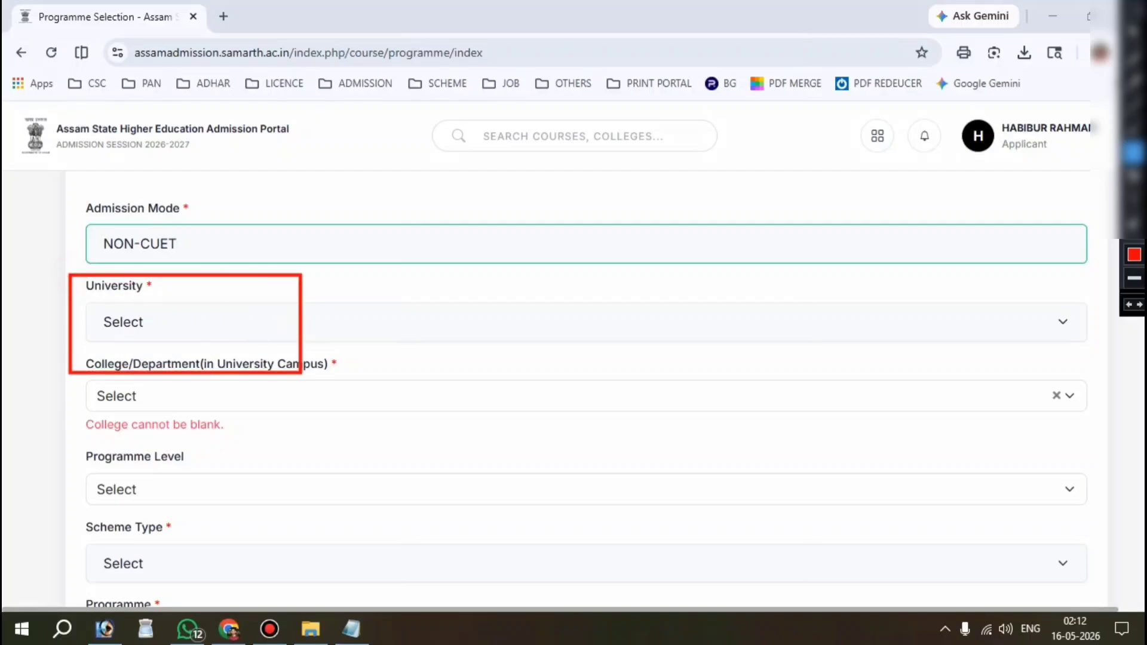
pyautogui.hotkey('ctrl', 'alt', 'd')
# Step: Choose Gauhati University and Milanjyoti College as university and college
pyautogui.click(169, 320)
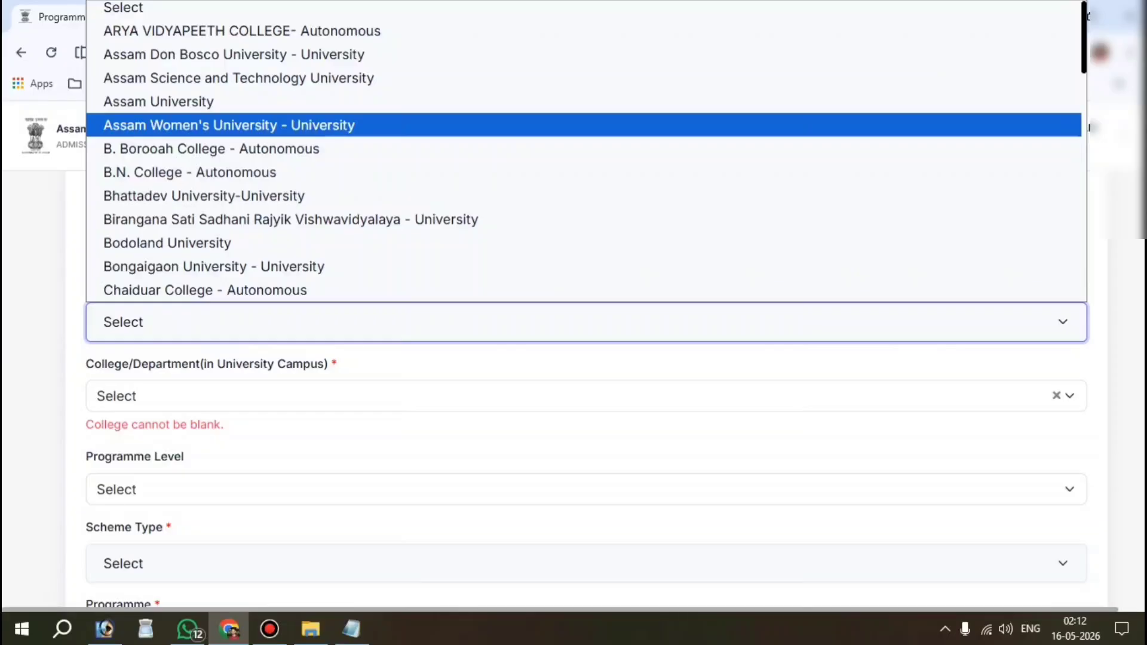
pyautogui.write('gau')
pyautogui.press('Down')
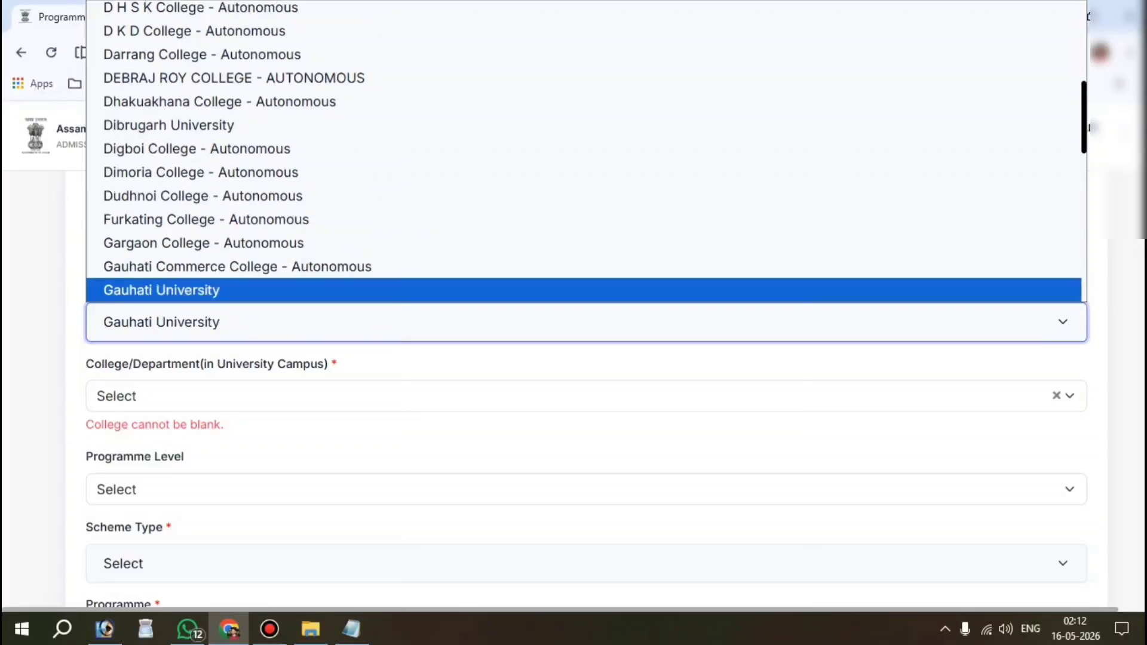
pyautogui.press('Return')
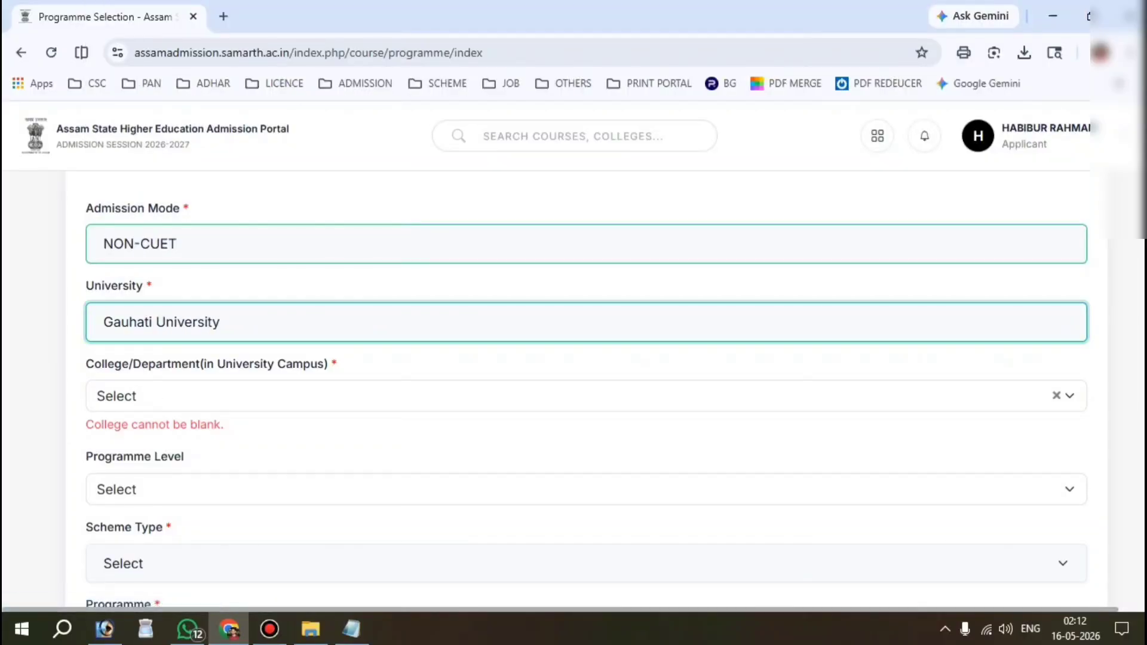
pyautogui.moveTo(94, 364); pyautogui.dragTo(328, 364)
pyautogui.scroll(-1, 215, 335)
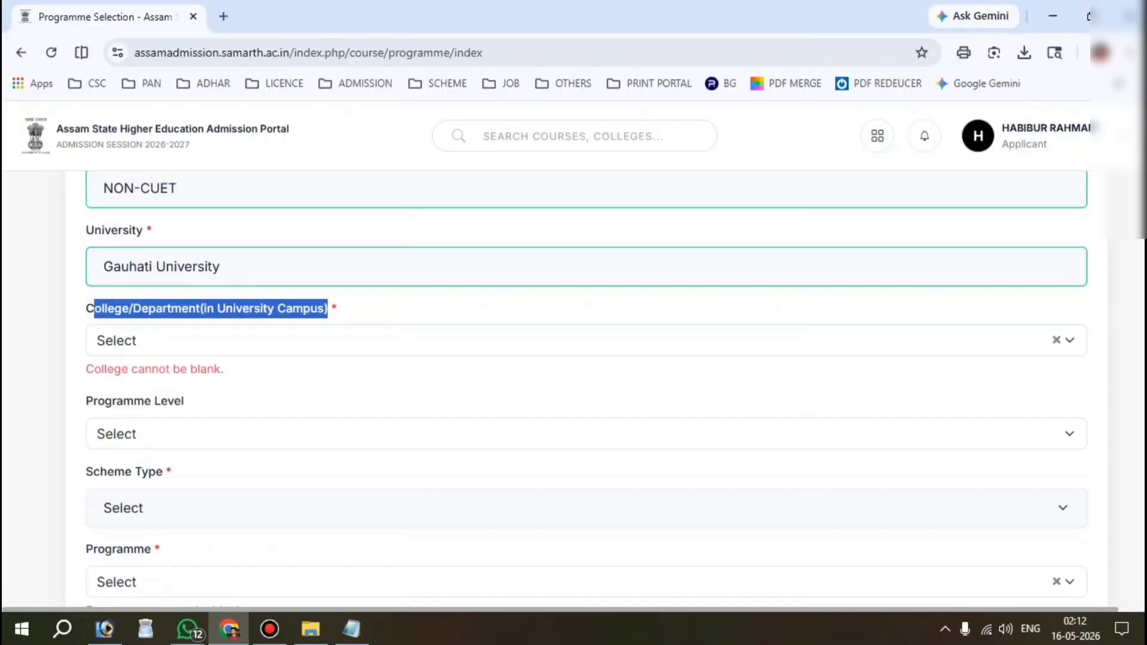
pyautogui.click(215, 337)
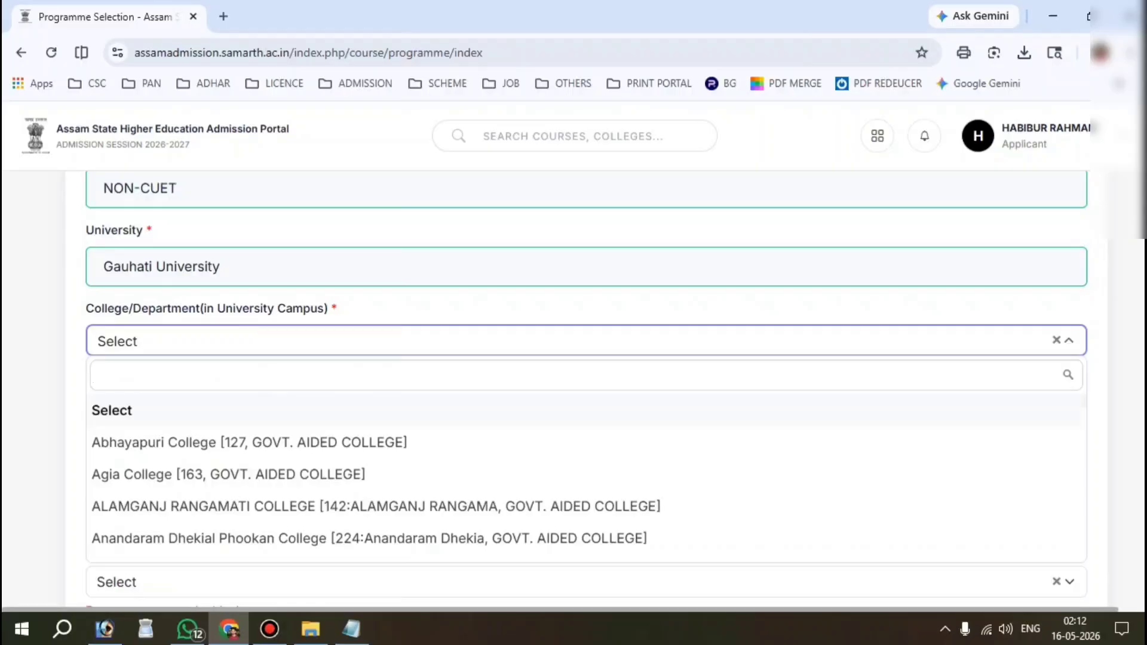
pyautogui.write('MILA')
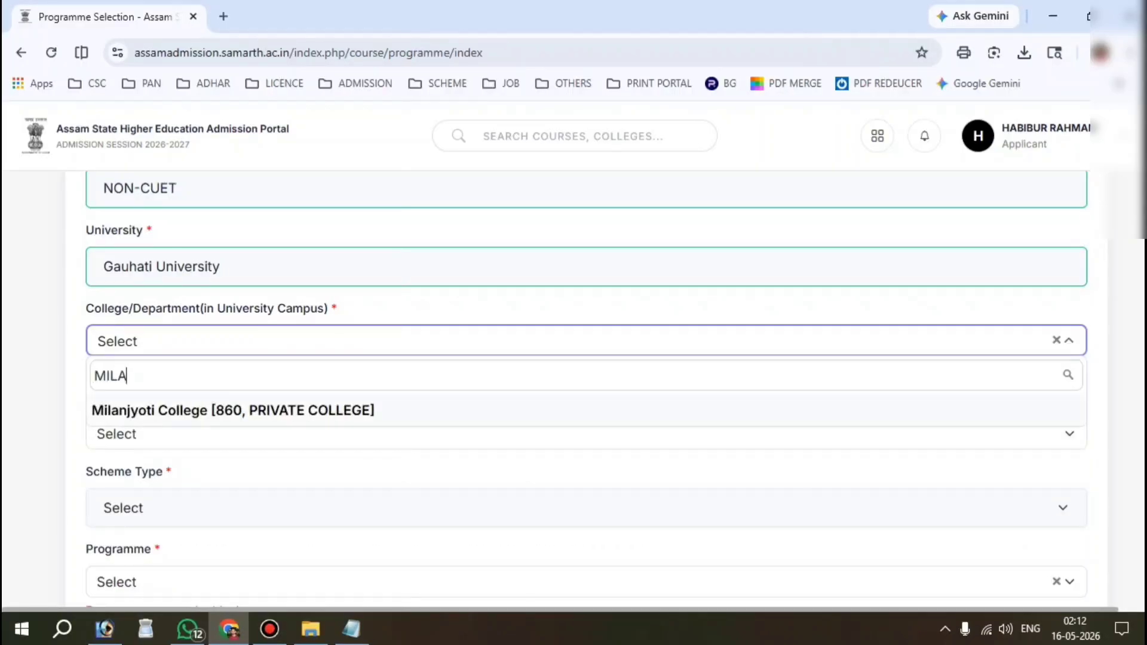
pyautogui.click(233, 406)
pyautogui.scroll(-2, 233, 405)
pyautogui.moveTo(80, 269); pyautogui.dragTo(184, 270)
# Step: Set the programme level to BACHELOR and the scheme type to NEP-STREAM
pyautogui.click(174, 292)
pyautogui.press('Down')
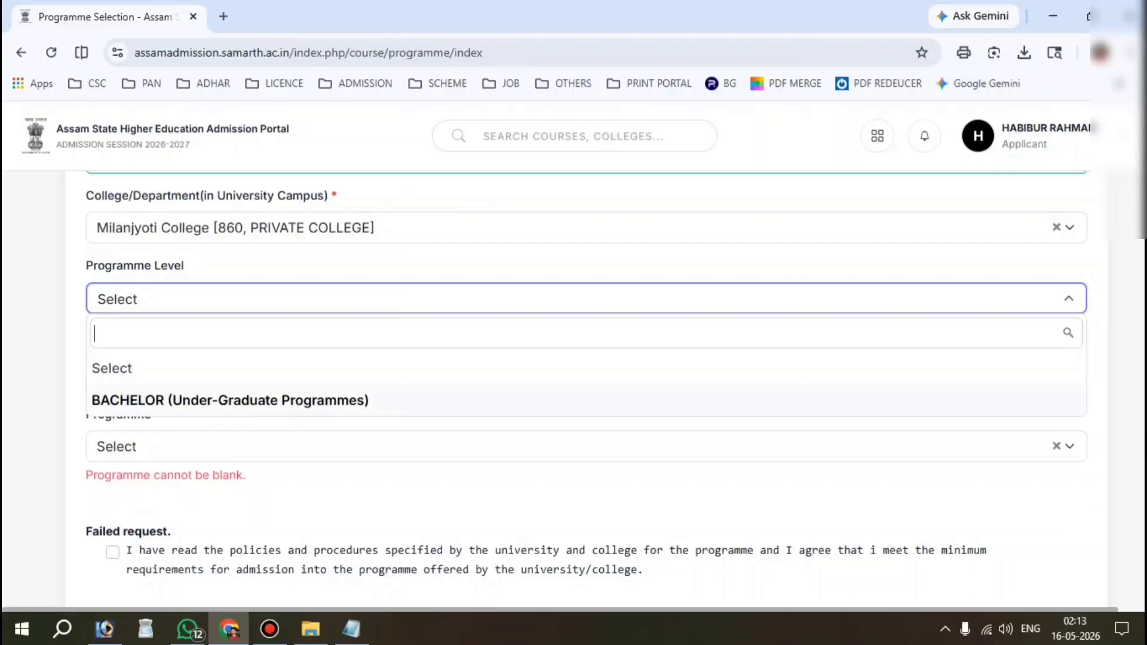
pyautogui.click(299, 399)
pyautogui.scroll(-1, 300, 399)
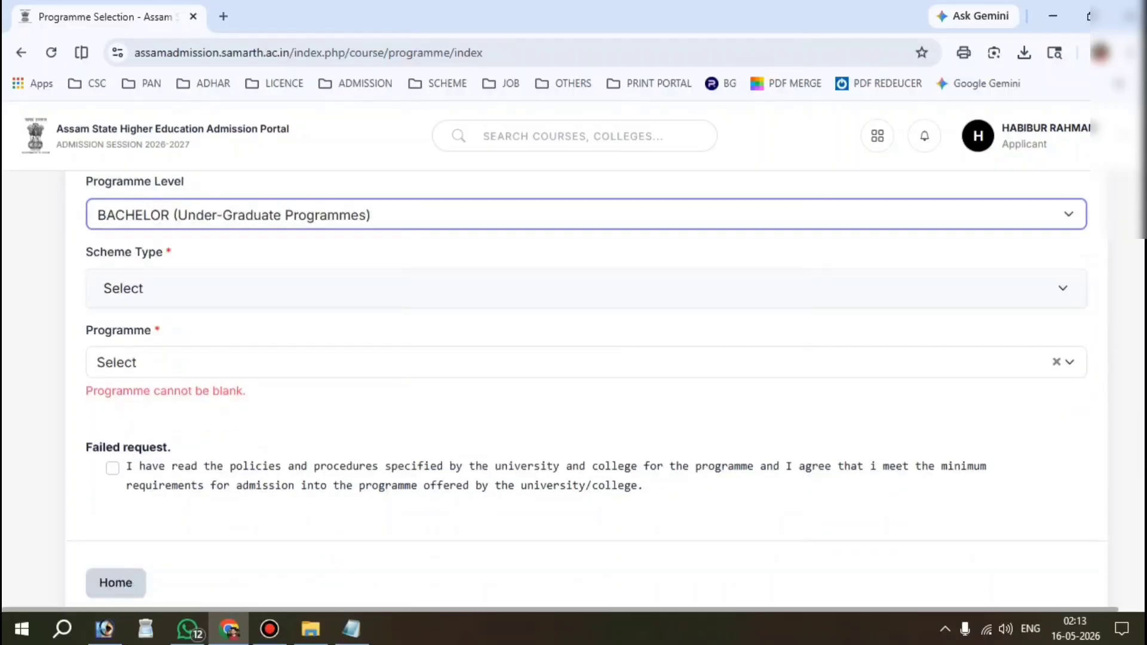
pyautogui.moveTo(86, 252); pyautogui.dragTo(163, 251)
pyautogui.click(191, 288)
pyautogui.press('Down')
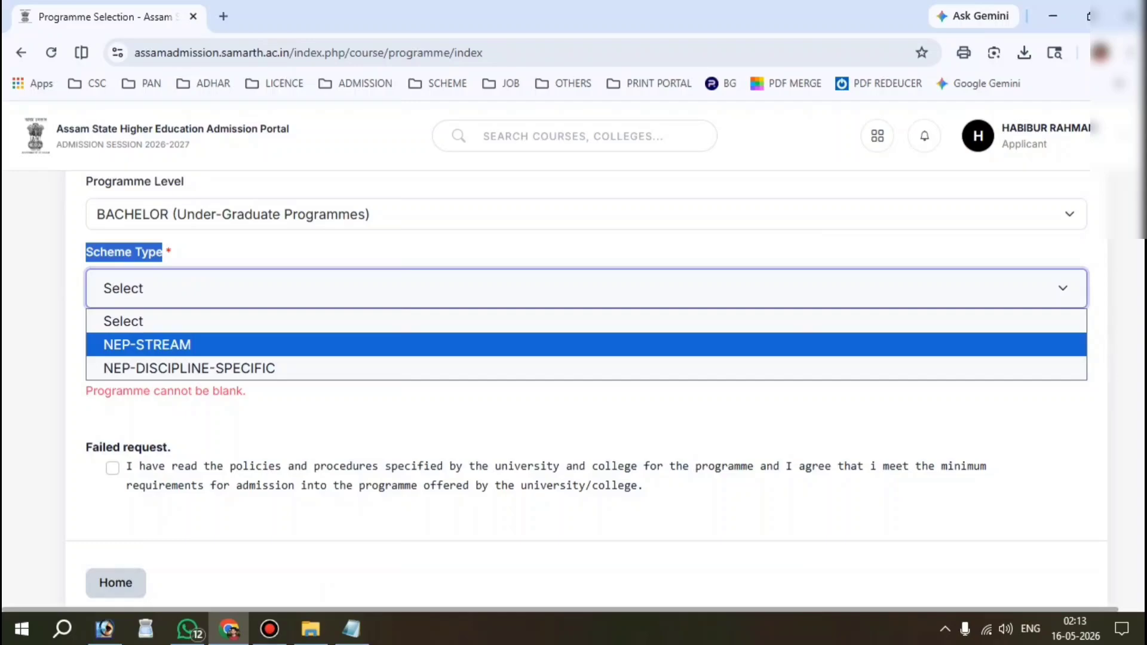
pyautogui.click(149, 345)
pyautogui.scroll(-1, 150, 345)
pyautogui.moveTo(82, 271); pyautogui.dragTo(152, 275)
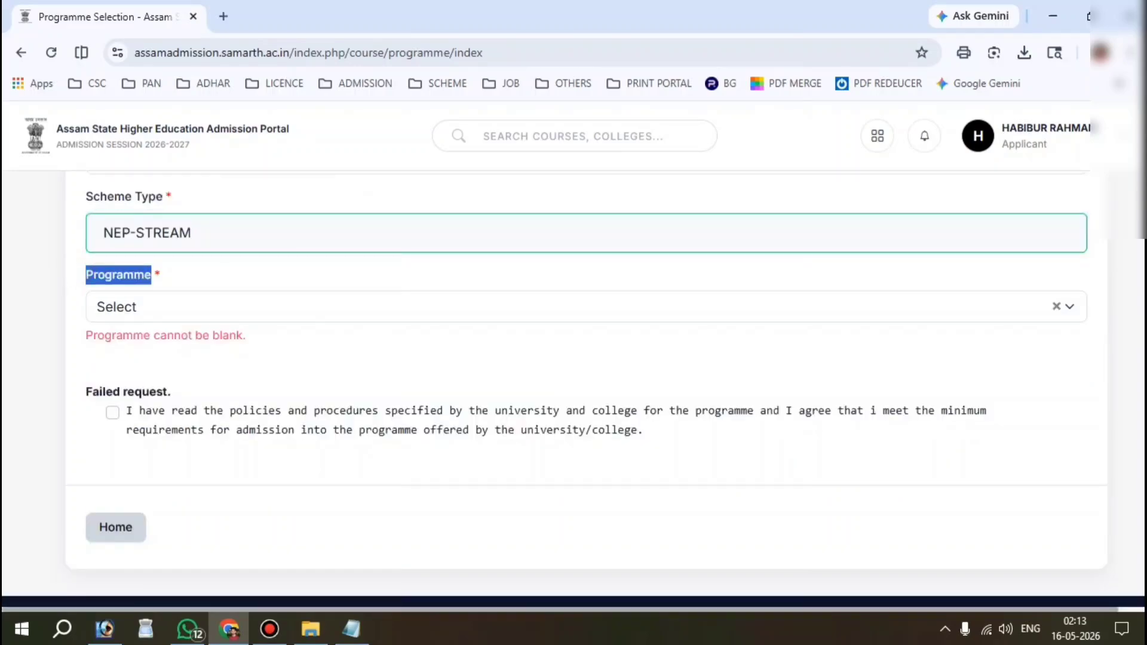
# Step: Select Bachelor of Arts(Arts FoA) as the programme and accept the admission policies agreement
pyautogui.click(170, 306)
pyautogui.press('Down')
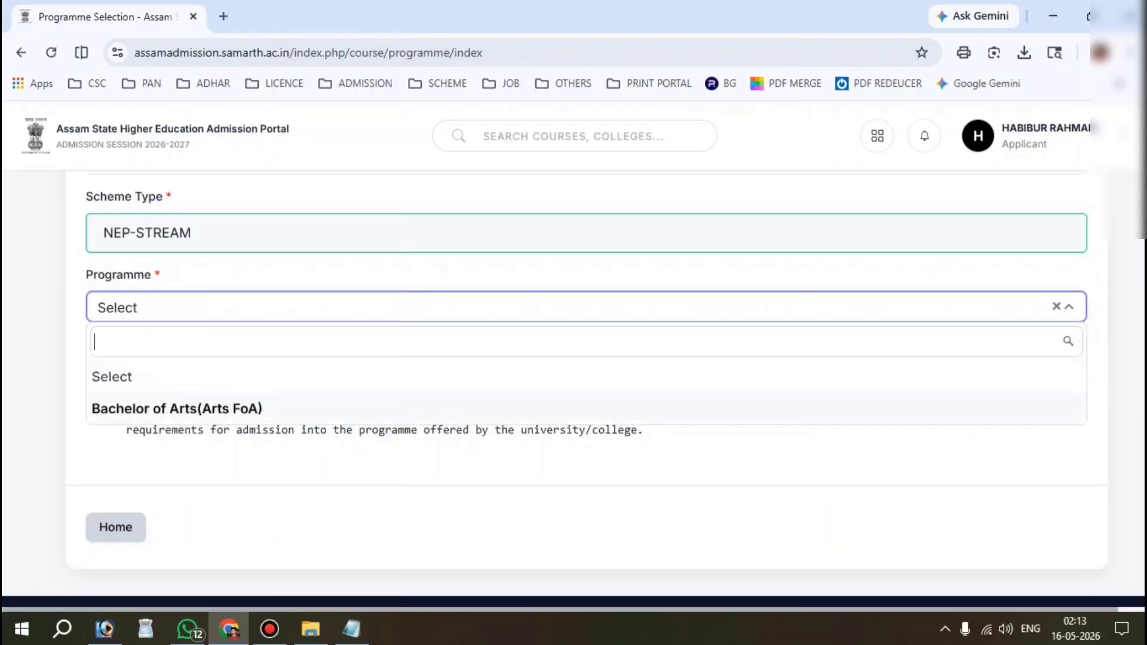
pyautogui.press('Up')
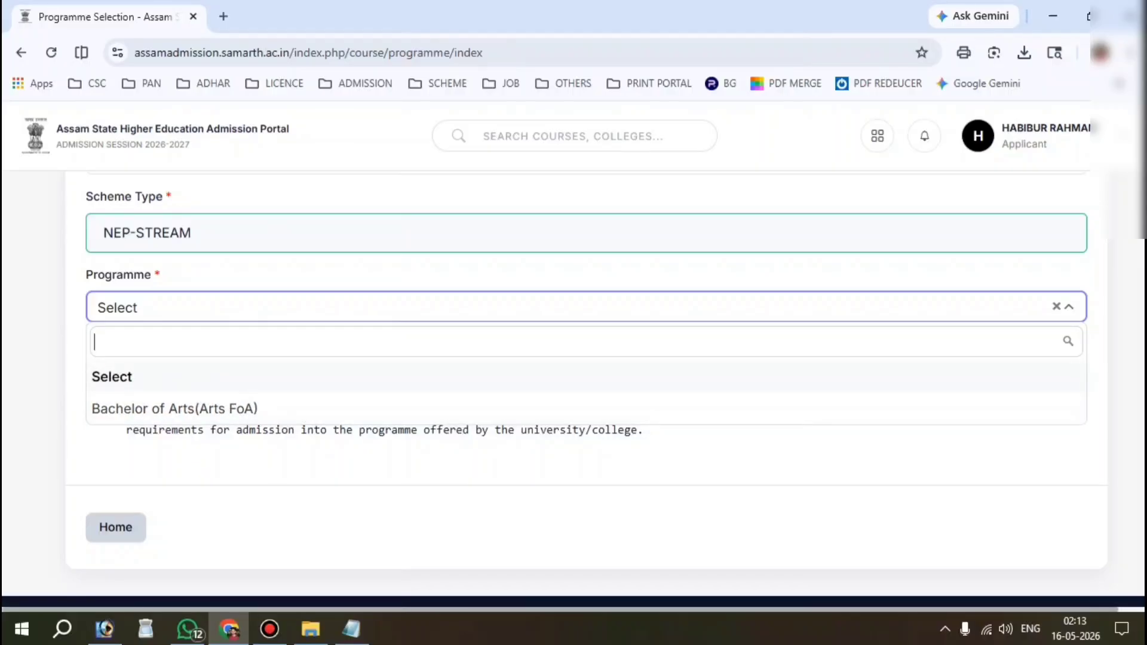
pyautogui.press('Down')
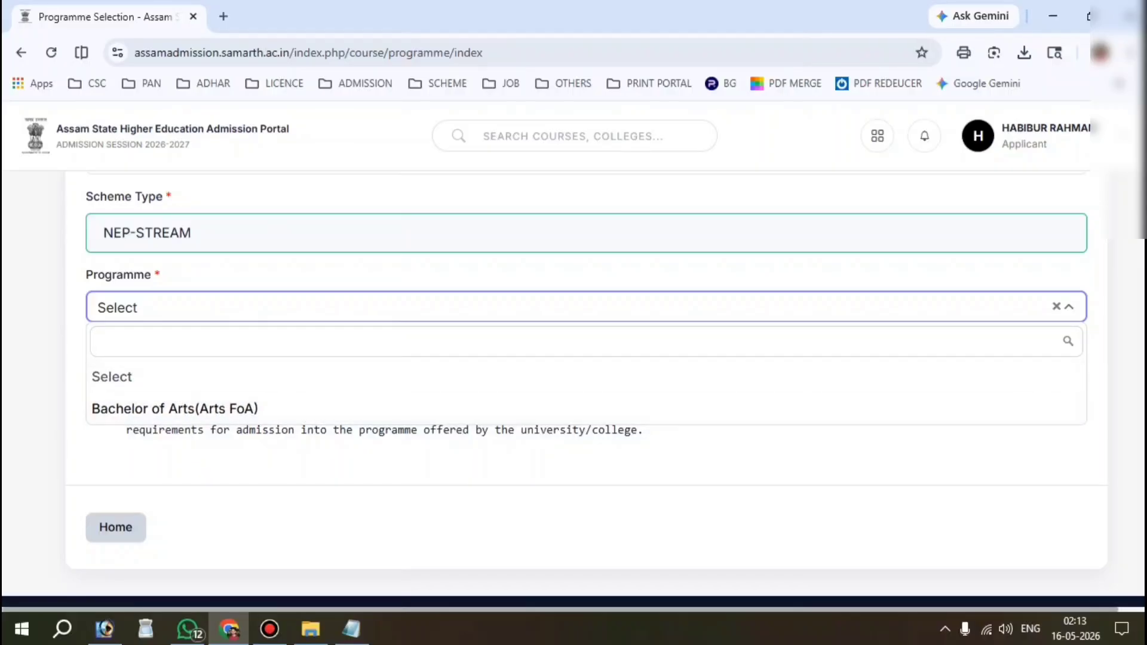
pyautogui.press('Up')
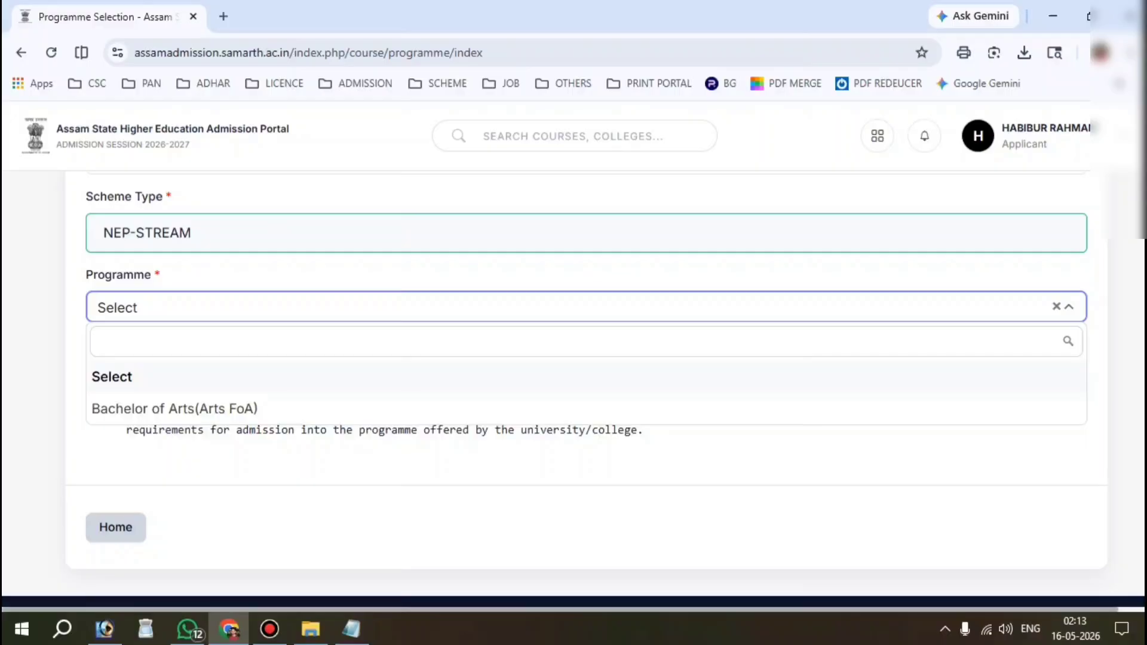
pyautogui.press('Down')
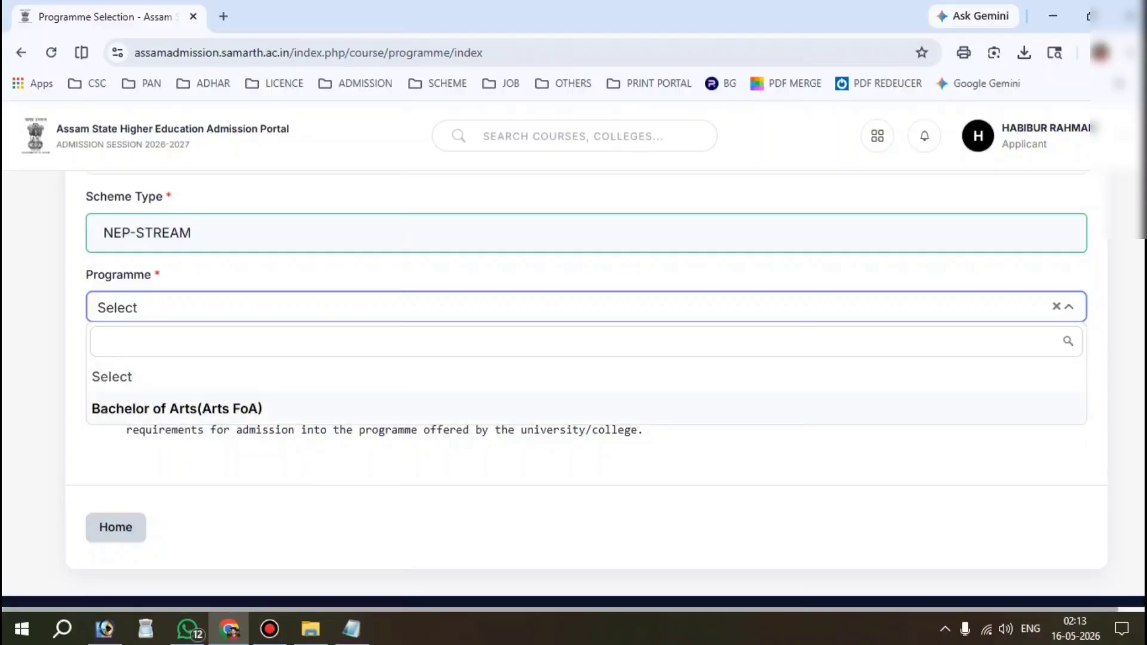
pyautogui.click(226, 402)
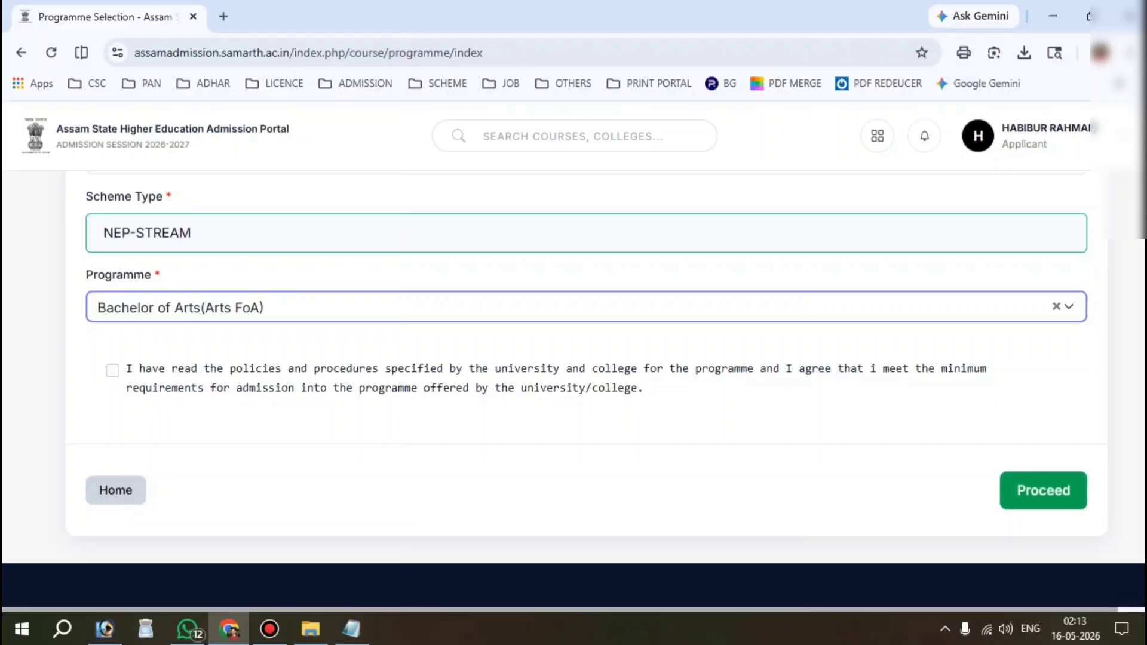
pyautogui.click(112, 370)
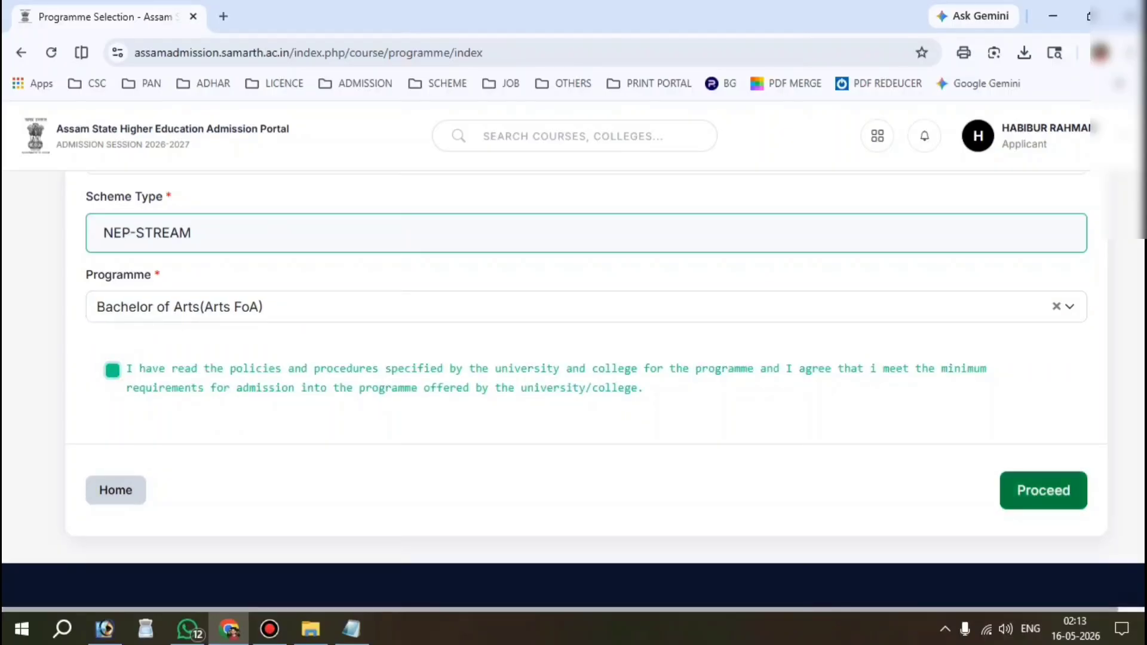
# Step: Continue past the programme form and keep the 1 Major 1 Minor admission scheme
pyautogui.click(1045, 491)
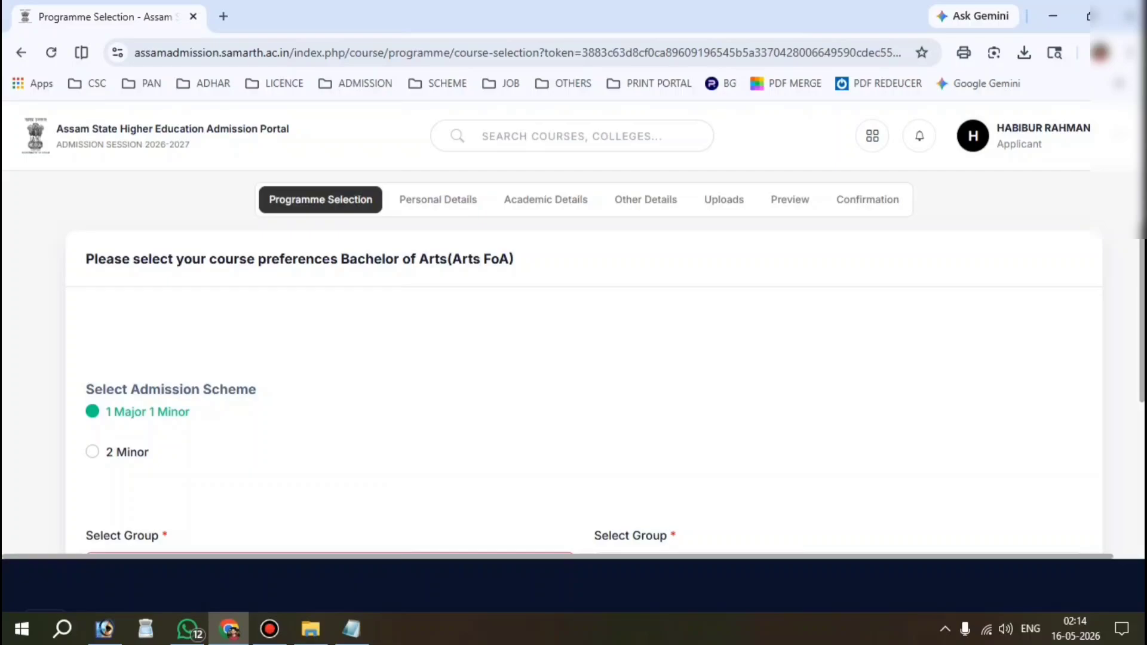
pyautogui.click(92, 452)
pyautogui.scroll(-2, 584, 363)
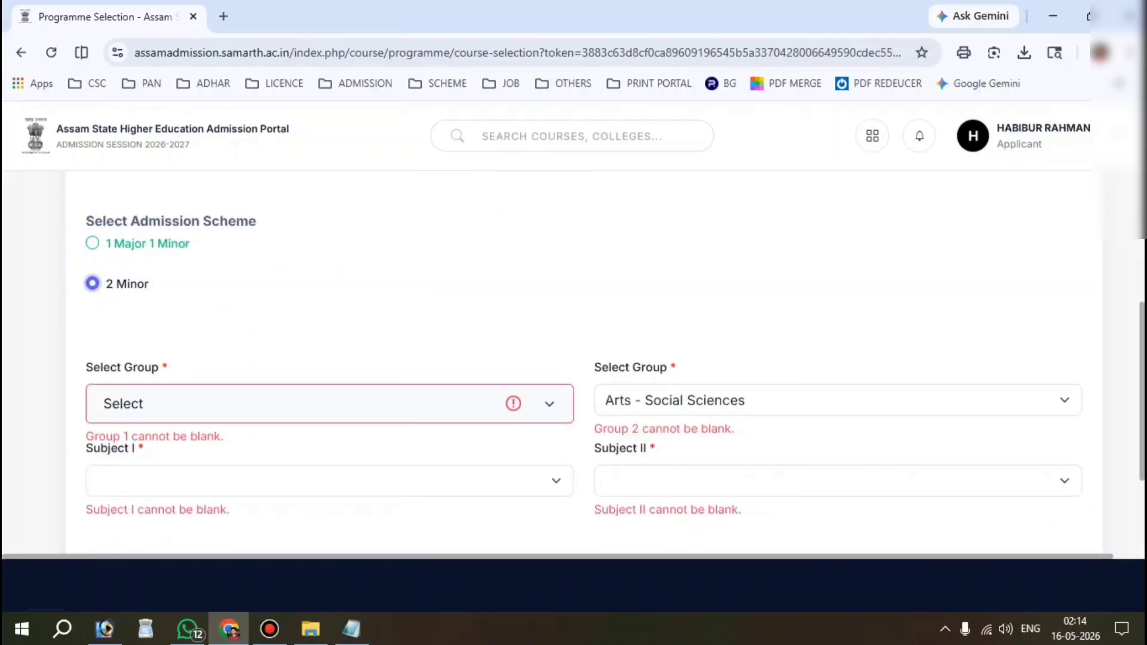
pyautogui.click(92, 243)
pyautogui.scroll(-1, 583, 363)
pyautogui.moveTo(79, 282); pyautogui.dragTo(160, 284)
# Step: Set the first group to Arts - Social Sciences with Political Science as Subject I
pyautogui.click(211, 327)
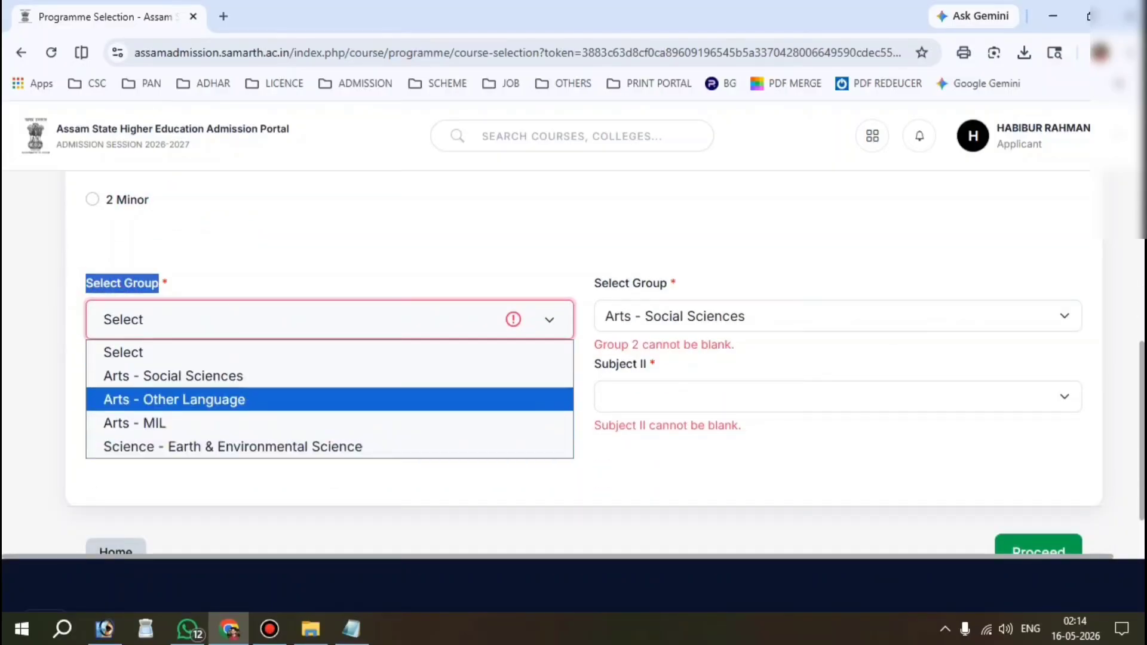
pyautogui.click(209, 376)
pyautogui.click(221, 391)
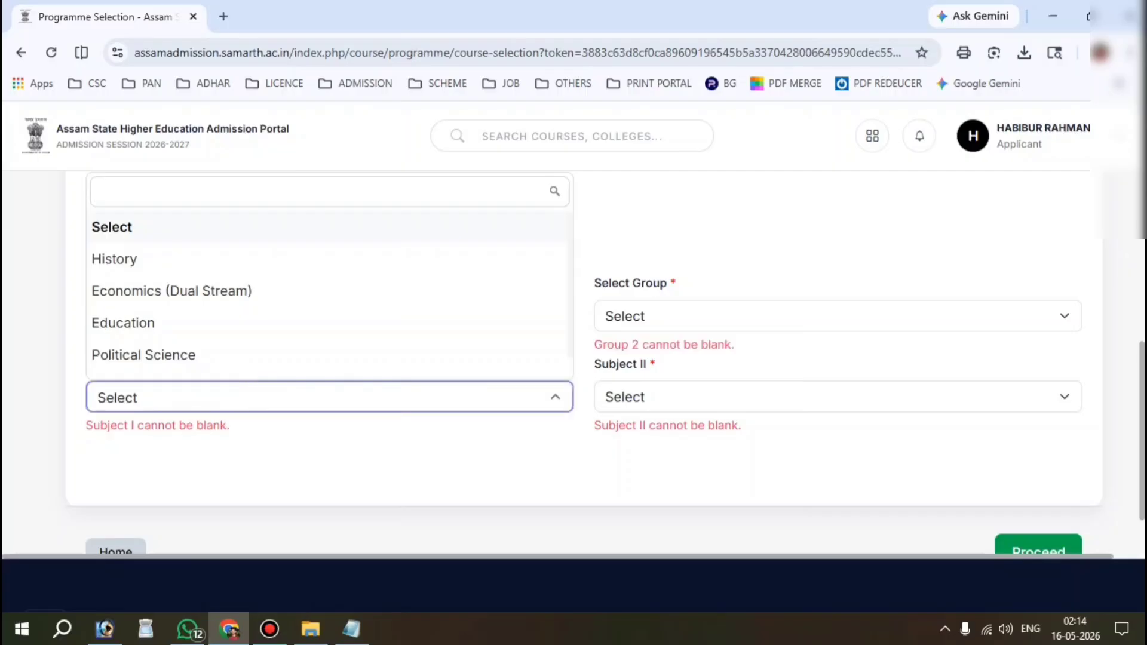
pyautogui.scroll(-1, 215, 335)
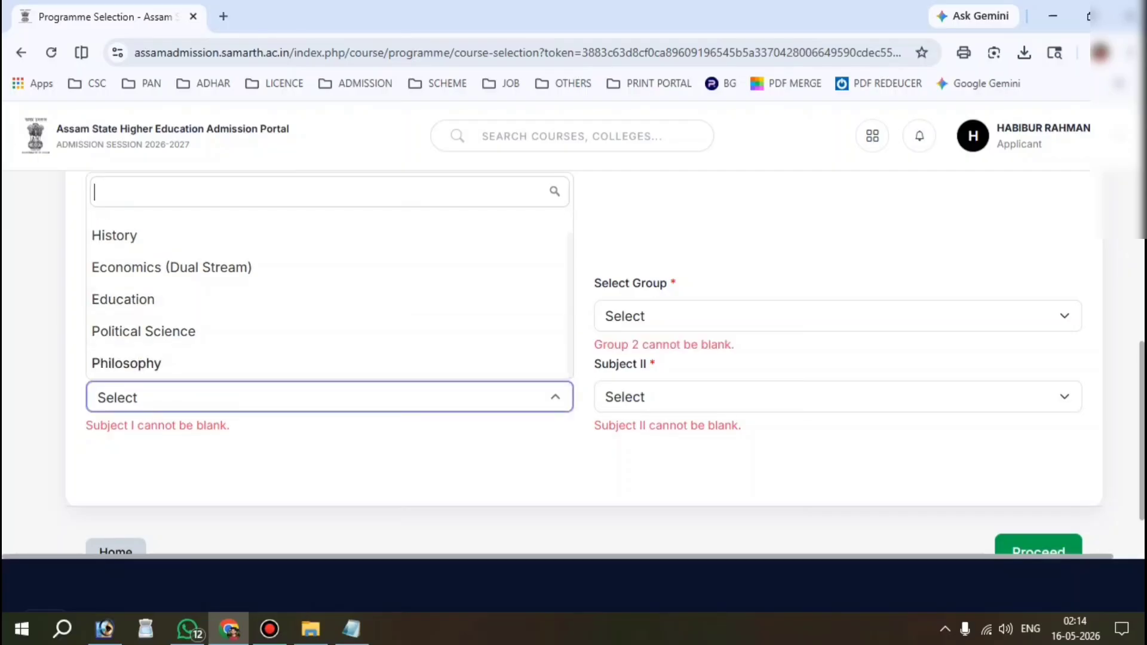
pyautogui.click(144, 331)
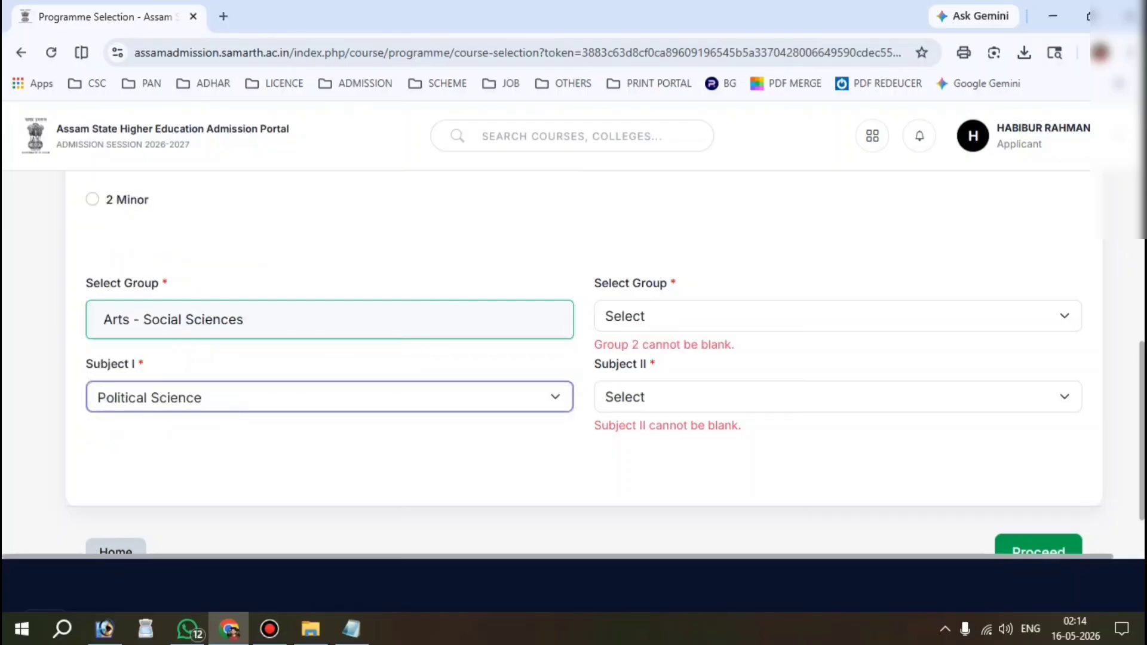
pyautogui.click(213, 320)
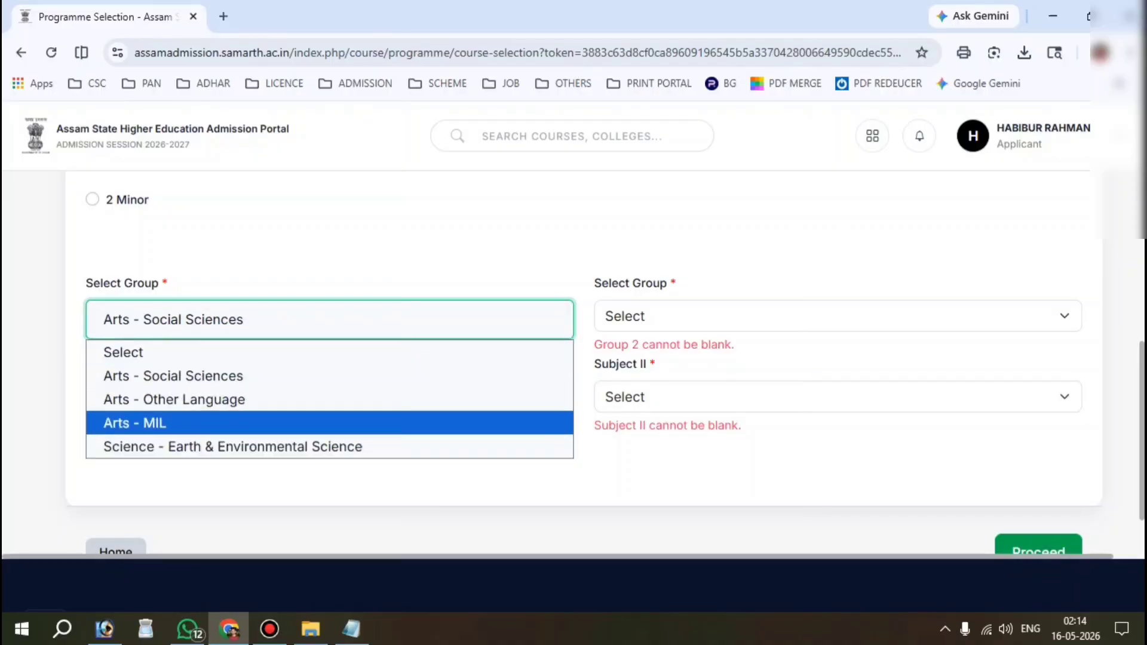
pyautogui.click(180, 423)
pyautogui.click(192, 398)
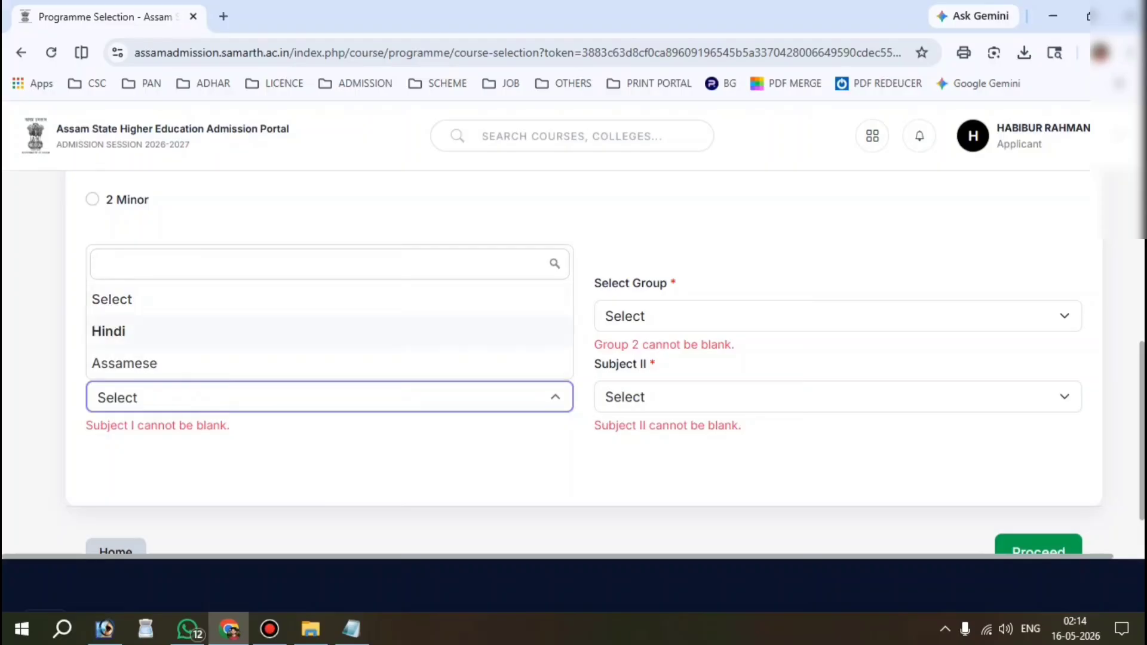
pyautogui.click(56, 333)
pyautogui.click(191, 326)
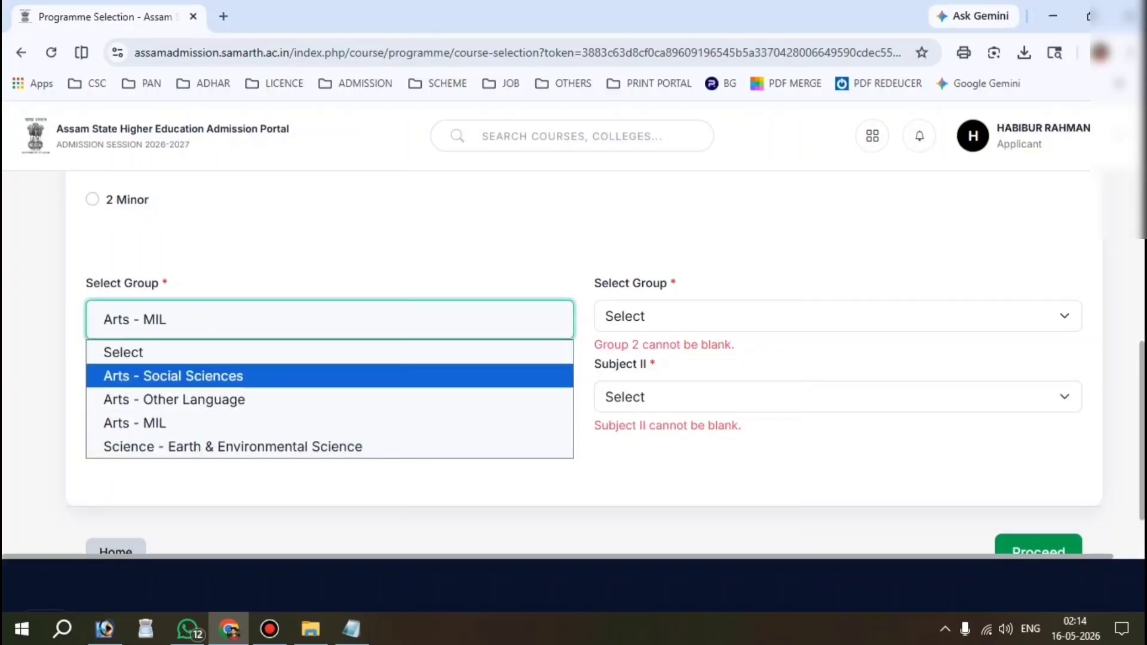
pyautogui.click(163, 376)
pyautogui.click(154, 326)
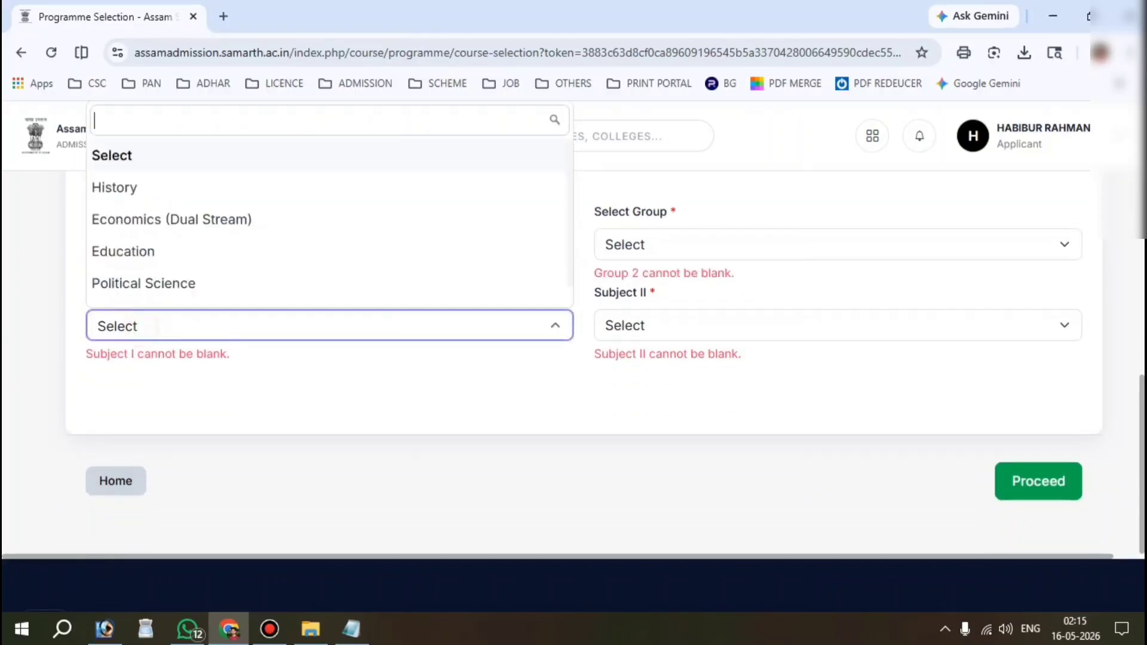
pyautogui.click(199, 282)
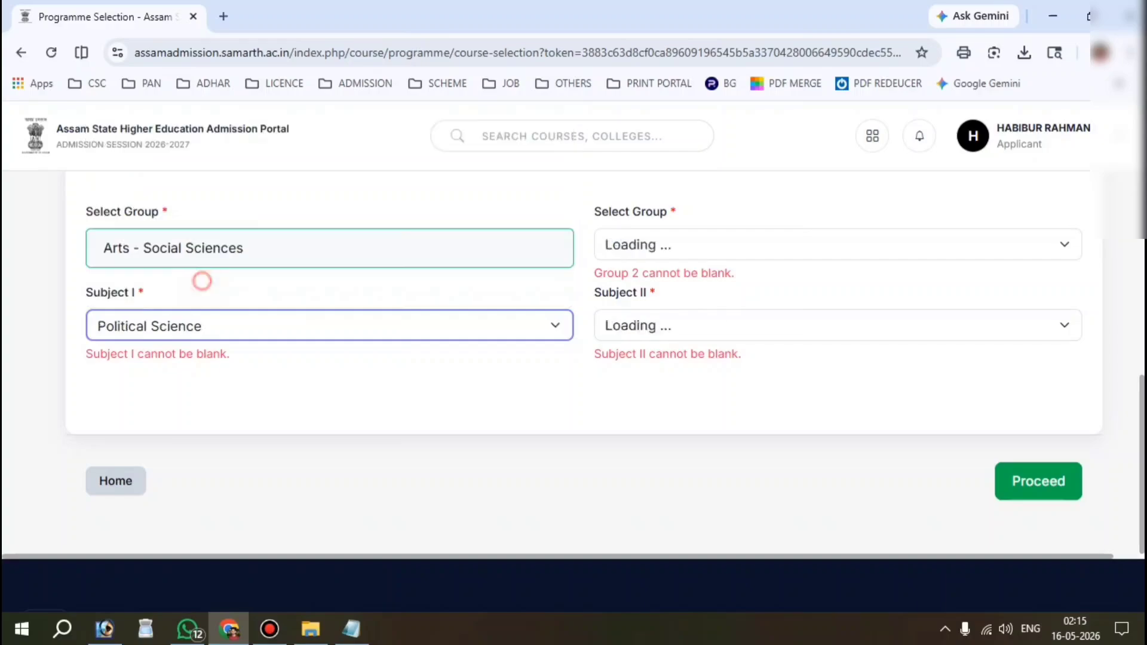
# Step: Set the second group to Arts - Social Sciences with Education as Subject II
pyautogui.click(679, 356)
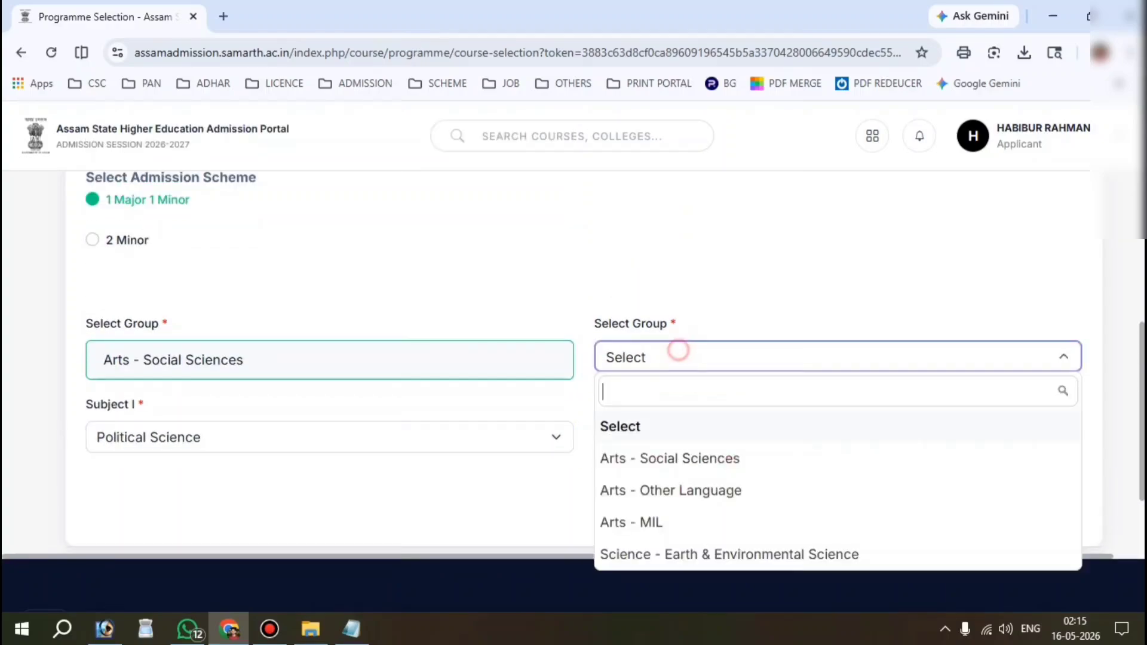
pyautogui.click(664, 458)
pyautogui.scroll(-2, 664, 457)
pyautogui.click(719, 359)
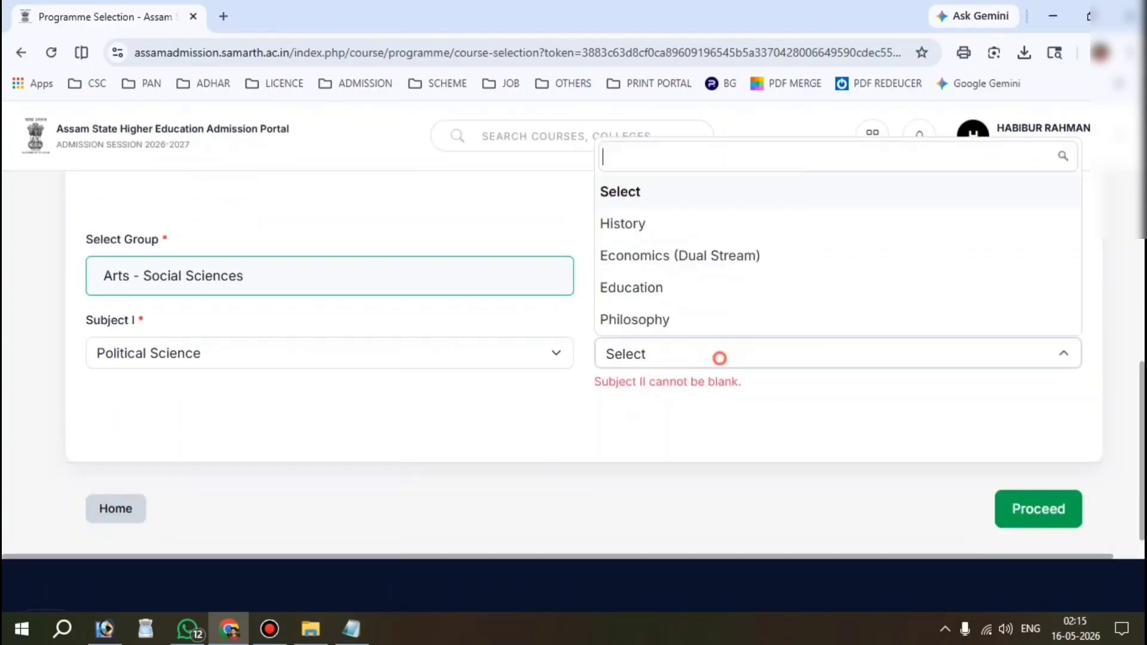
pyautogui.click(687, 297)
pyautogui.click(410, 445)
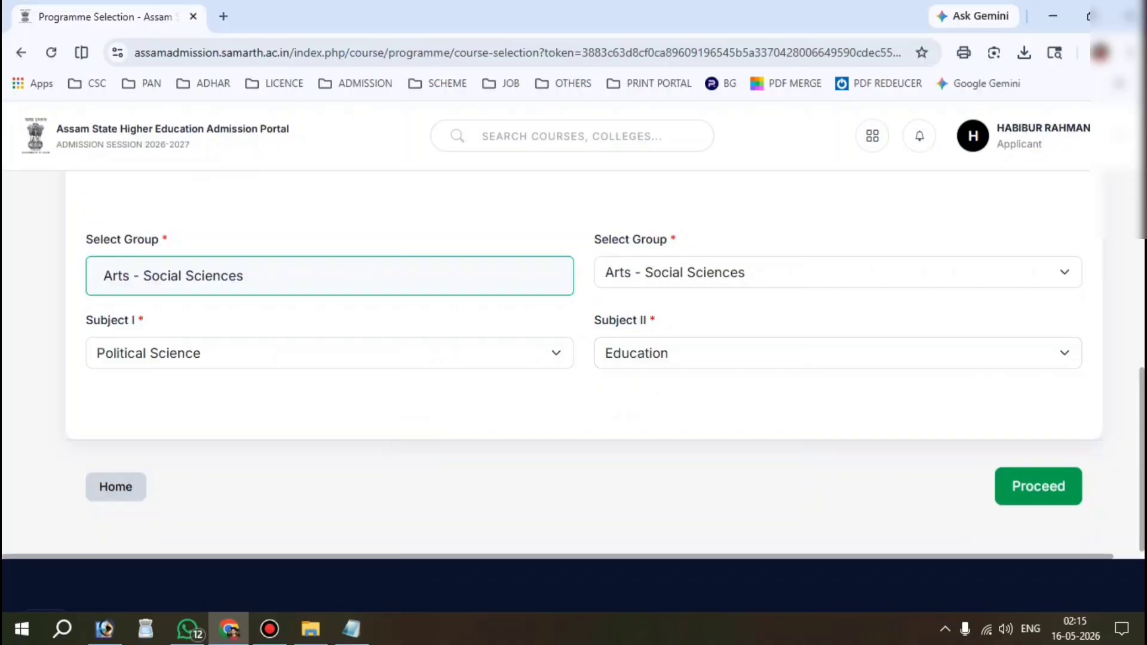
pyautogui.scroll(-1, 573, 364)
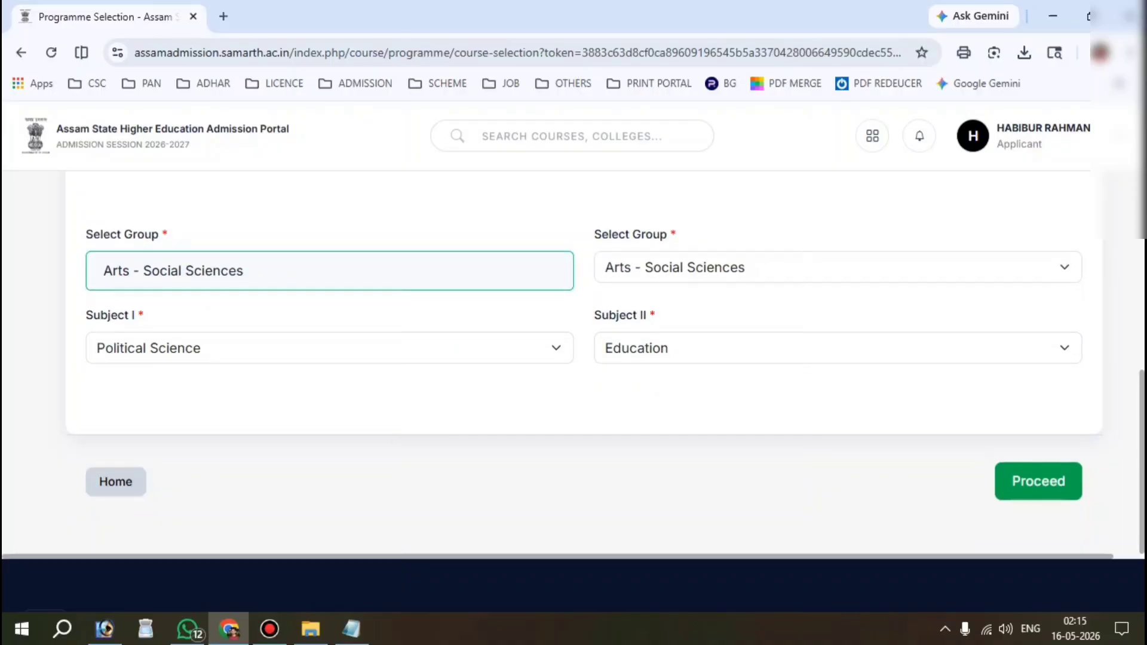
# Step: Proceed past Programme Selection and Personal Details to the empty Class X Academic Details form
pyautogui.click(1057, 481)
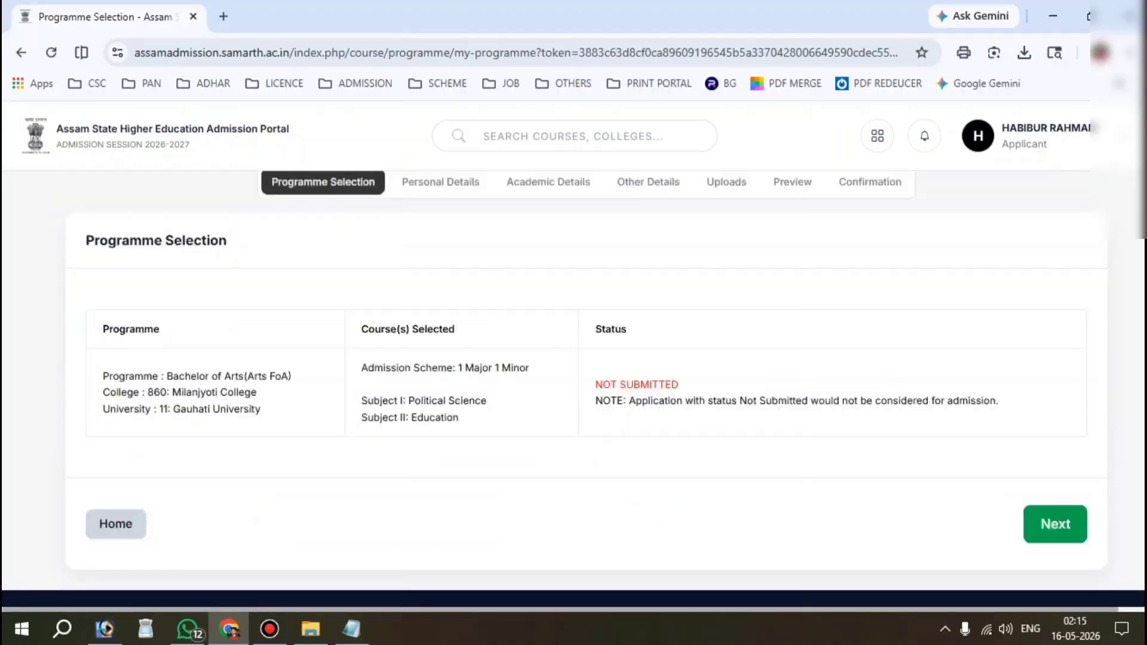
pyautogui.click(1061, 524)
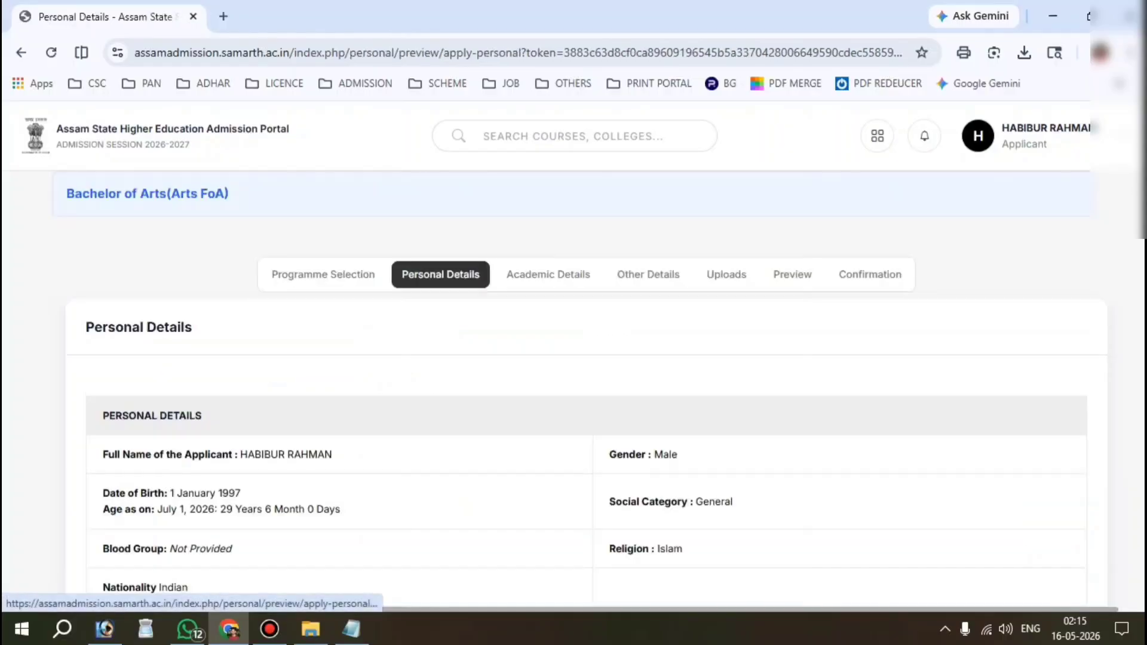
pyautogui.scroll(-3, 1062, 524)
pyautogui.scroll(-10, 1061, 524)
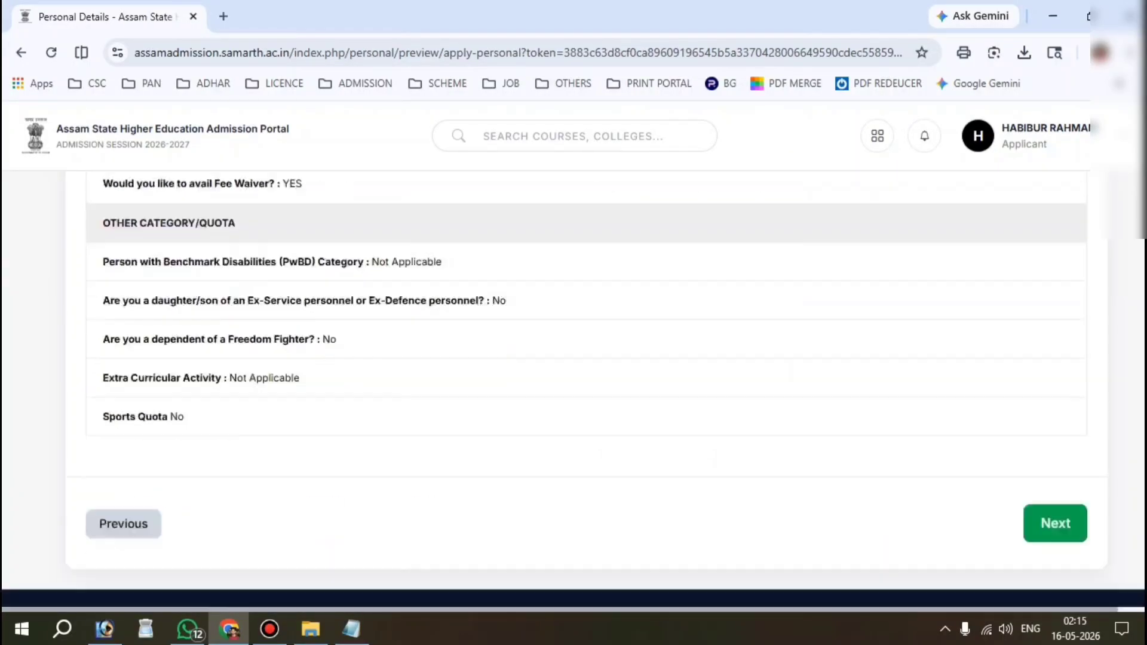
pyautogui.click(1052, 381)
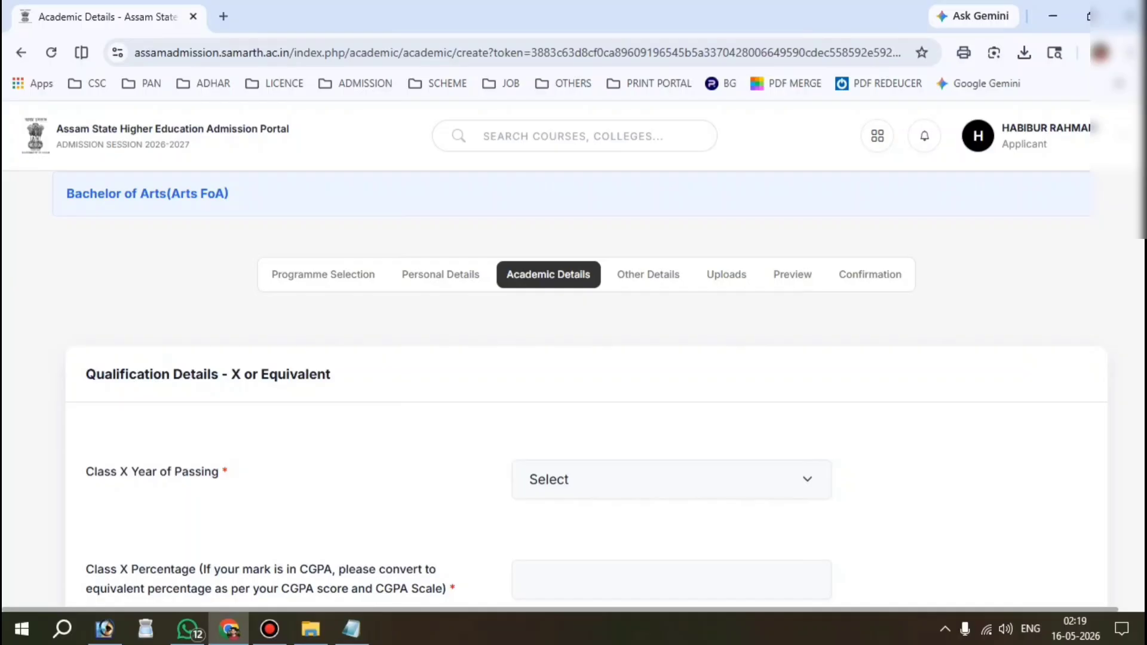
# Step: Enter Class X year of passing 2024 and percentage 60
pyautogui.hotkey('ctrl', 'alt', 'd')
pyautogui.moveTo(42, 349); pyautogui.dragTo(539, 450)
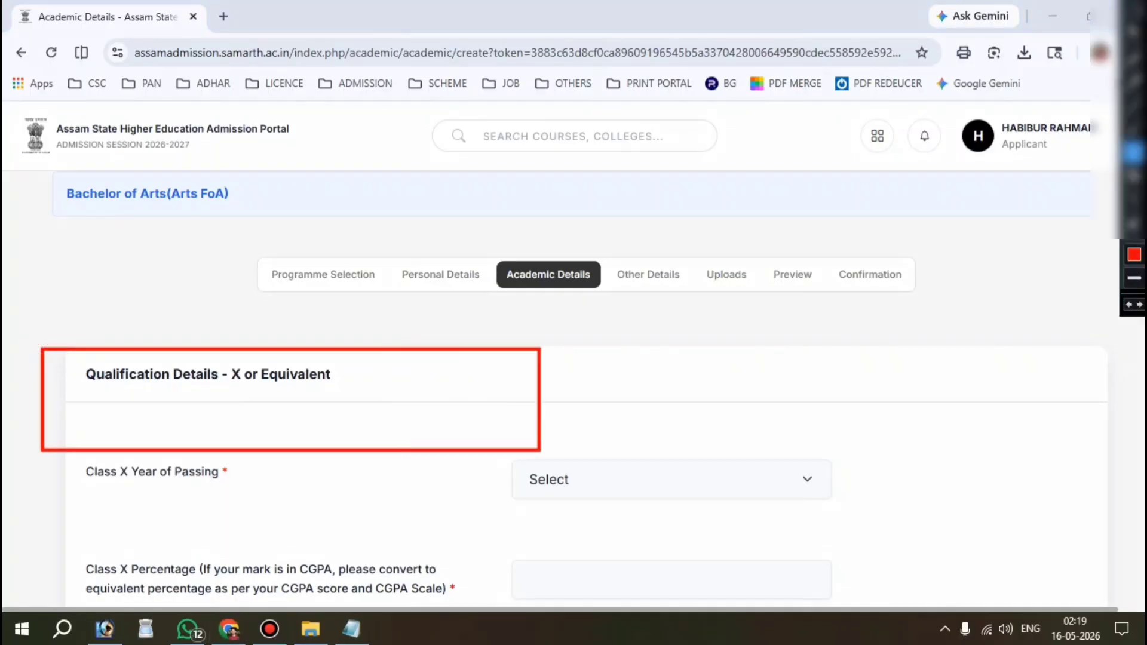
pyautogui.hotkey('ctrl', 'alt', 'd')
pyautogui.moveTo(56, 472); pyautogui.dragTo(219, 472)
pyautogui.click(646, 478)
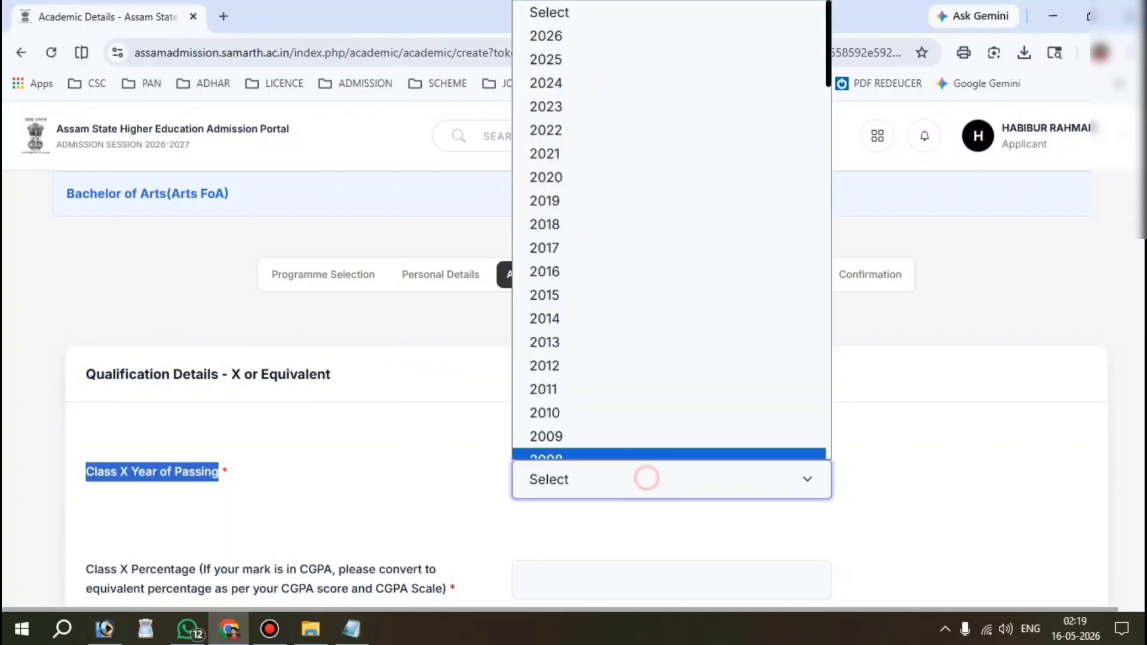
pyautogui.click(597, 83)
pyautogui.scroll(-3, 598, 298)
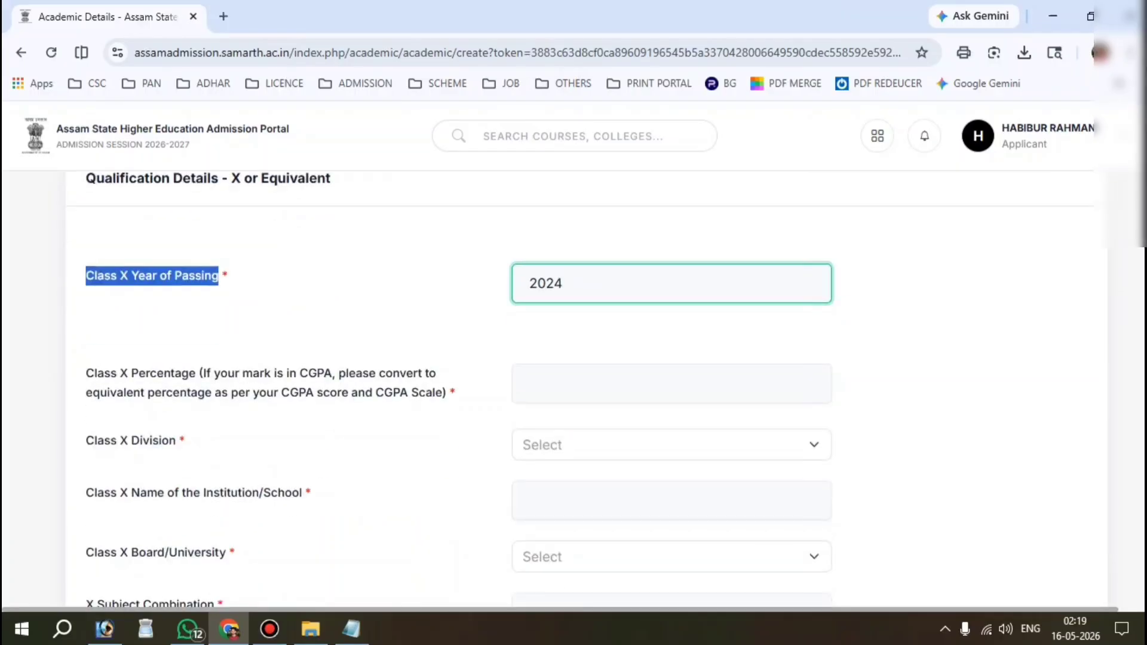
pyautogui.moveTo(78, 371); pyautogui.dragTo(203, 374)
pyautogui.click(653, 385)
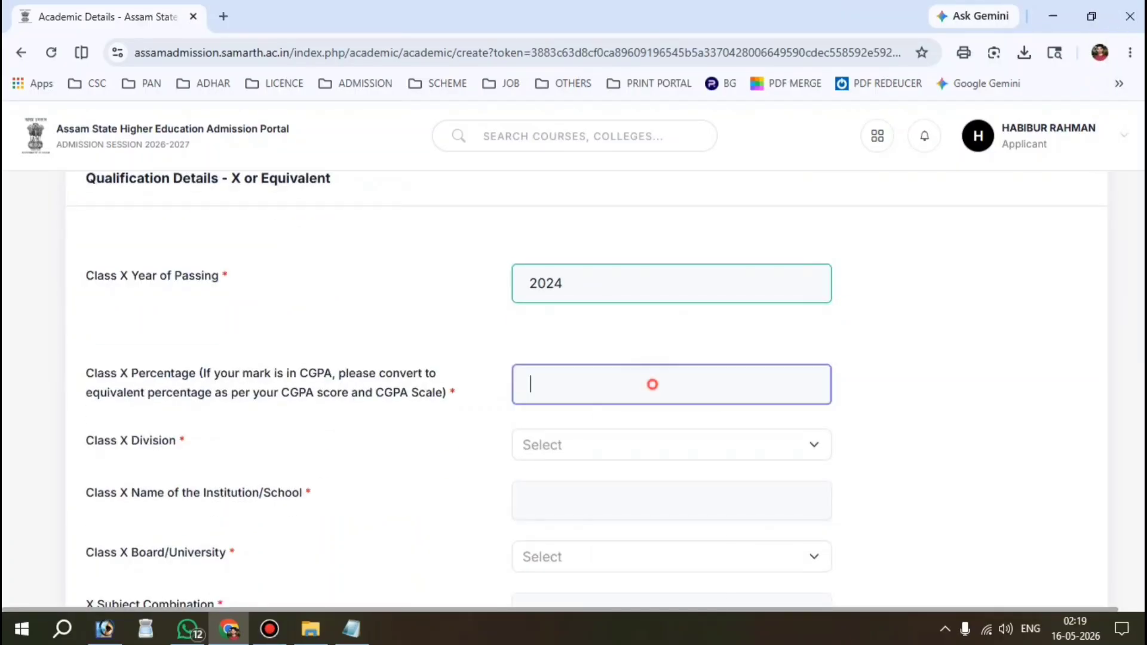
pyautogui.write('60')
# Step: Set Class X to First Division and school BARBALA HIGHER SECONDARY SCHOOL
pyautogui.scroll(-2, 653, 384)
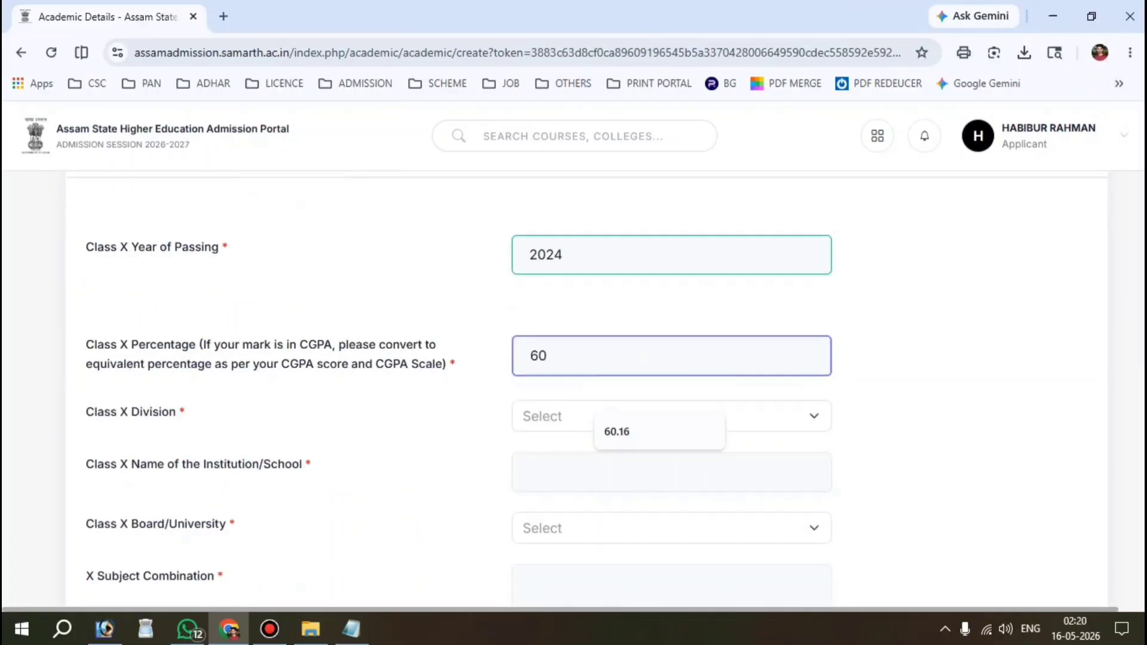
pyautogui.moveTo(72, 325); pyautogui.dragTo(178, 329)
pyautogui.click(551, 337)
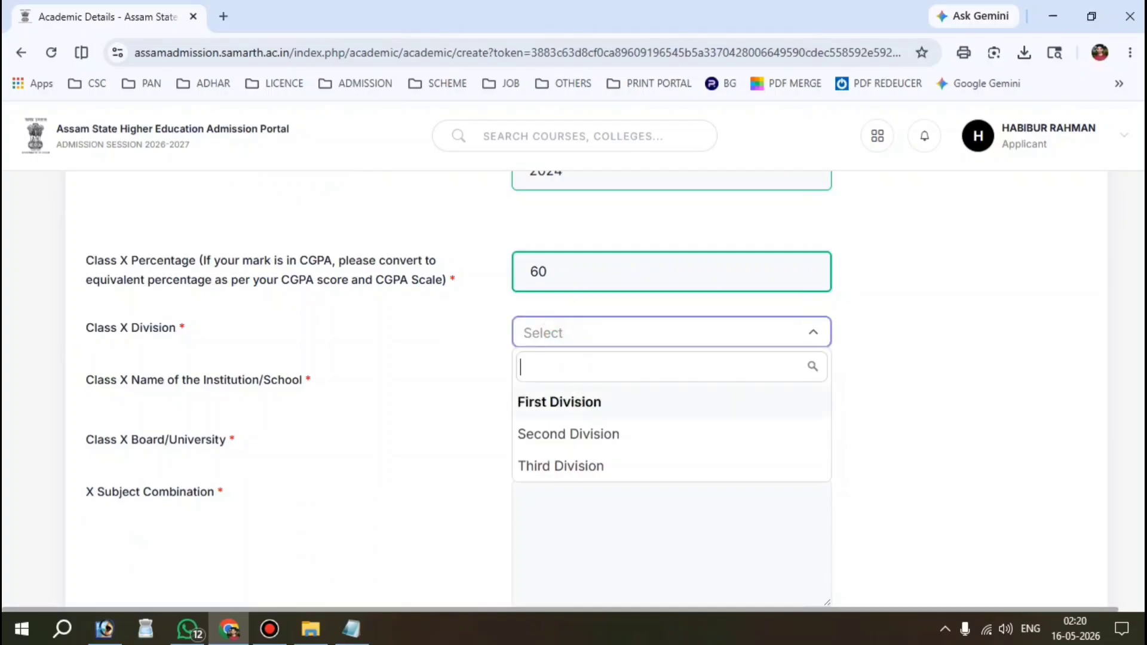
pyautogui.click(558, 402)
pyautogui.scroll(-2, 557, 402)
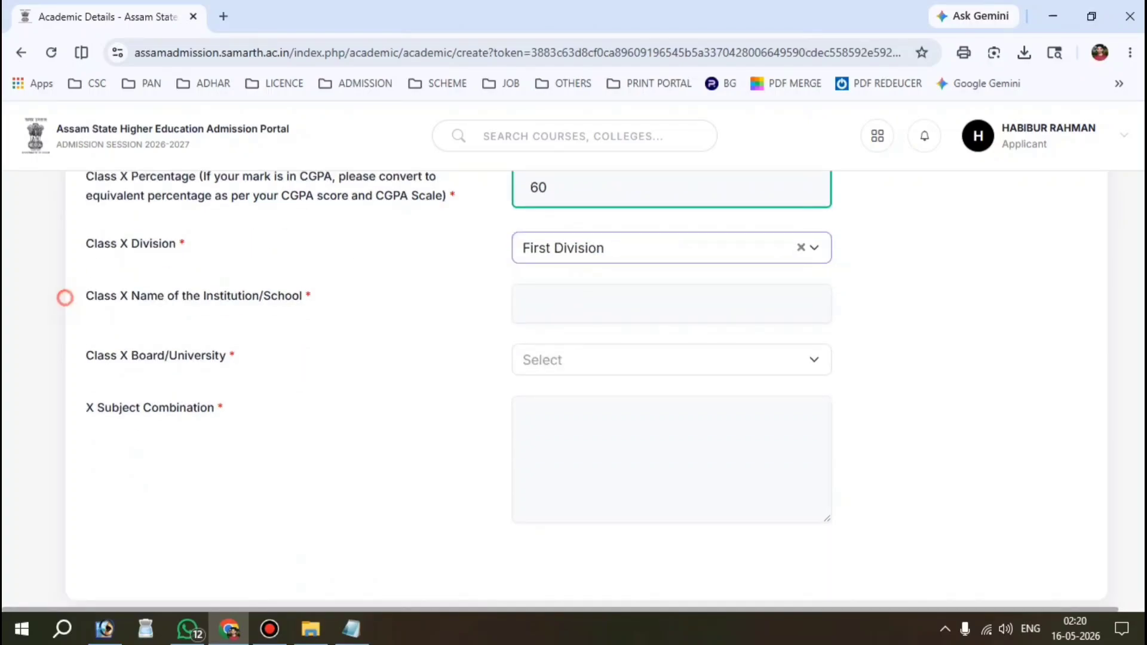
pyautogui.moveTo(62, 295); pyautogui.dragTo(296, 297)
pyautogui.click(653, 302)
pyautogui.press('Down')
pyautogui.click(649, 343)
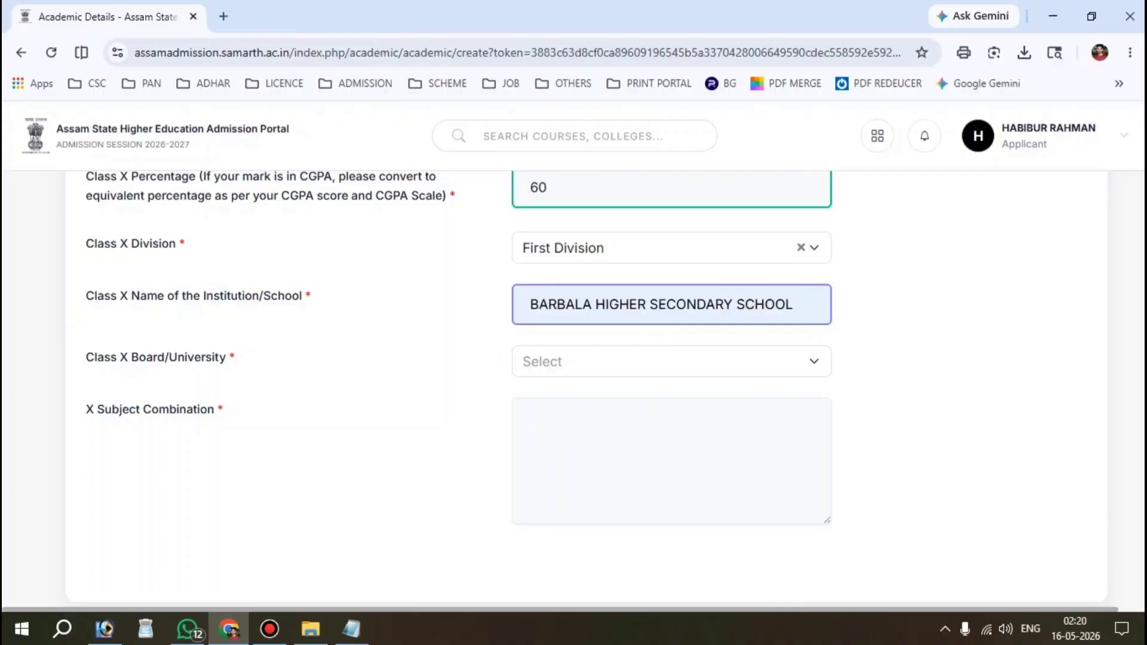
# Step: Choose SEBA as the Class X board
pyautogui.scroll(-1, 574, 358)
pyautogui.moveTo(78, 304); pyautogui.dragTo(227, 303)
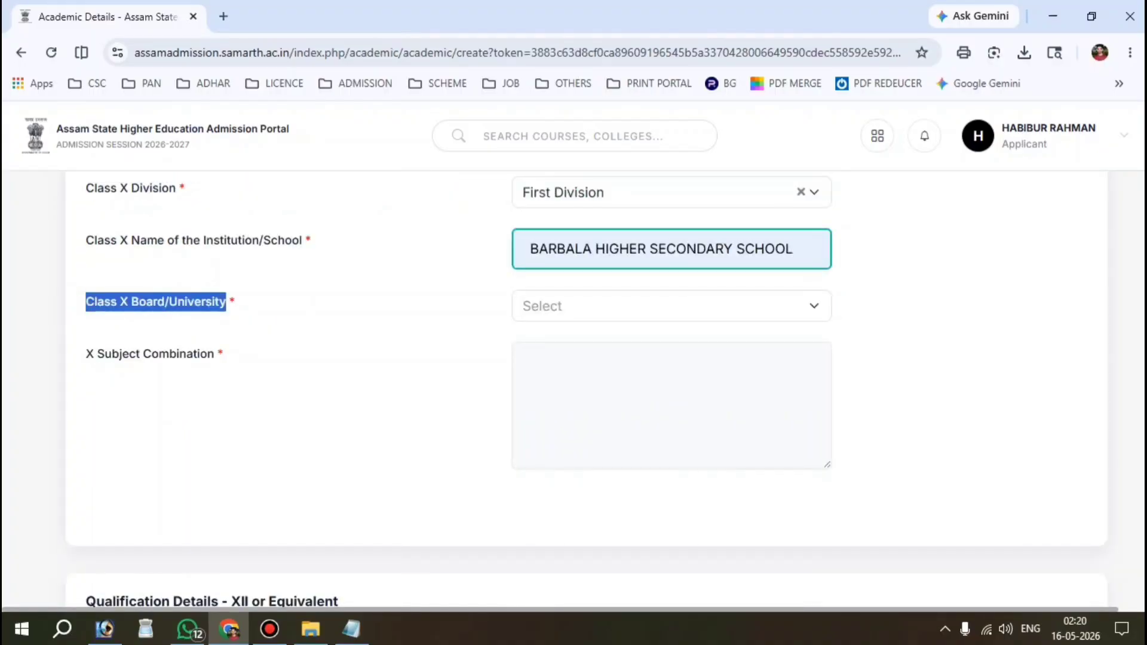
pyautogui.click(637, 305)
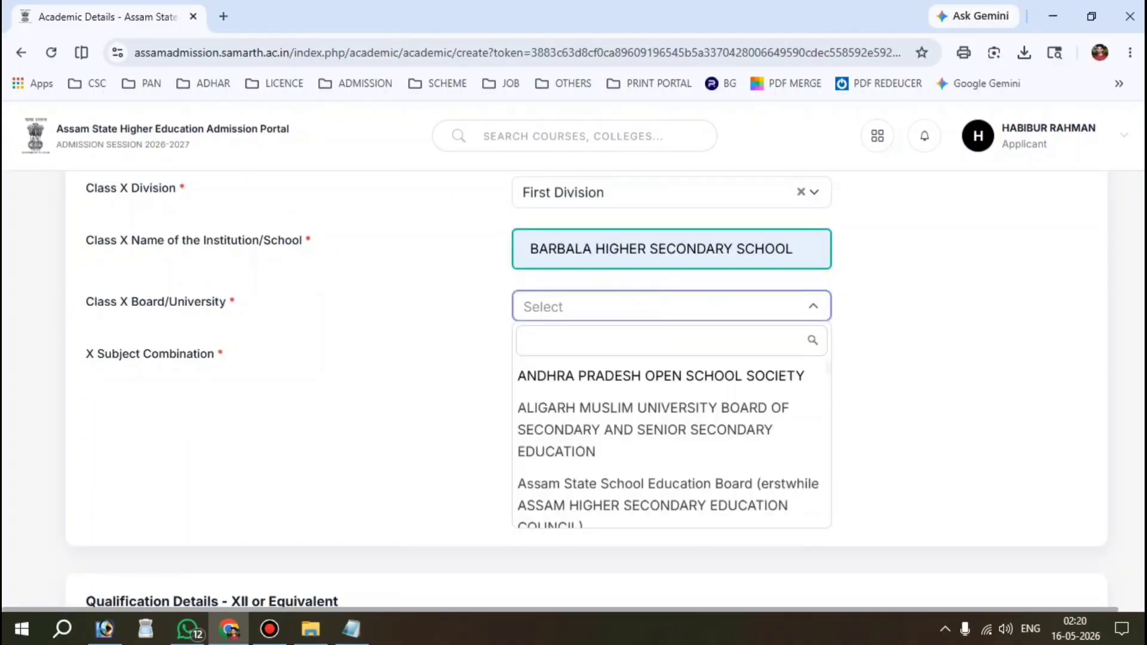
pyautogui.write('SEBA')
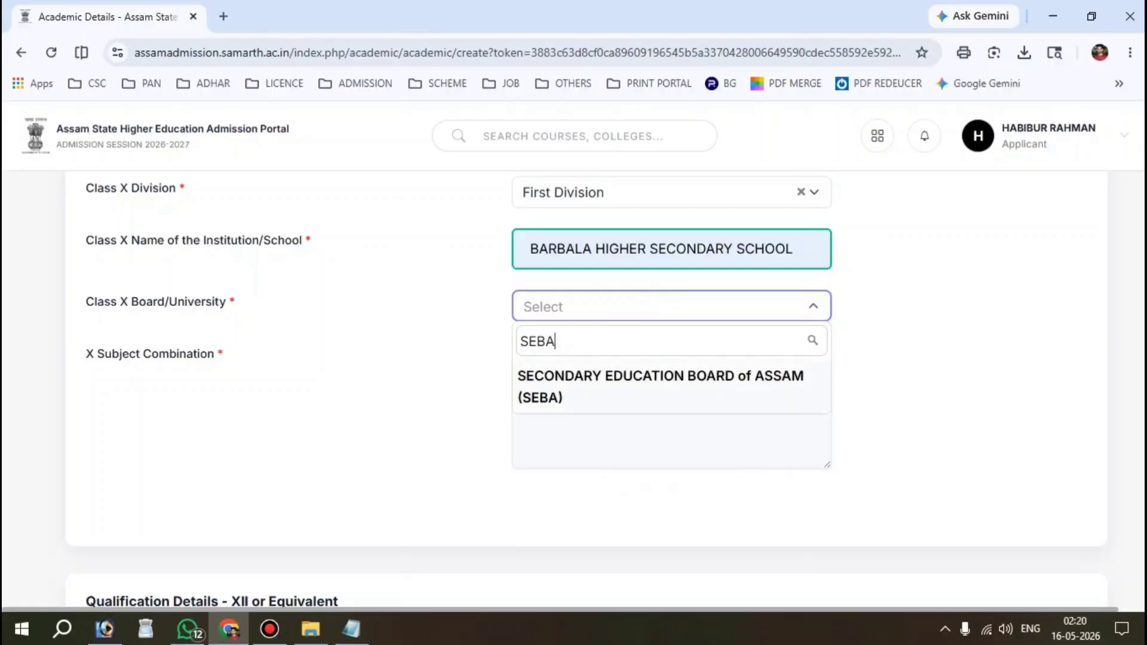
pyautogui.press('Return')
pyautogui.tripleClick(72, 358)
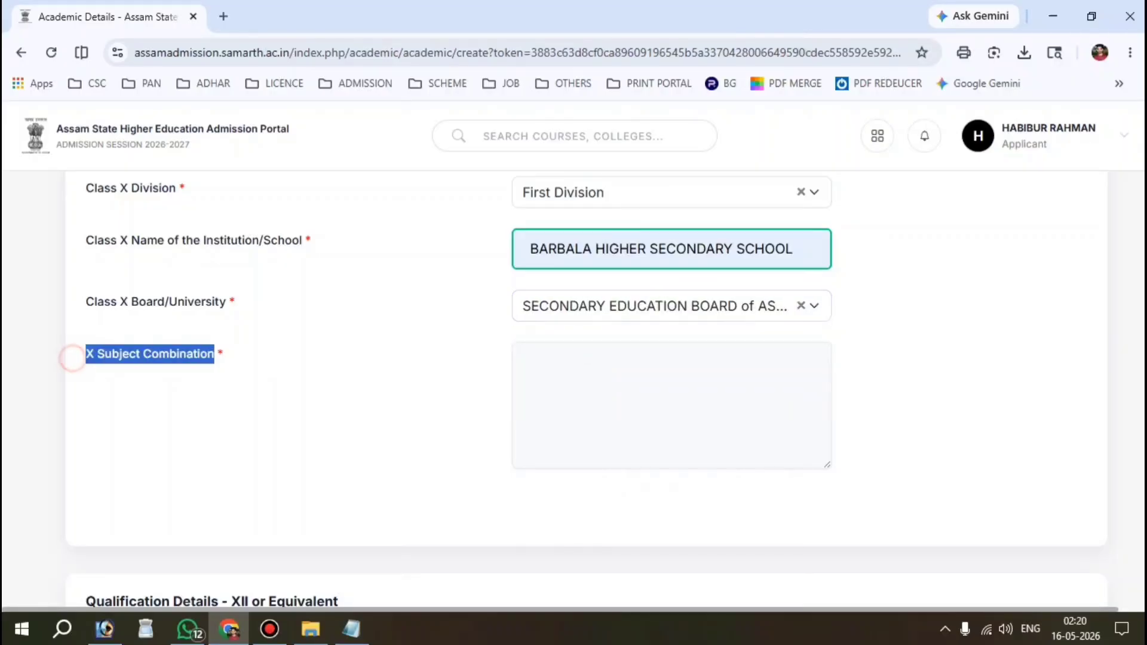
# Step: Begin the Class X subject combination with 'ASS,E'
pyautogui.click(651, 399)
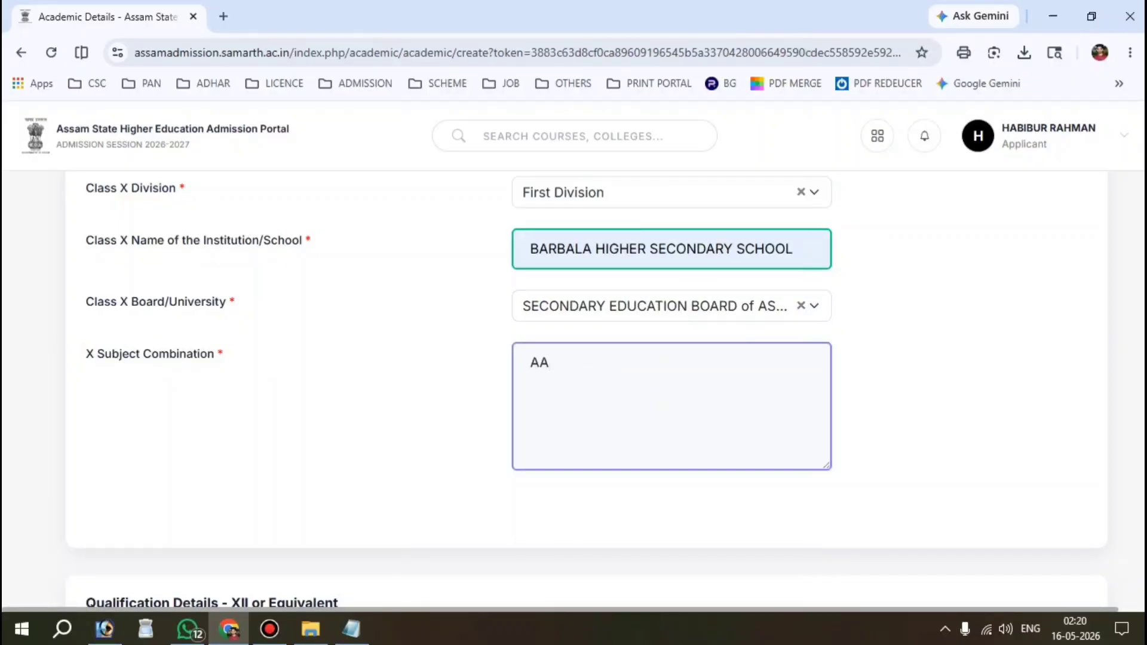
pyautogui.write('ASS,')
pyautogui.write('E')
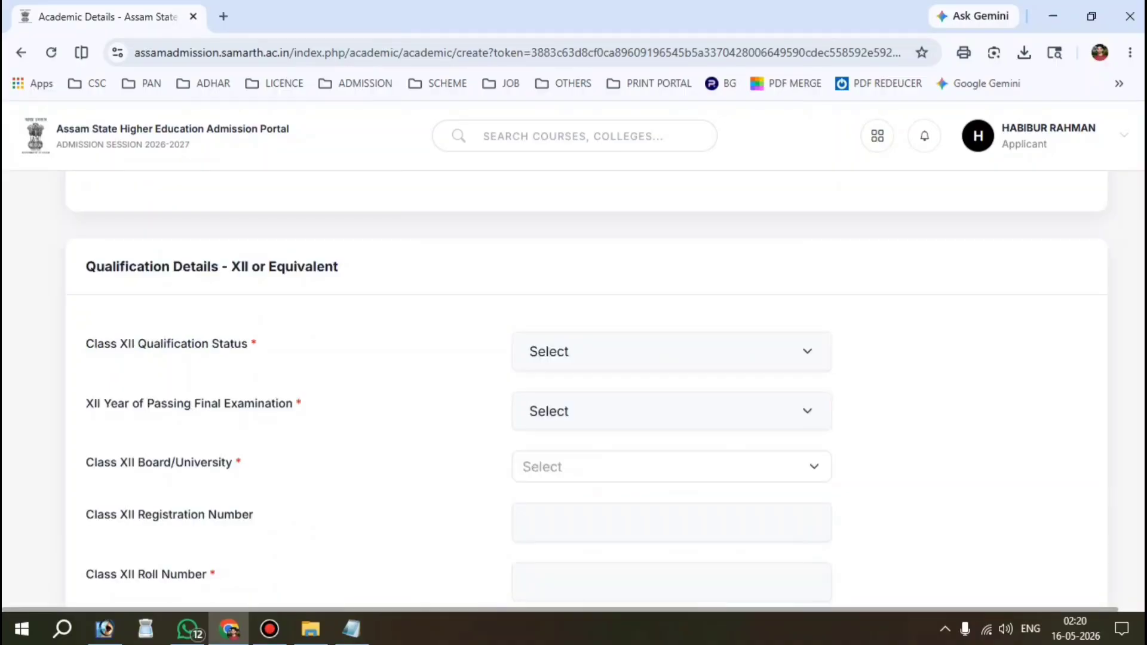
pyautogui.moveTo(80, 267); pyautogui.dragTo(339, 267)
pyautogui.scroll(-1, 339, 267)
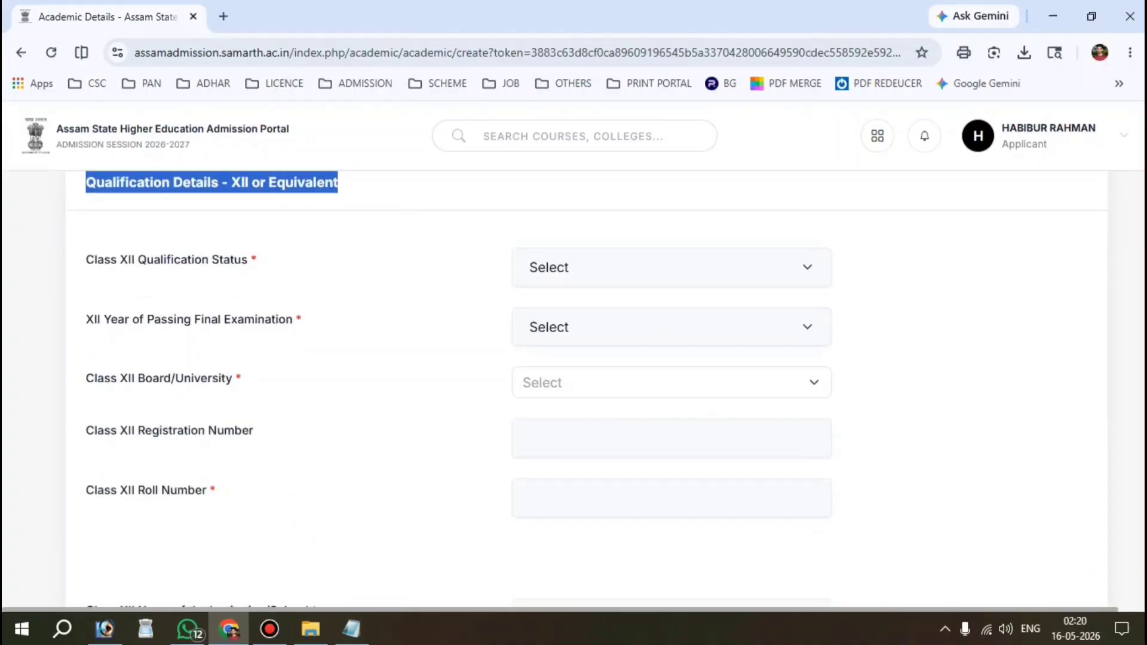
pyautogui.moveTo(85, 260); pyautogui.dragTo(247, 259)
pyautogui.click(637, 270)
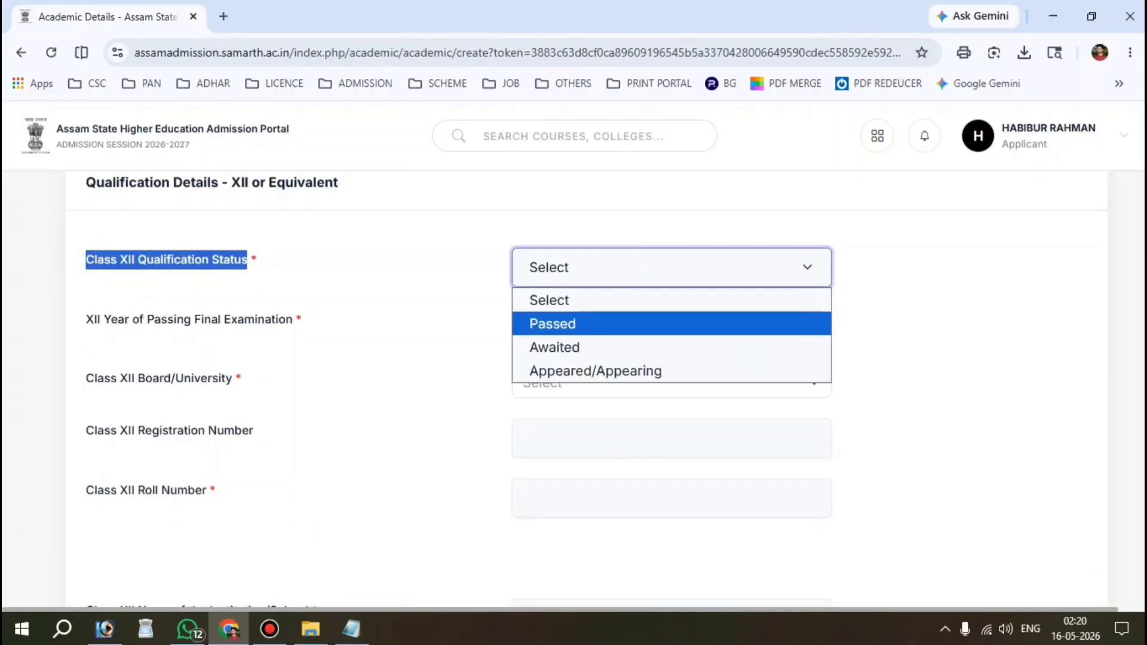
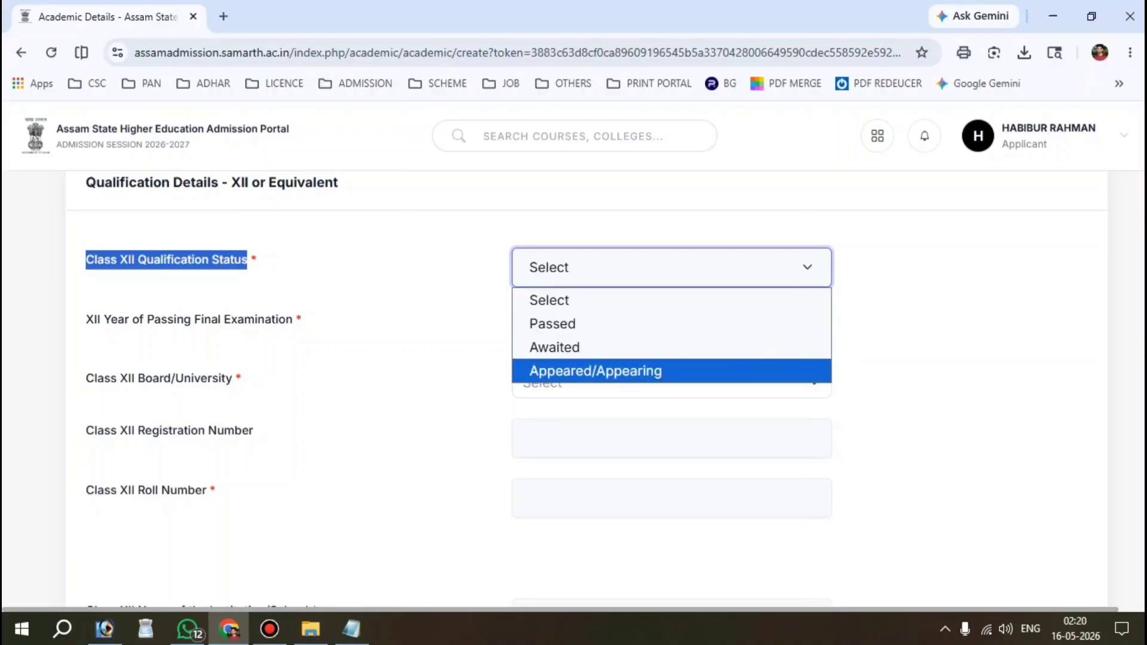
# Step: Mark Class XII as Passed with 2026 as the passing year
pyautogui.press('Up')
pyautogui.press('Up')
pyautogui.press('Return')
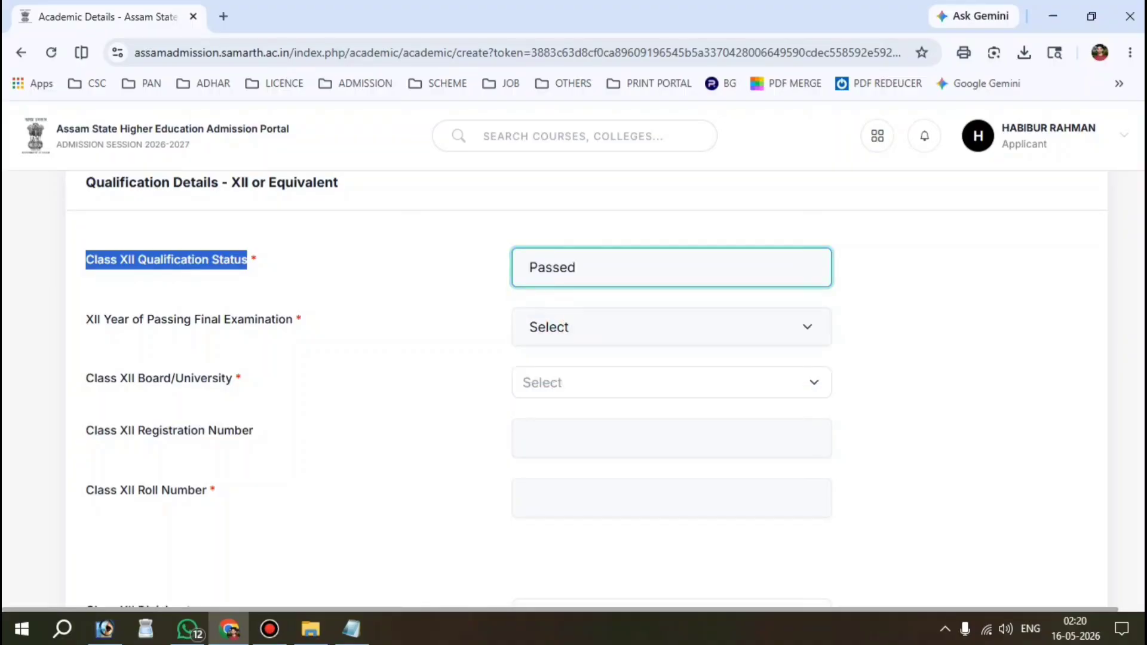
pyautogui.moveTo(85, 318); pyautogui.dragTo(292, 319)
pyautogui.click(724, 325)
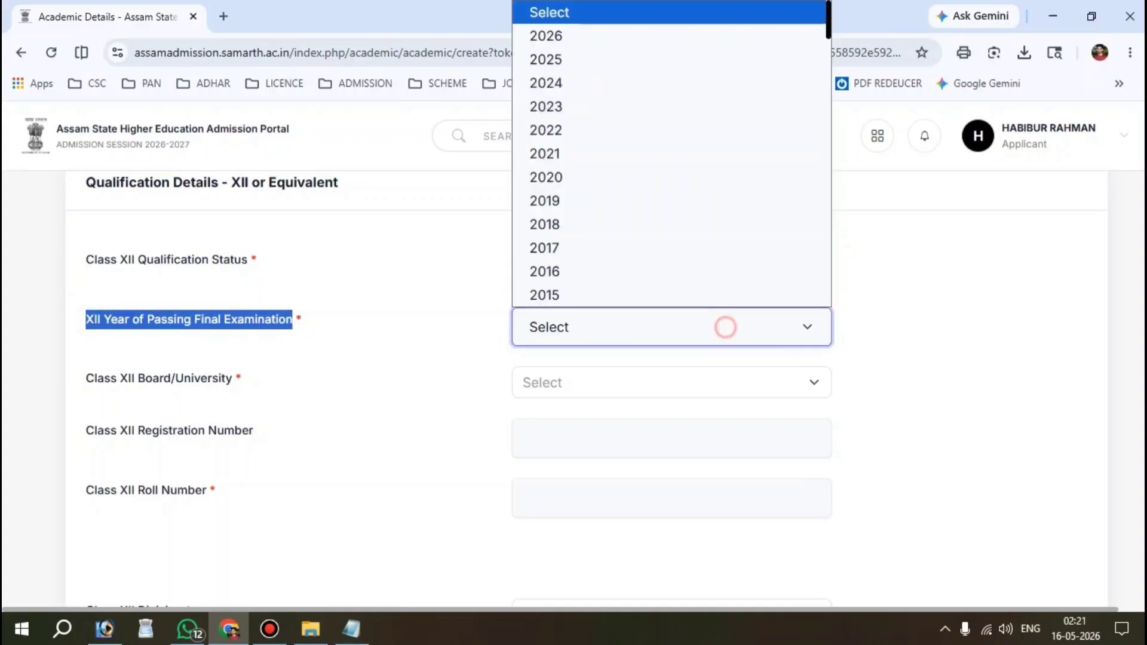
pyautogui.click(611, 31)
# Step: Choose the Assam State School Education Board as the Class XII board
pyautogui.scroll(-1, 573, 359)
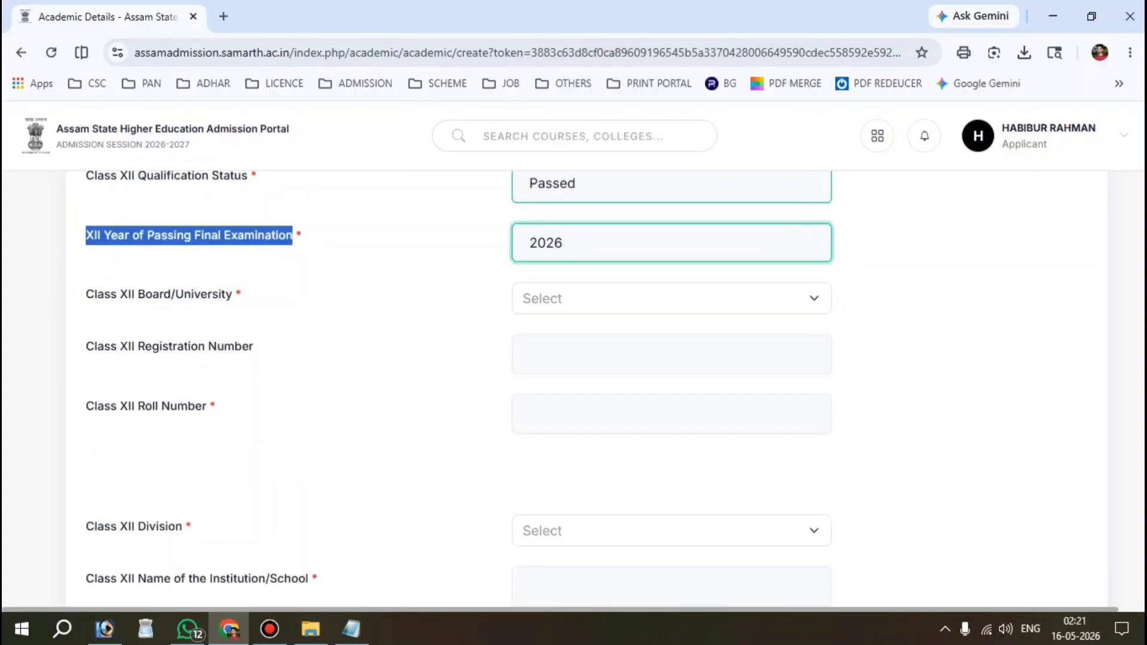
pyautogui.moveTo(71, 292); pyautogui.dragTo(233, 294)
pyautogui.click(568, 294)
pyautogui.write('A')
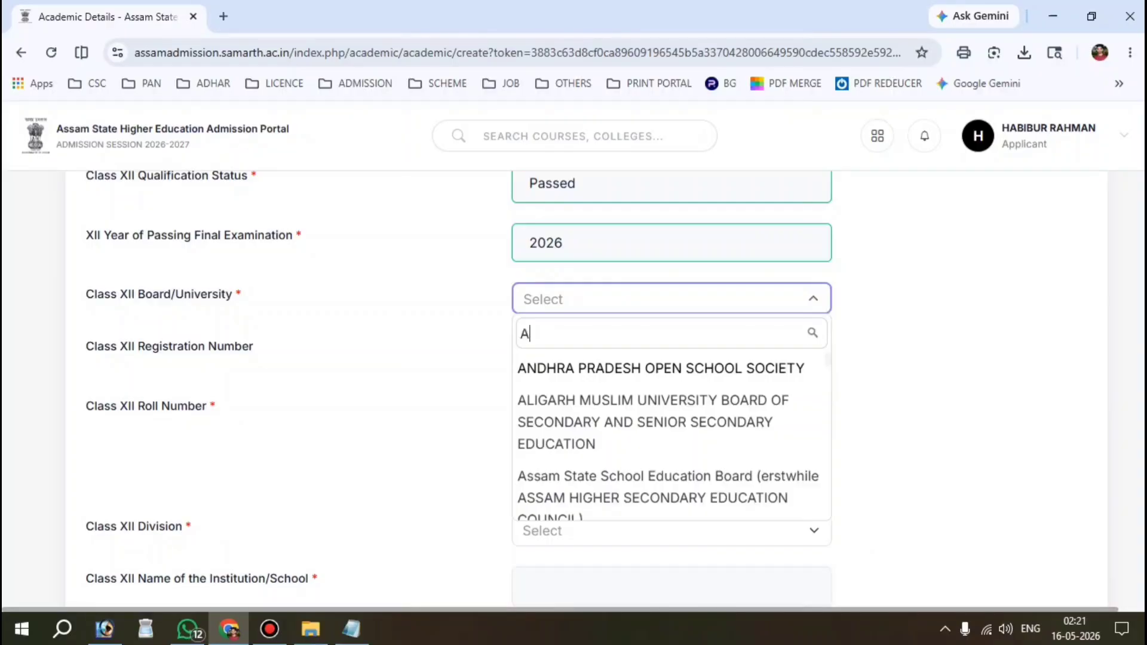
pyautogui.write('SS')
pyautogui.click(572, 373)
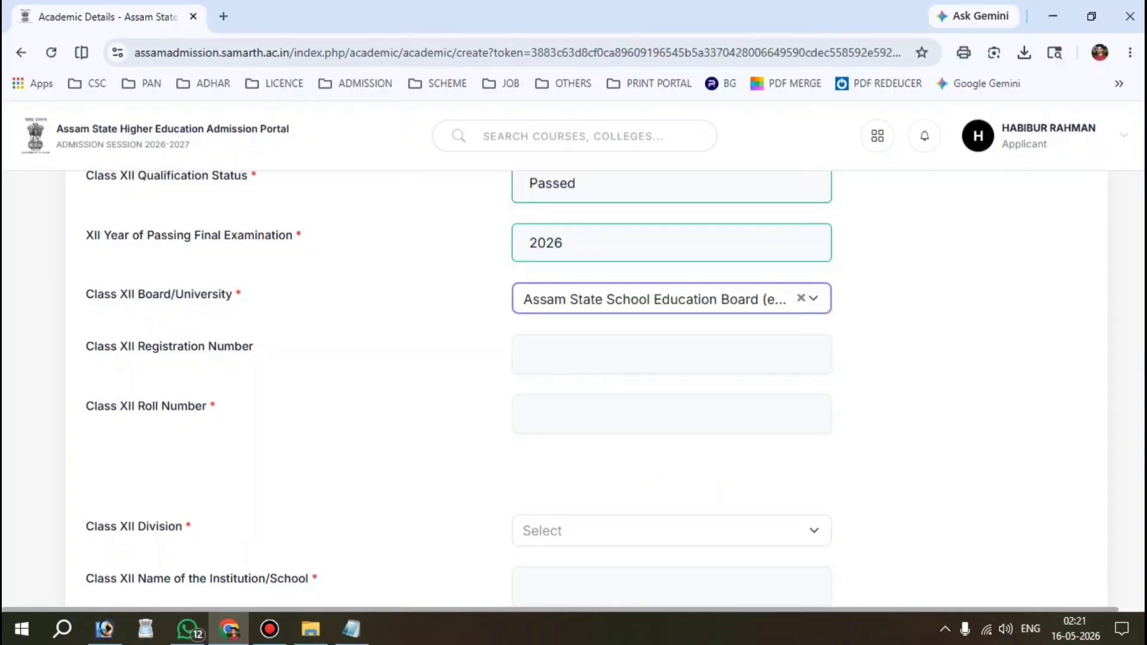
# Step: Enter the Class XII registration number and roll number
pyautogui.moveTo(70, 346); pyautogui.dragTo(225, 347)
pyautogui.click(635, 359)
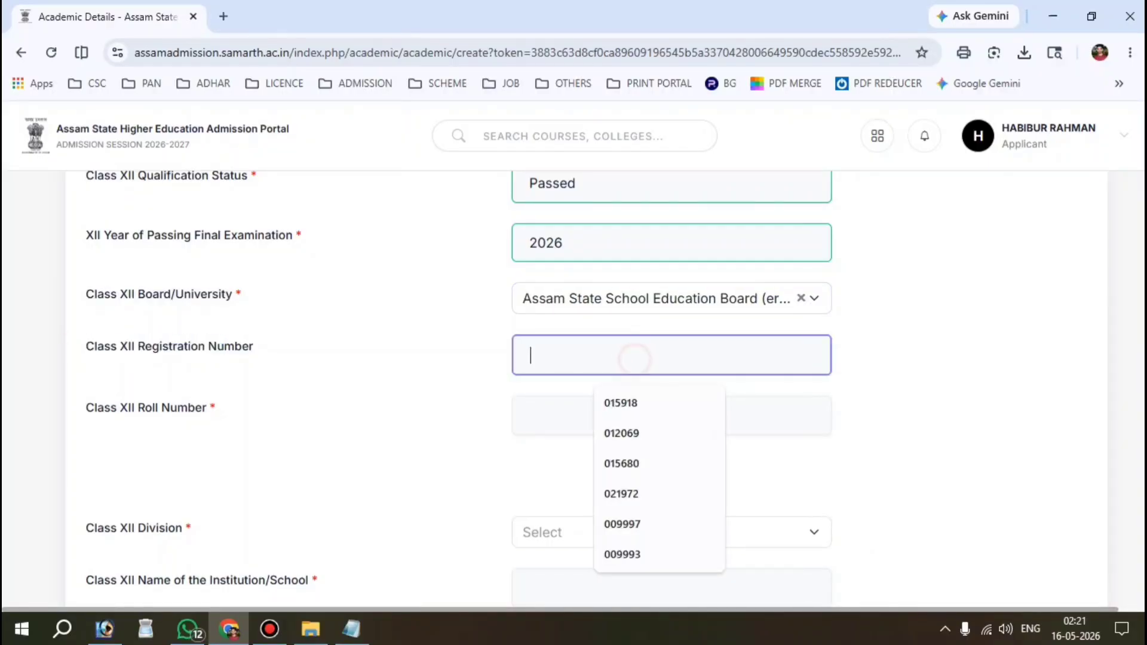
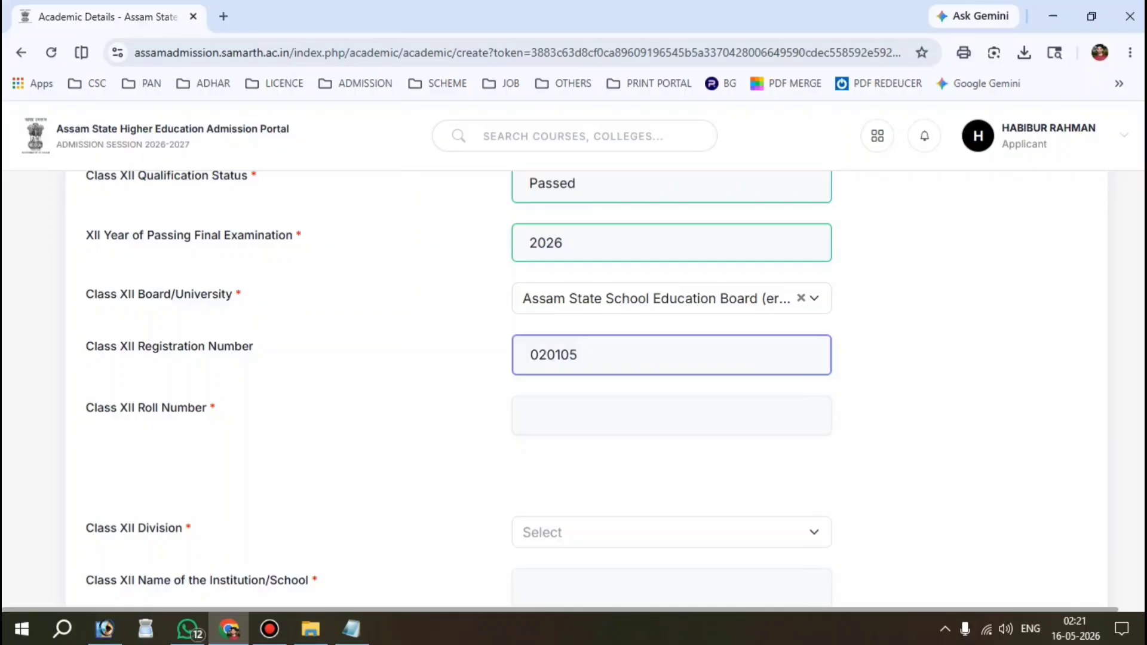
pyautogui.moveTo(81, 408); pyautogui.dragTo(207, 409)
pyautogui.click(622, 417)
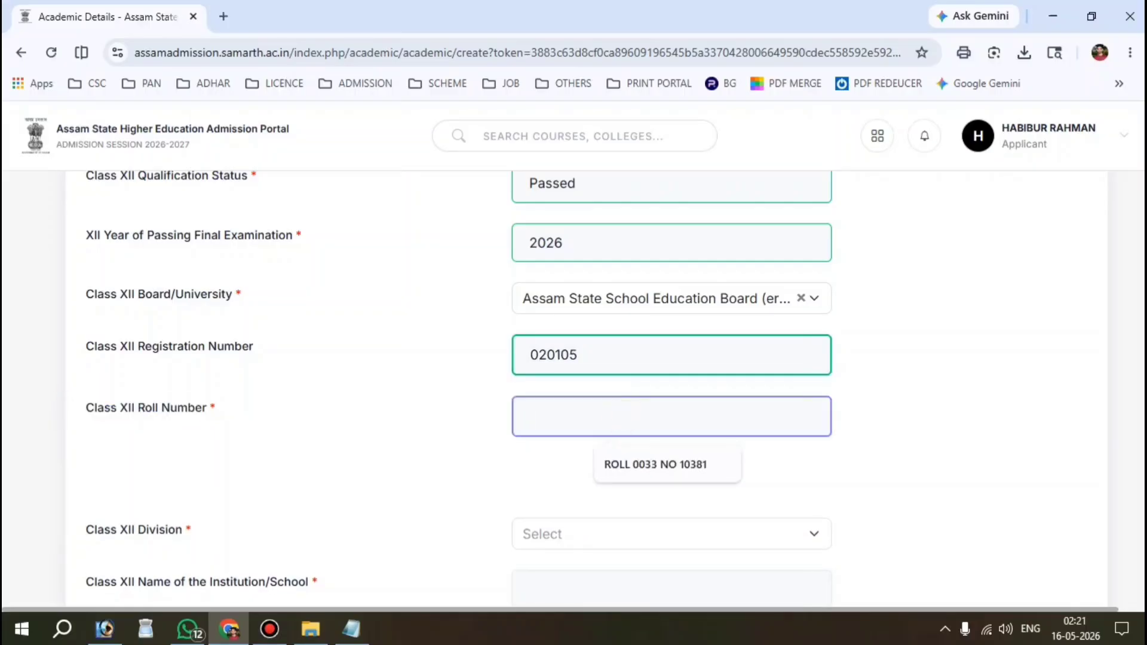
# Step: Set Class XII division to First Division and school to BARBALA HS SCHOOL
pyautogui.scroll(-2, 574, 388)
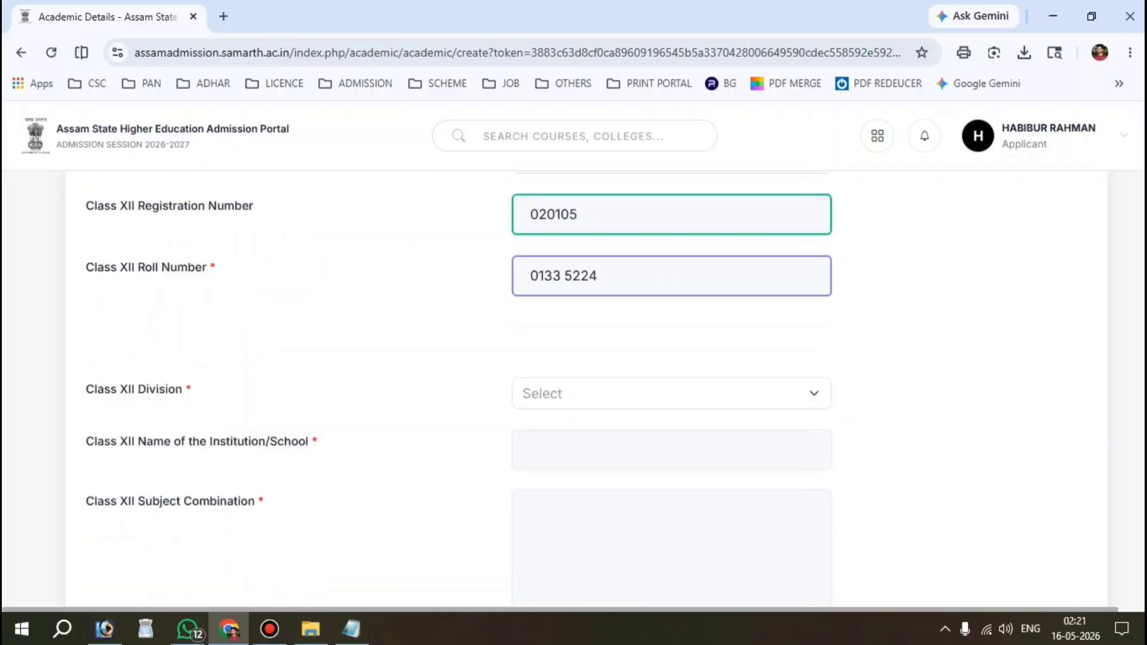
pyautogui.moveTo(85, 394); pyautogui.dragTo(183, 390)
pyautogui.click(629, 394)
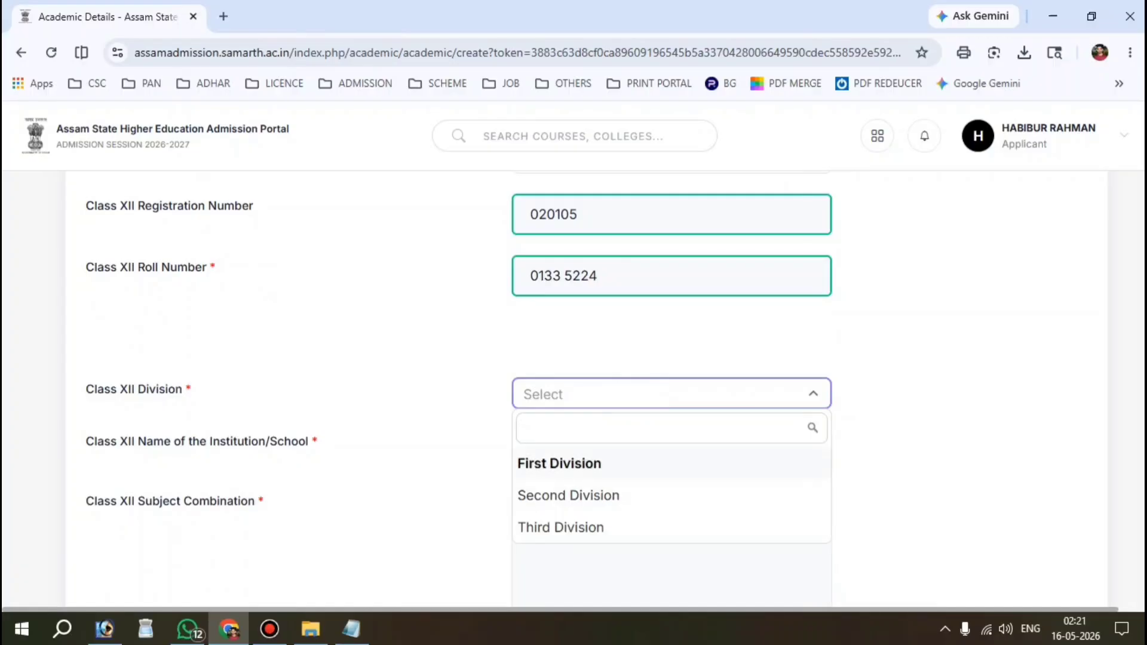
pyautogui.click(576, 464)
pyautogui.scroll(-2, 576, 466)
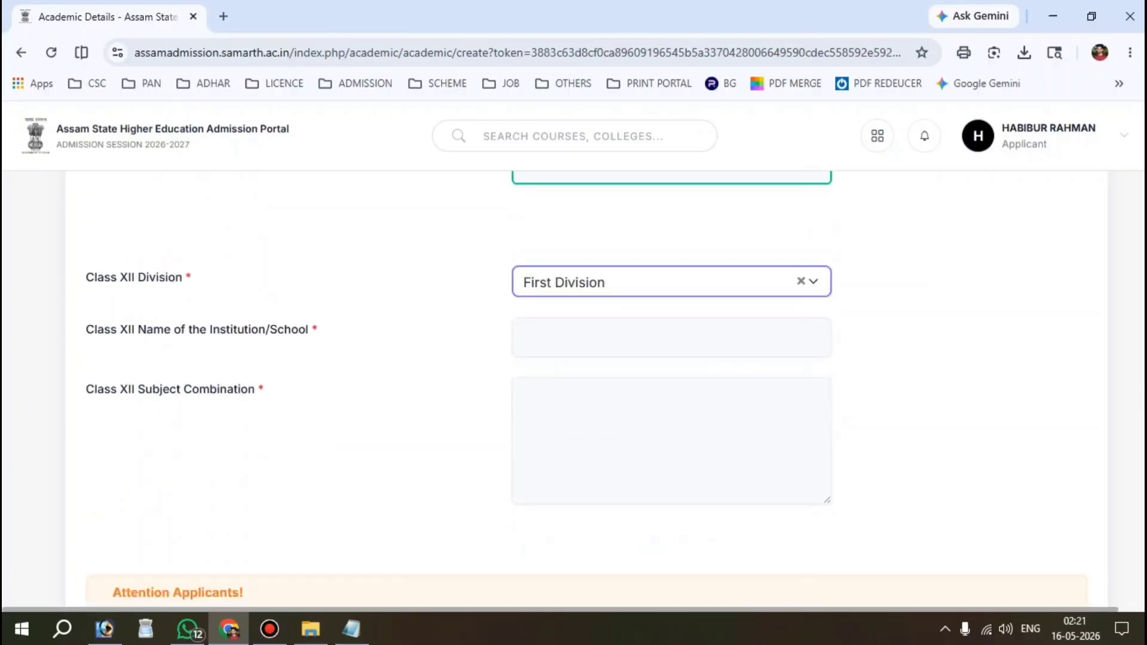
pyautogui.moveTo(77, 328); pyautogui.dragTo(313, 328)
pyautogui.click(615, 323)
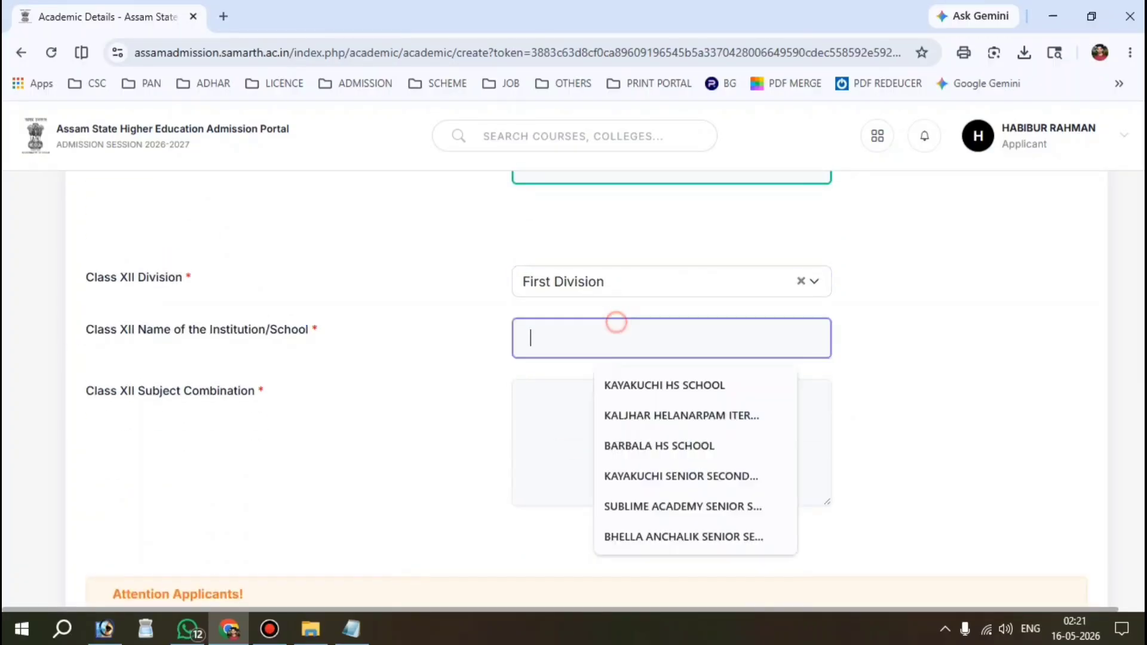
pyautogui.press('Down')
pyautogui.press('Return')
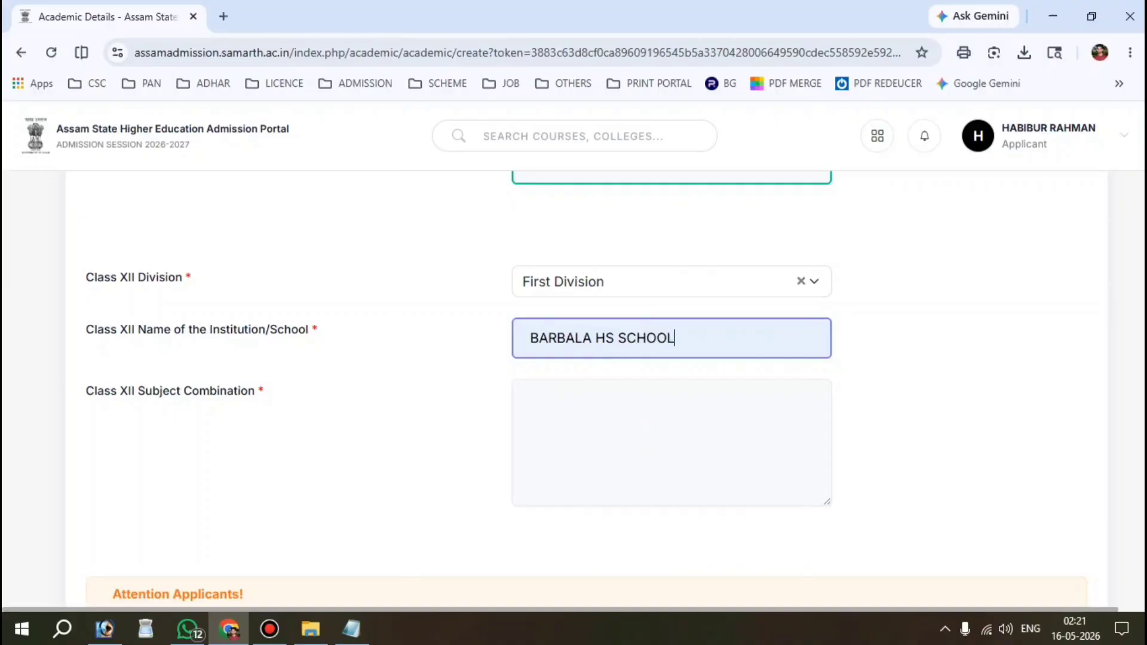
pyautogui.scroll(-1, 574, 358)
pyautogui.click(591, 376)
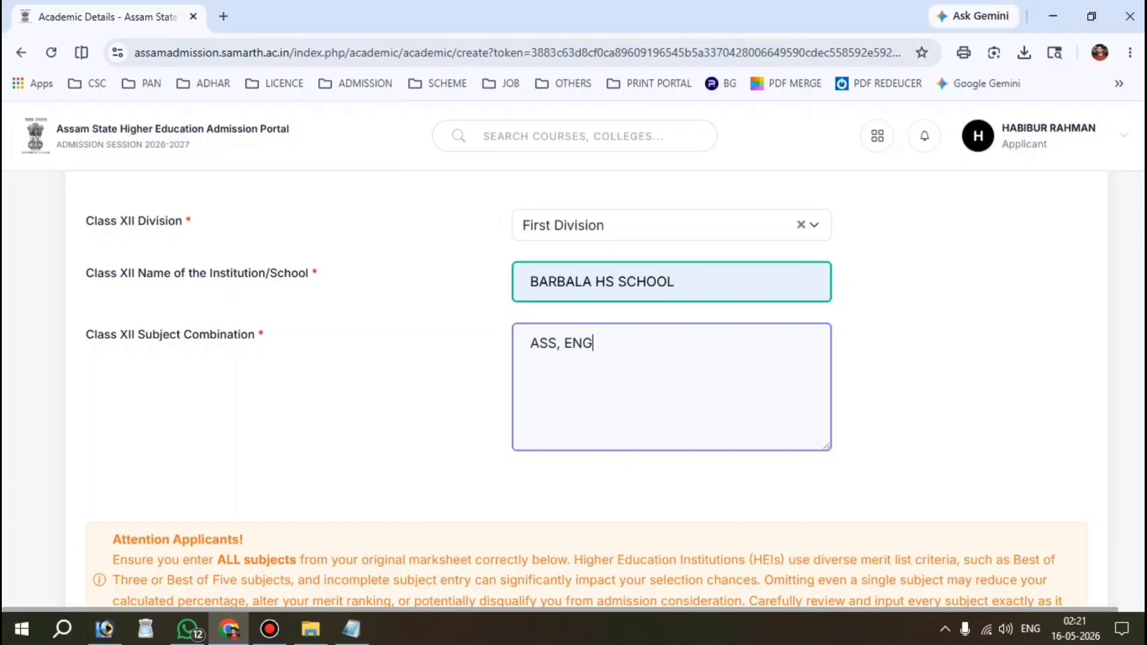
# Step: Enter the subject combination 'ASS, ENG, PHYSICS, CHEMISTRY, MATHEMATICS, BIOLOGY'
pyautogui.write('ASS, ENG, PHYSICS, CHEMISTRY, MATHEMATICS, BIOLOGY')
pyautogui.scroll(-6, 574, 388)
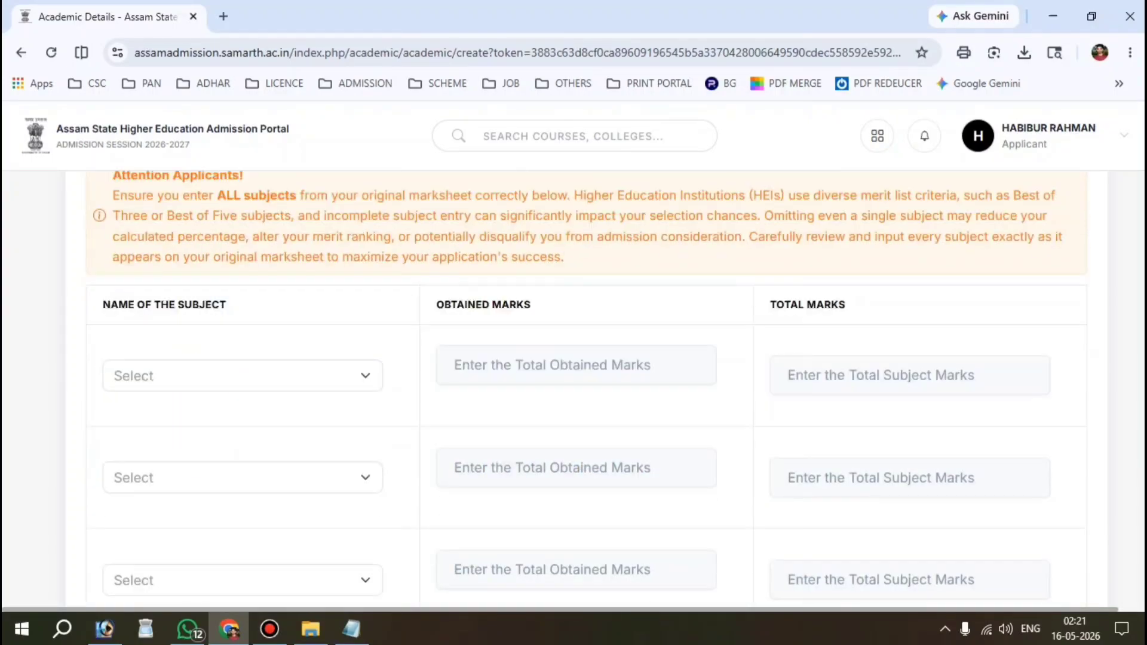
pyautogui.scroll(-2, 573, 388)
pyautogui.scroll(5, 574, 389)
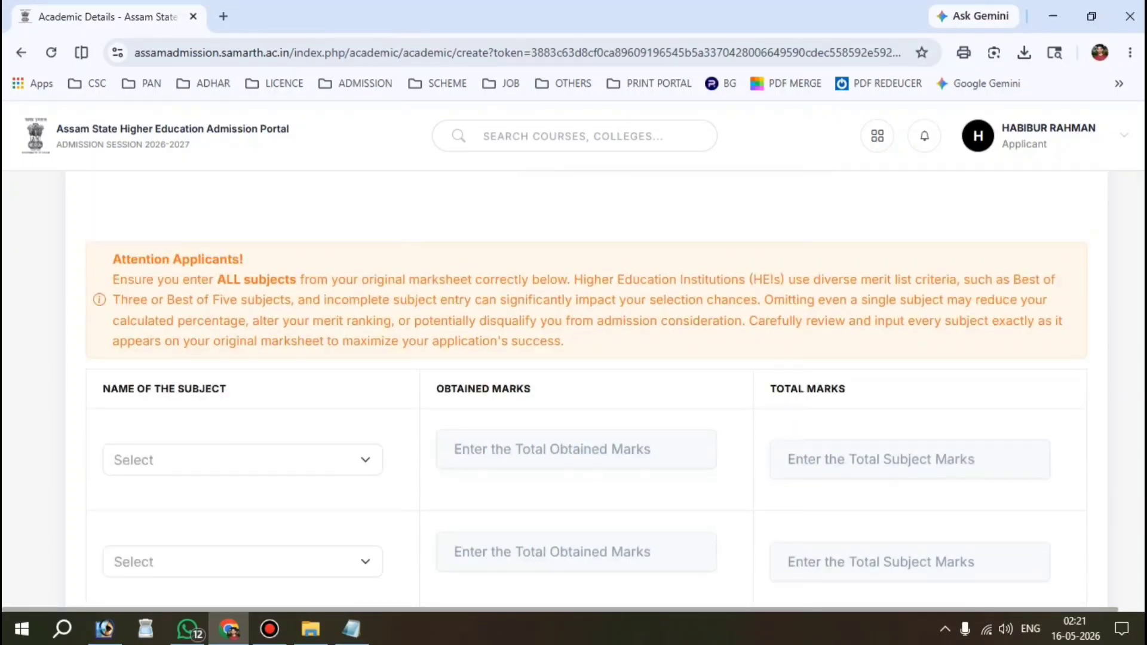
pyautogui.scroll(-1, 573, 388)
pyautogui.scroll(-10, 573, 388)
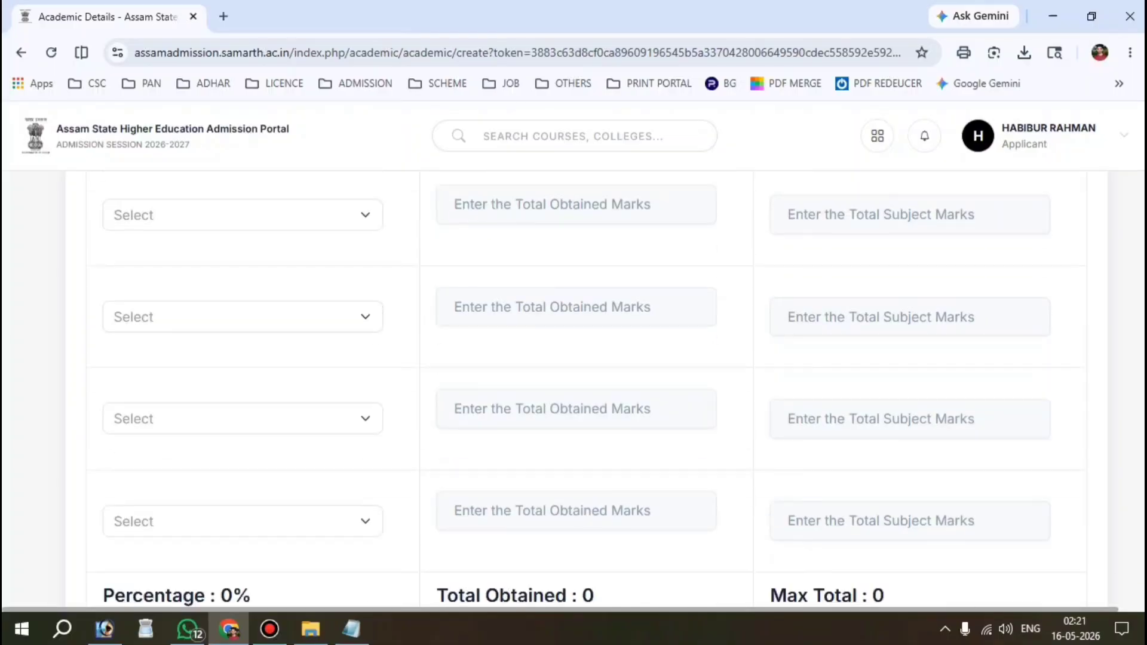
pyautogui.scroll(10, 574, 388)
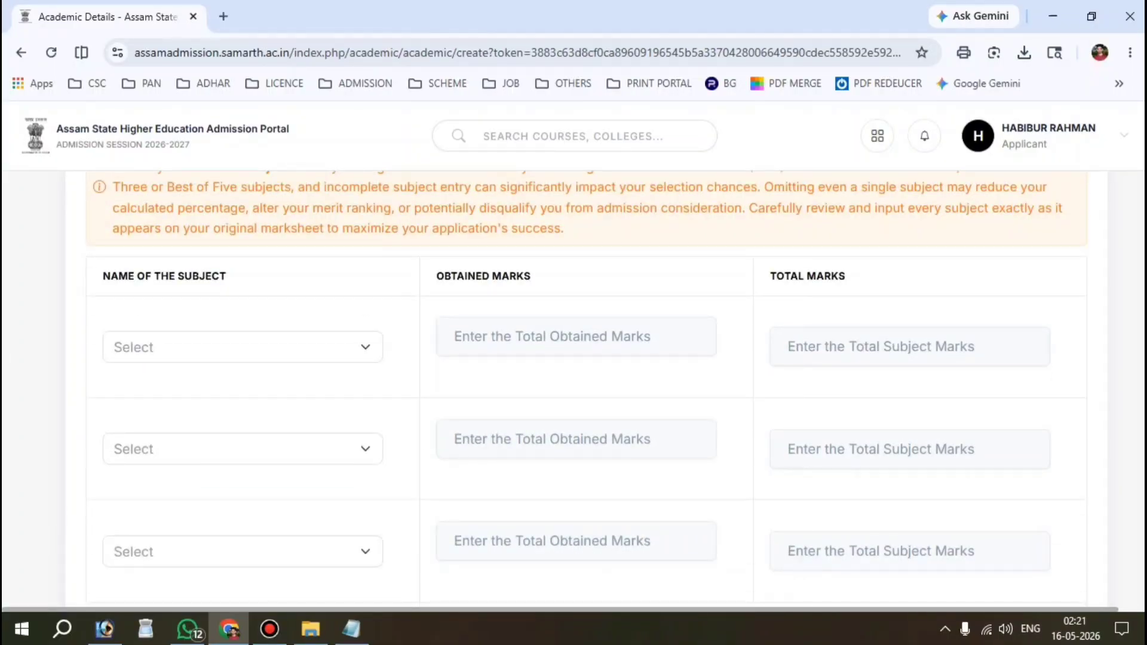
# Step: Select ENGLISH as the first subject in the marks table
pyautogui.click(213, 350)
pyautogui.write('ENGLI')
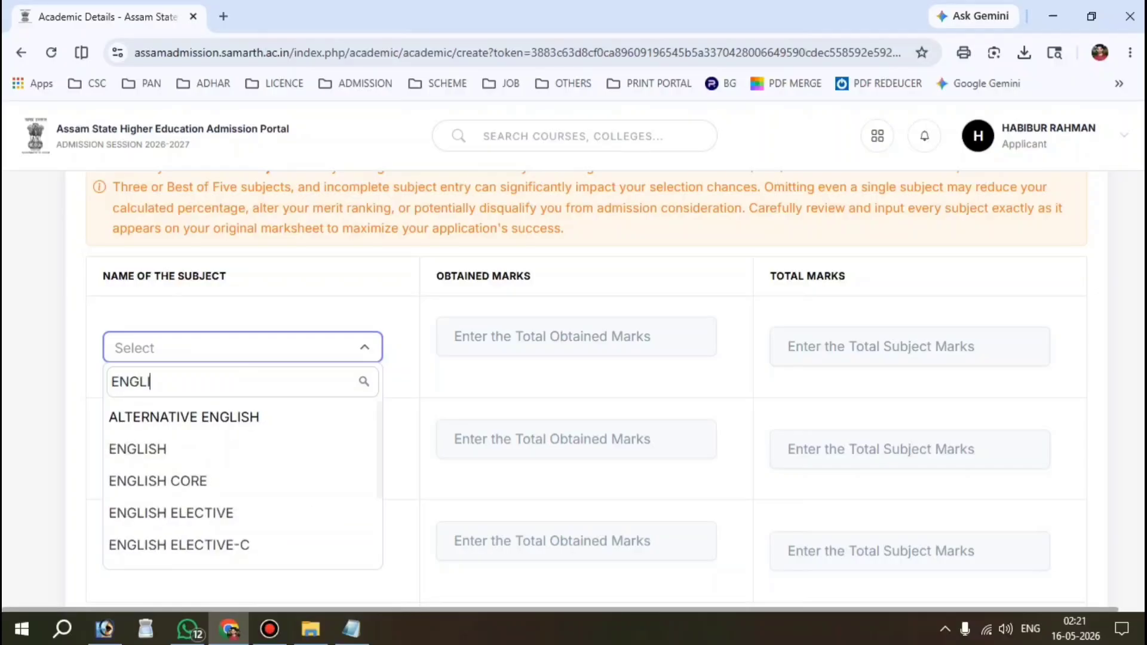
pyautogui.press('Down')
pyautogui.press('Return')
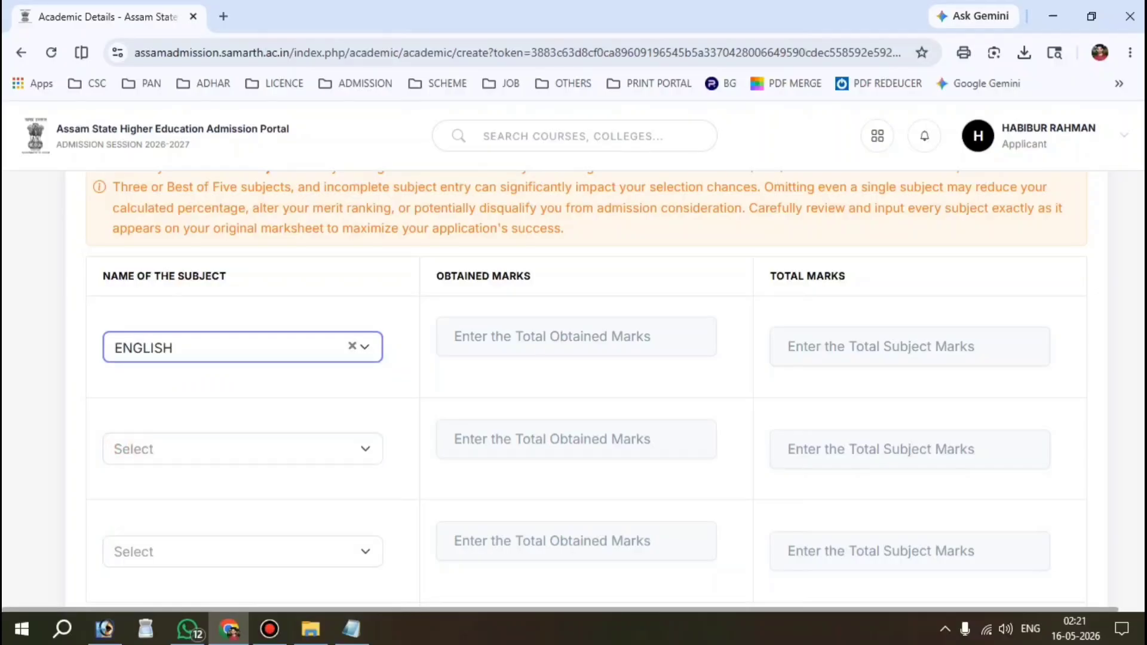
# Step: Enter English's obtained marks and a total of 100
pyautogui.click(555, 337)
pyautogui.moveTo(427, 273); pyautogui.dragTo(538, 278)
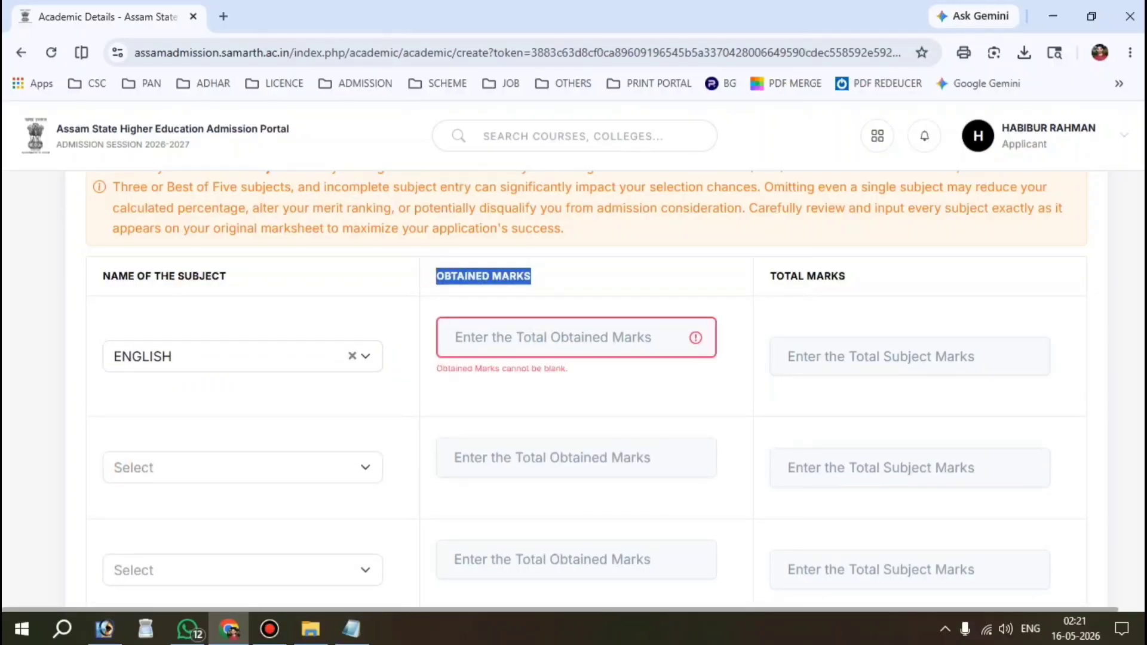
pyautogui.moveTo(890, 279); pyautogui.dragTo(768, 278)
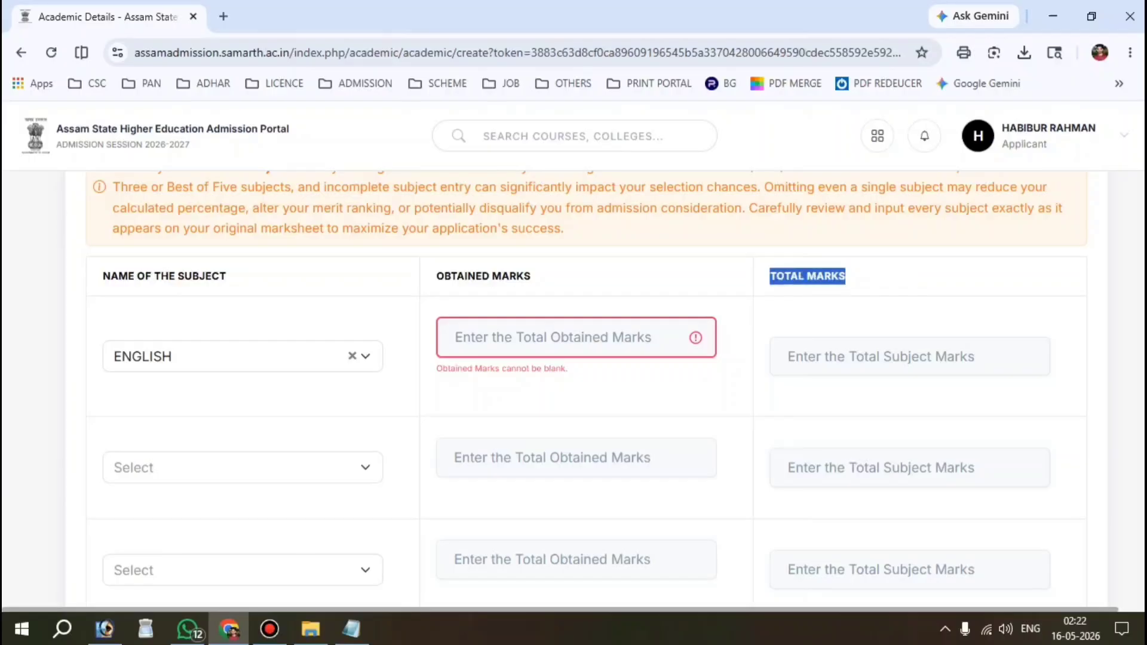
pyautogui.click(884, 365)
pyautogui.click(489, 339)
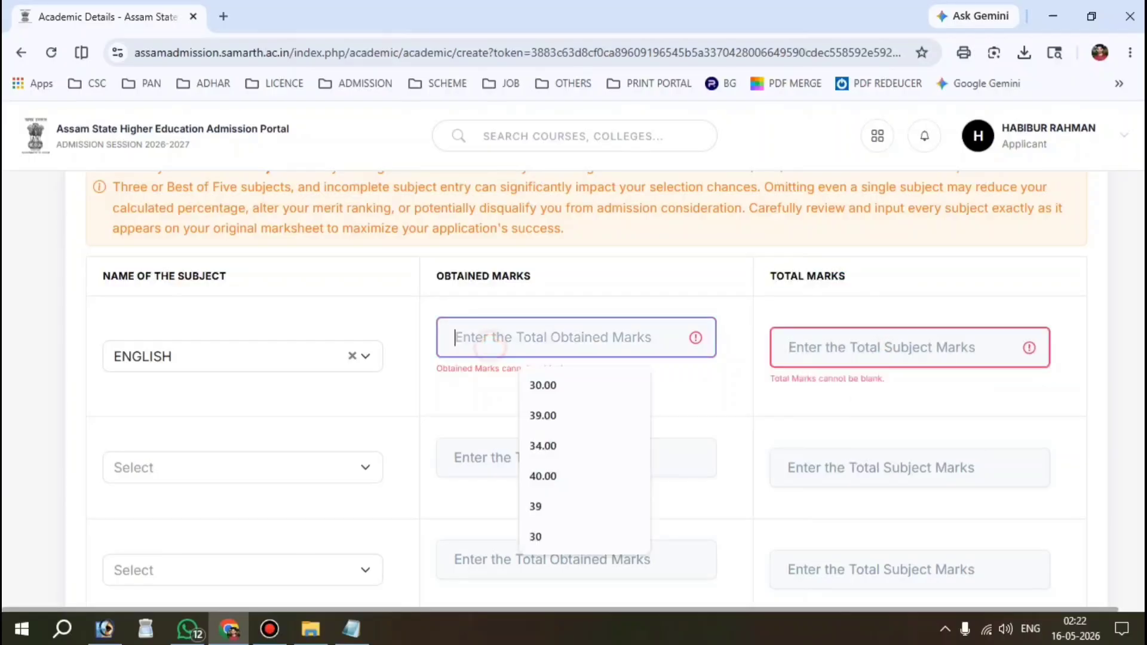
pyautogui.write('60')
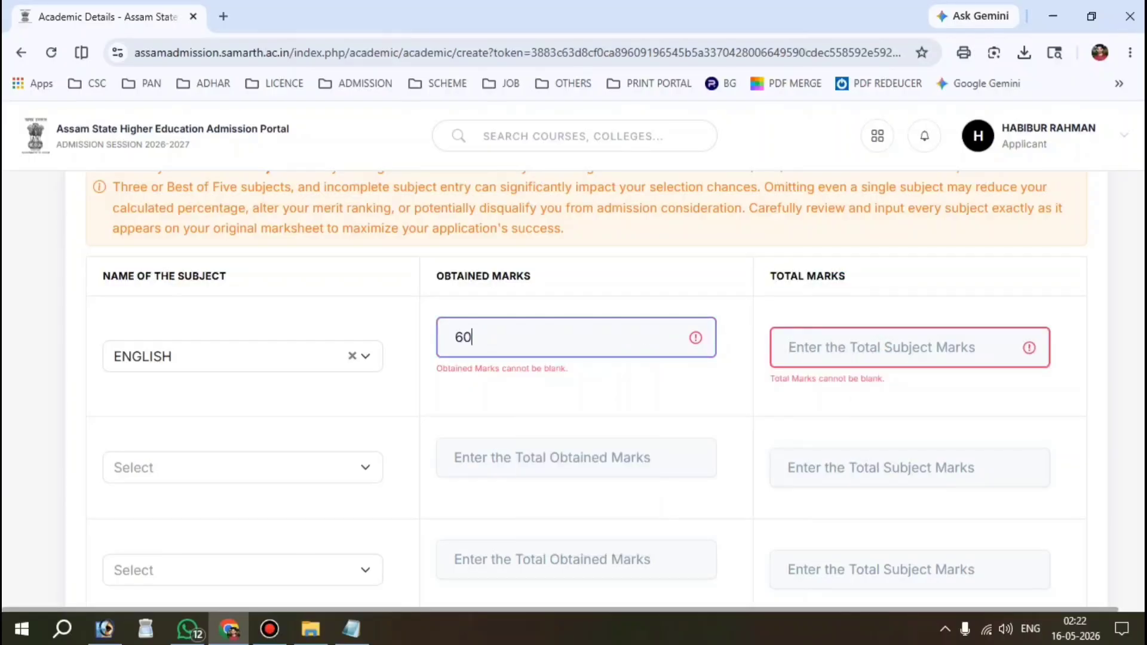
pyautogui.moveTo(540, 267); pyautogui.dragTo(443, 258)
pyautogui.click(627, 342)
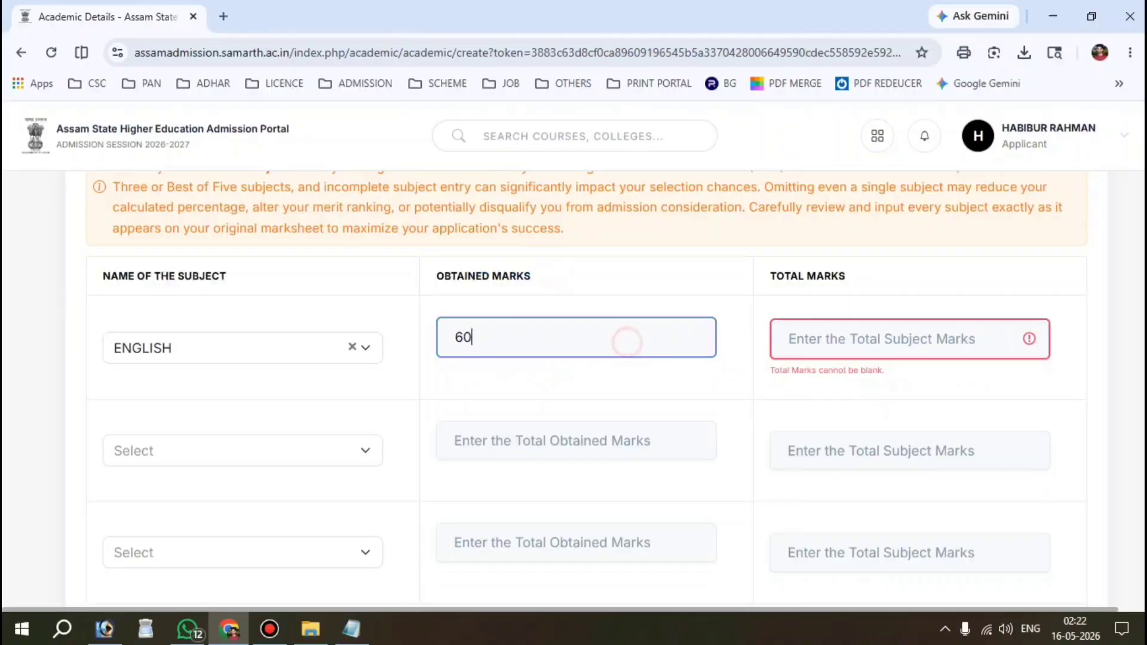
pyautogui.click(876, 334)
pyautogui.write('100')
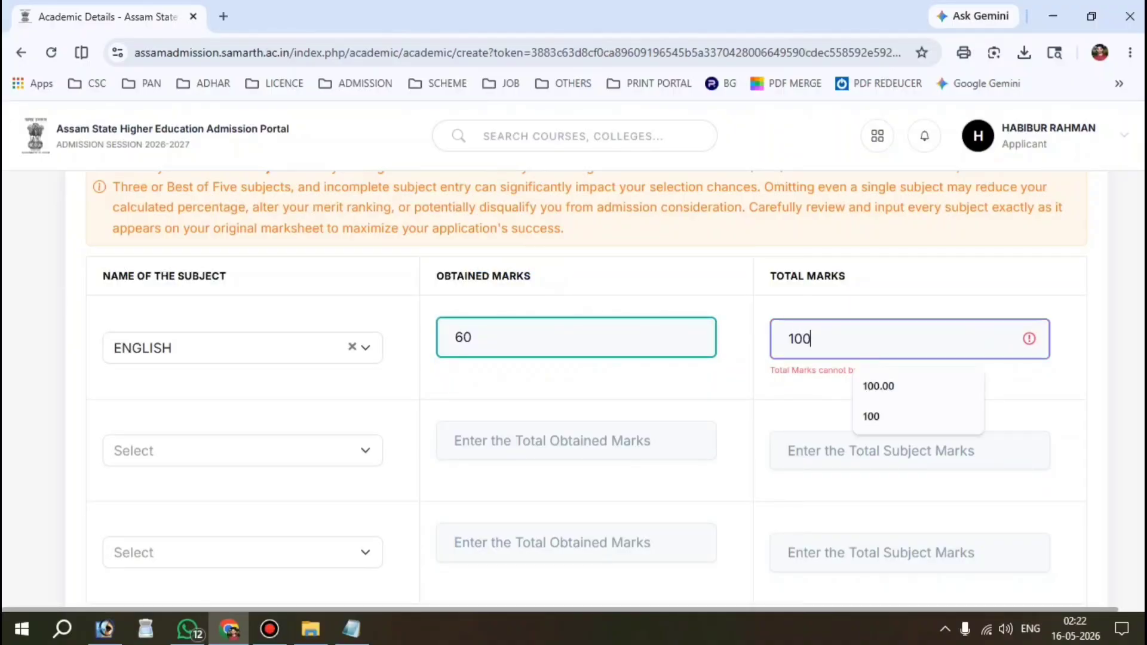
pyautogui.press('Tab')
# Step: Add MIL (ASSAMESE) as the second subject with 58 out of 100
pyautogui.scroll(-1, 573, 388)
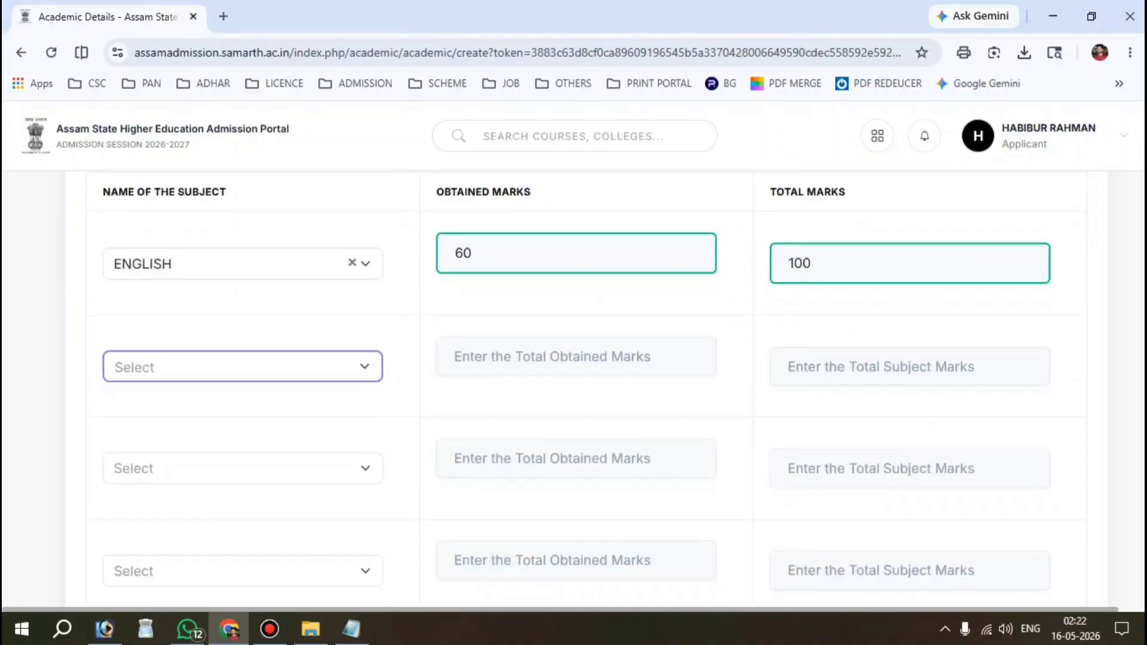
pyautogui.click(195, 365)
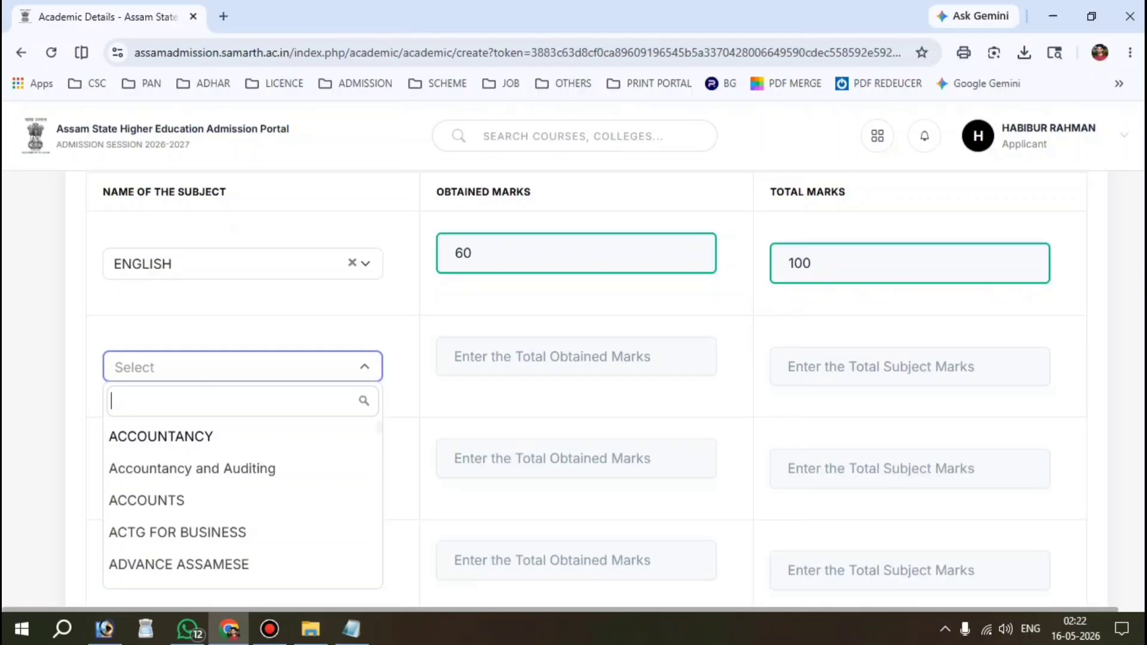
pyautogui.write('ASS')
pyautogui.click(189, 558)
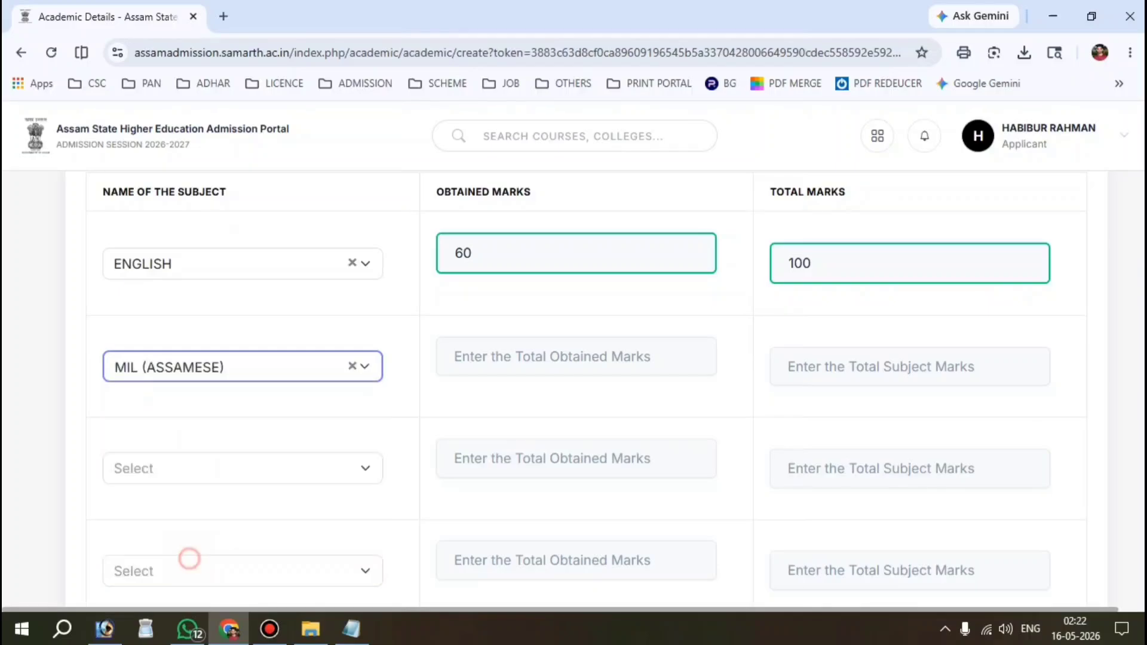
pyautogui.click(548, 357)
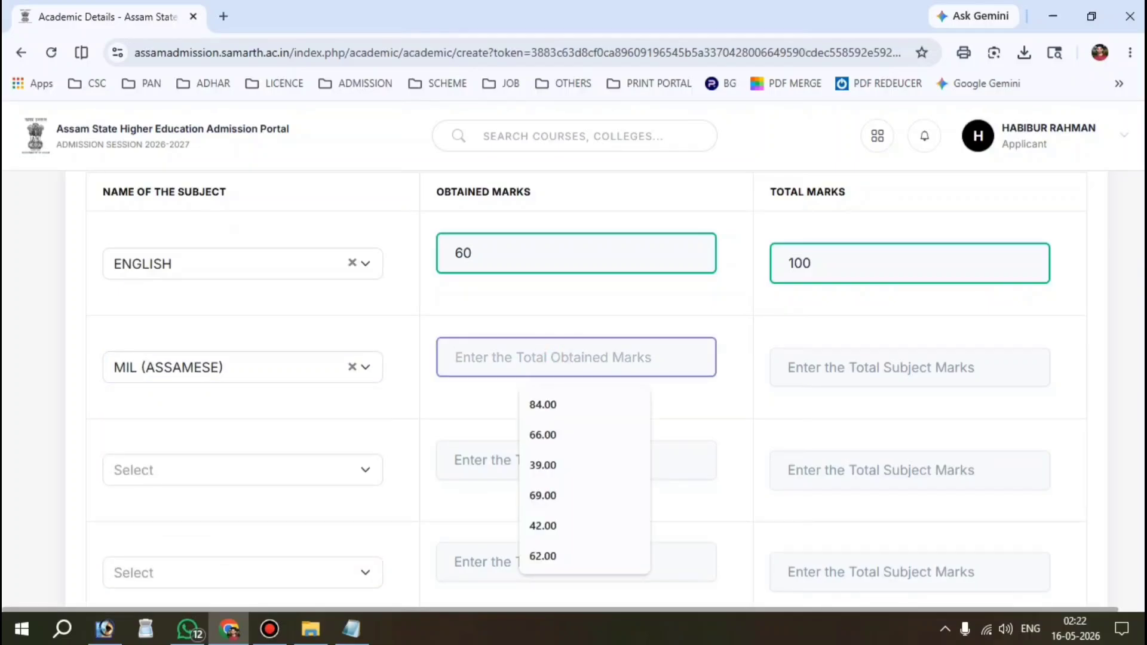
pyautogui.write('58')
pyautogui.press('Tab')
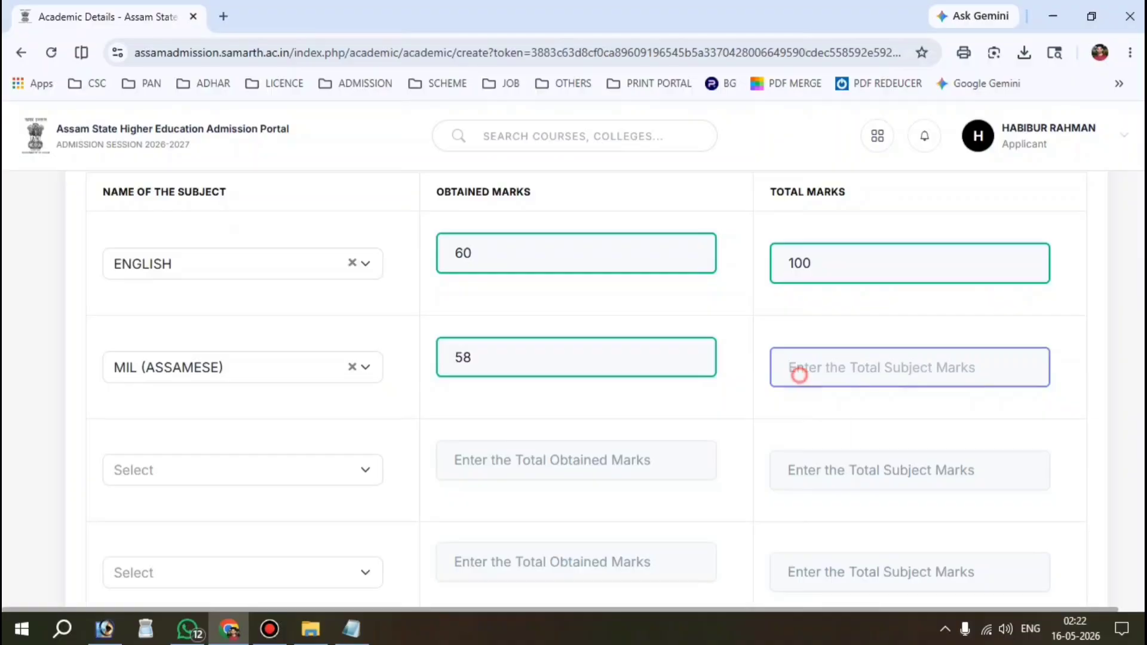
pyautogui.click(796, 374)
pyautogui.write('100')
pyautogui.press('Tab')
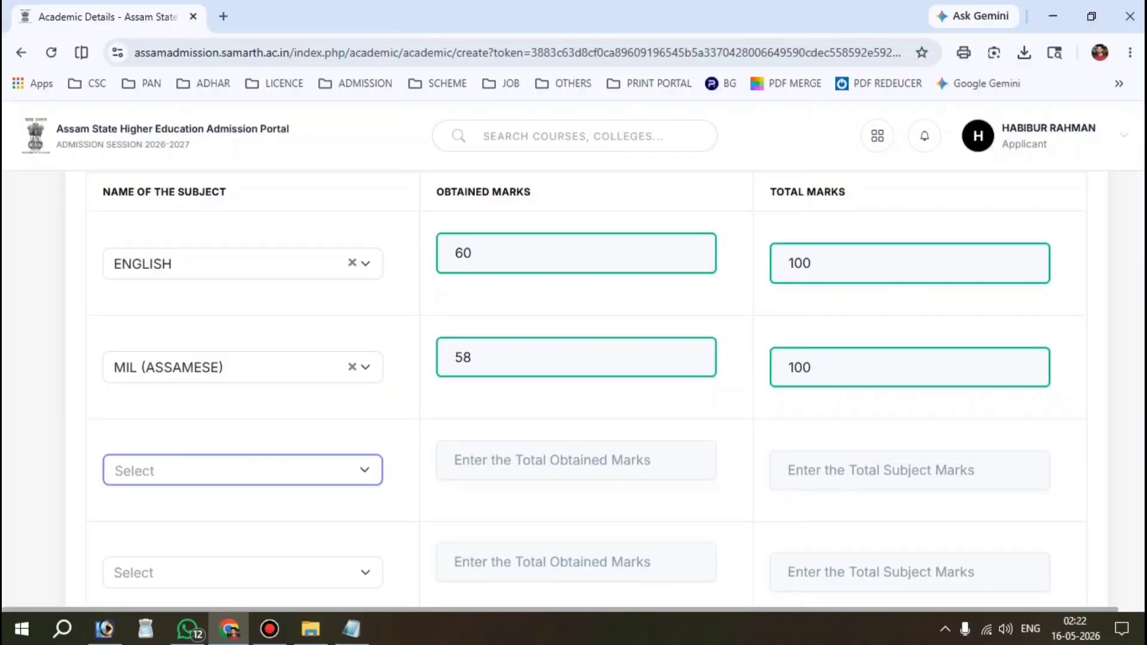
# Step: Search PHY to pick the third subject row
pyautogui.scroll(-1, 574, 388)
pyautogui.click(167, 377)
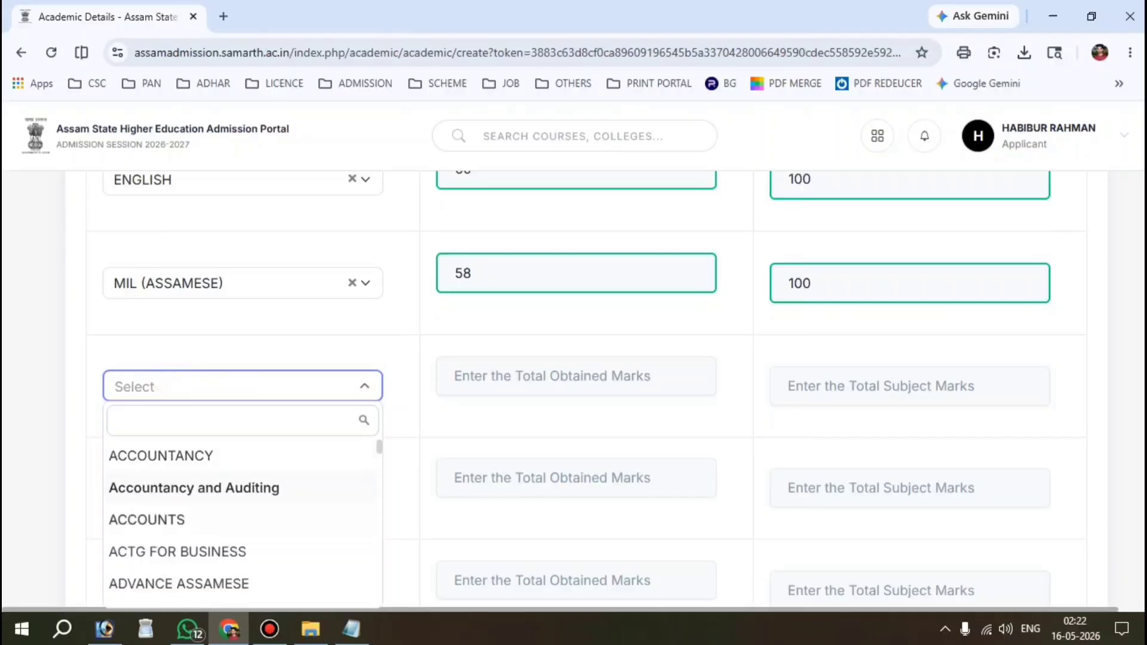
pyautogui.write('PHY')
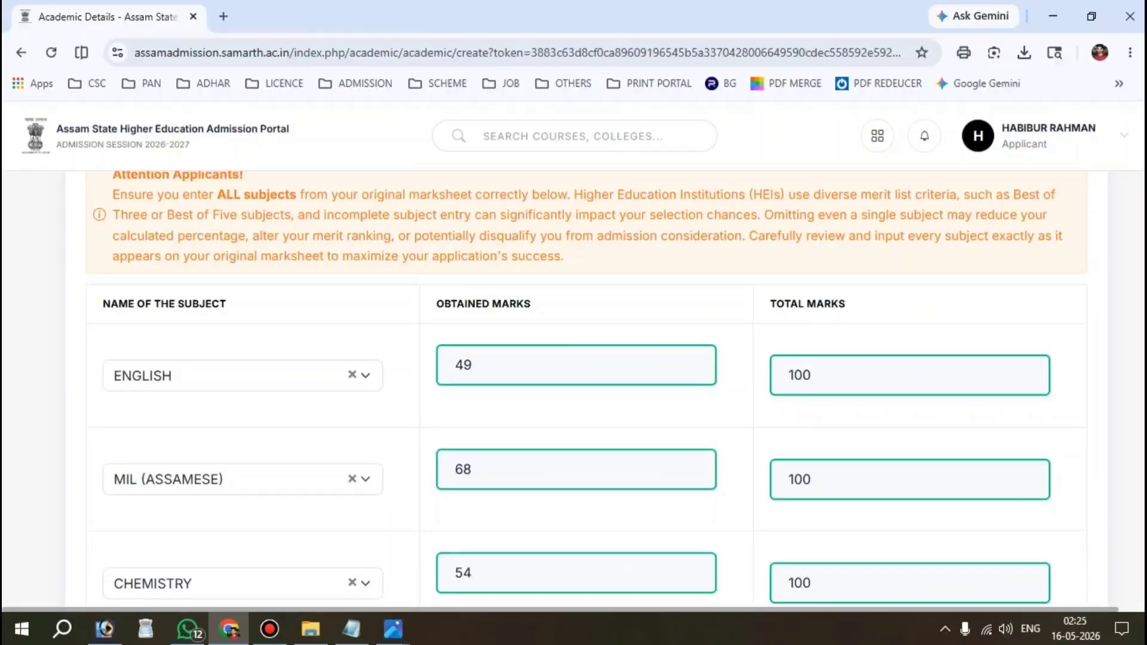
pyautogui.scroll(-2, 574, 388)
pyautogui.scroll(-5, 573, 388)
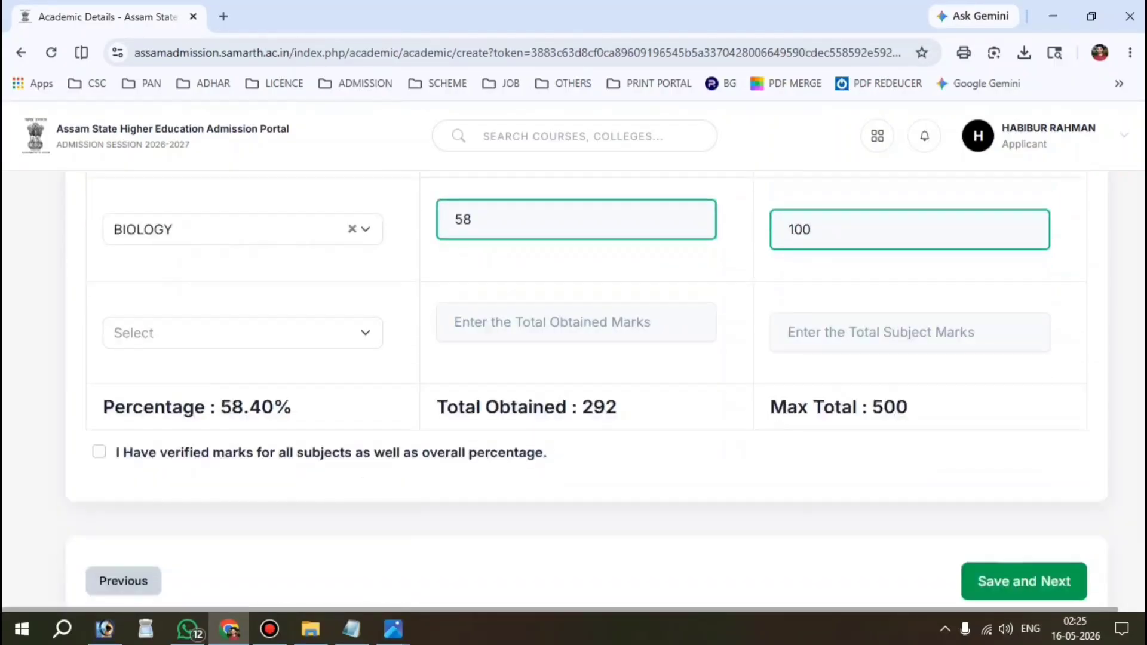
# Step: Verify the 292 of 500 total and 58.40%, tick verified, and save the academic details
pyautogui.moveTo(436, 407); pyautogui.dragTo(617, 407)
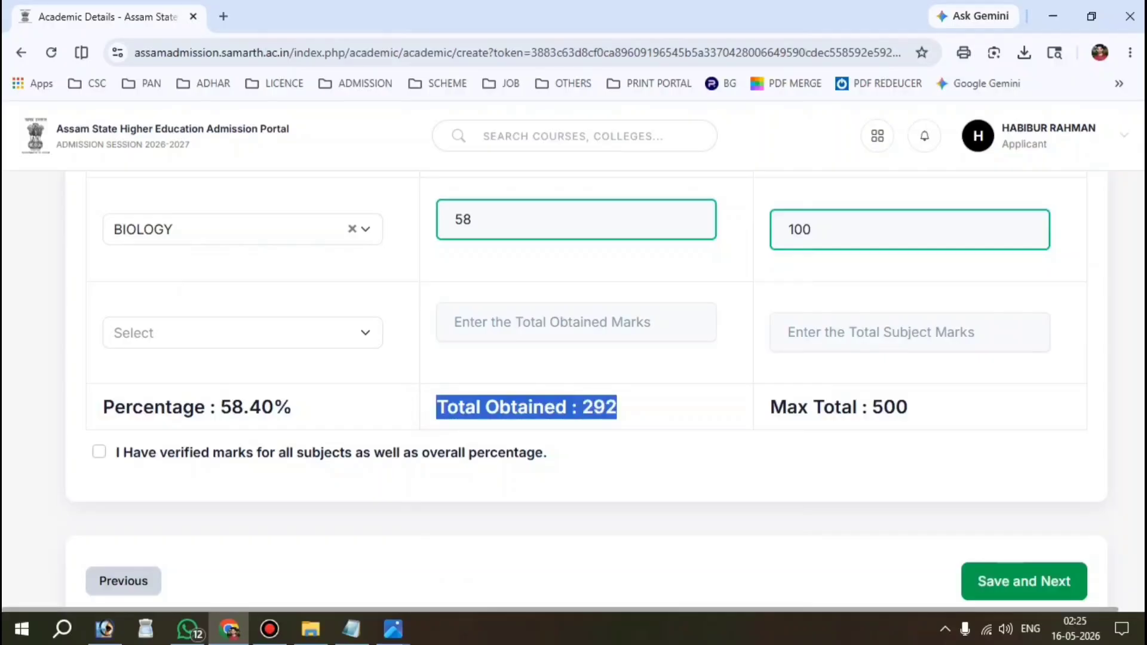
pyautogui.moveTo(910, 408); pyautogui.dragTo(770, 407)
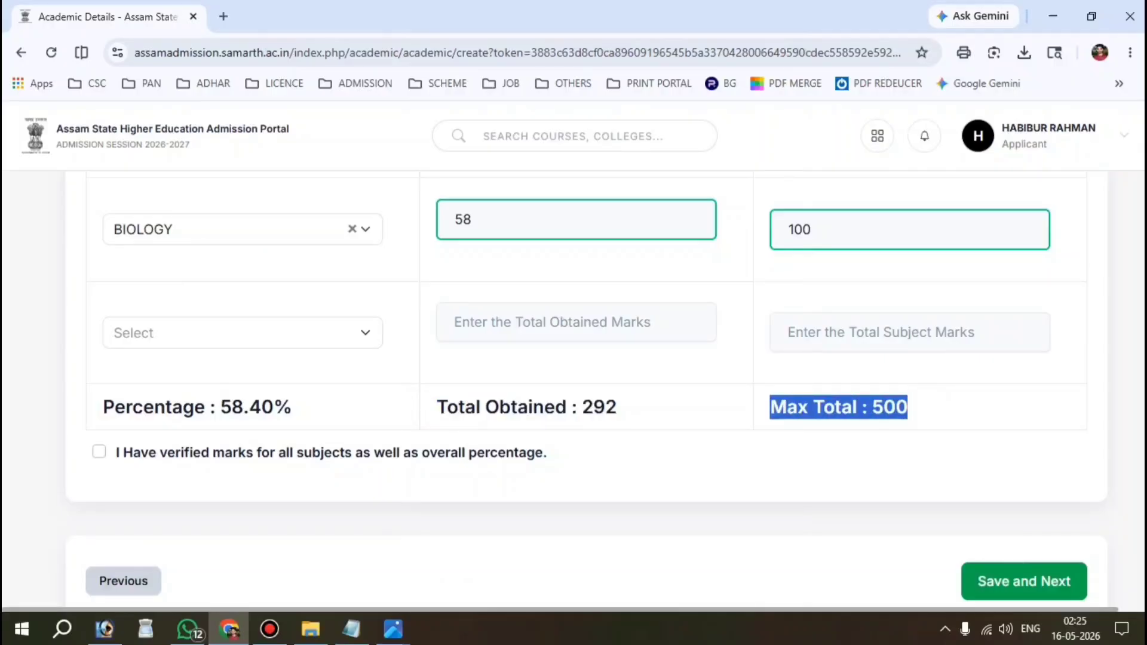
pyautogui.moveTo(144, 407); pyautogui.dragTo(292, 407)
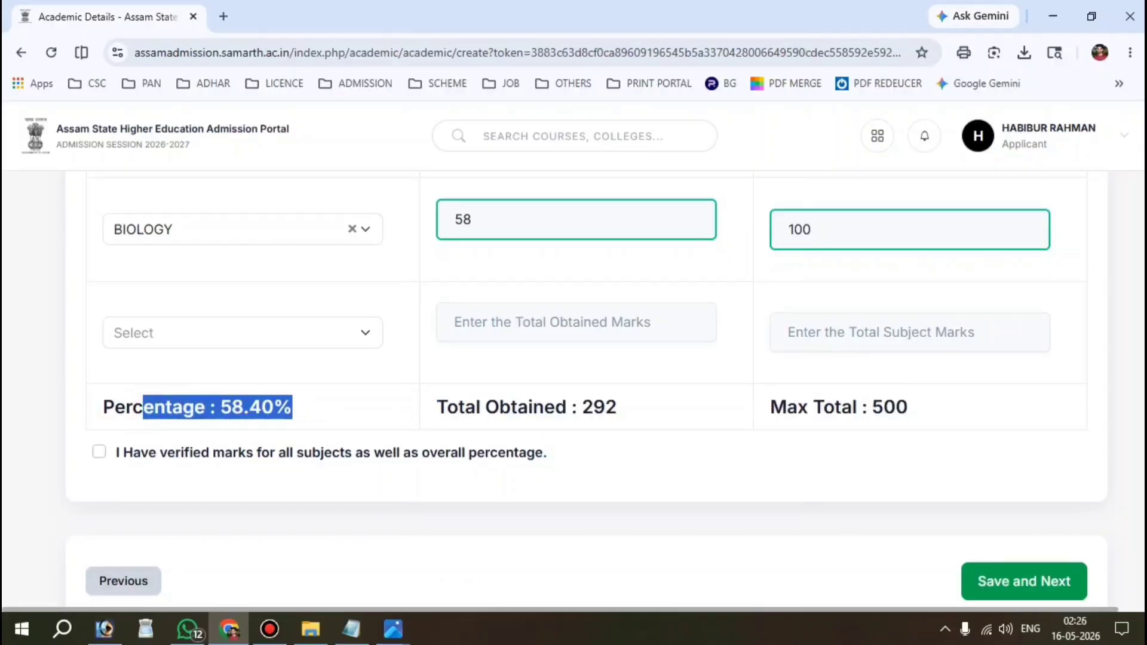
pyautogui.click(99, 457)
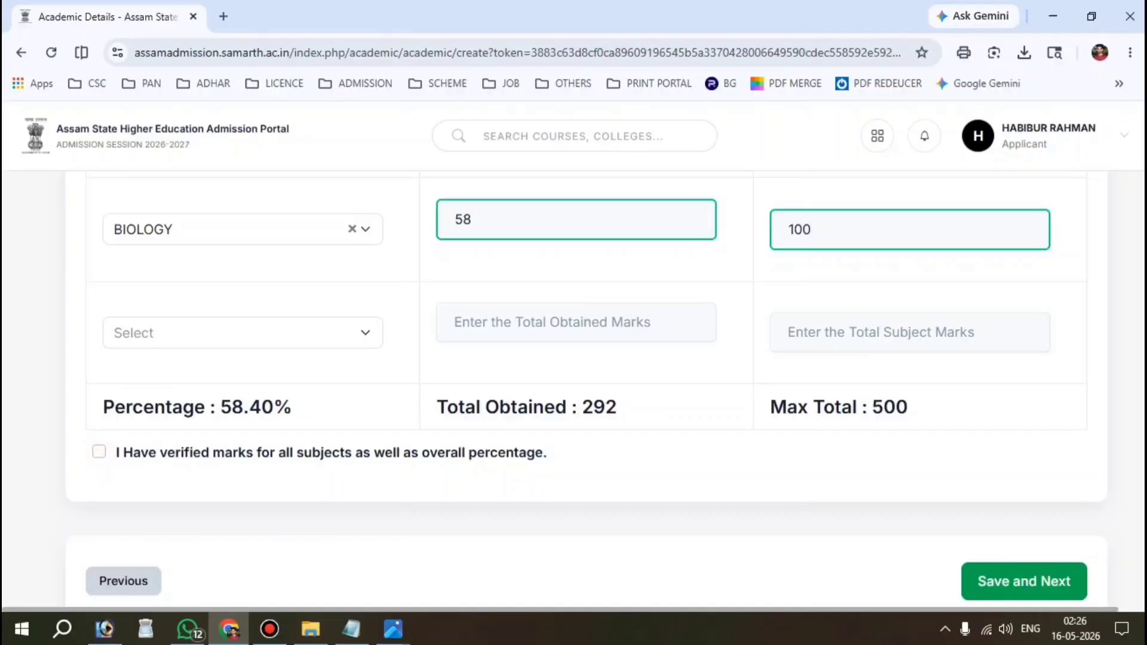
pyautogui.click(99, 452)
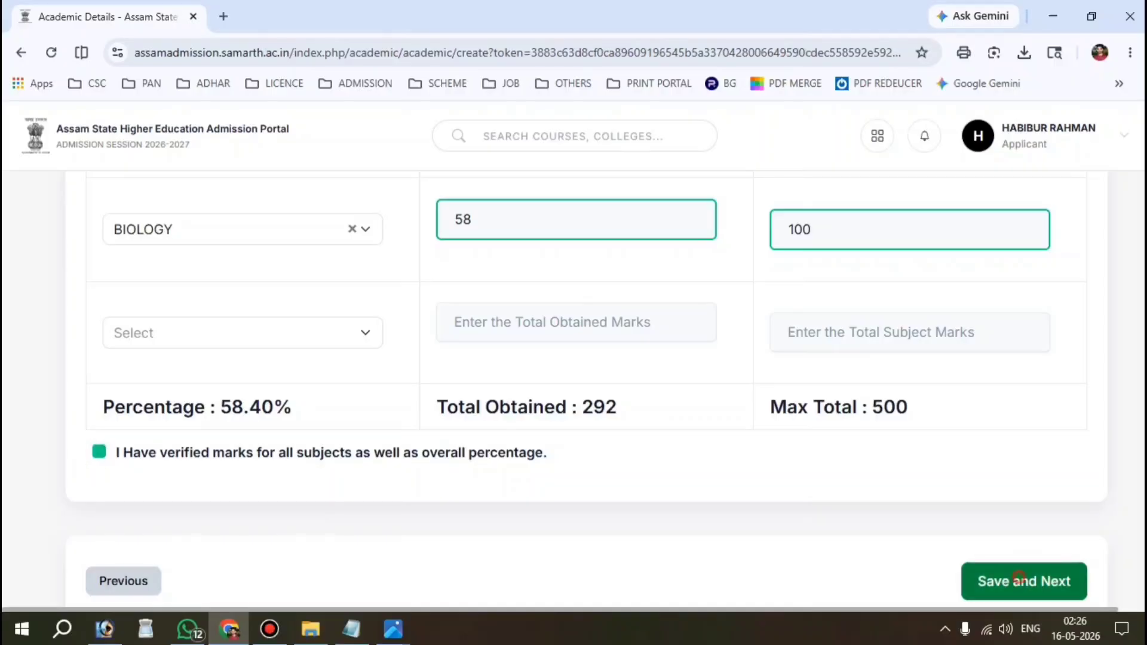
pyautogui.click(1019, 578)
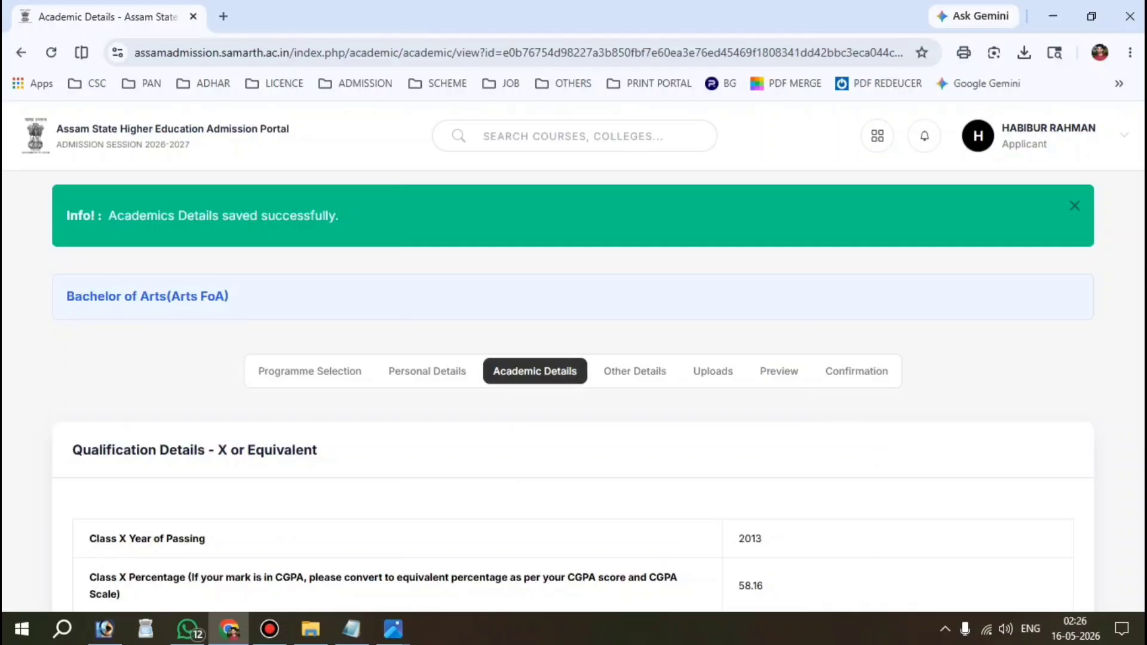
# Step: Review the saved academic summary and continue to Other Details
pyautogui.scroll(-5, 574, 389)
pyautogui.scroll(-10, 574, 388)
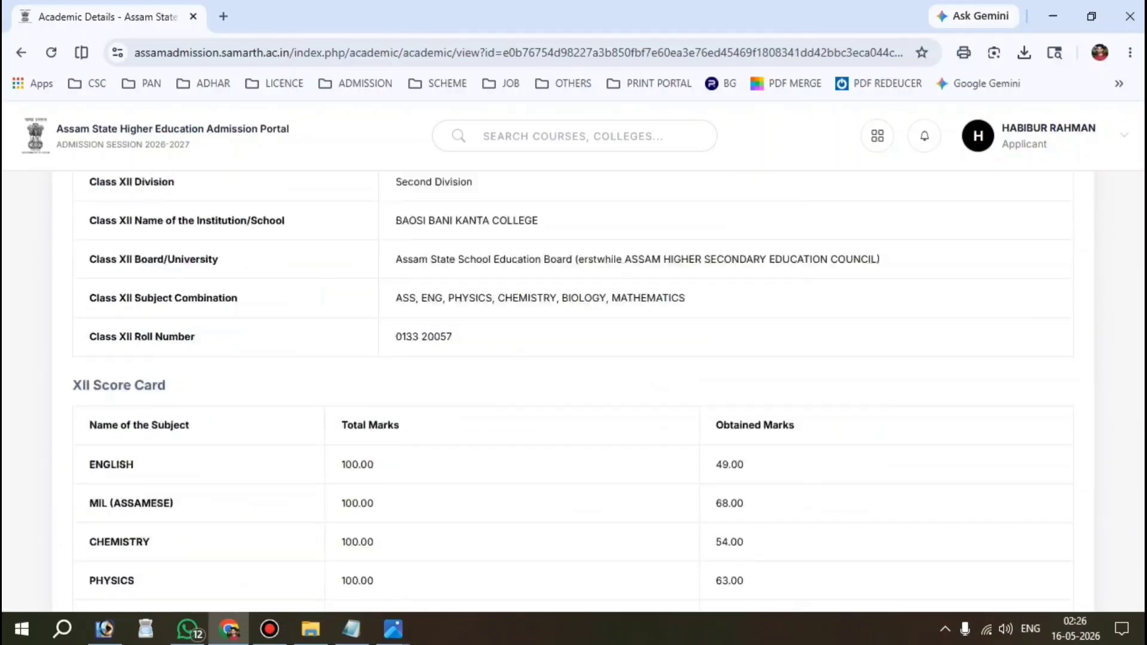
pyautogui.click(1041, 276)
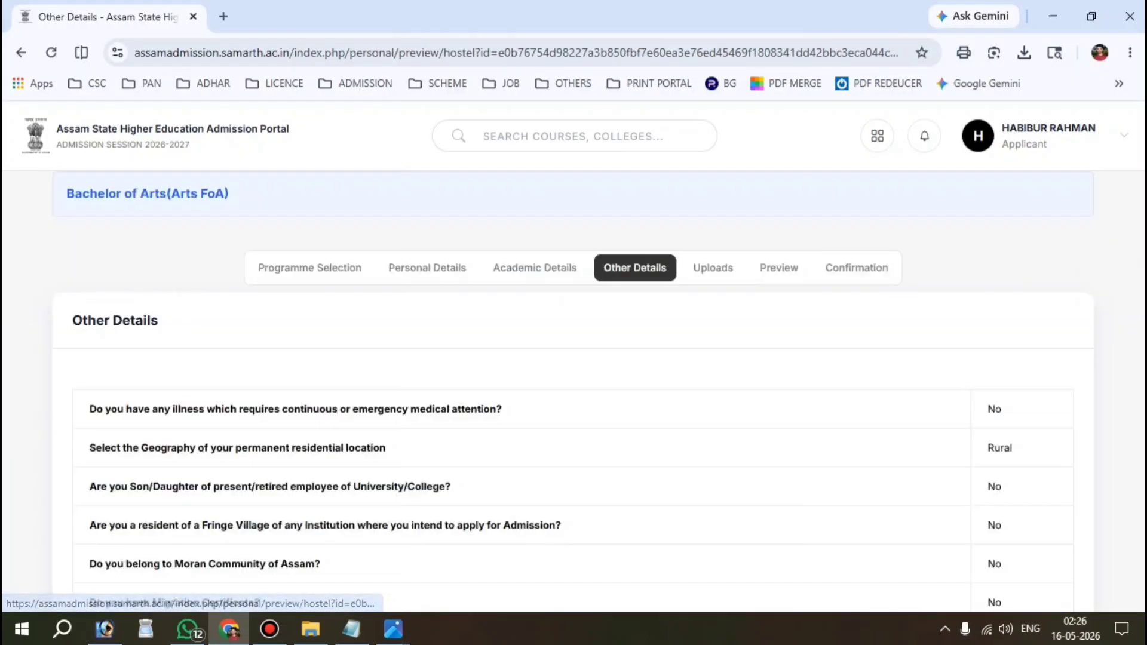
# Step: Move on to Uploads and attach the Class X and Class XII marksheets, using the 12 Marksheet image
pyautogui.scroll(-8, 574, 388)
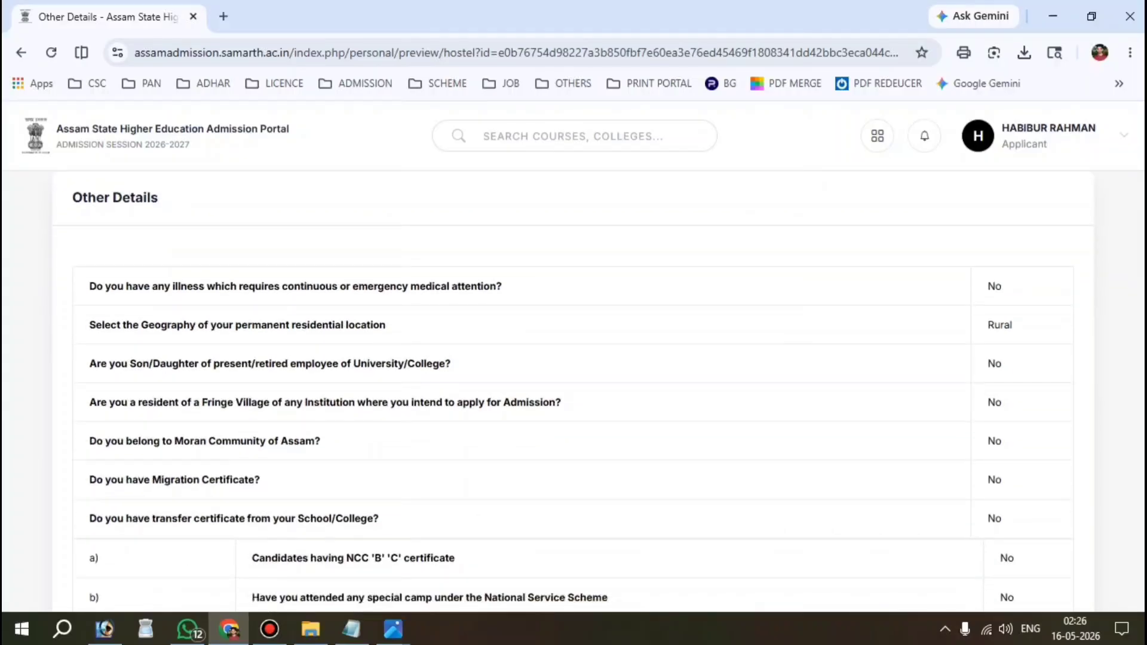
pyautogui.scroll(-1, 573, 388)
pyautogui.click(1041, 387)
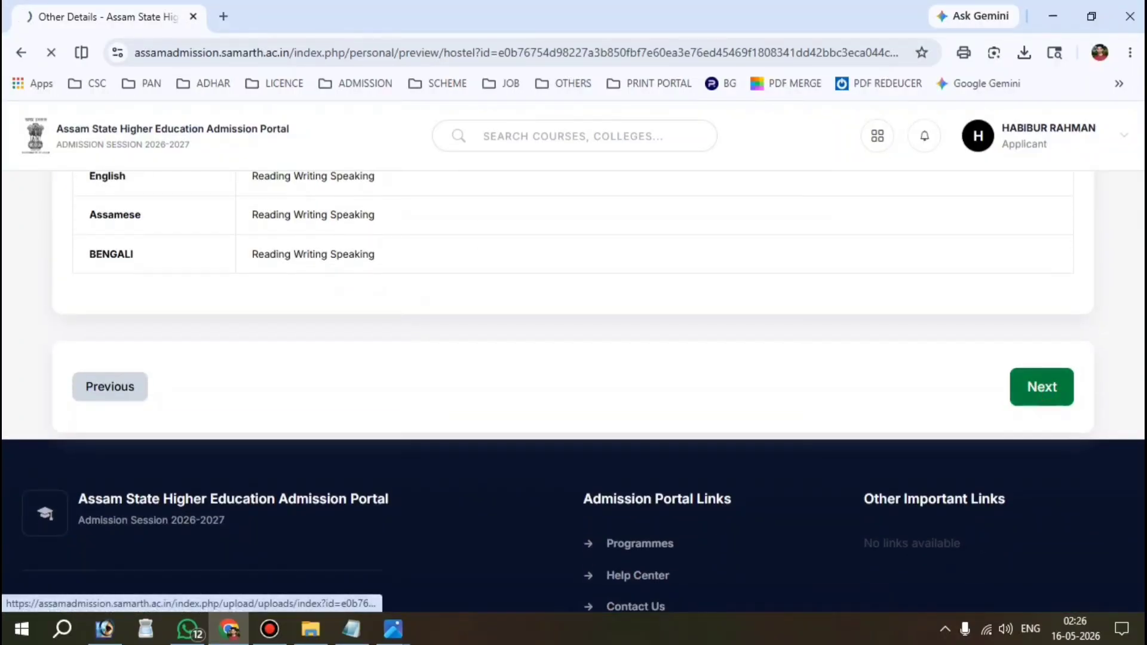
pyautogui.scroll(-15, 574, 389)
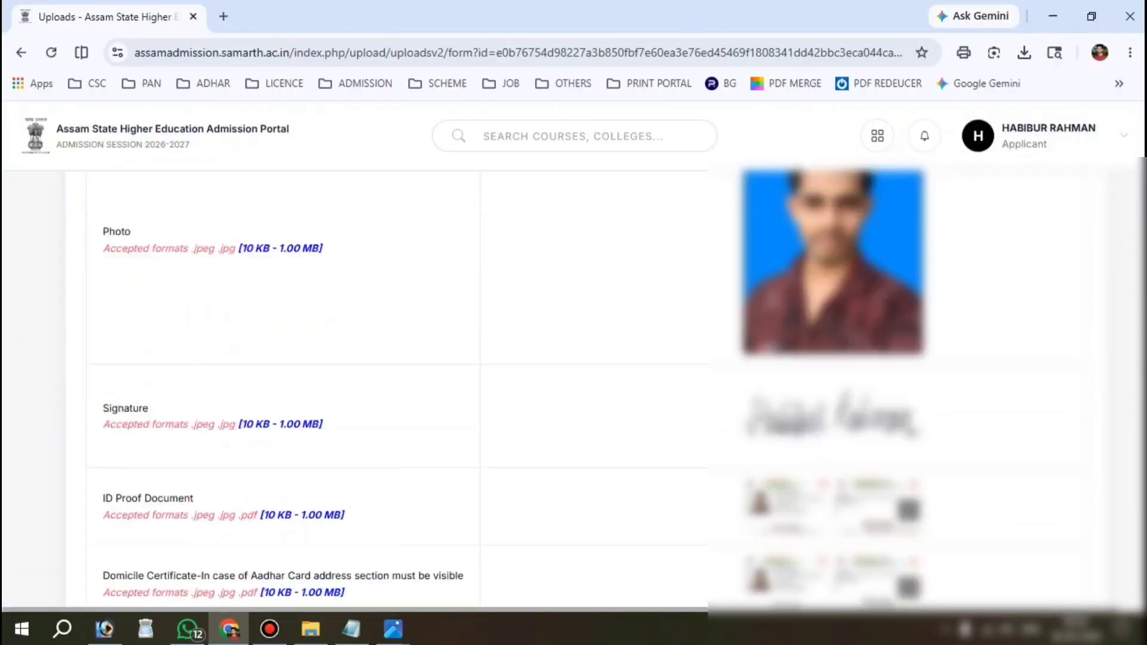
pyautogui.scroll(-1, 286, 388)
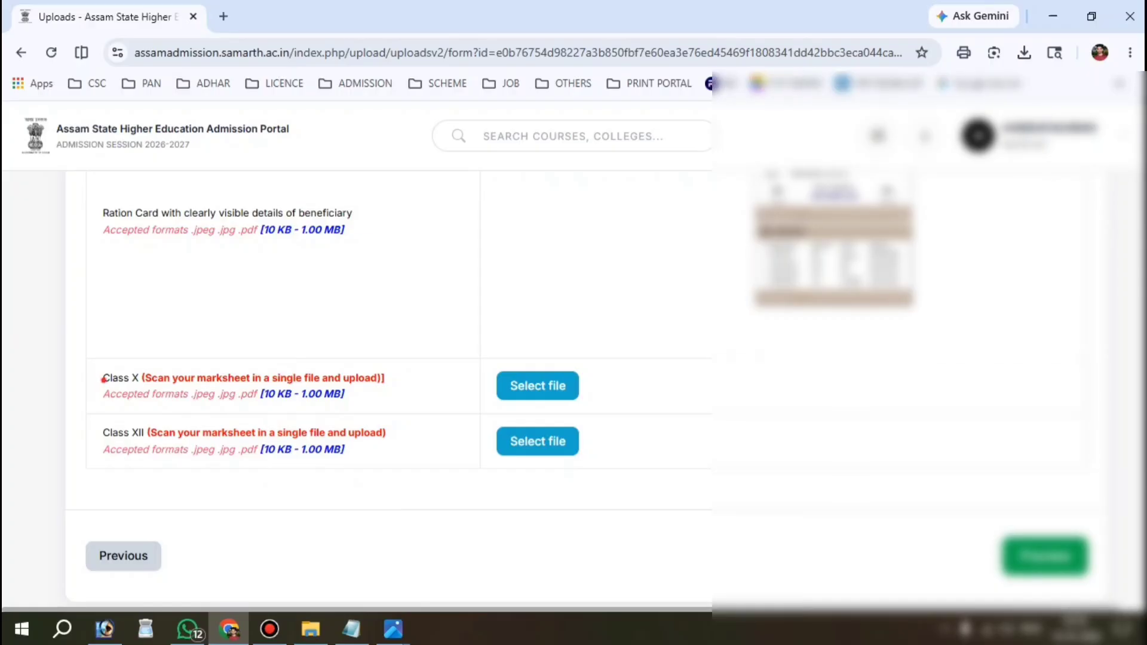
pyautogui.moveTo(102, 378); pyautogui.dragTo(315, 395)
pyautogui.click(537, 385)
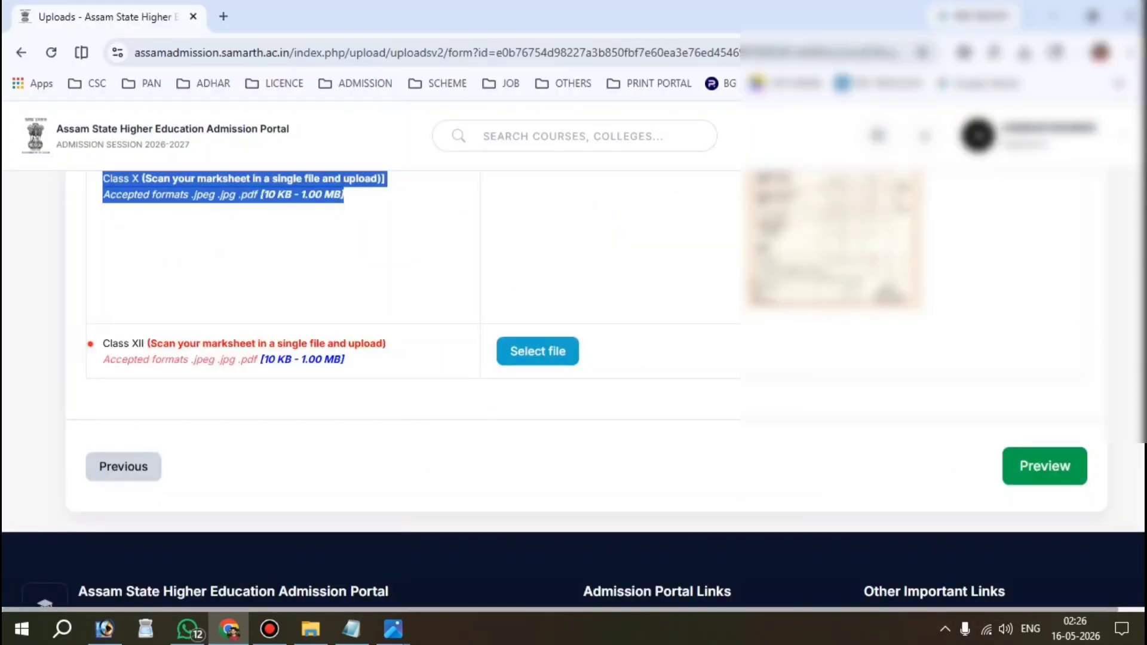
pyautogui.moveTo(90, 344); pyautogui.dragTo(264, 360)
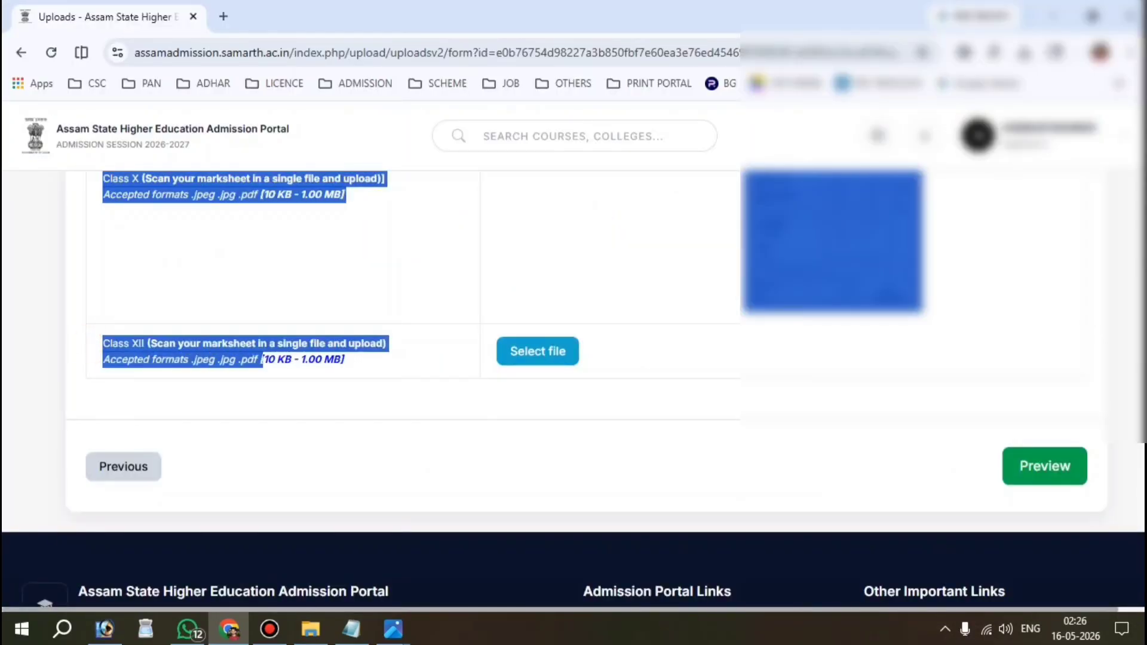
pyautogui.click(524, 406)
pyautogui.click(538, 353)
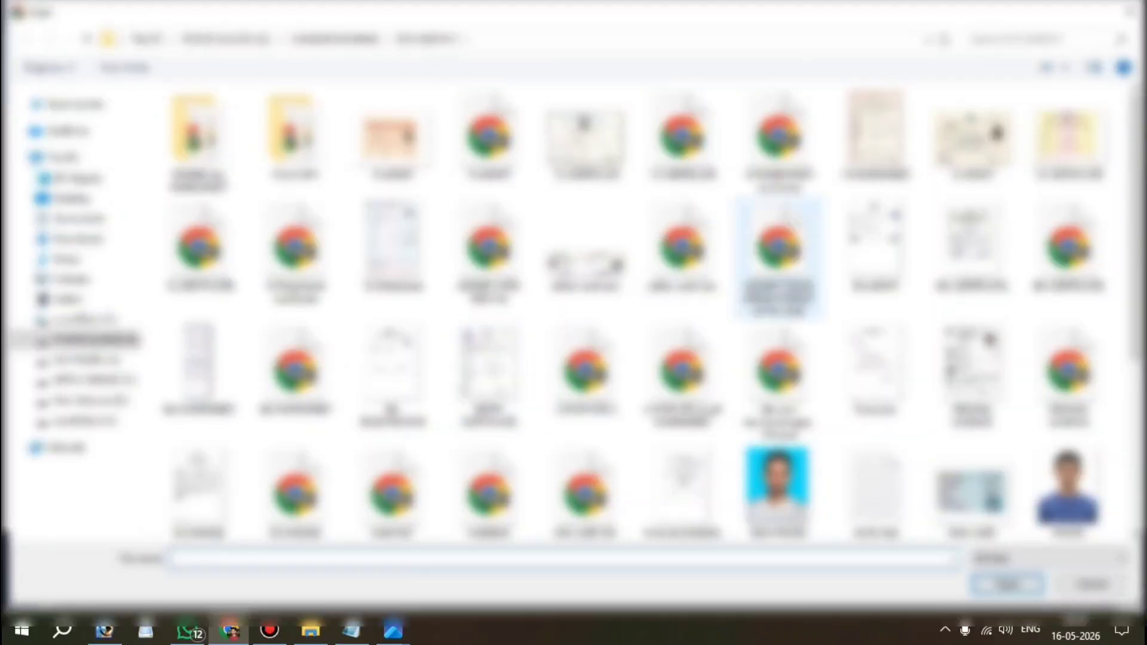
pyautogui.doubleClick(971, 132)
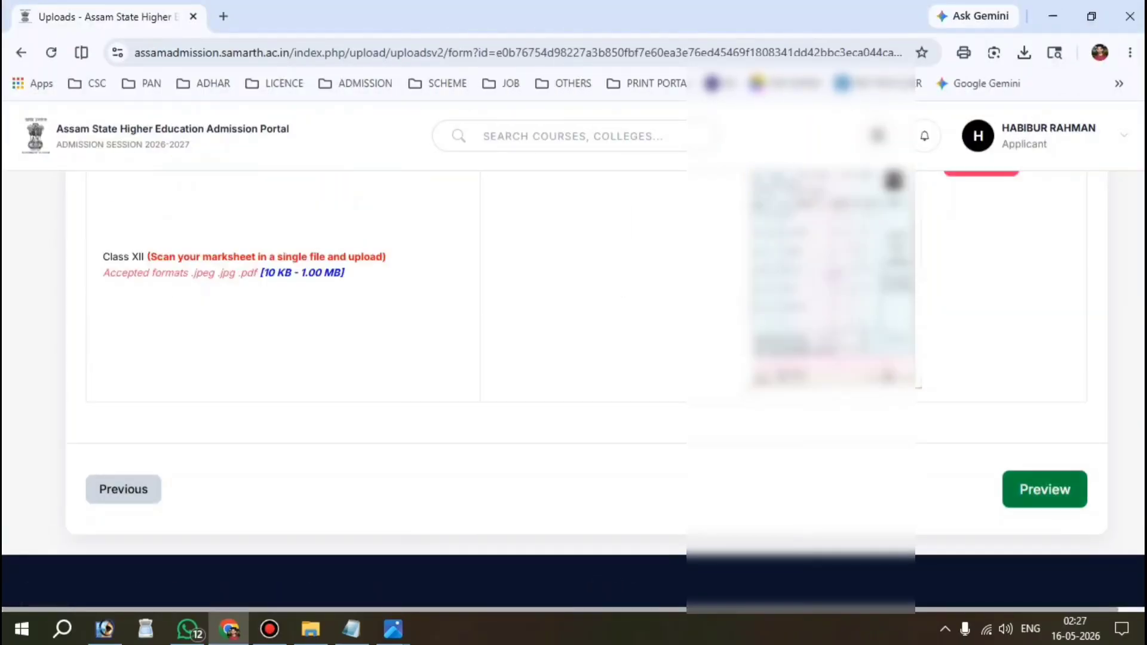
# Step: Open the full application preview and scroll through it
pyautogui.click(1045, 489)
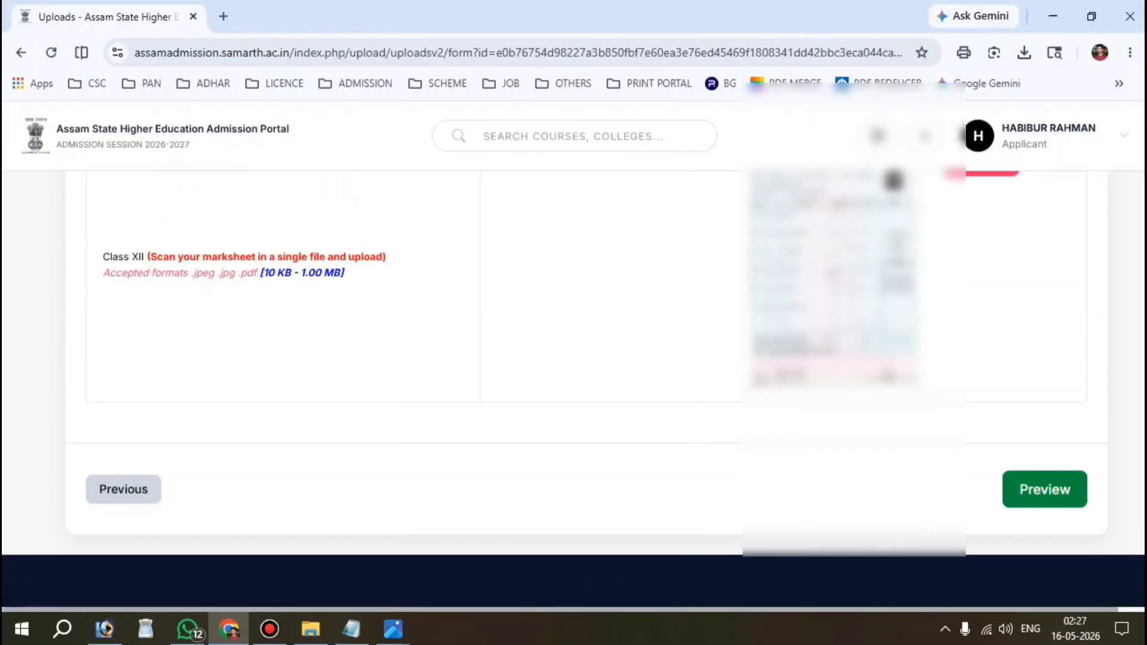
pyautogui.scroll(-10, 1045, 489)
pyautogui.scroll(-10, 573, 359)
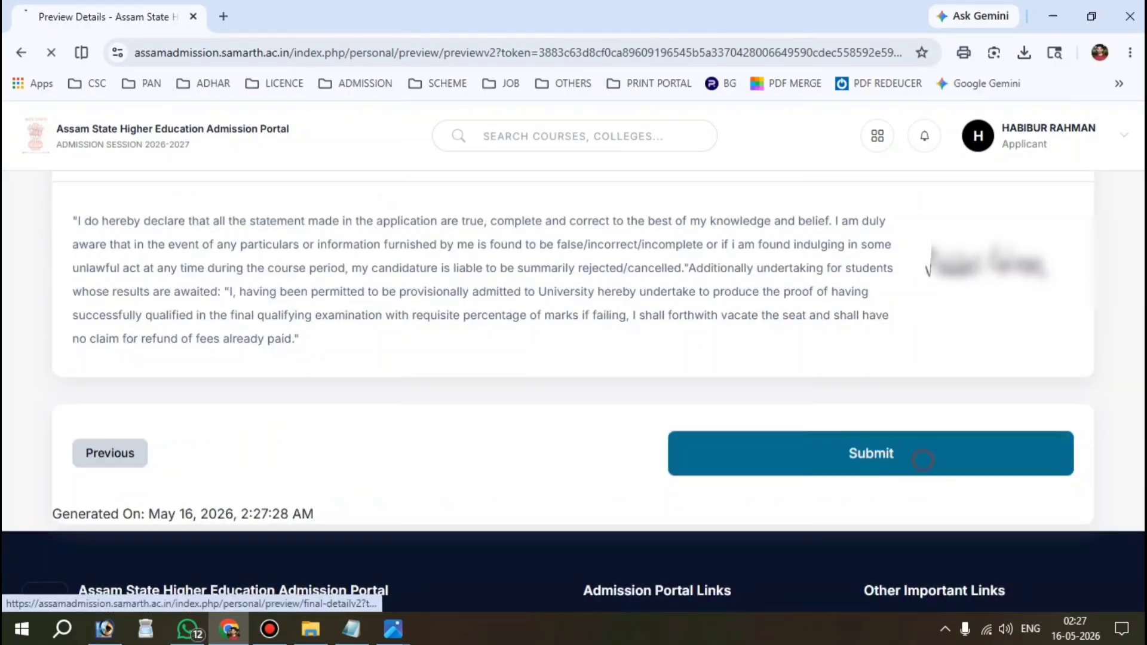
# Step: Confirm the name, date of birth, category, gender and parents' names are correct
pyautogui.click(871, 454)
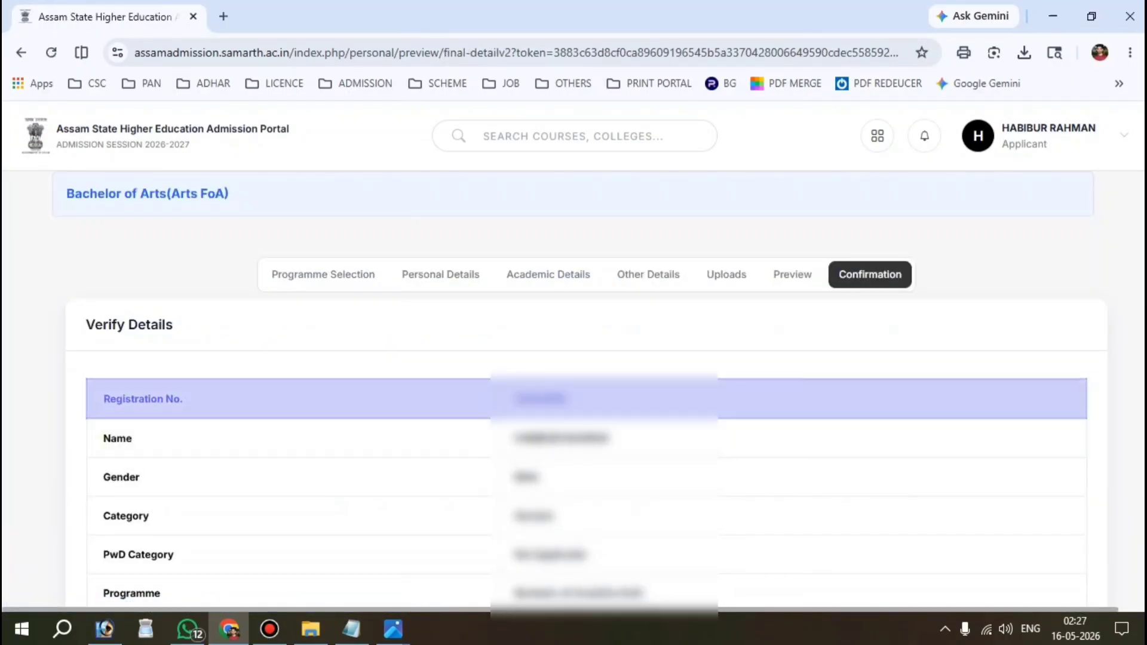
pyautogui.scroll(-5, 573, 388)
pyautogui.scroll(-2, 574, 388)
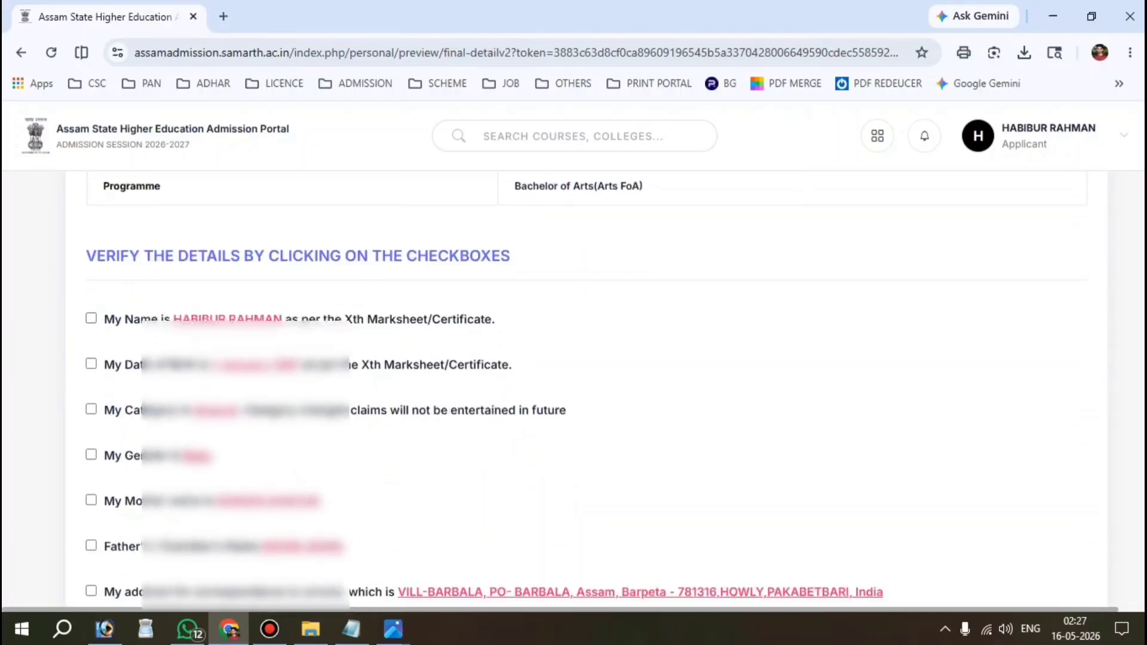
pyautogui.moveTo(86, 256); pyautogui.dragTo(511, 256)
pyautogui.scroll(-1, 574, 388)
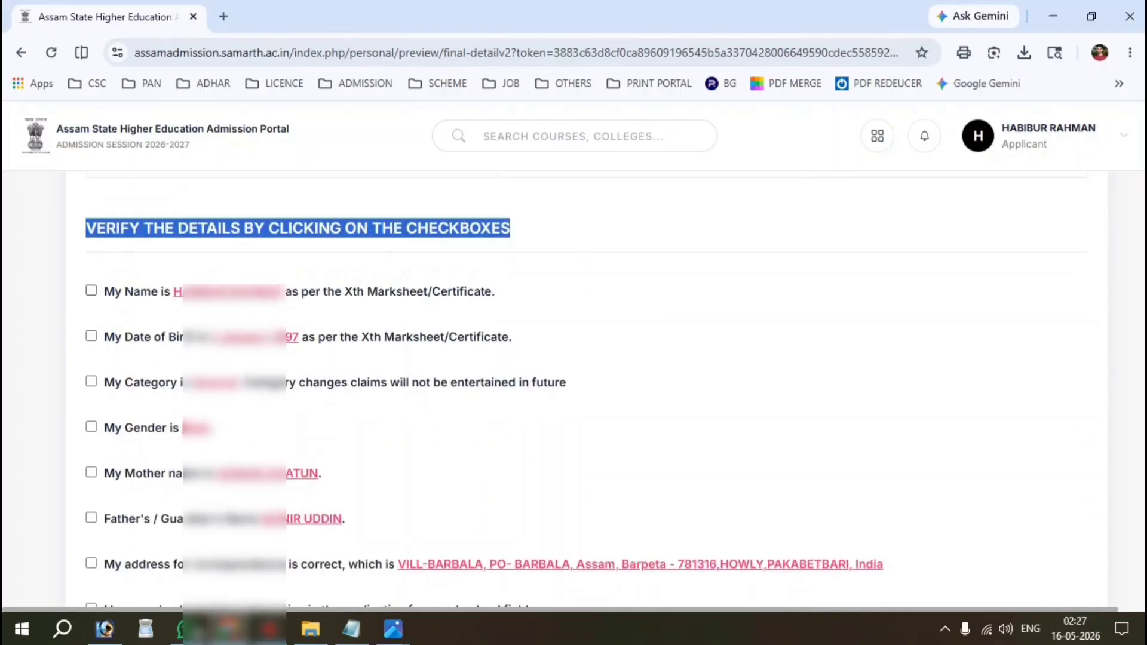
pyautogui.click(91, 307)
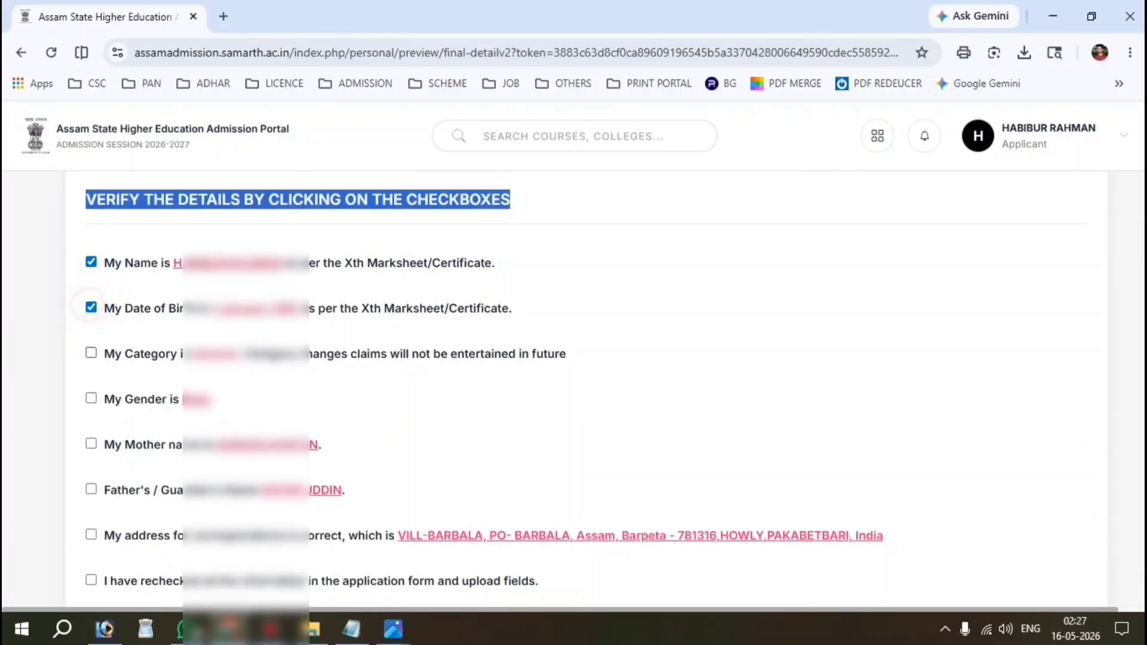
pyautogui.click(91, 354)
pyautogui.click(91, 398)
pyautogui.click(91, 445)
pyautogui.click(91, 490)
# Step: Confirm the address, rechecked uploads and guidelines, and agree to the conviction, cancellation and bail clauses
pyautogui.scroll(-2, 91, 466)
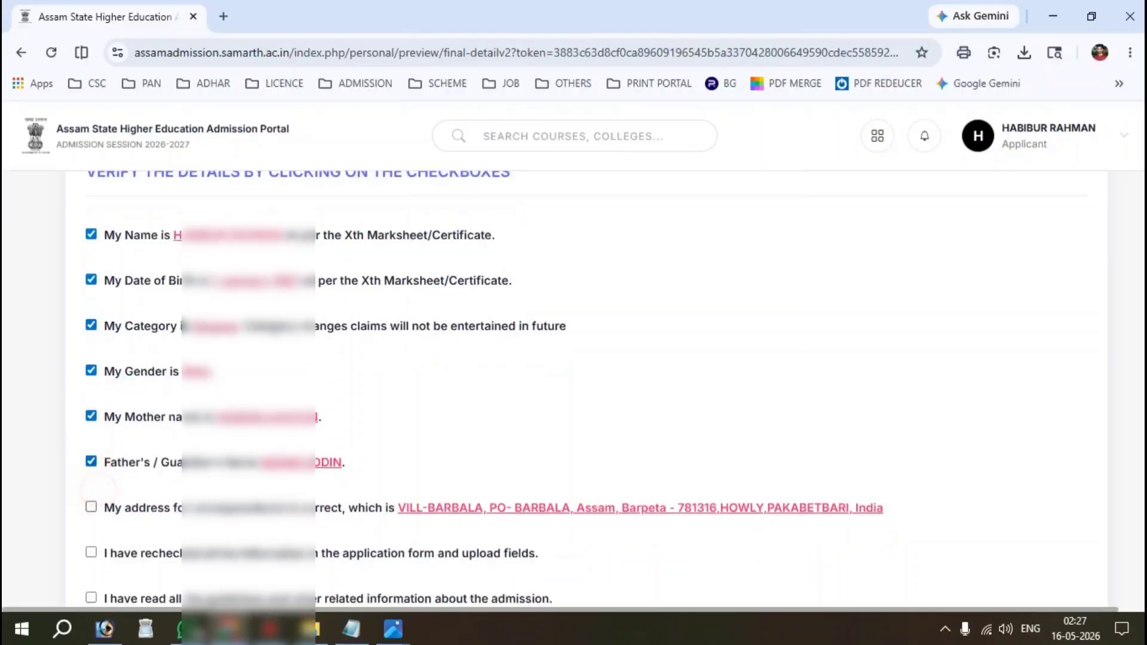
pyautogui.click(91, 422)
pyautogui.click(91, 467)
pyautogui.click(91, 512)
pyautogui.scroll(-2, 92, 512)
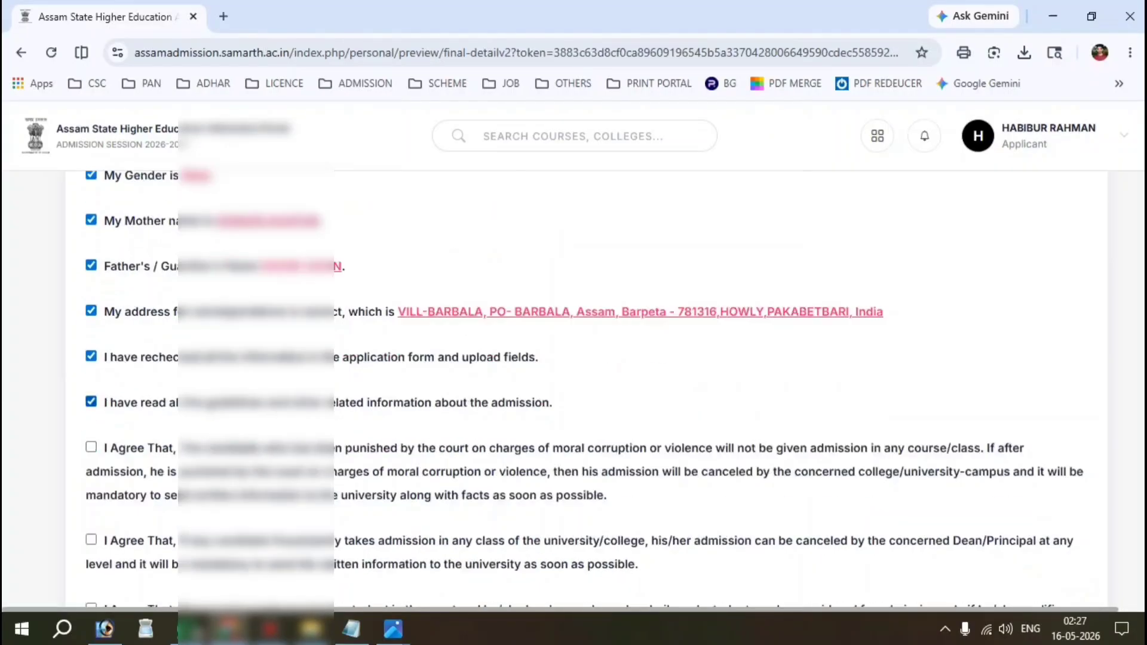
pyautogui.click(91, 447)
pyautogui.scroll(-2, 91, 446)
pyautogui.click(91, 428)
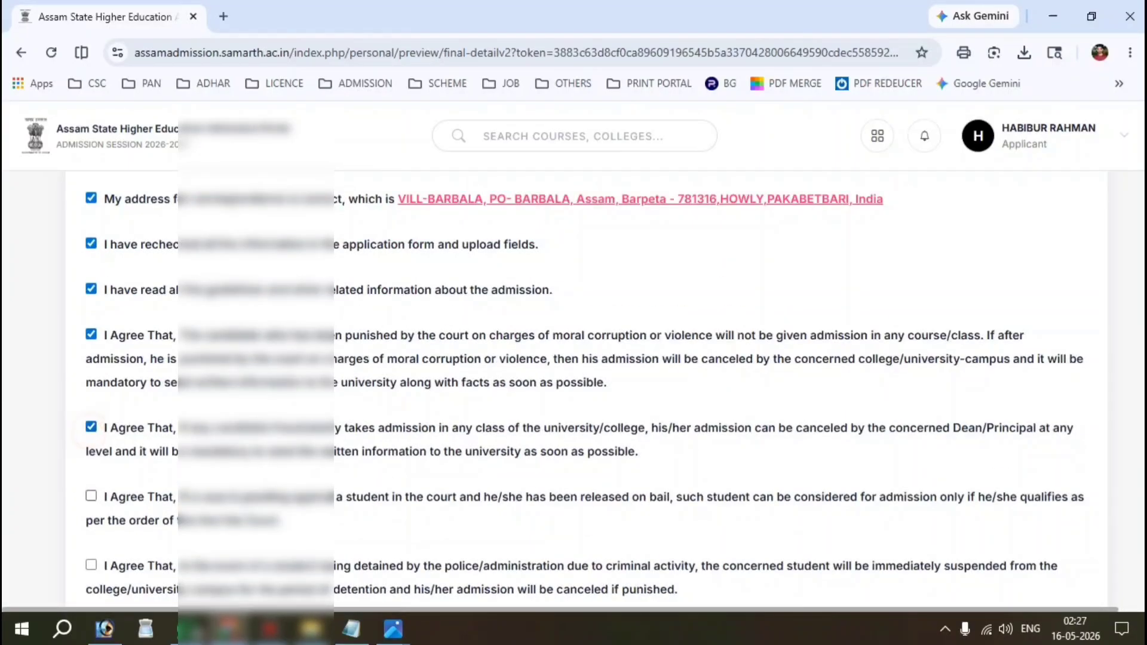
pyautogui.click(91, 491)
# Step: Agree to the police detention clause and final declaration, then submit the application
pyautogui.scroll(-2, 91, 491)
pyautogui.scroll(-2, 91, 425)
pyautogui.click(90, 425)
pyautogui.click(91, 494)
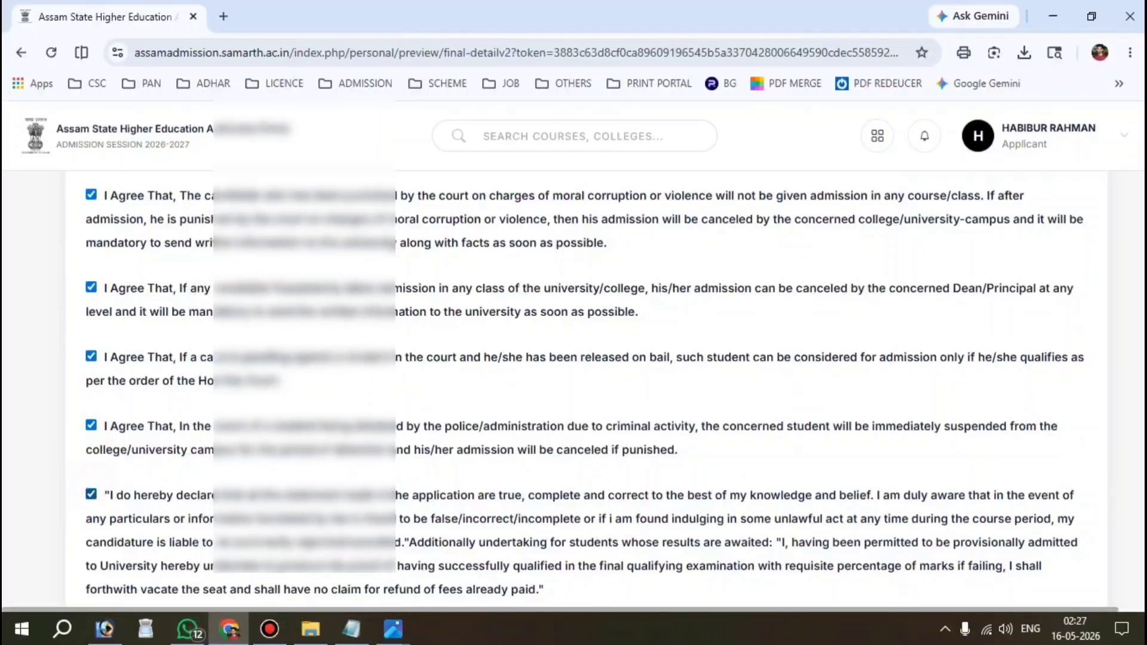
pyautogui.scroll(-3, 90, 494)
pyautogui.scroll(-2, 573, 358)
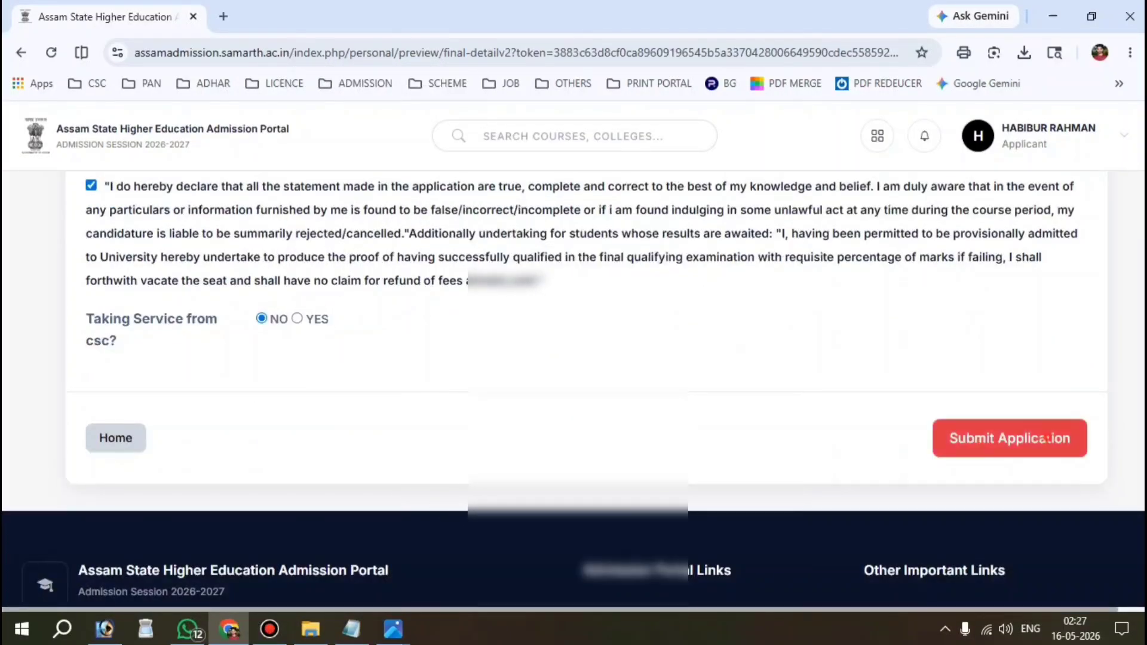
pyautogui.click(1010, 438)
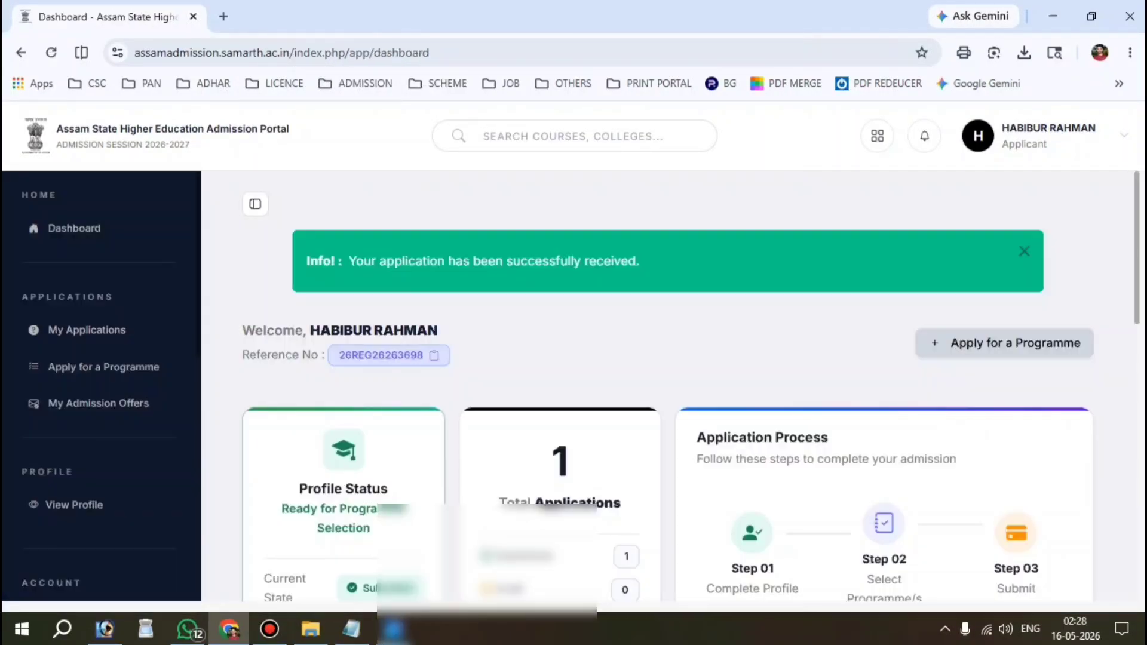
# Step: Check the Total Applications count and open the Bachelor of Arts Print Form PDF
pyautogui.scroll(-2, 668, 386)
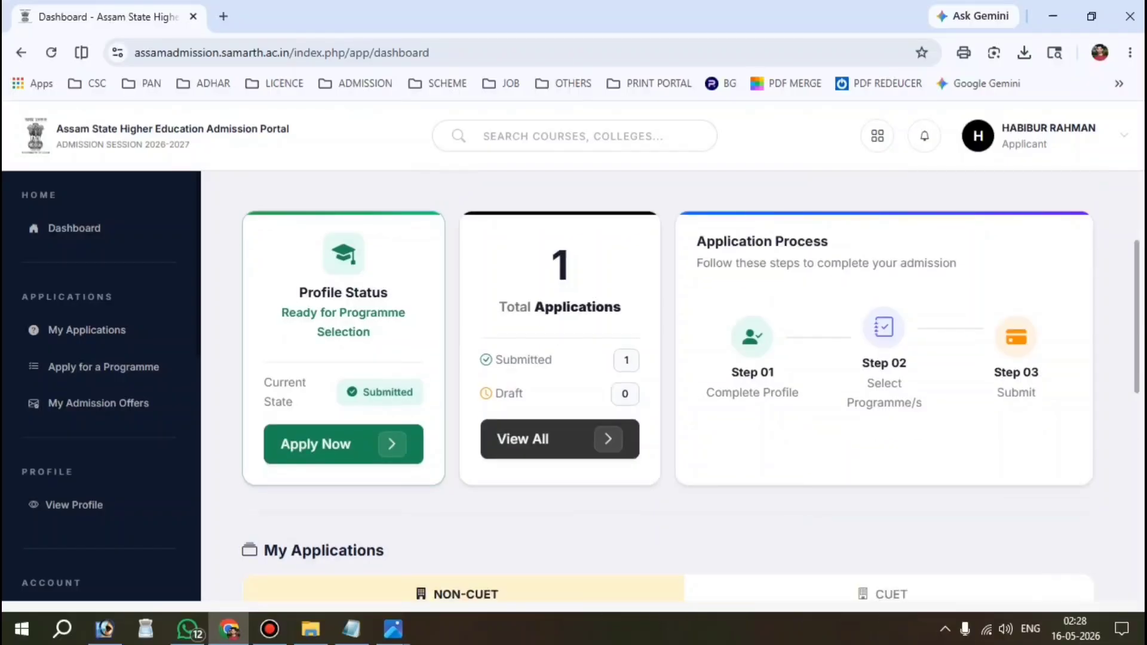
pyautogui.moveTo(478, 274); pyautogui.dragTo(621, 308)
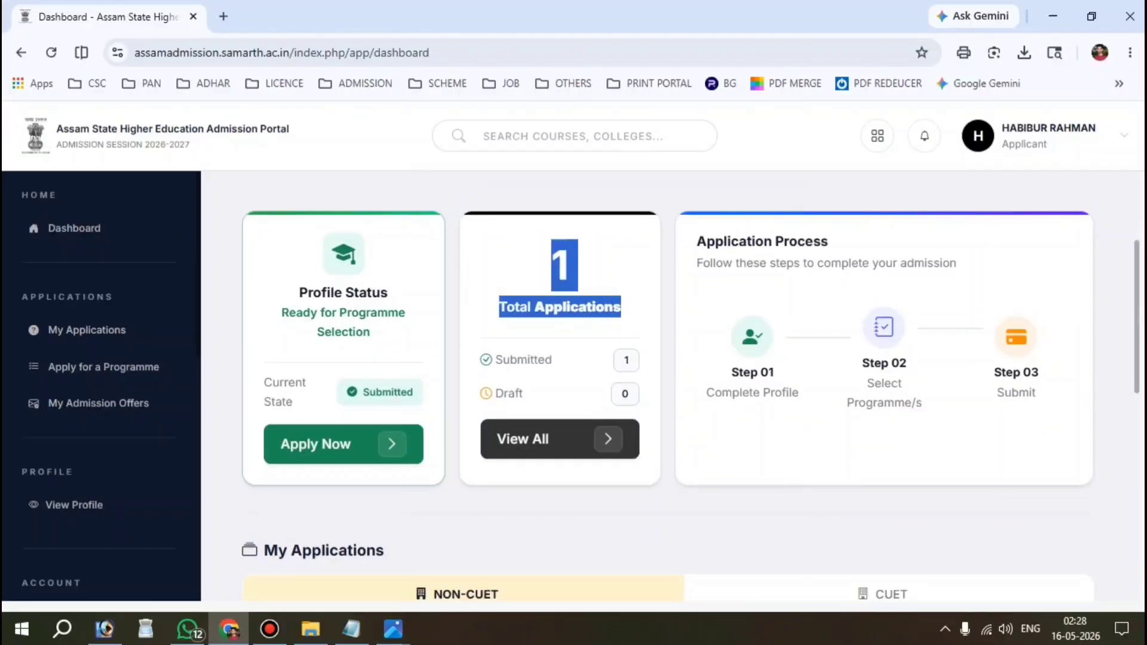
pyautogui.scroll(-10, 667, 386)
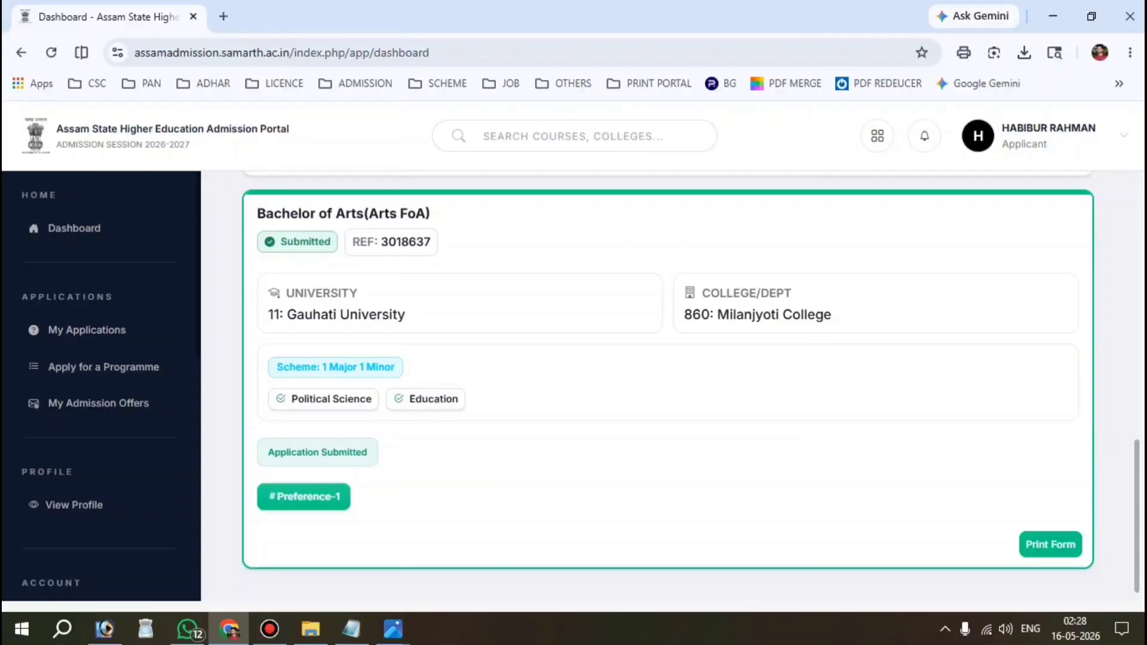
pyautogui.click(1050, 545)
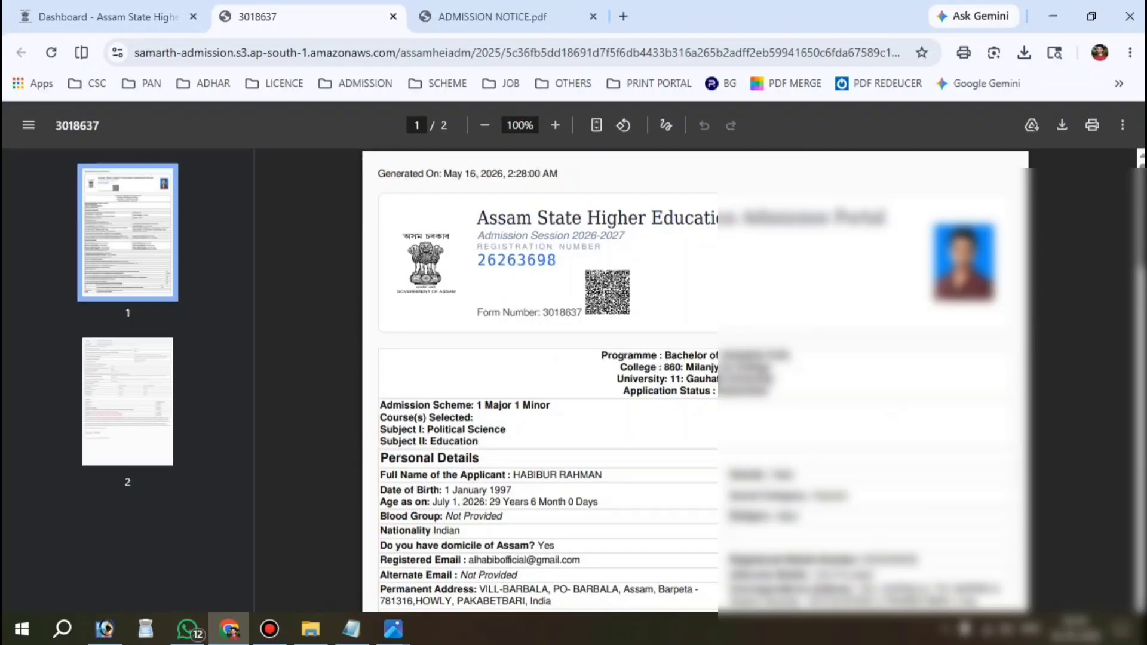
# Step: Scroll the form PDF, then check the 4 - 6 June date in ADMISSION NOTICE.pdf
pyautogui.scroll(-15, 695, 380)
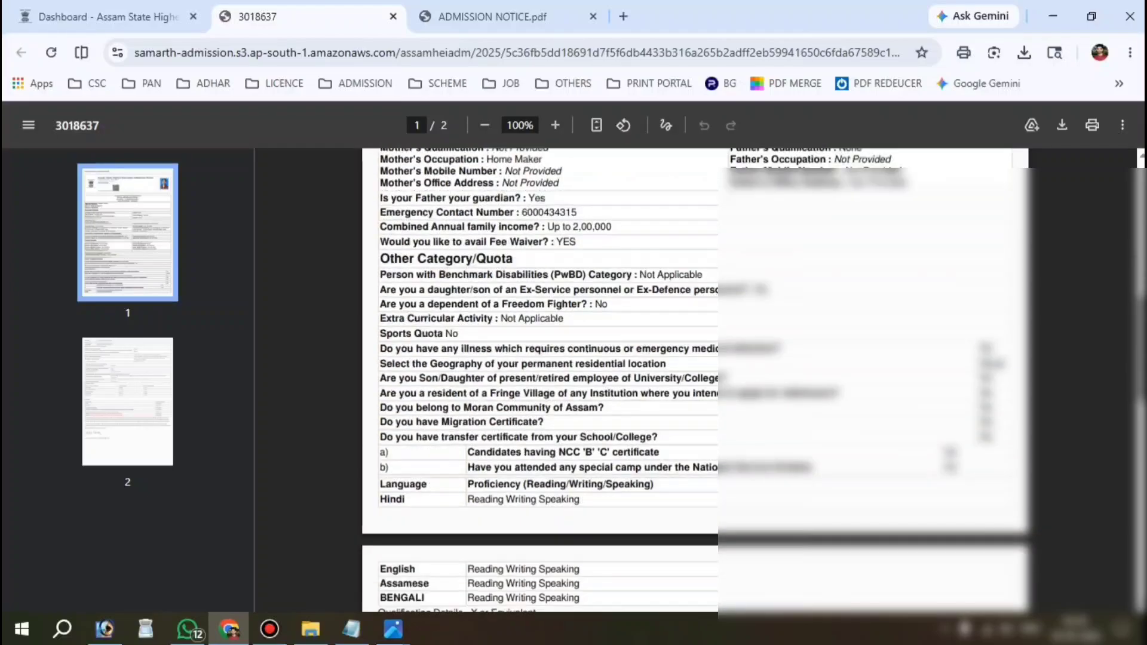
pyautogui.scroll(10, 693, 382)
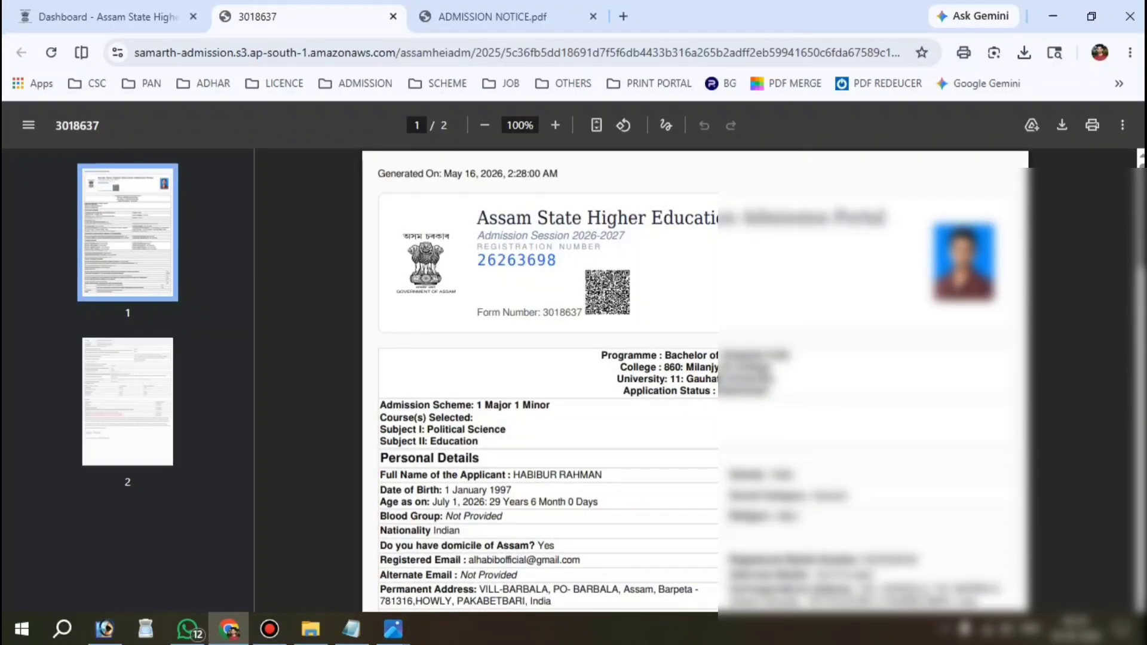
pyautogui.click(469, 12)
pyautogui.scroll(-2, 693, 382)
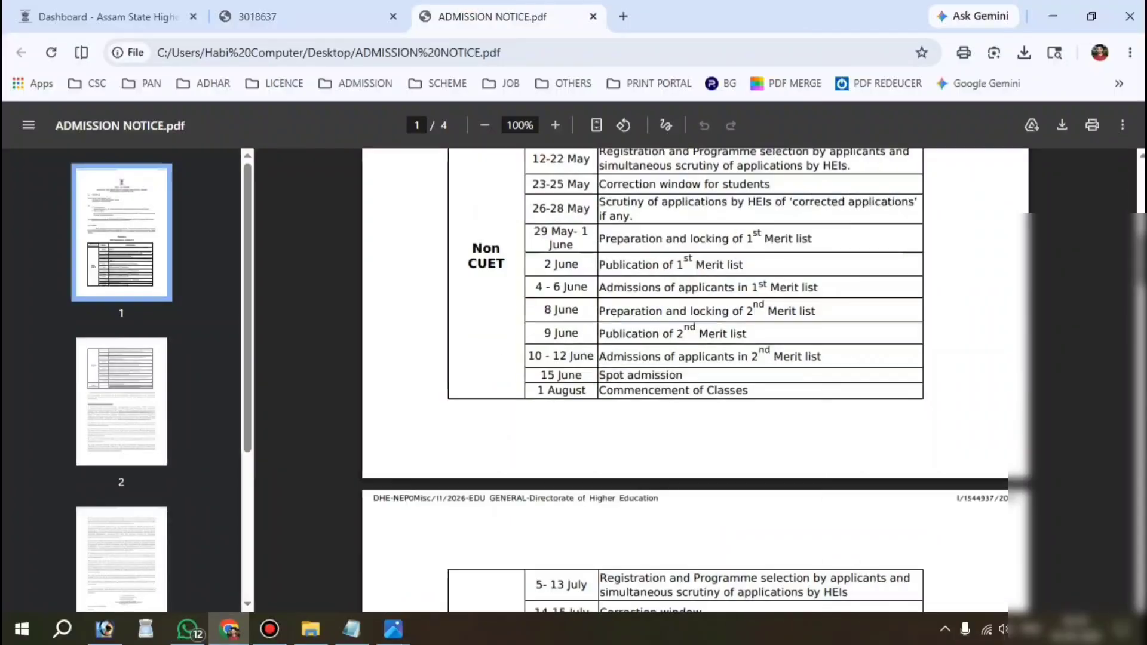
pyautogui.scroll(3, 693, 382)
pyautogui.scroll(-1, 535, 427)
pyautogui.moveTo(535, 426); pyautogui.dragTo(590, 427)
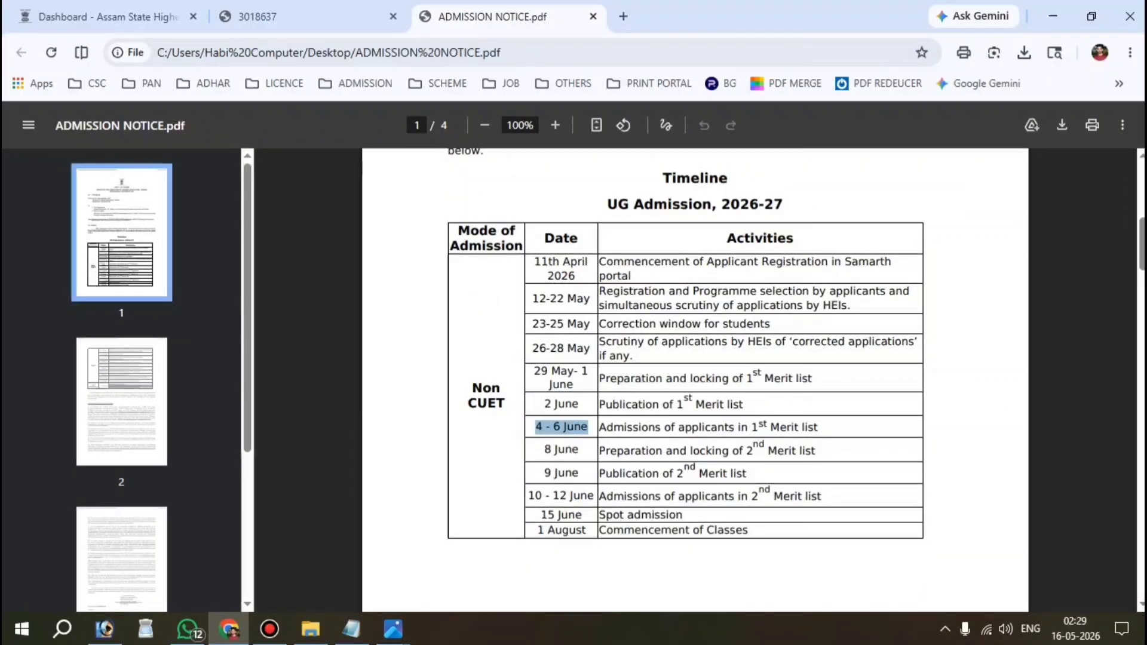
pyautogui.click(846, 428)
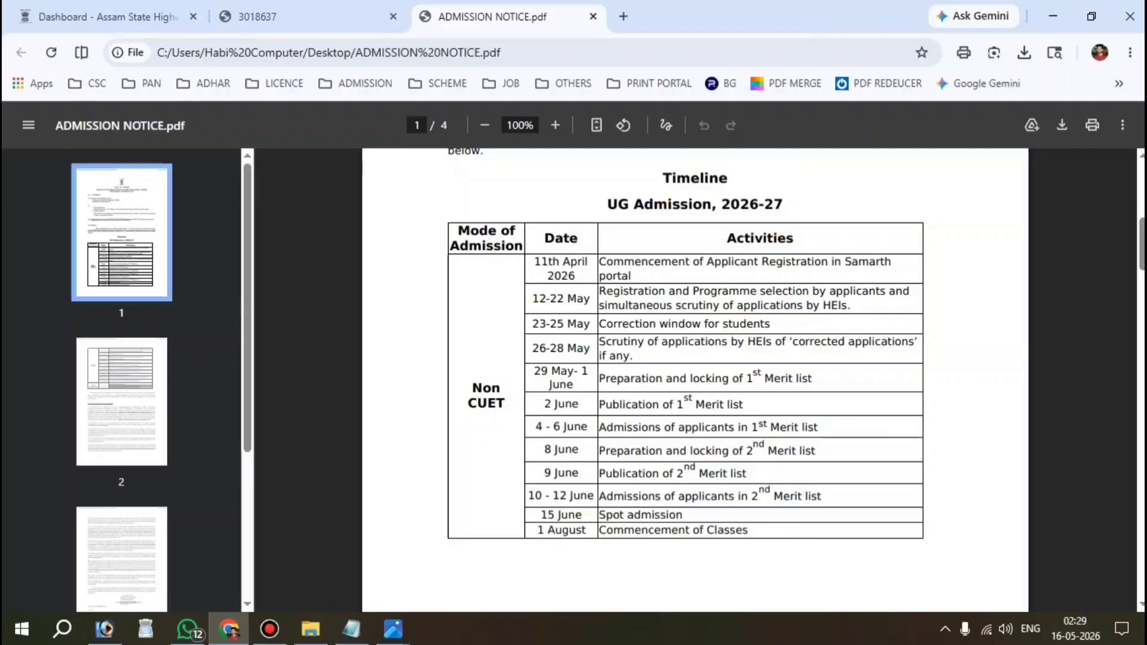
# Step: Check the first merit list publication date, then return to the portal dashboard
pyautogui.moveTo(545, 404); pyautogui.dragTo(743, 405)
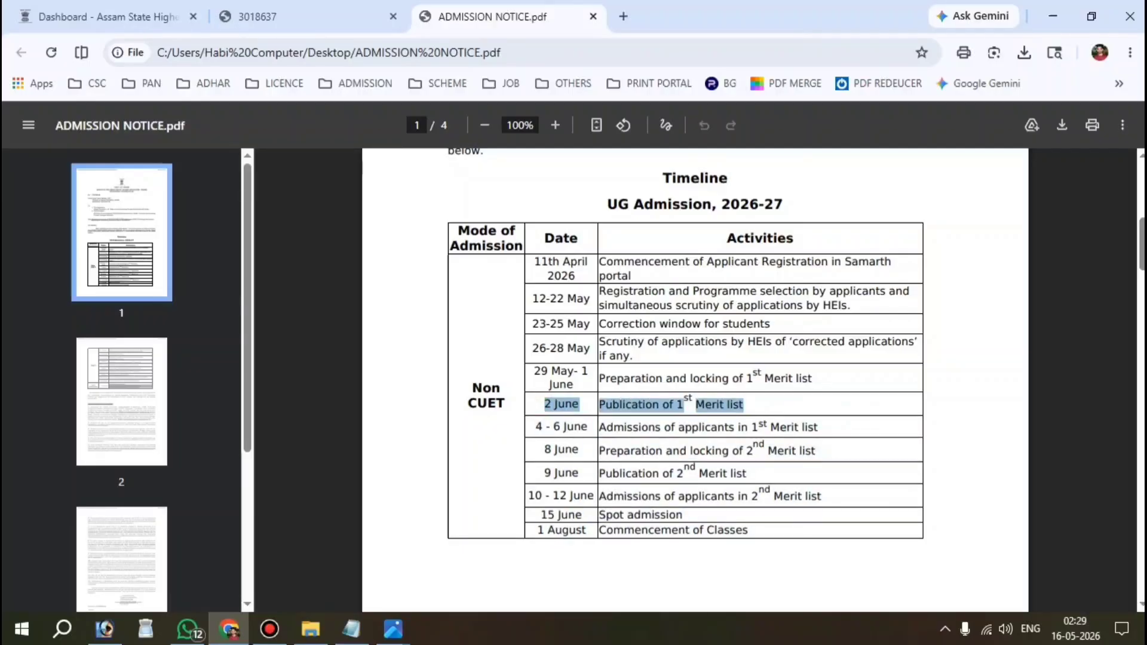
pyautogui.click(787, 478)
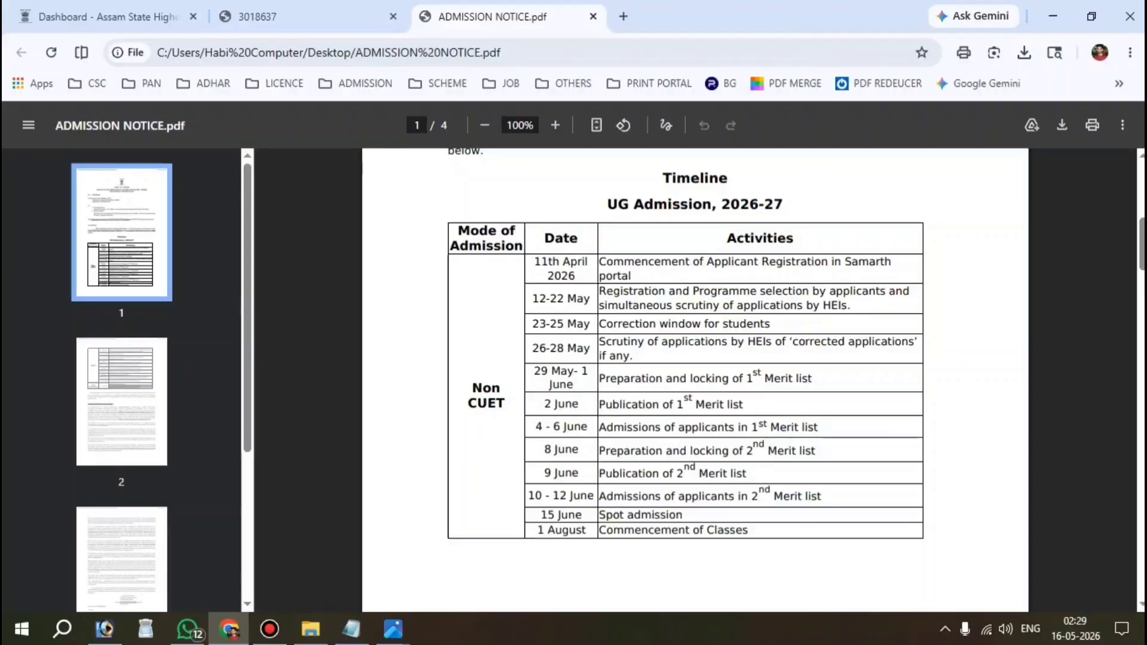
pyautogui.click(61, 3)
pyautogui.scroll(3, 668, 386)
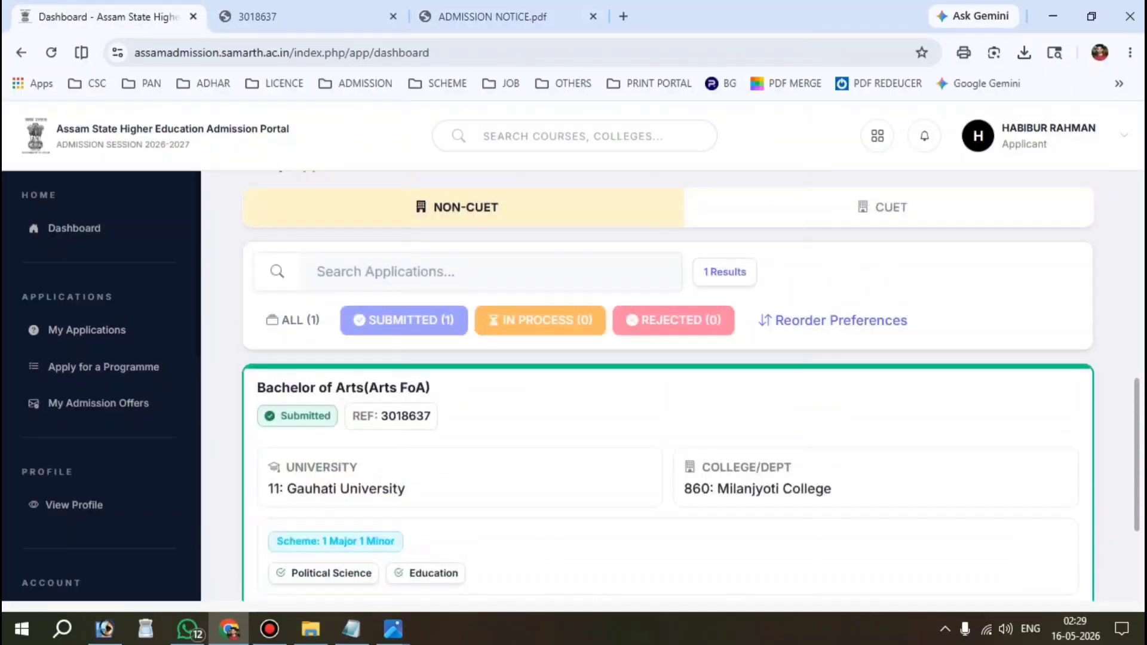
pyautogui.scroll(-3, 668, 386)
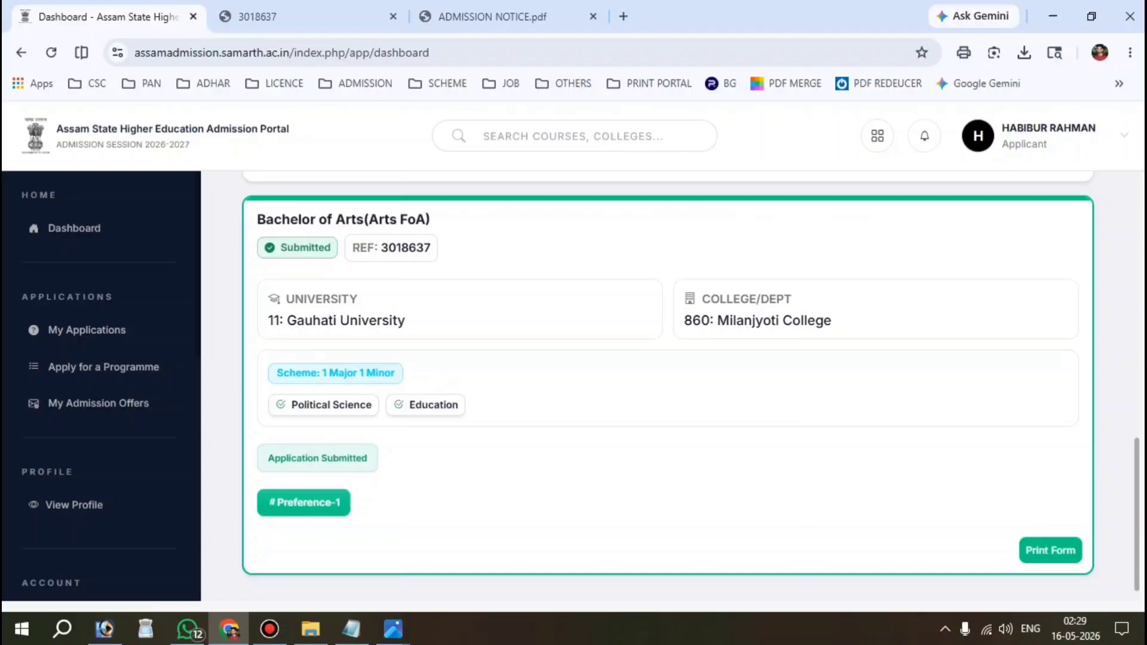
pyautogui.scroll(-5, 111, 446)
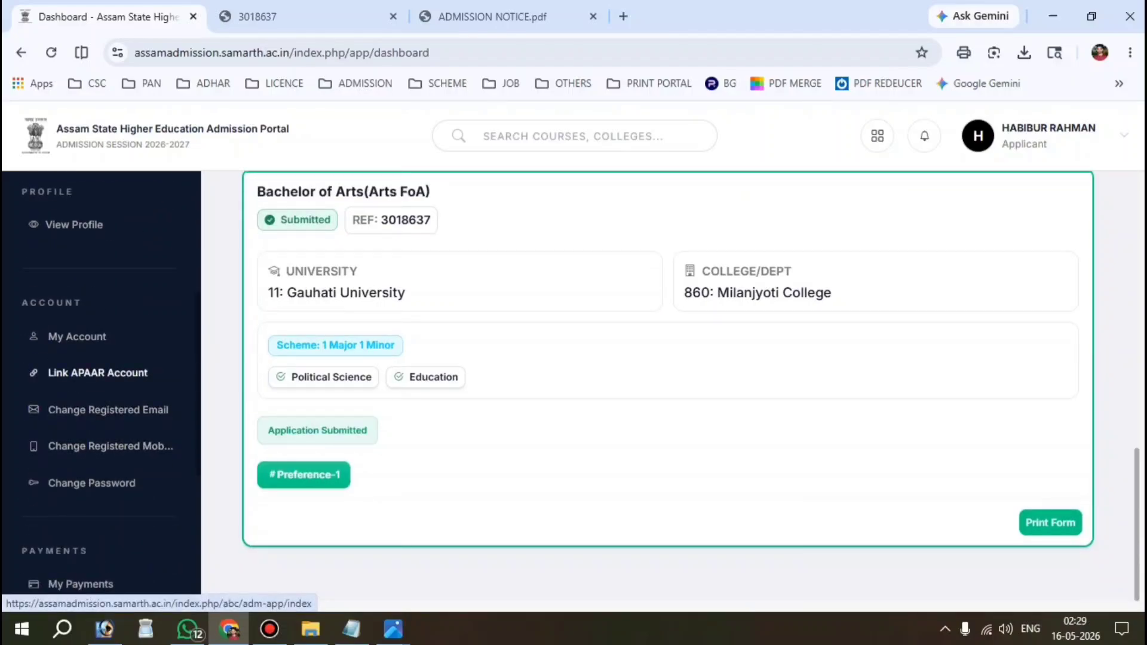
pyautogui.click(97, 373)
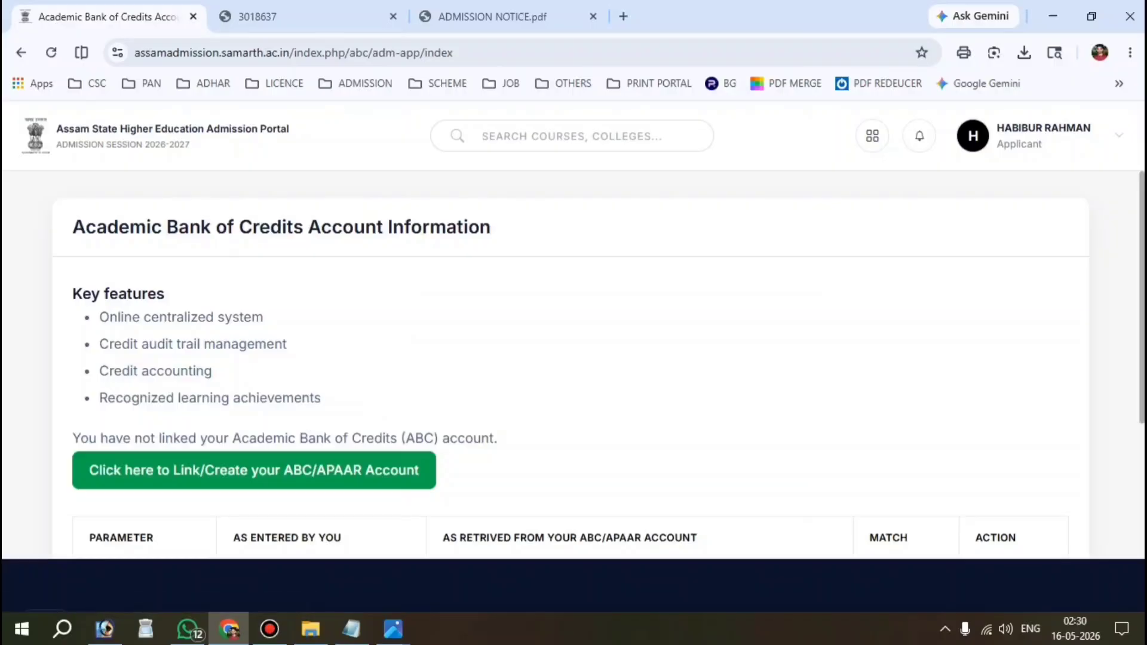
pyautogui.scroll(-3, 598, 364)
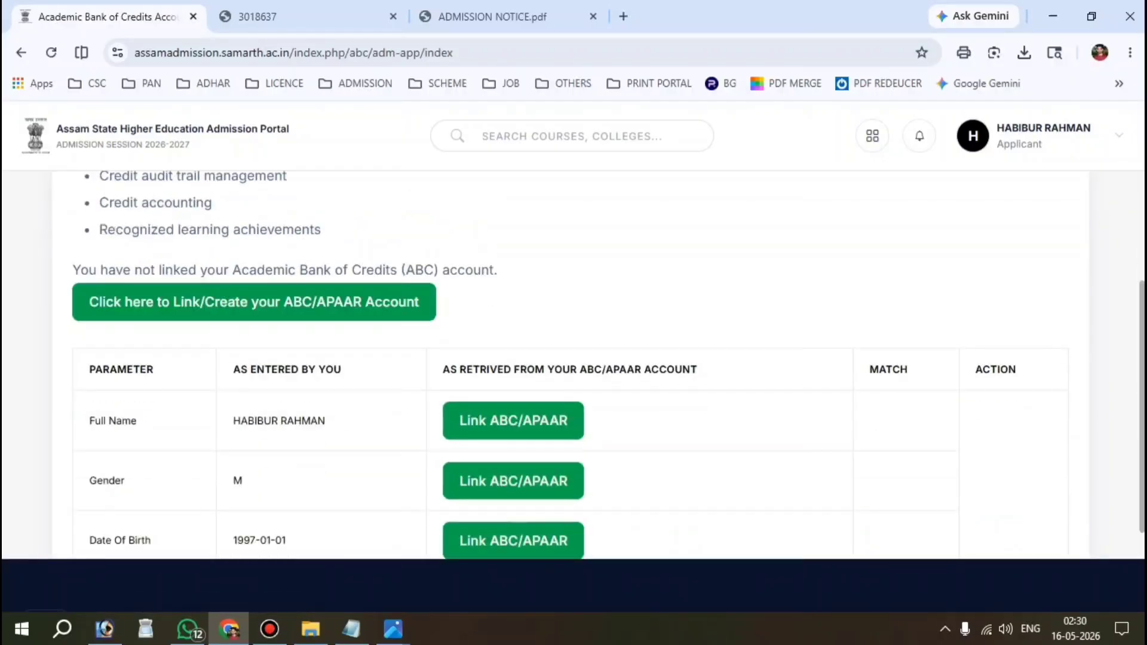
pyautogui.scroll(-1, 598, 365)
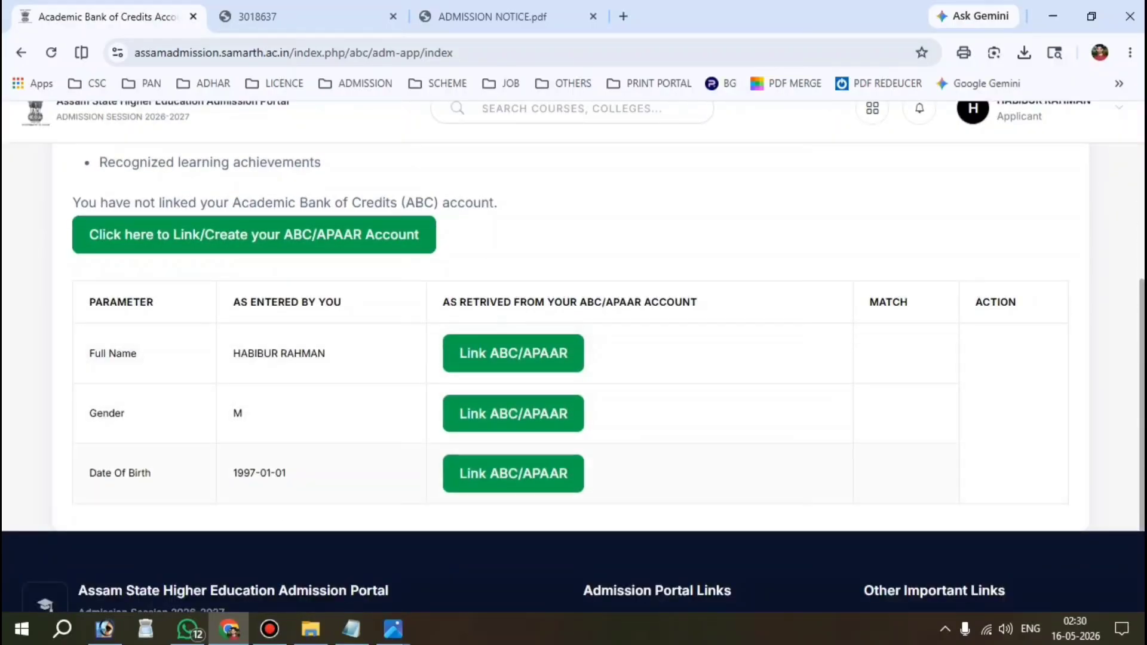
pyautogui.scroll(4, 597, 364)
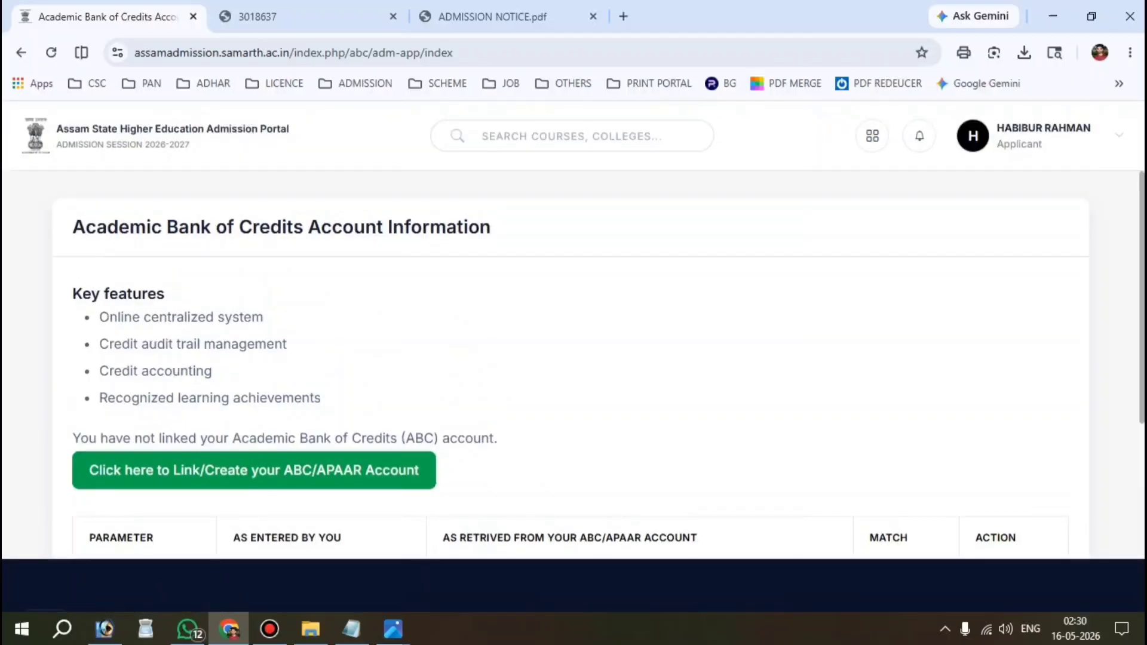
pyautogui.click(21, 52)
pyautogui.scroll(-2, 690, 386)
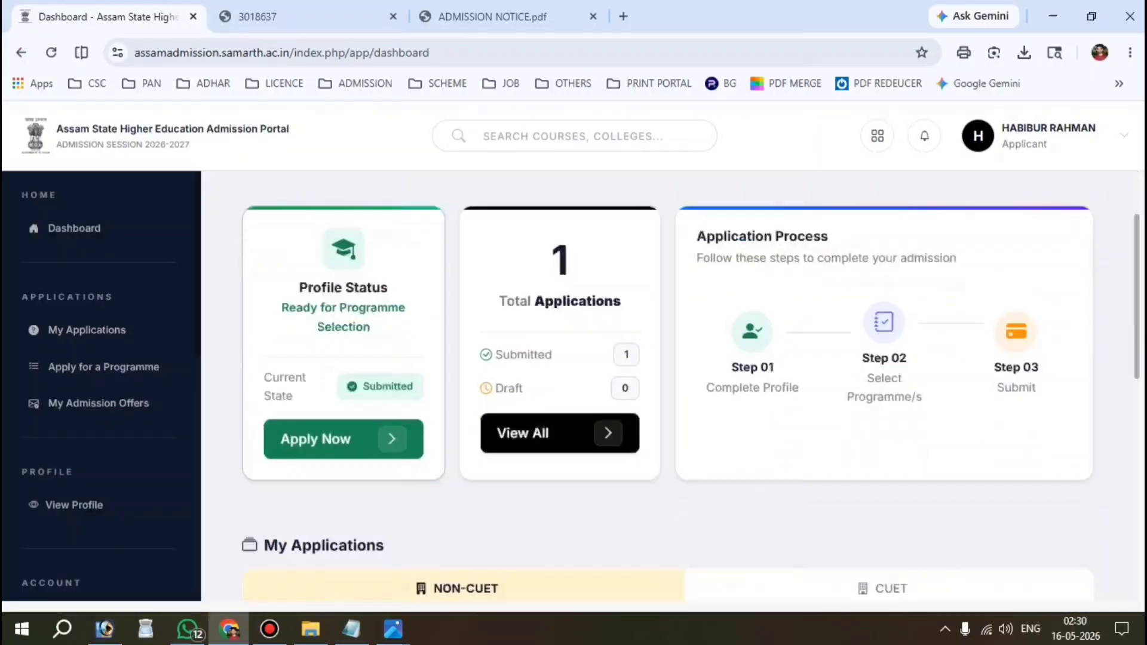
pyautogui.scroll(-6, 690, 386)
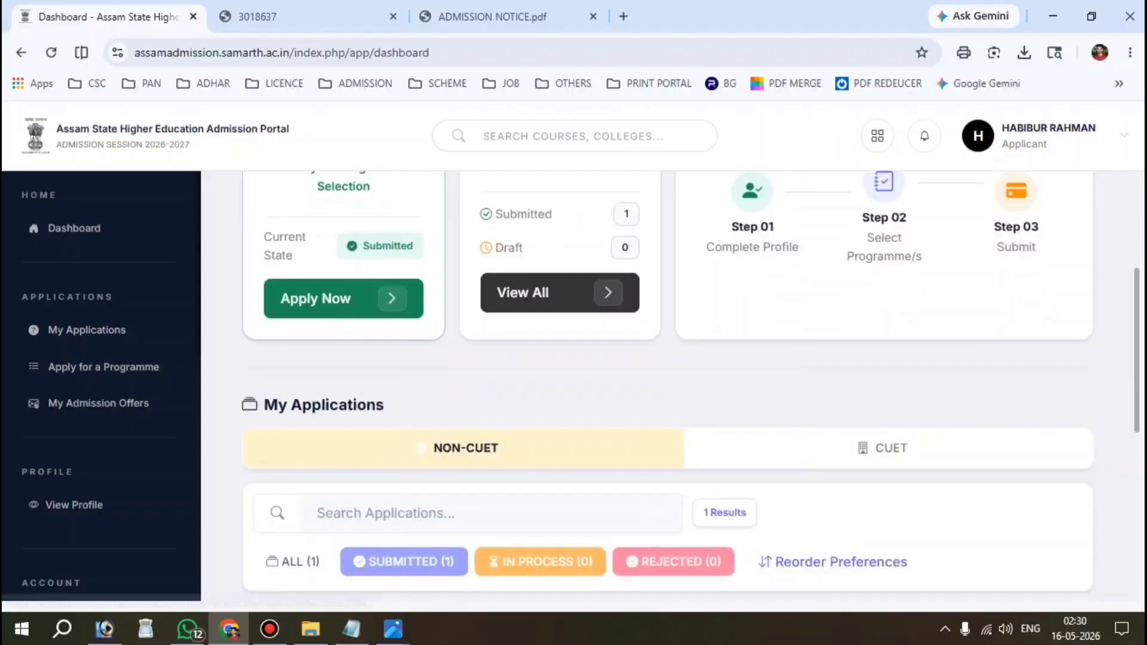
pyautogui.scroll(-2, 690, 386)
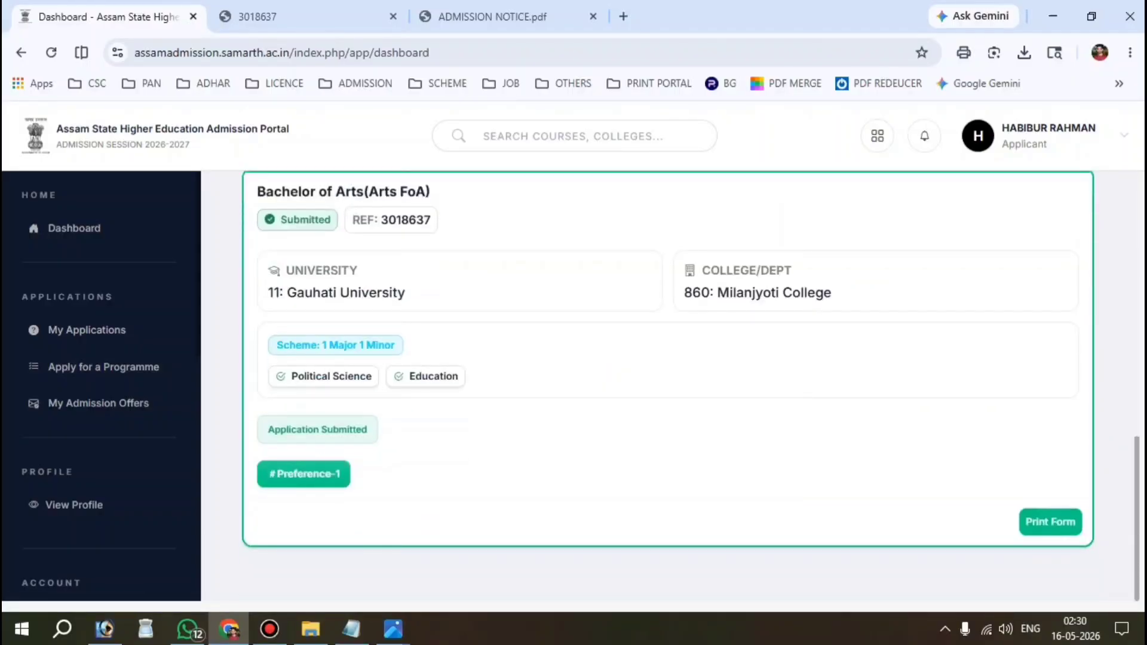